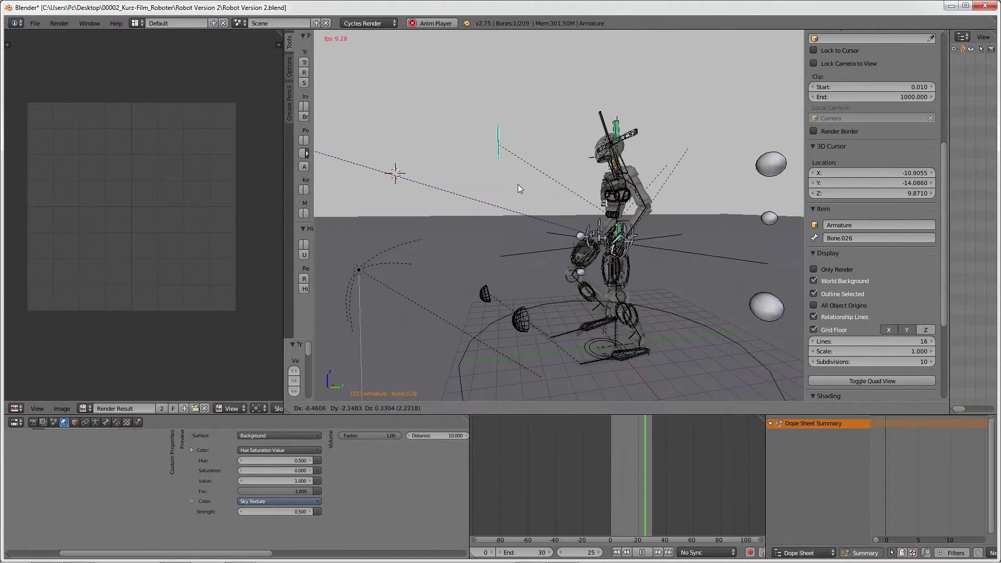
Step: Select the Floor bone under the robot and maximize the 3D viewport to full window
click(506, 189)
mouse_move(551, 193)
middle_down()
mouse_move(659, 201)
mouse_move(541, 256)
mouse_move(584, 140)
mouse_move(684, 271)
middle_up()
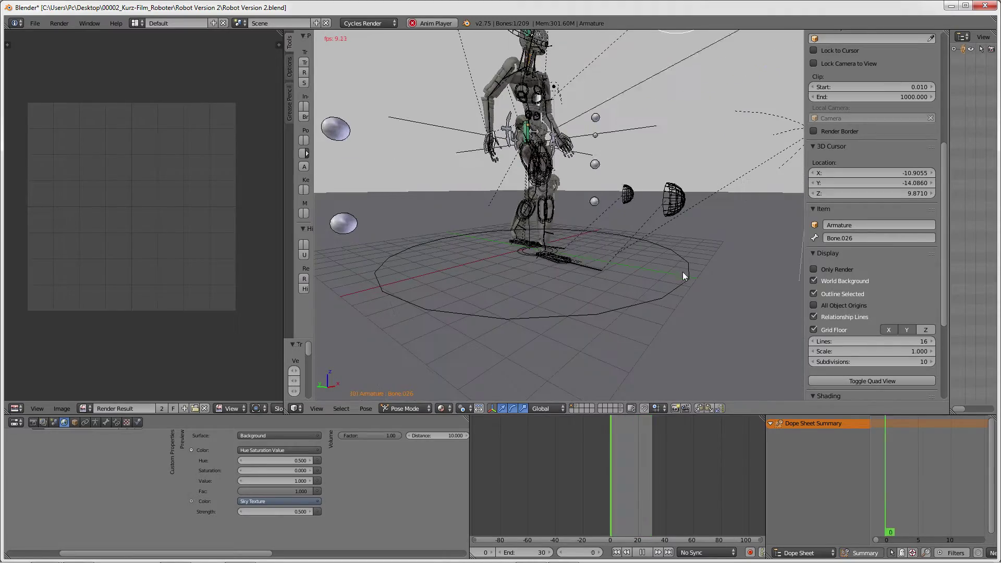
right_click(689, 278)
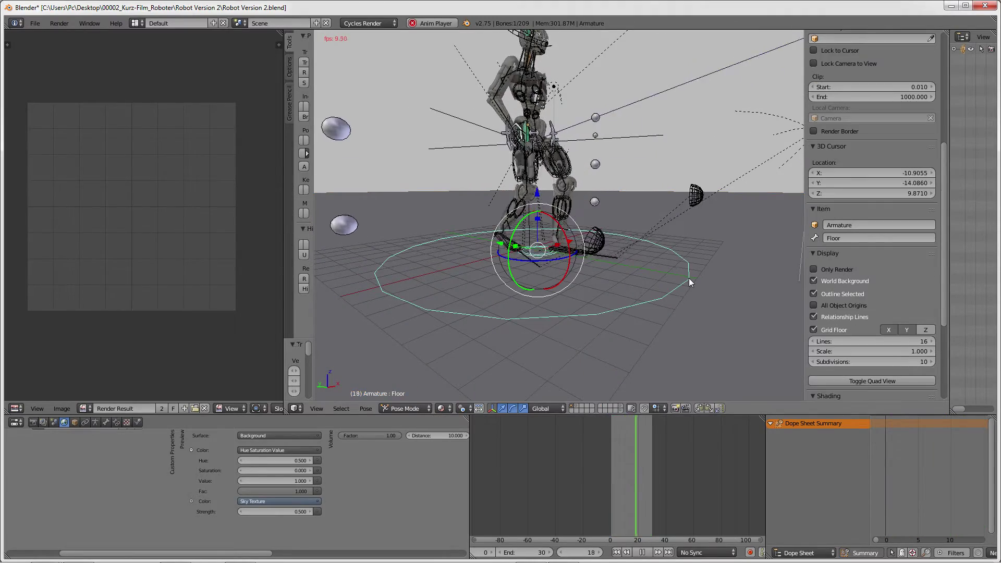
key(ctrl+Up)
middle_drag(700, 277, 498, 281)
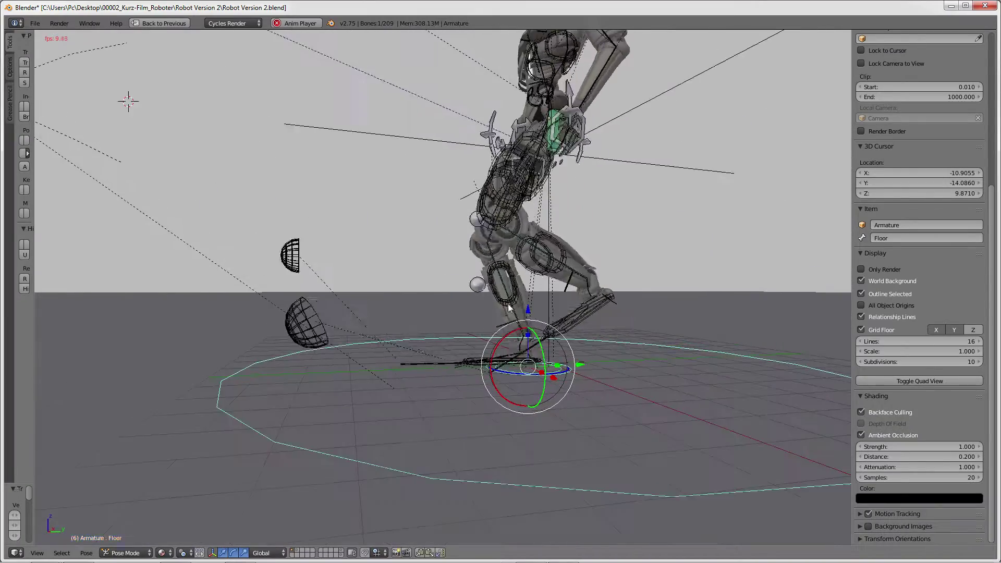
Step: In side orthographic view, rotate the Floor bone into a steep slope
key(g)
key(Escape)
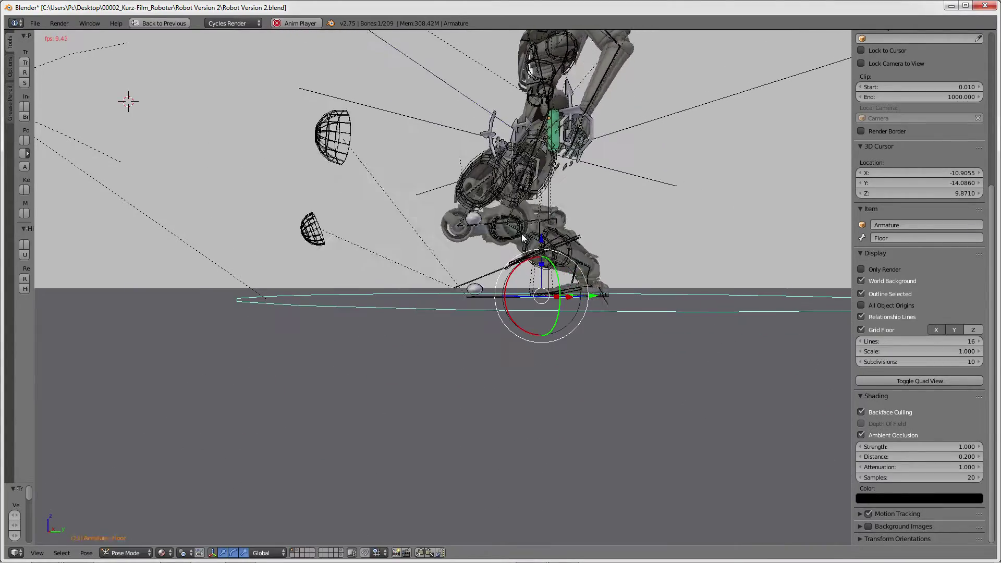
key(KP_3)
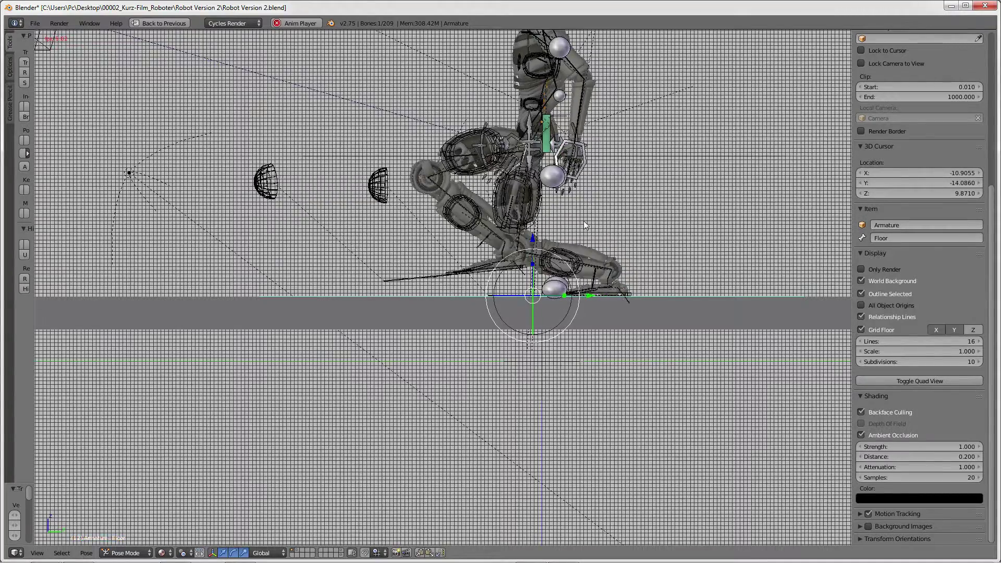
shift+middle_drag(586, 225, 548, 302)
key(r)
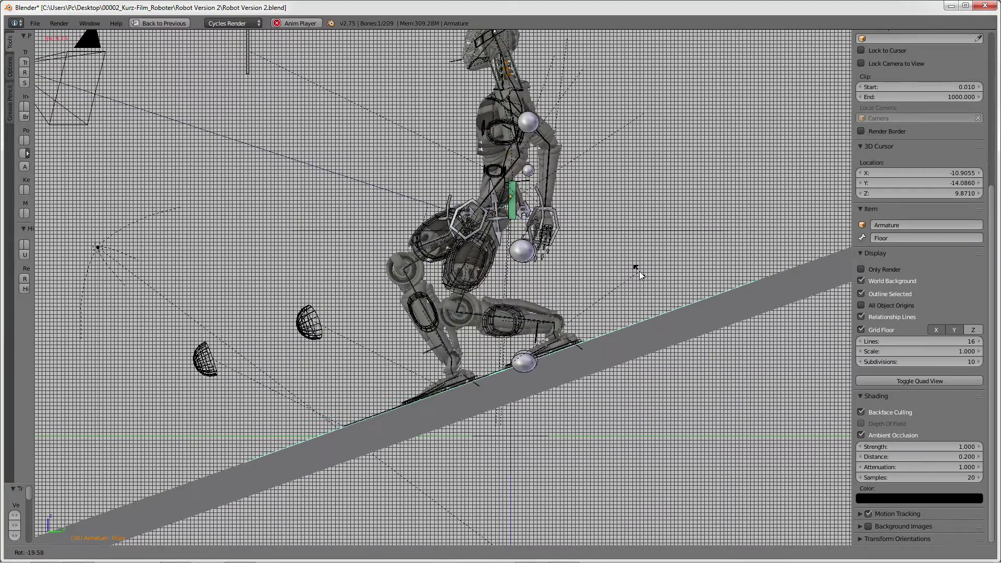
click(593, 235)
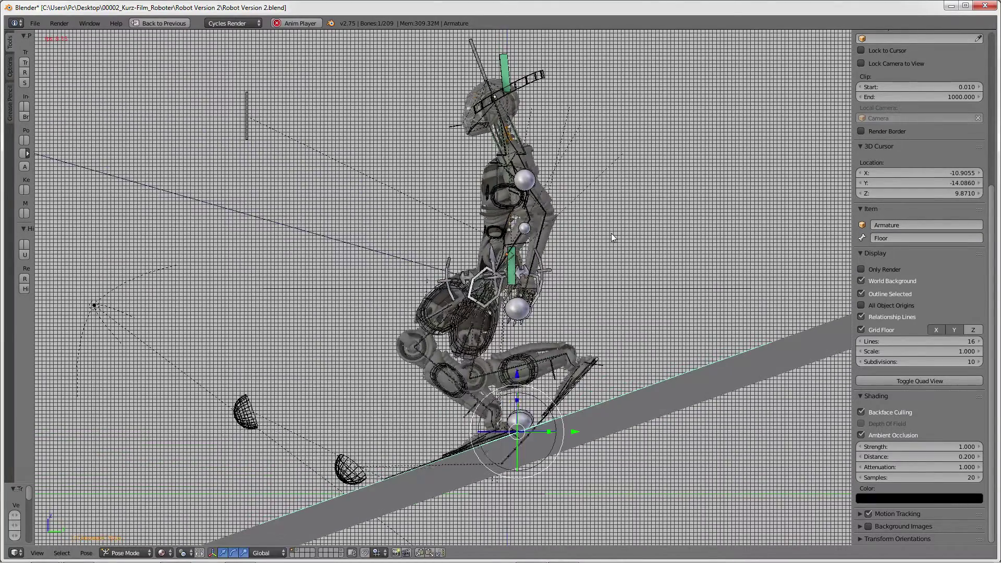
key(r)
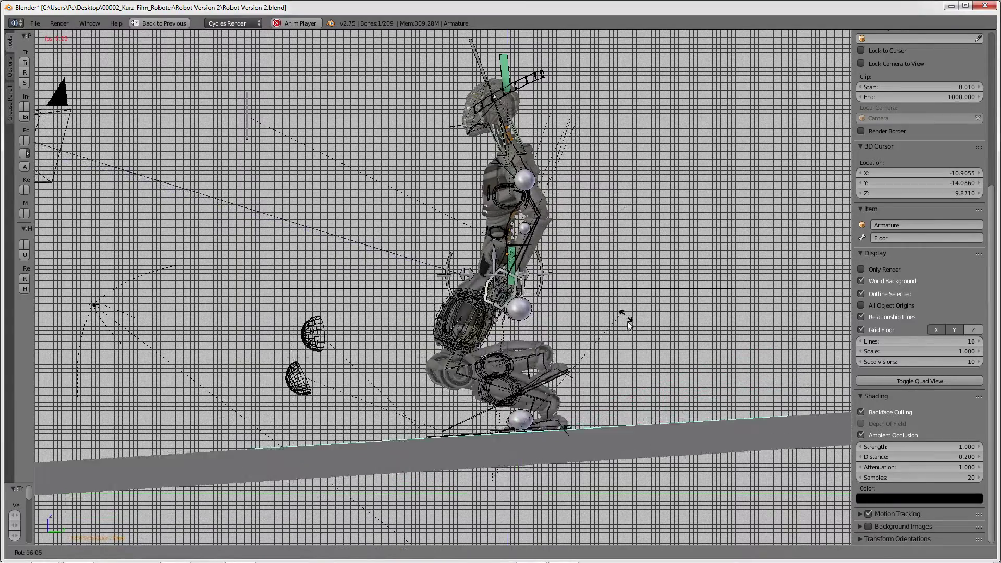
click(578, 359)
Step: Move the Floor bone, then reset its rotation to level
key(g)
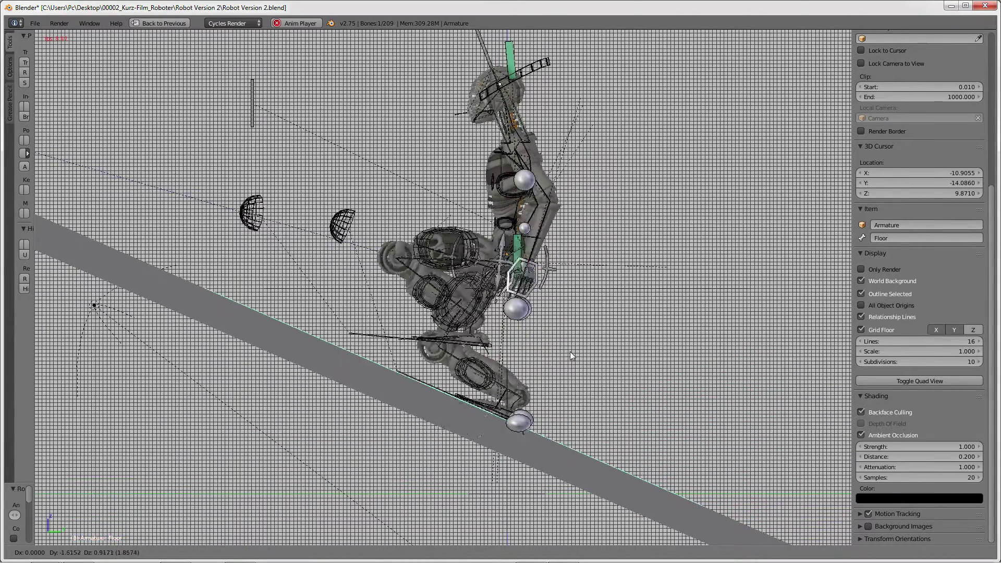
click(570, 352)
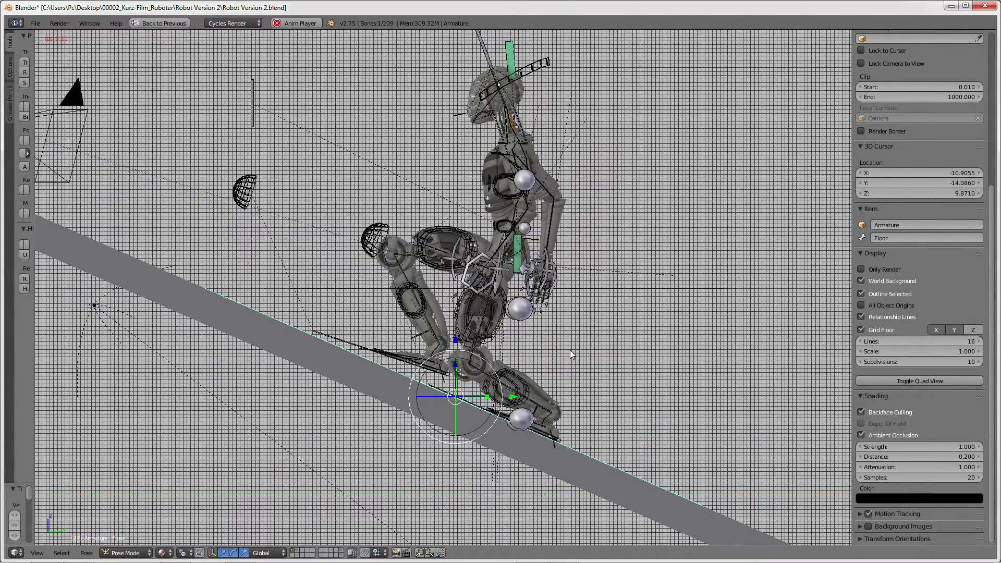
key(r)
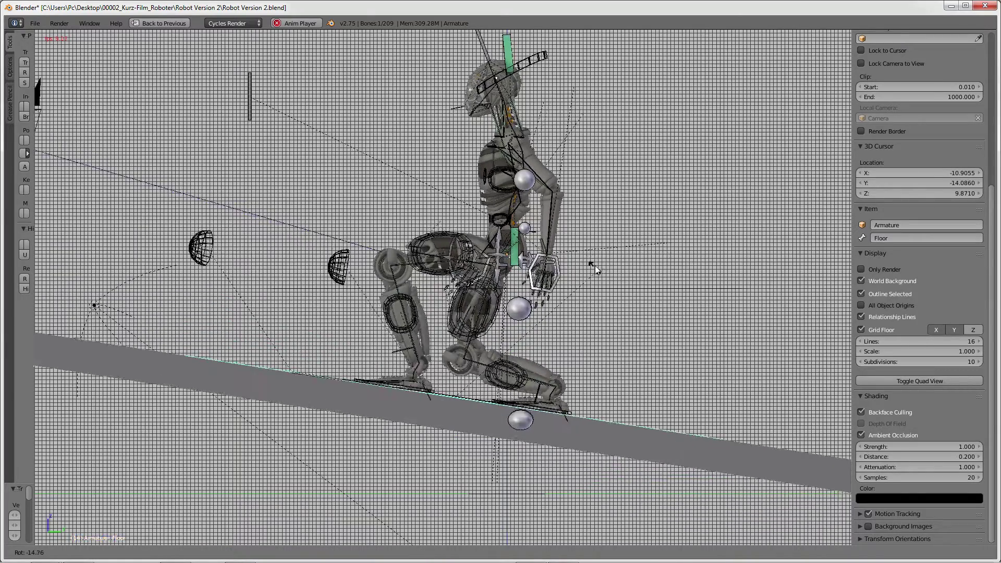
key(Escape)
key(alt+r)
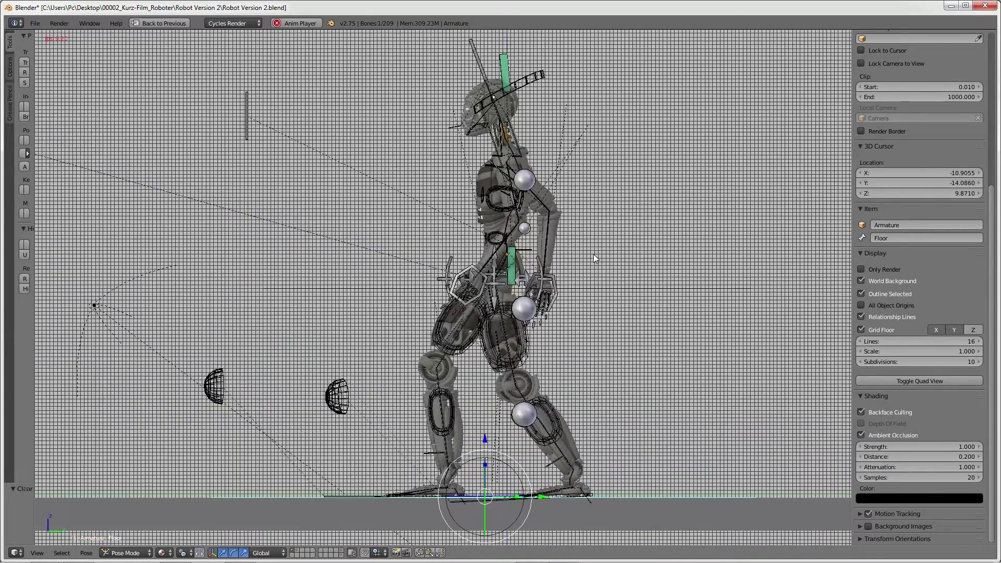
Step: In front orthographic view, tilt the floor sideways and lift it so the legs bend
key(KP_1)
key(r)
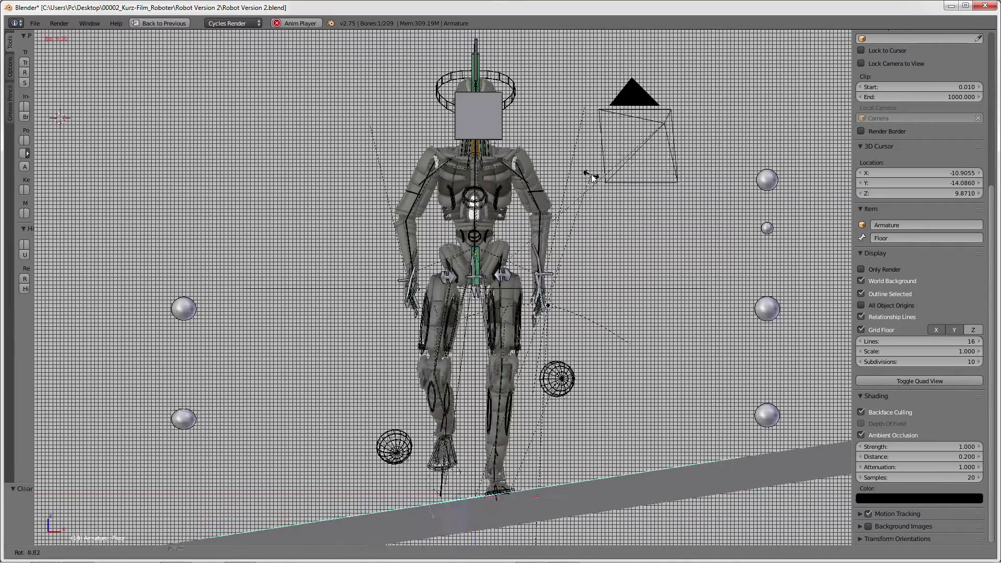
key(g)
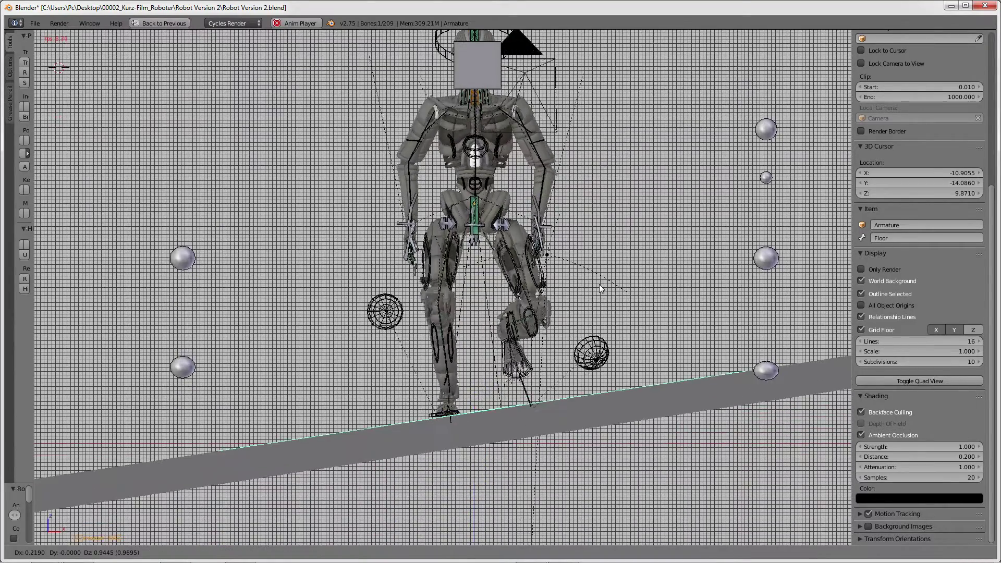
scroll(598, 277, up, 1)
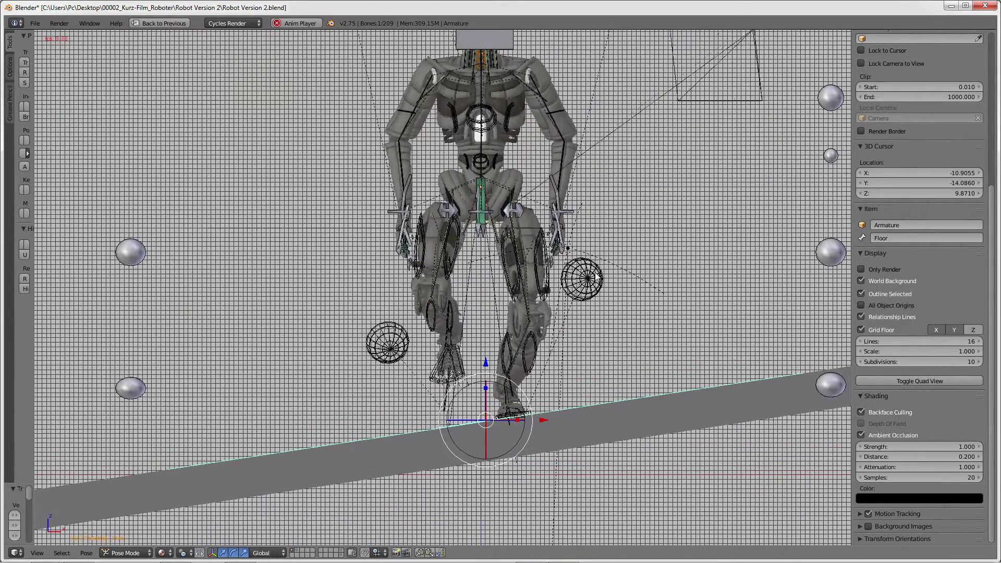
key(g)
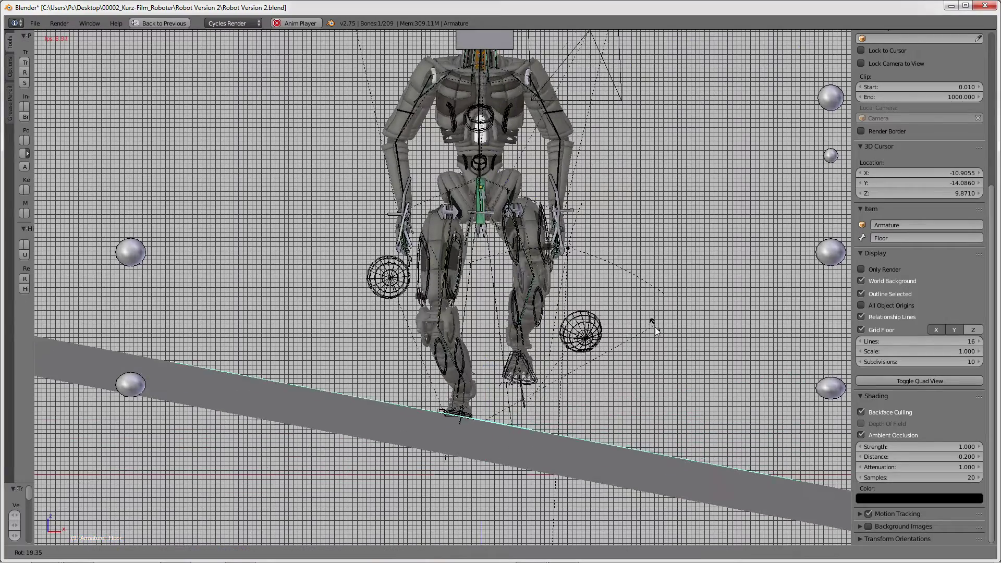
click(630, 326)
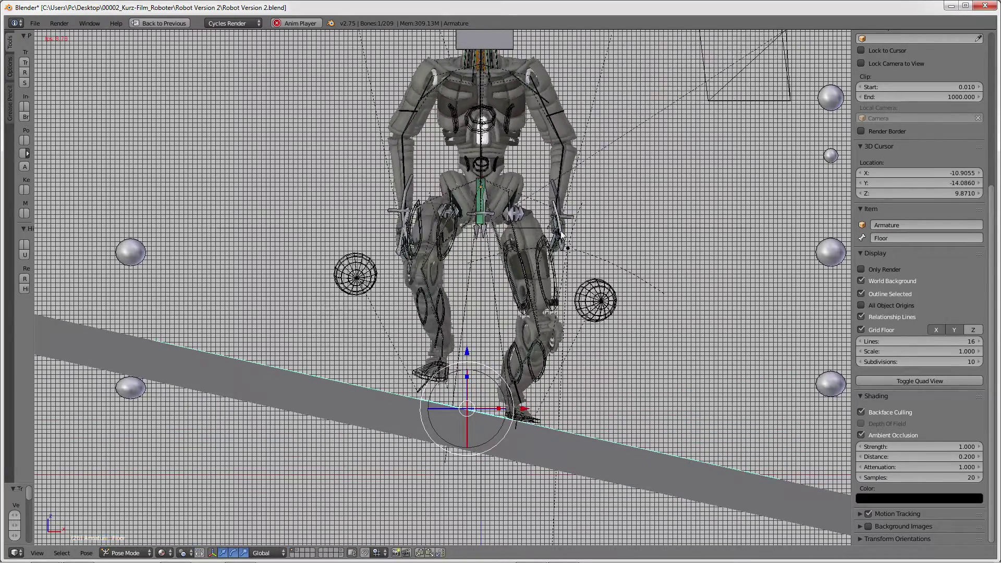
scroll(630, 326, down, 1)
mouse_move(630, 326)
middle_down()
mouse_move(561, 231)
mouse_move(476, 267)
mouse_move(547, 167)
middle_up()
key(a)
key(a)
Step: Reset the bone positions and orbit to a high side angle of the robot
key(alt+g)
middle_drag(616, 218, 305, 166)
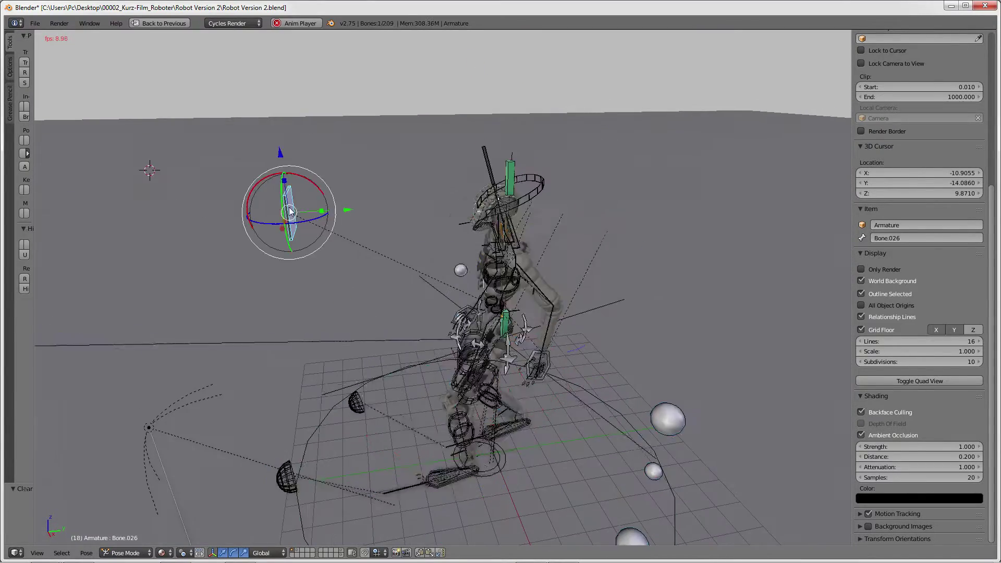
mouse_move(290, 211)
middle_down()
mouse_move(387, 187)
mouse_move(568, 208)
mouse_move(452, 207)
middle_up()
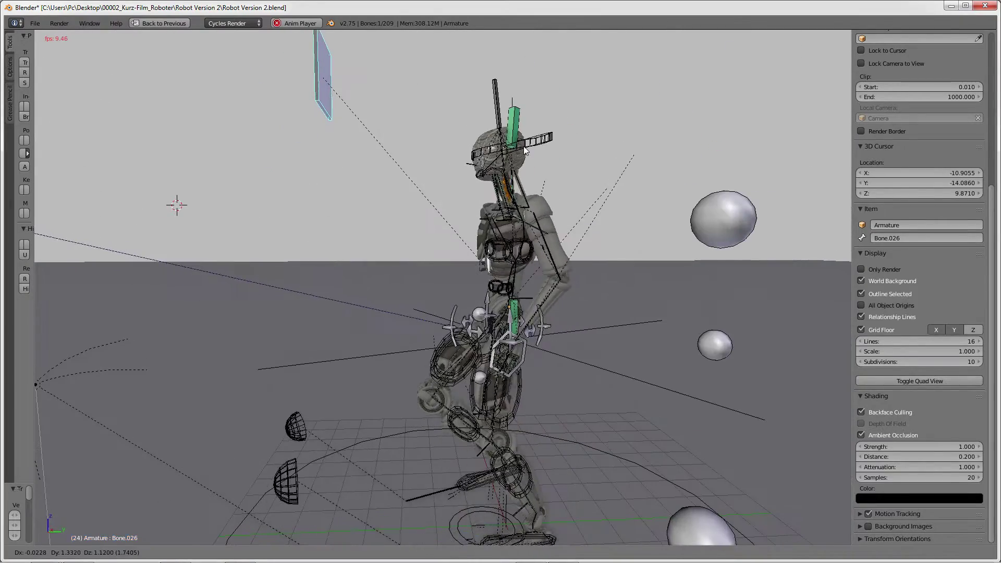
mouse_move(567, 151)
middle_down()
mouse_move(573, 145)
mouse_move(676, 226)
mouse_move(747, 218)
middle_up()
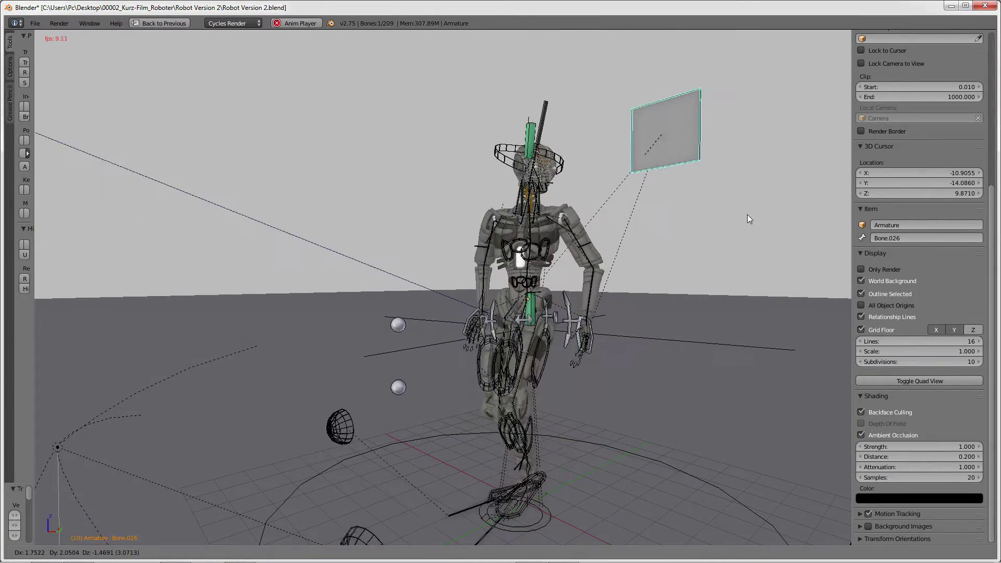
mouse_move(685, 207)
middle_down()
mouse_move(604, 224)
mouse_move(438, 206)
mouse_move(565, 272)
mouse_move(442, 232)
mouse_move(400, 177)
mouse_move(418, 255)
mouse_move(313, 286)
mouse_move(108, 297)
mouse_move(697, 316)
middle_up()
Step: Set viewport shading to Solid with the dark grey Matcap sphere
click(162, 552)
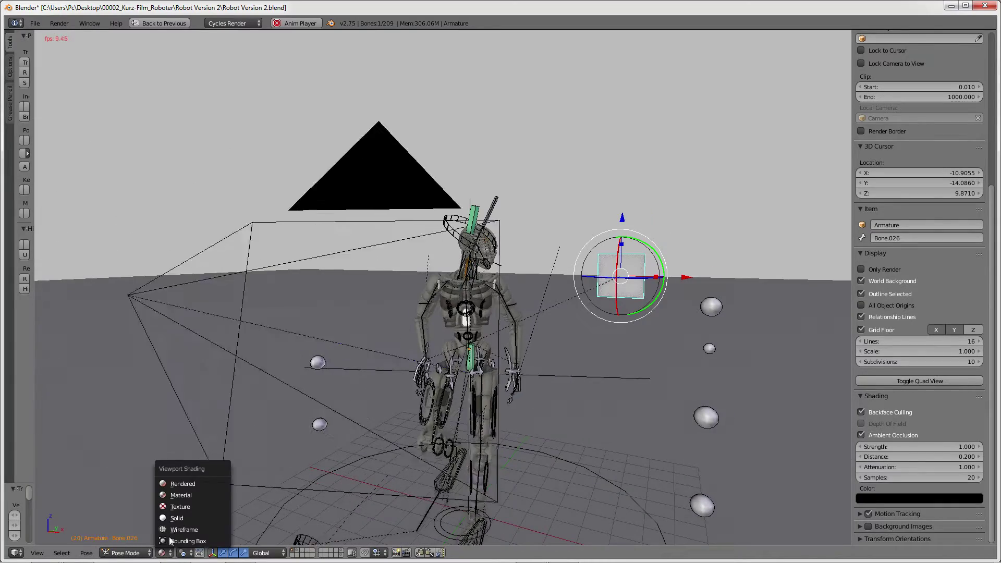
click(180, 519)
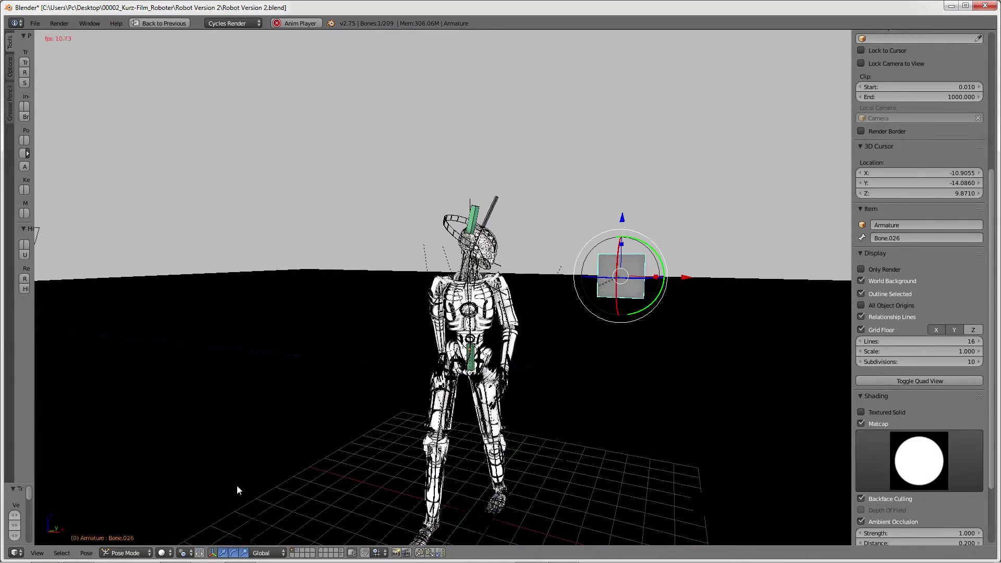
click(920, 452)
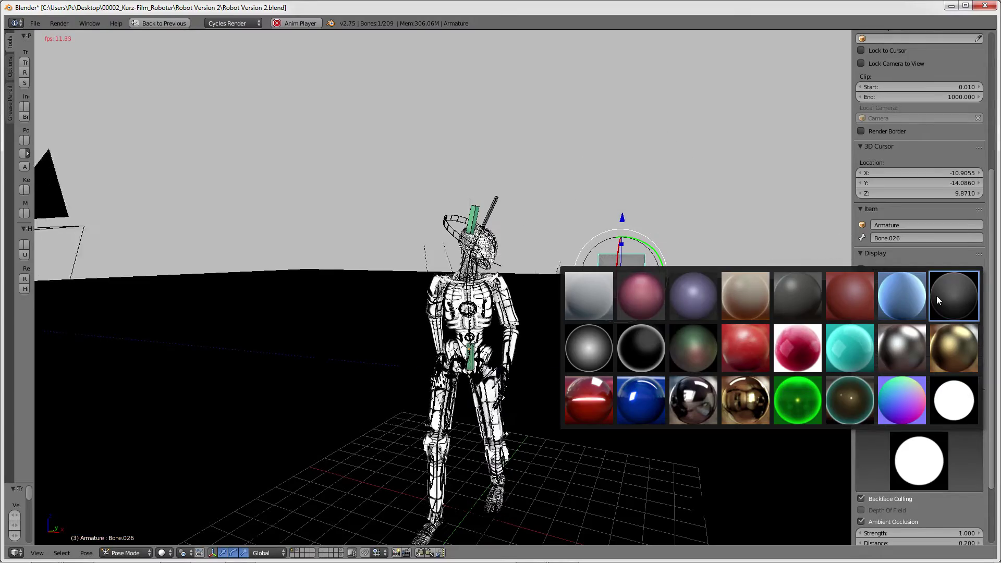
click(937, 296)
Step: Move Bone.026 in front of the robot's face, then clear the pose of every bone
key(g)
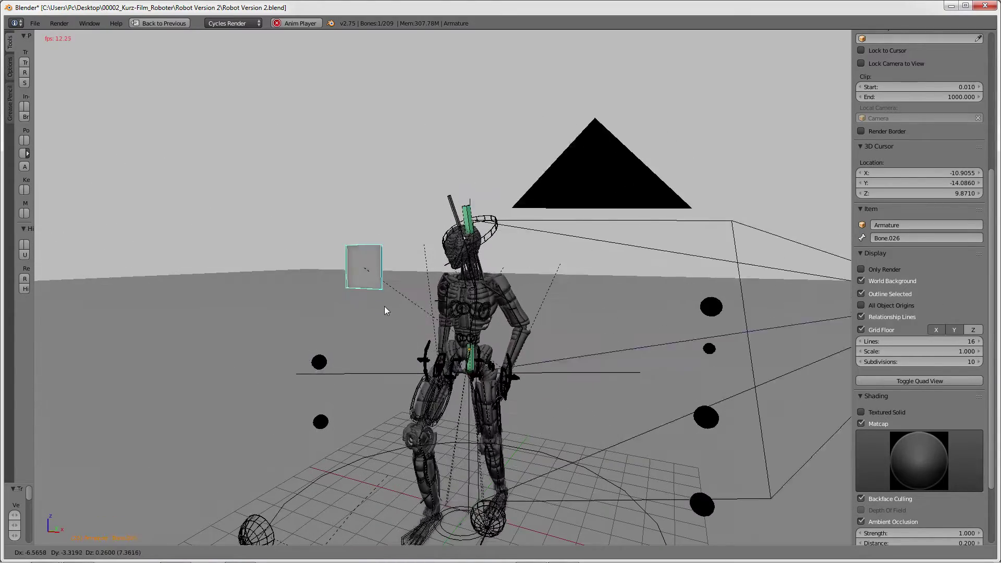
click(384, 292)
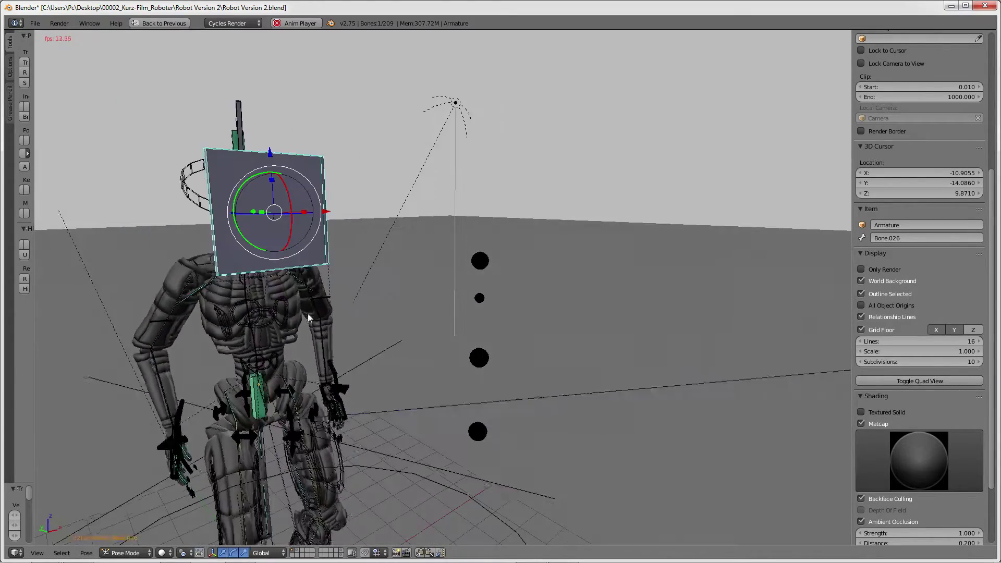
key(g)
click(320, 253)
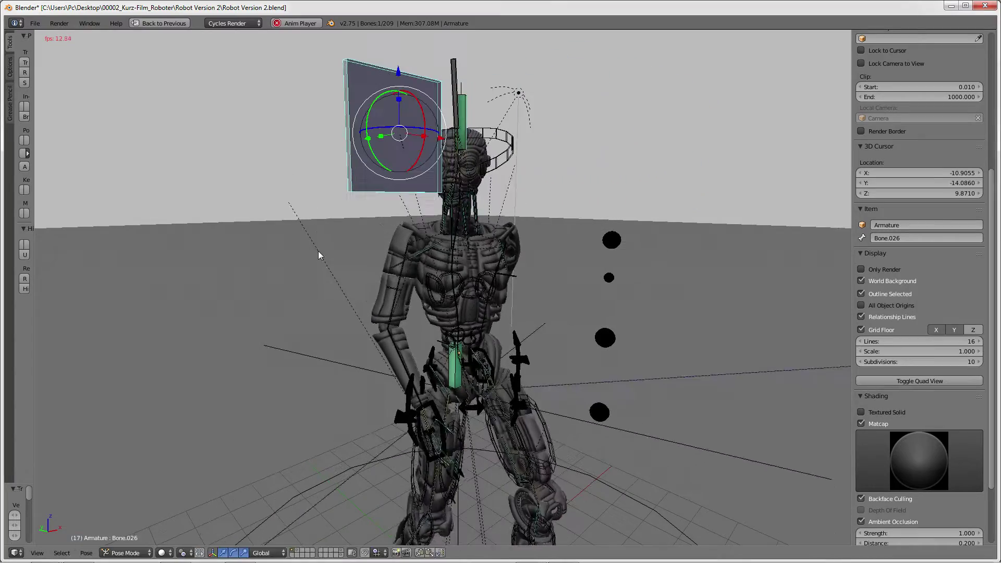
key(g)
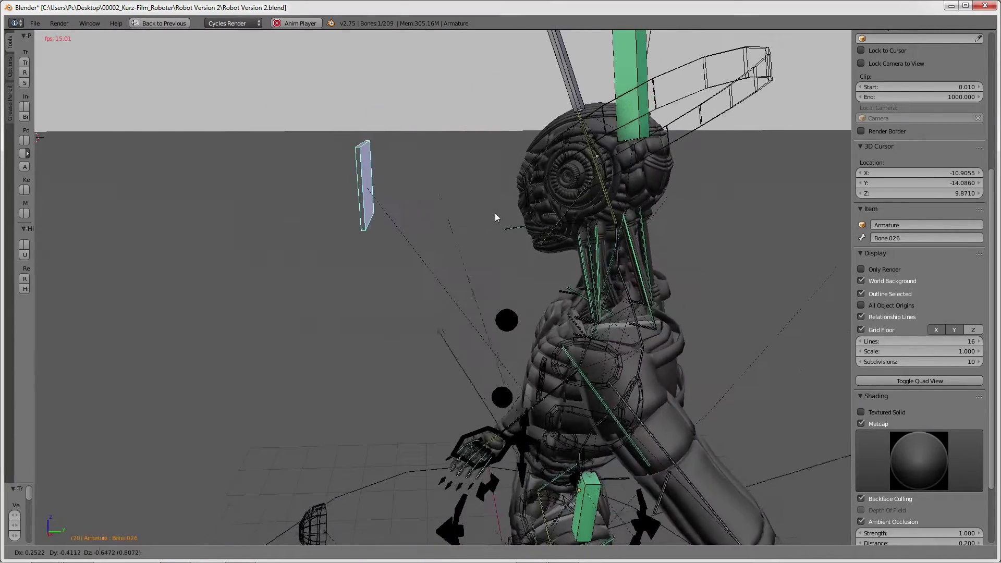
click(526, 189)
key(g)
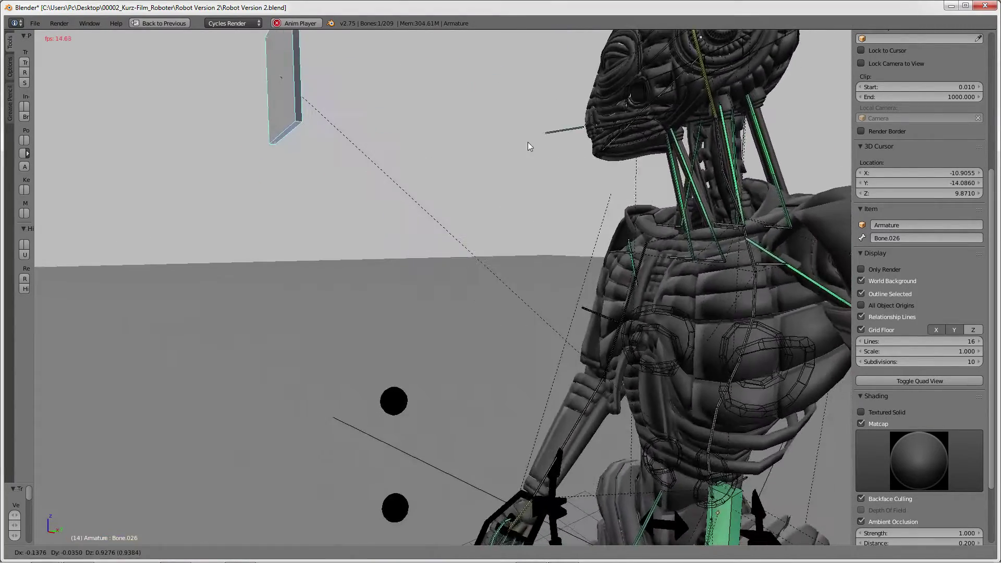
click(528, 143)
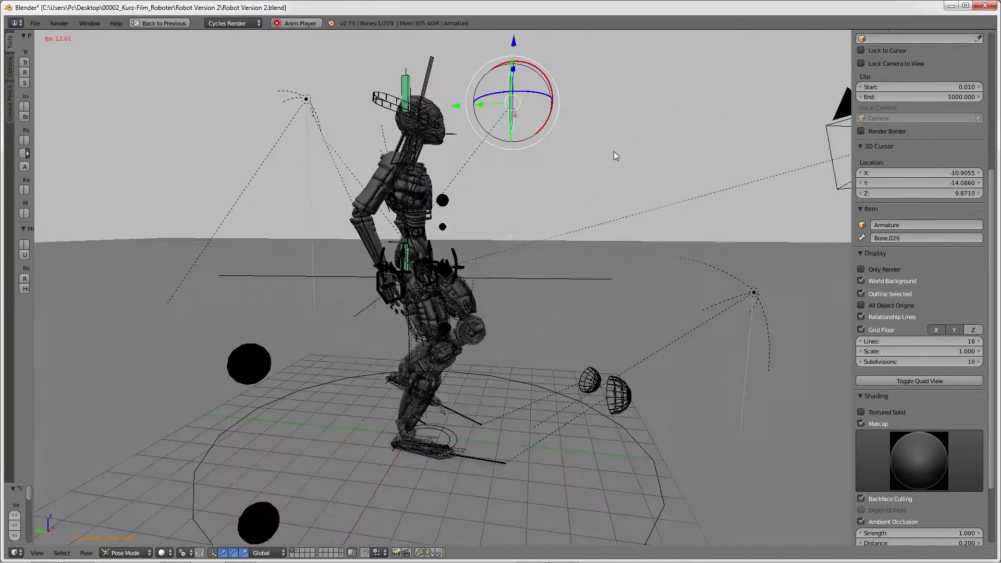
key(a)
key(alt+r)
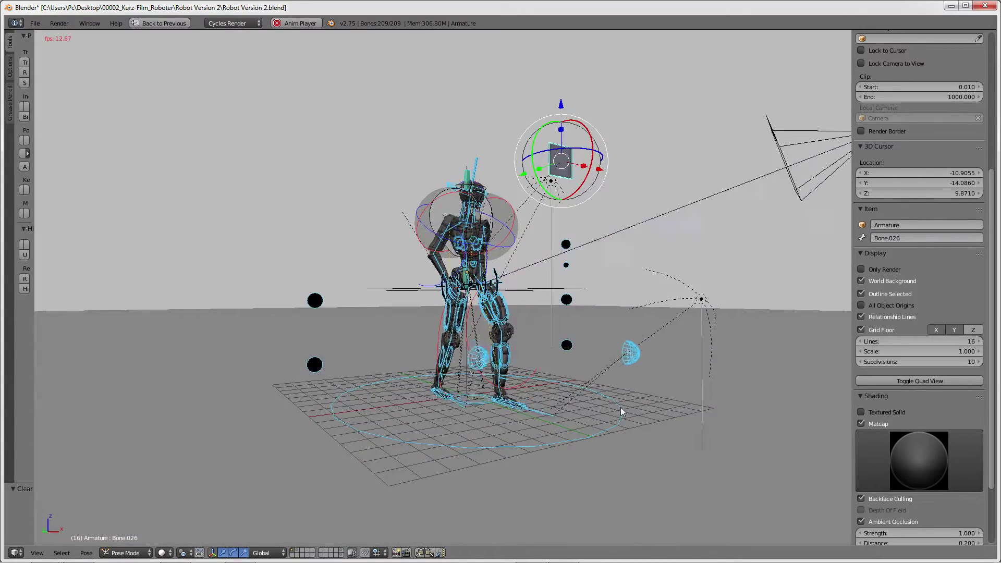
Step: Move the Floor bone and rotate it to tilt the scene
right_click(620, 416)
key(g)
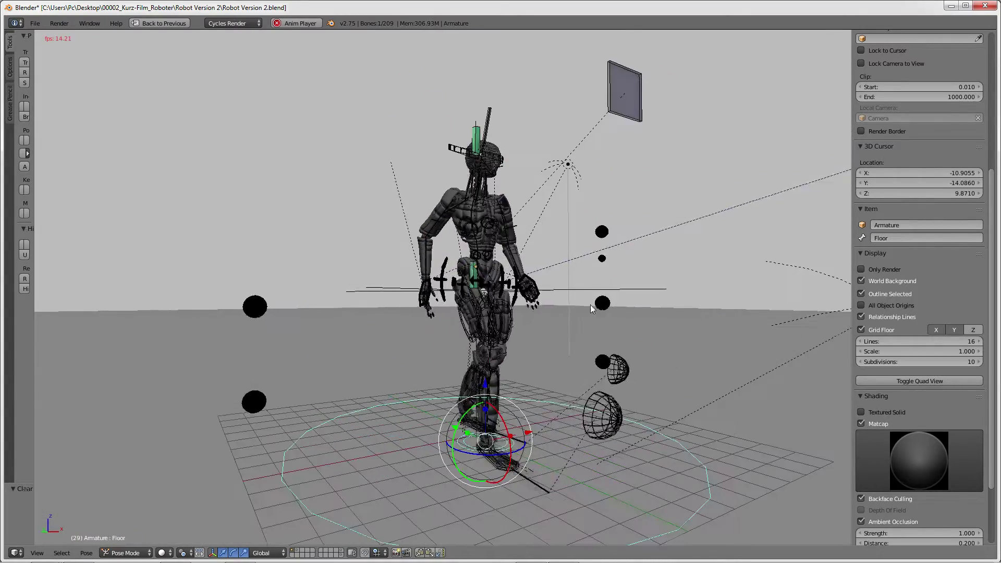
click(584, 287)
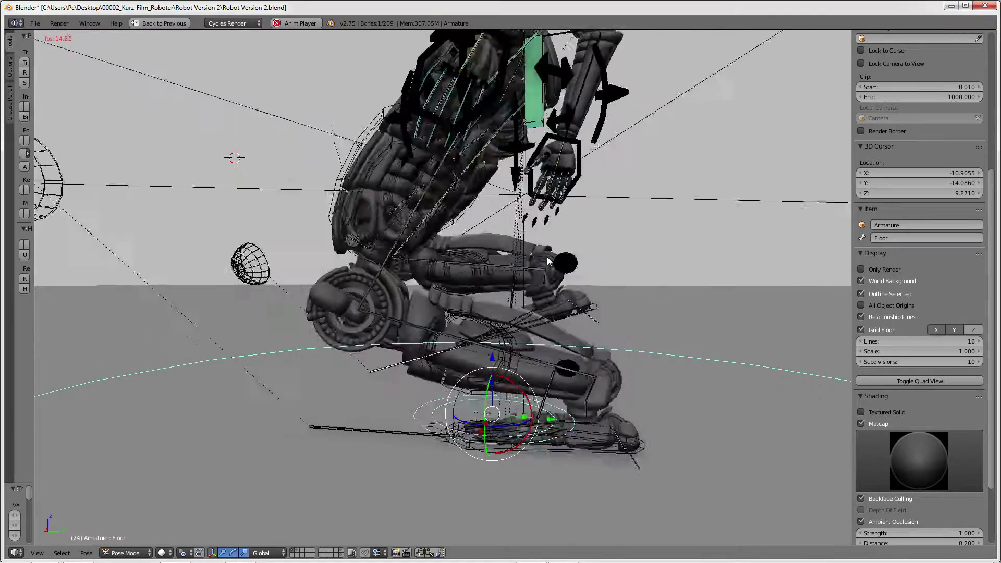
key(r)
click(568, 184)
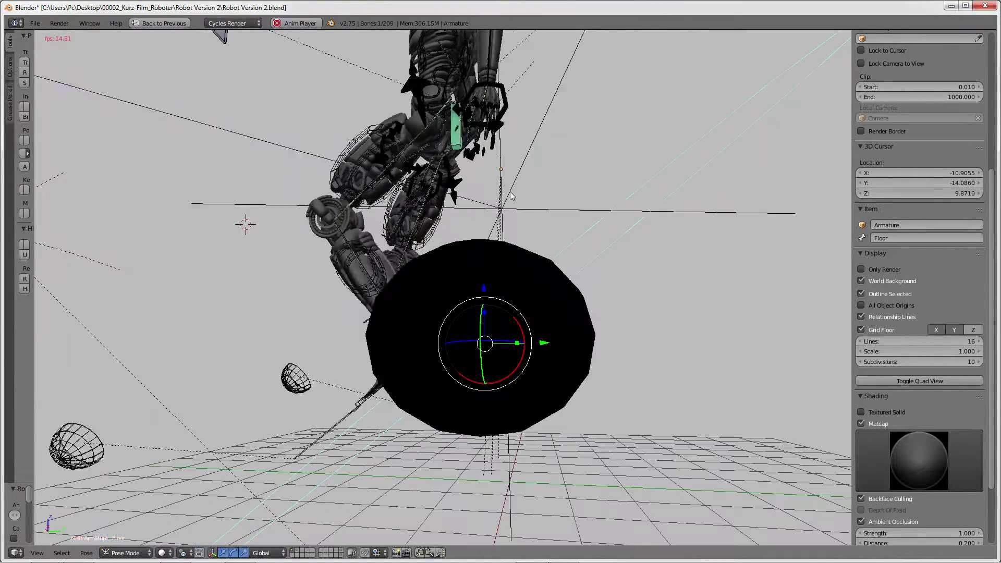
Step: Tilt the Floor bone further to a 30 degree slope
scroll(532, 196, up, 1)
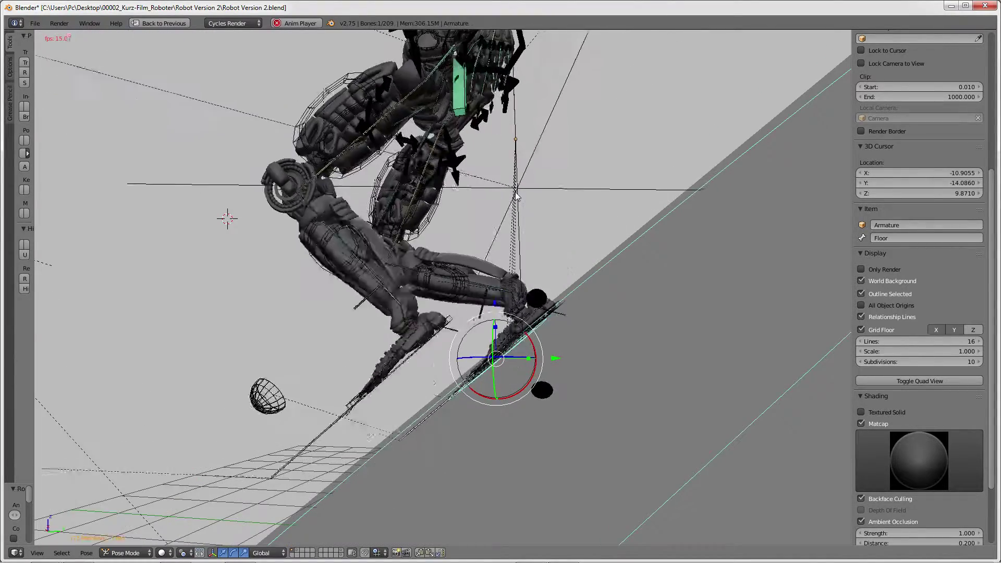
scroll(548, 195, up, 2)
scroll(563, 193, up, 2)
scroll(578, 193, up, 2)
scroll(578, 189, up, 2)
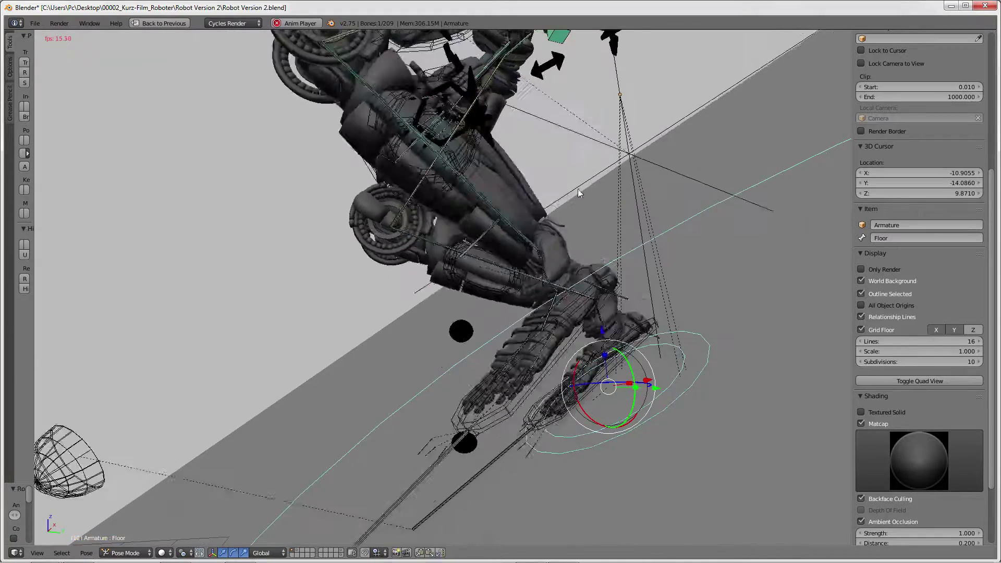
scroll(540, 254, up, 2)
scroll(532, 240, down, 1)
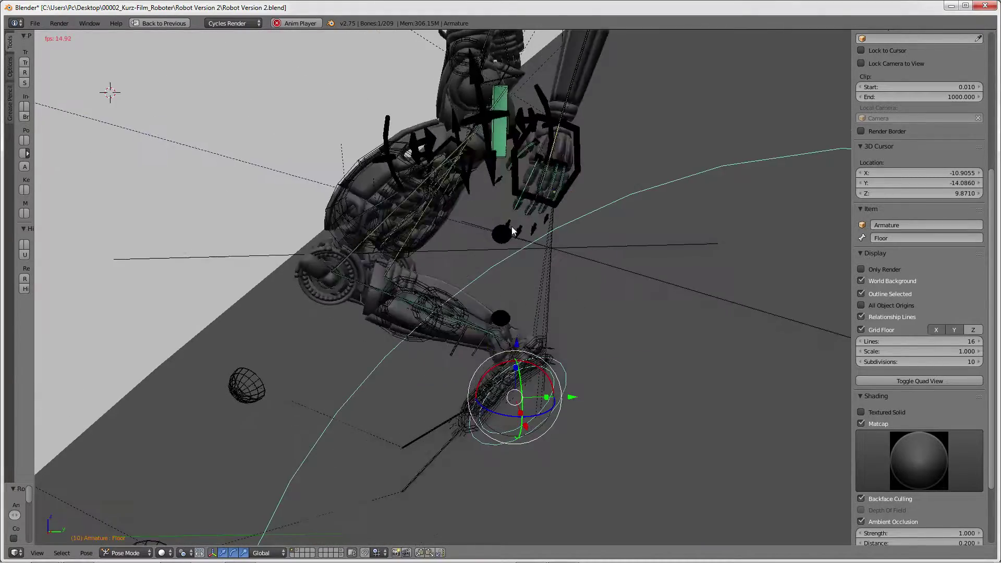
scroll(517, 226, down, 4)
key(r)
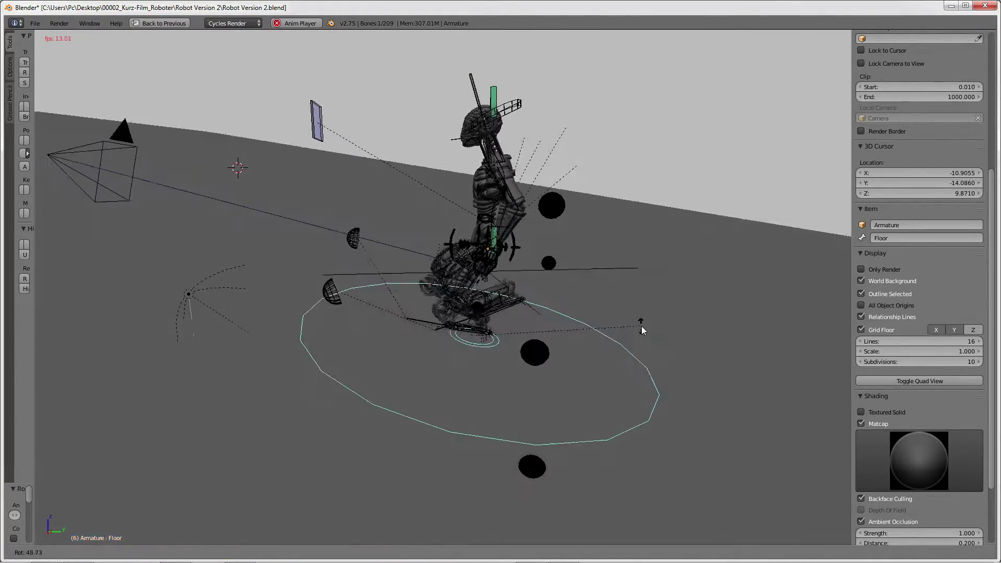
click(634, 333)
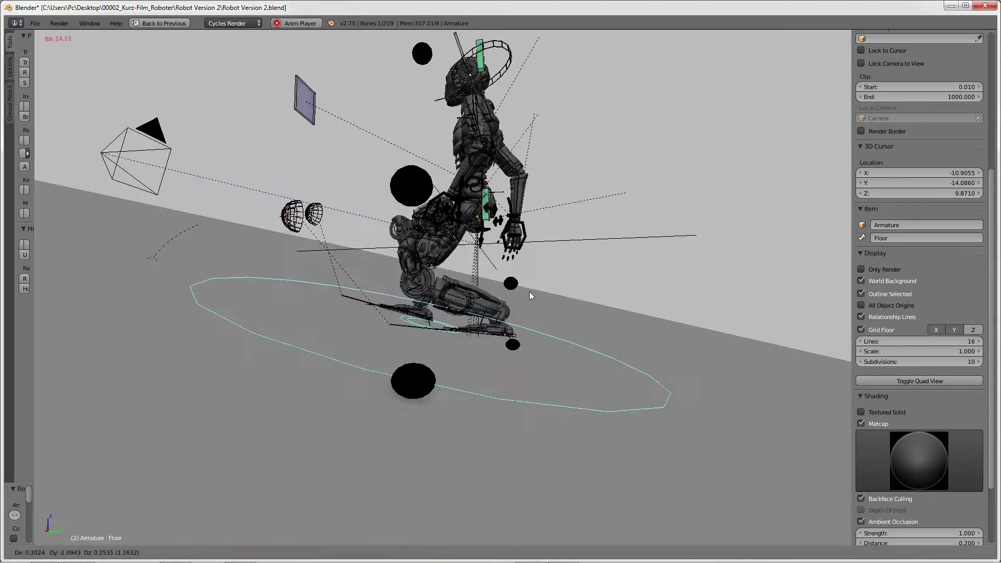
Step: Clear the rotation of all bones so the robot stands upright, then stop playback
key(a)
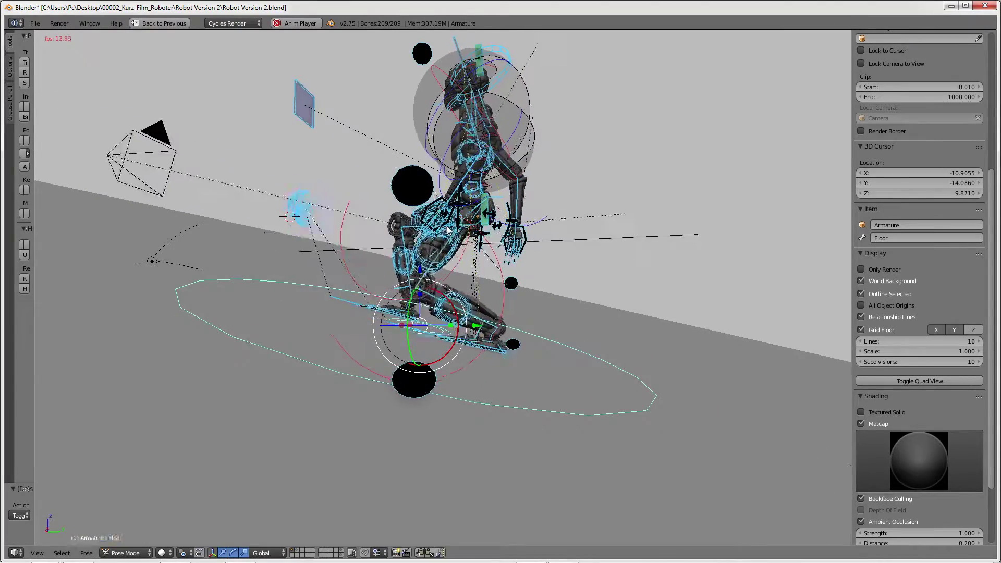
key(alt+r)
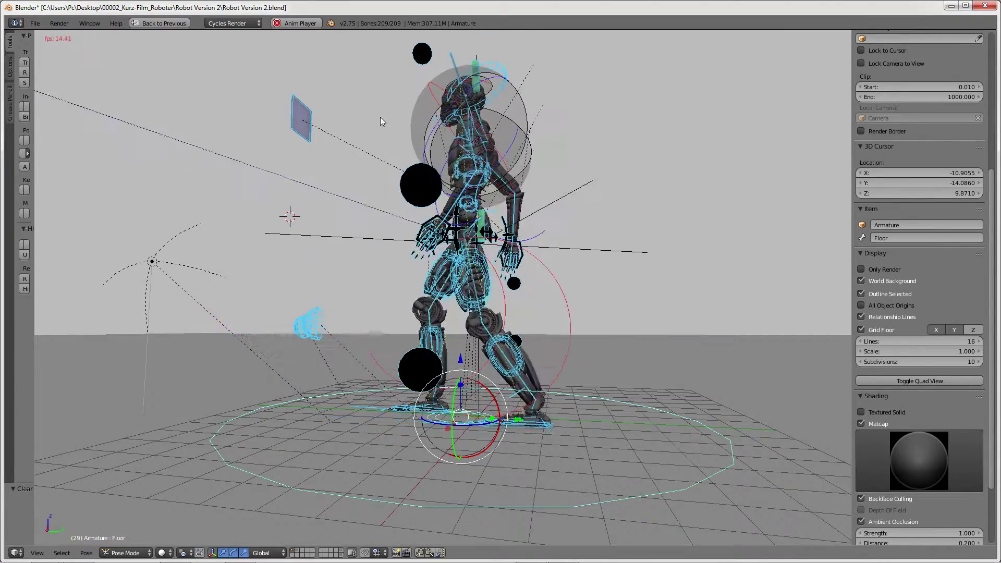
middle_drag(380, 117, 493, 206)
key(Escape)
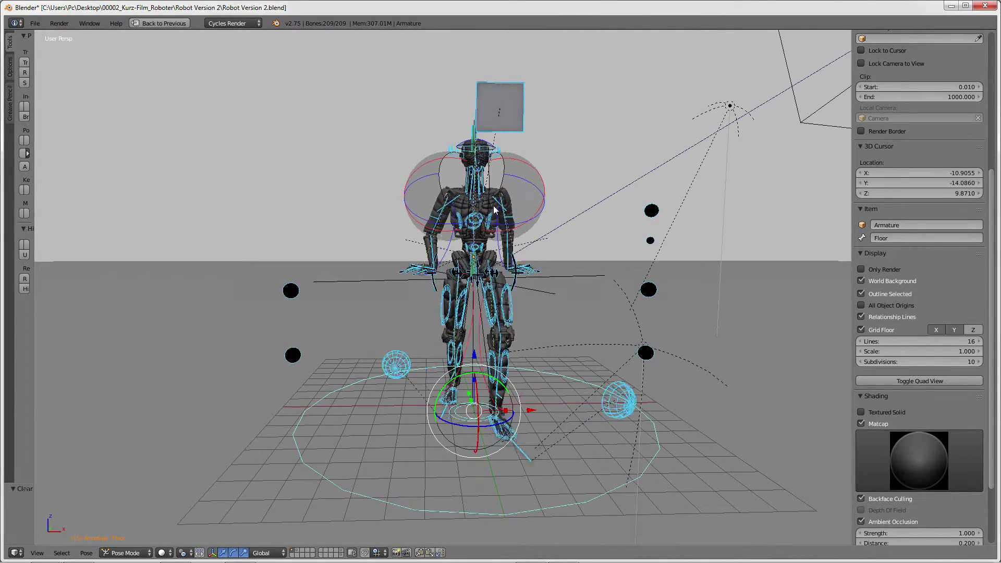
Step: Clear the pose to the rest T-pose, then resize circle bone Bone.020 and reset its scale
key(alt+r)
scroll(524, 183, up, 3)
scroll(481, 202, up, 2)
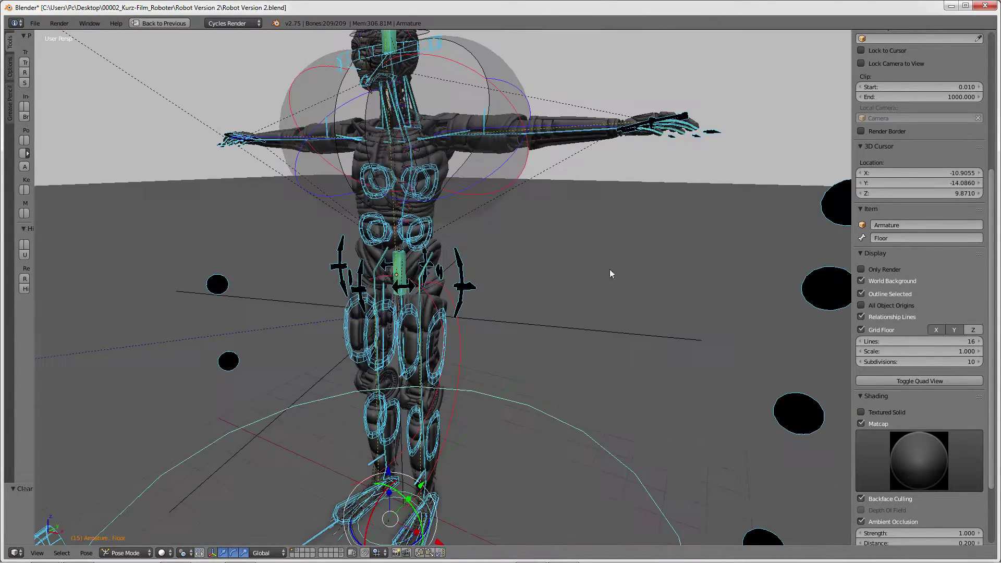
right_click(808, 296)
scroll(808, 296, down, 3)
middle_drag(594, 336, 699, 390)
click(709, 303)
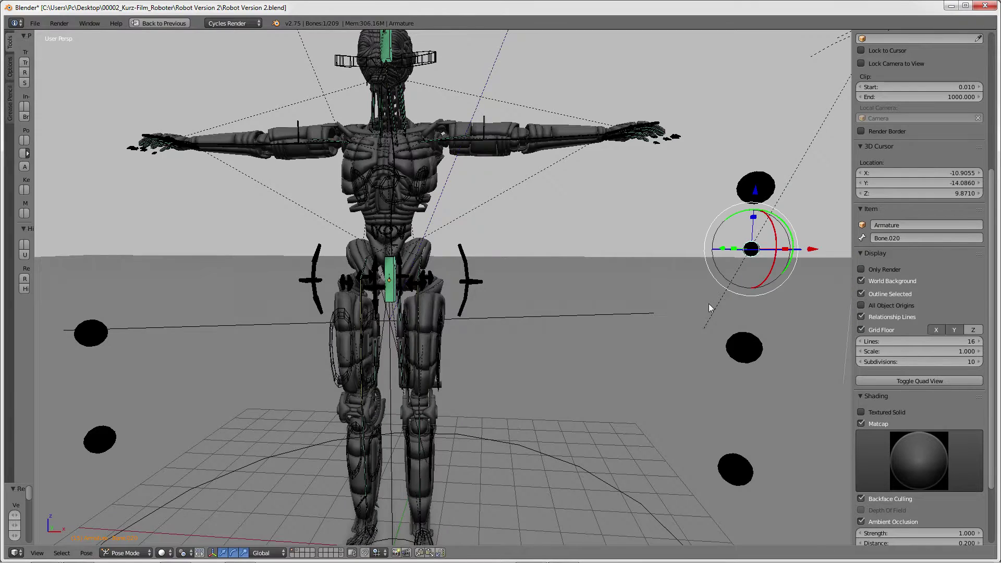
middle_drag(709, 304, 677, 304)
key(s)
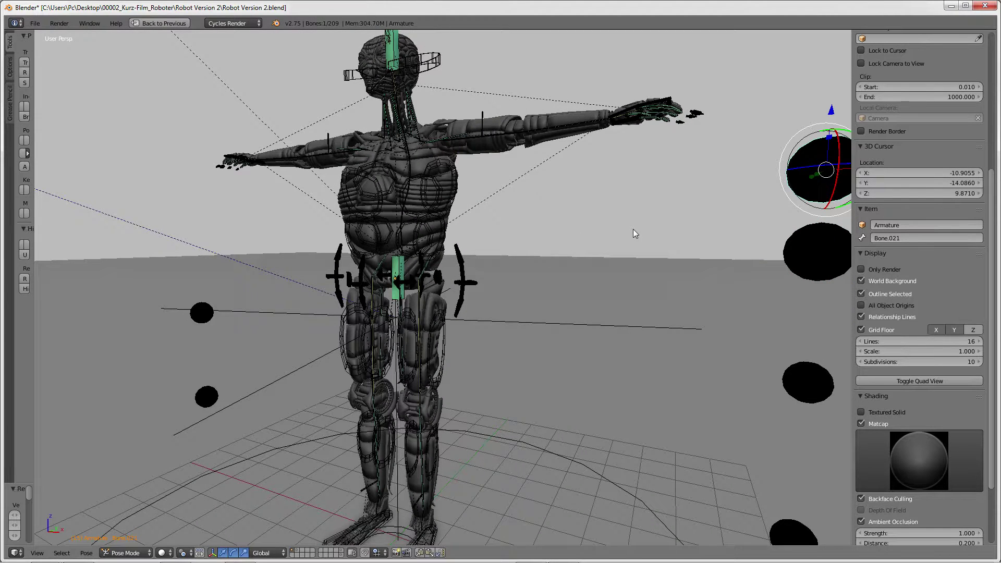
key(alt+s)
Step: Resize the circle control bones Bone.021 and Bone.018 beside the robot
right_click(833, 254)
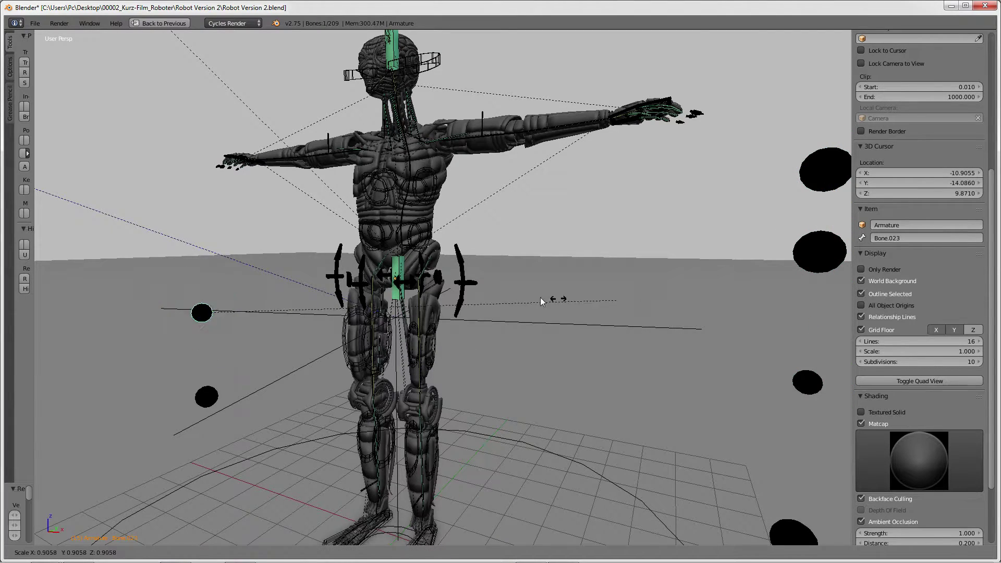
mouse_move(436, 297)
middle_down()
mouse_move(475, 250)
mouse_move(517, 250)
middle_up()
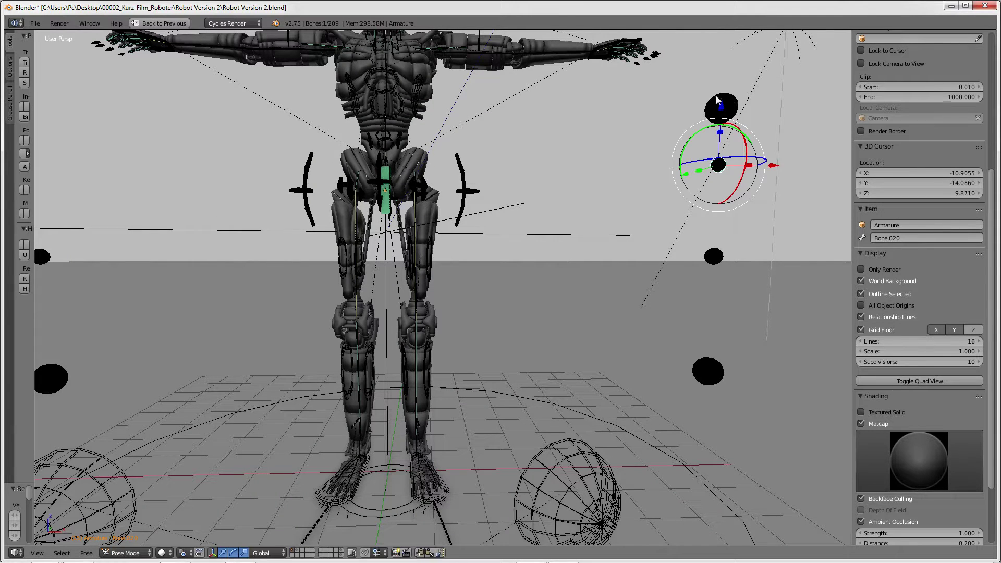
click(773, 174)
right_click(717, 372)
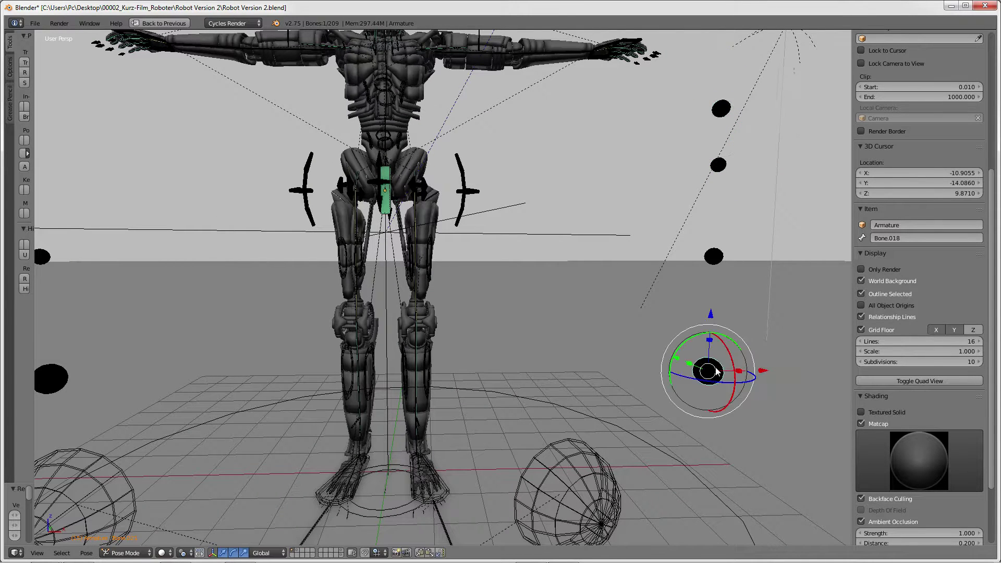
click(742, 295)
middle_drag(532, 286, 110, 335)
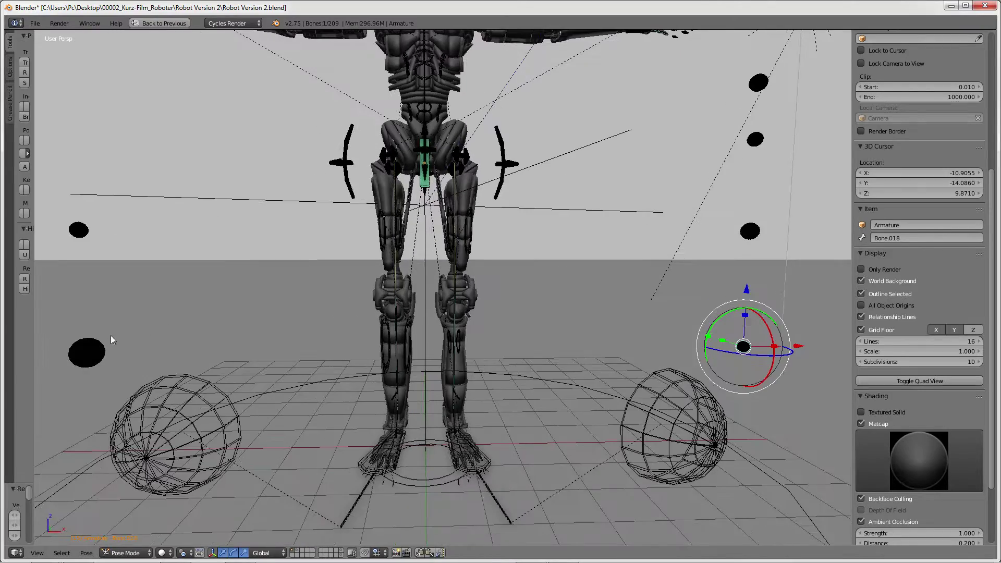
click(261, 277)
mouse_move(301, 271)
middle_down()
mouse_move(371, 261)
mouse_move(262, 275)
middle_up()
scroll(408, 196, down, 4)
Step: Play the walk animation and restore the Default layout with a taller Dope Sheet
key(alt+a)
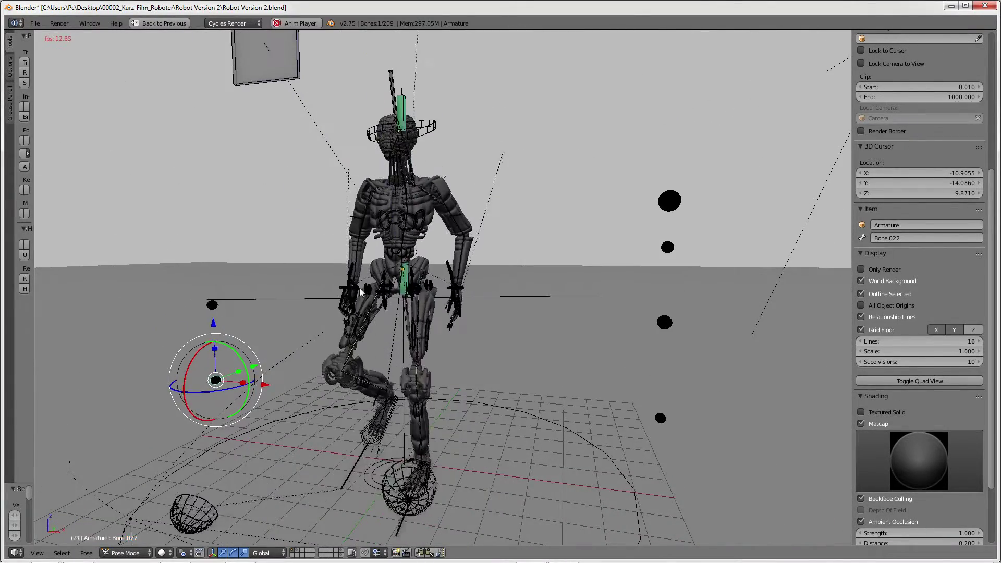
key(a)
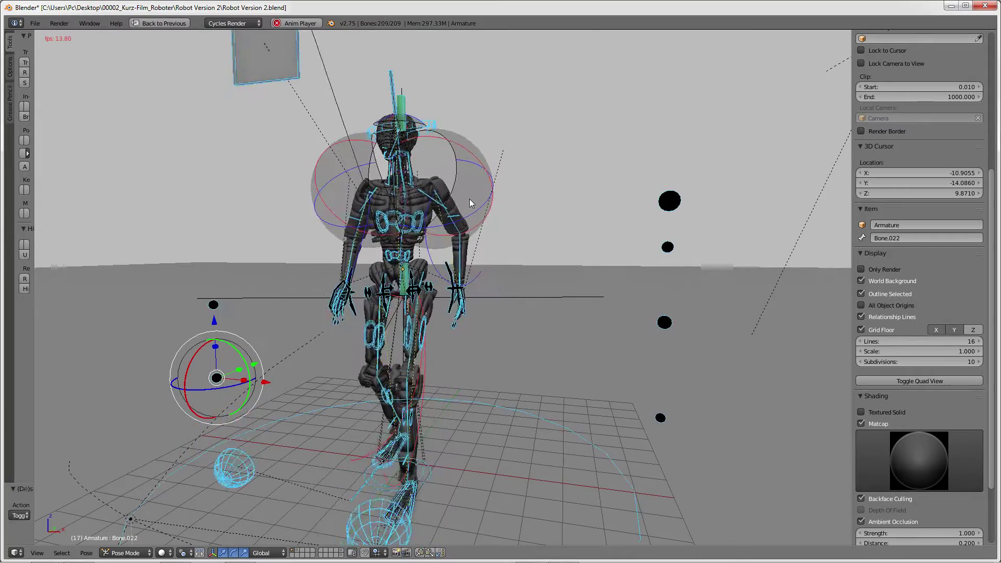
key(ctrl+Up)
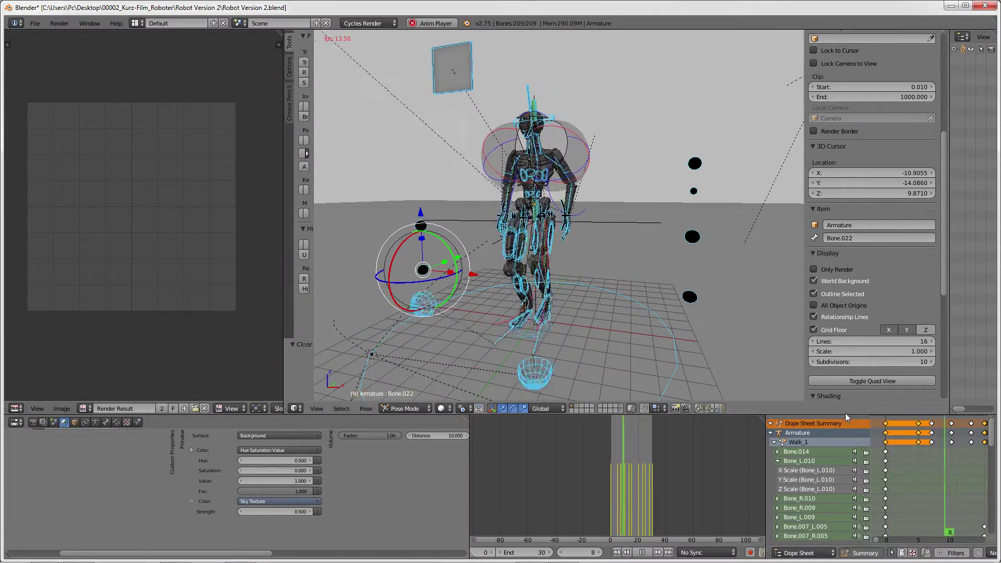
mouse_move(850, 414)
mouse_down()
mouse_move(835, 360)
mouse_move(828, 258)
mouse_up()
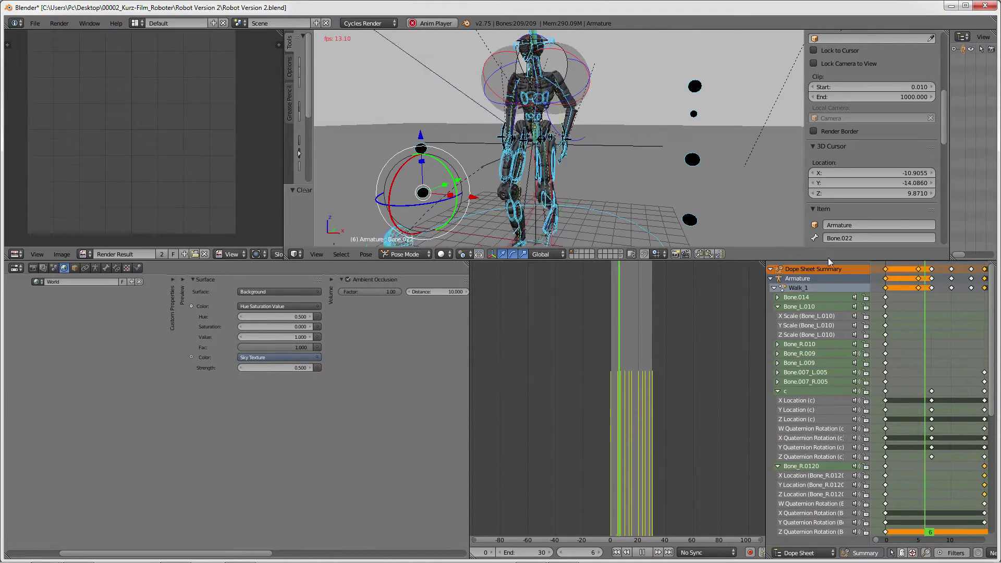
Step: Inspect Bone.019's keyframes, then all bones' keyframes, and maximize the 3D view again
right_click(689, 164)
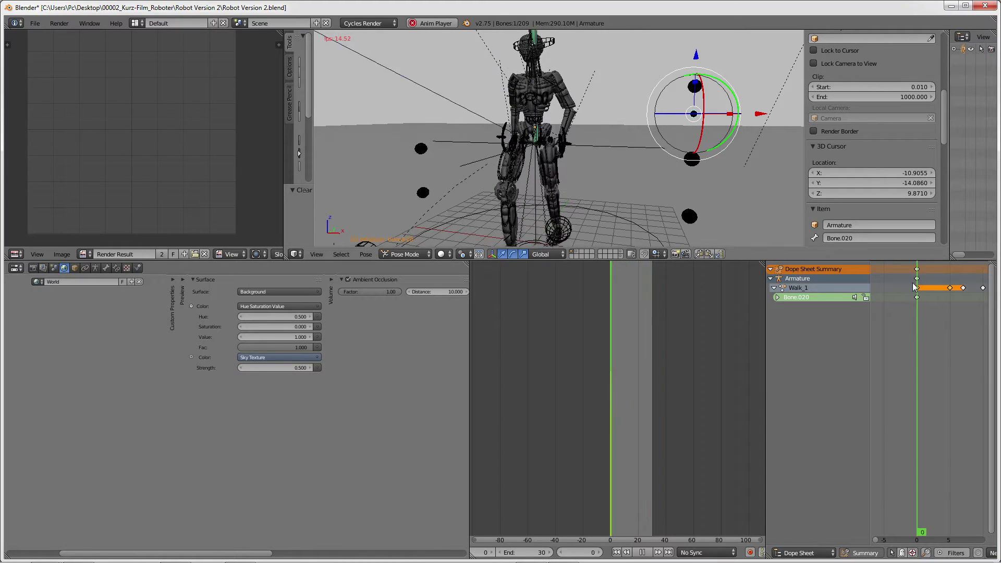
key(a)
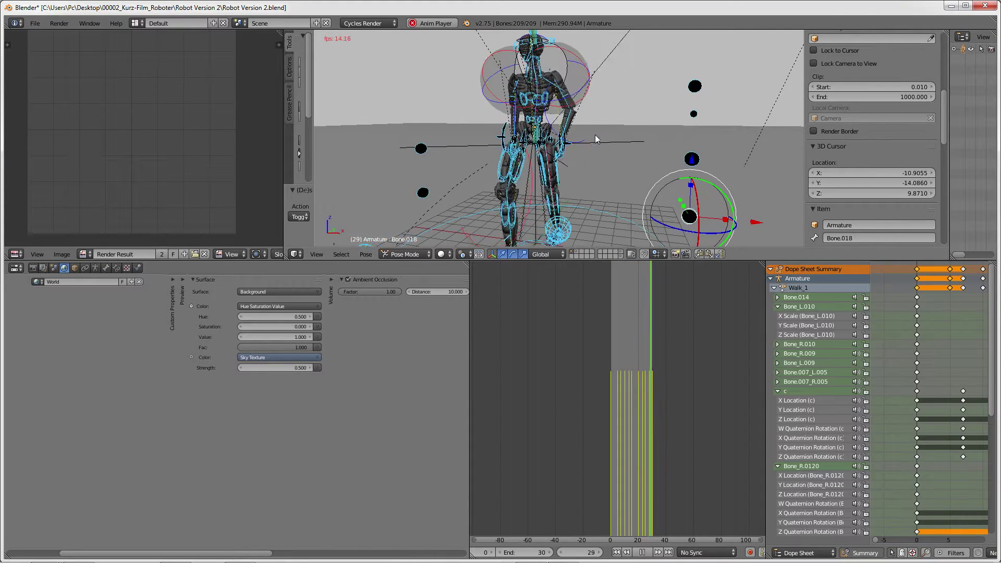
key(ctrl+Up)
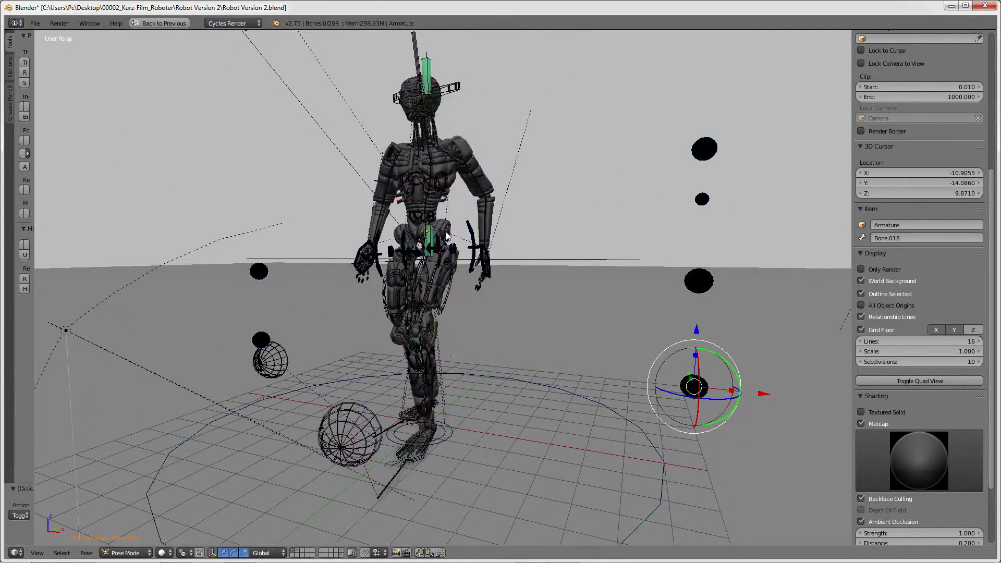
Step: Clear the pose to the rest T-pose and orbit above the robot's torso and arm
key(alt+r)
right_click(705, 207)
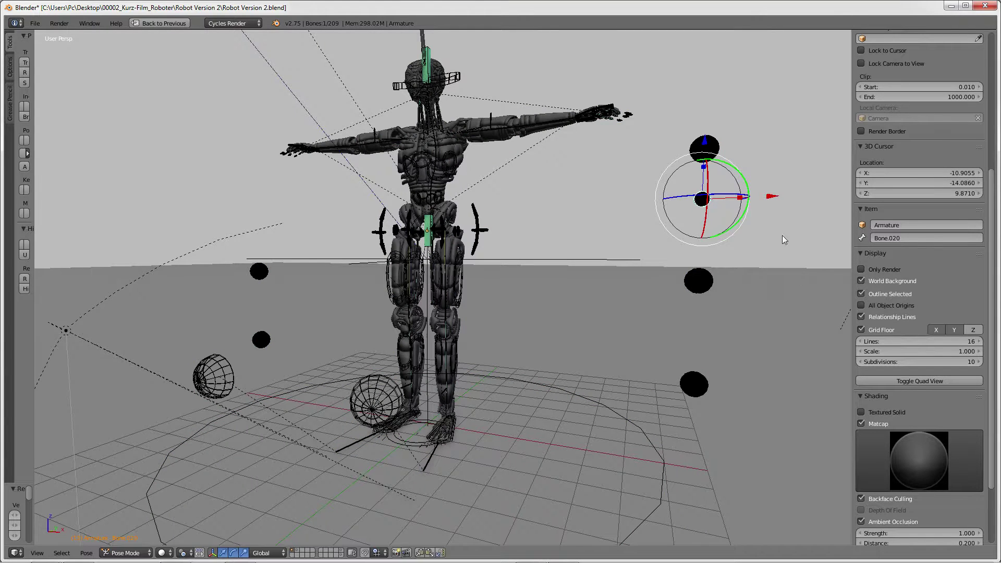
scroll(619, 199, down, 1)
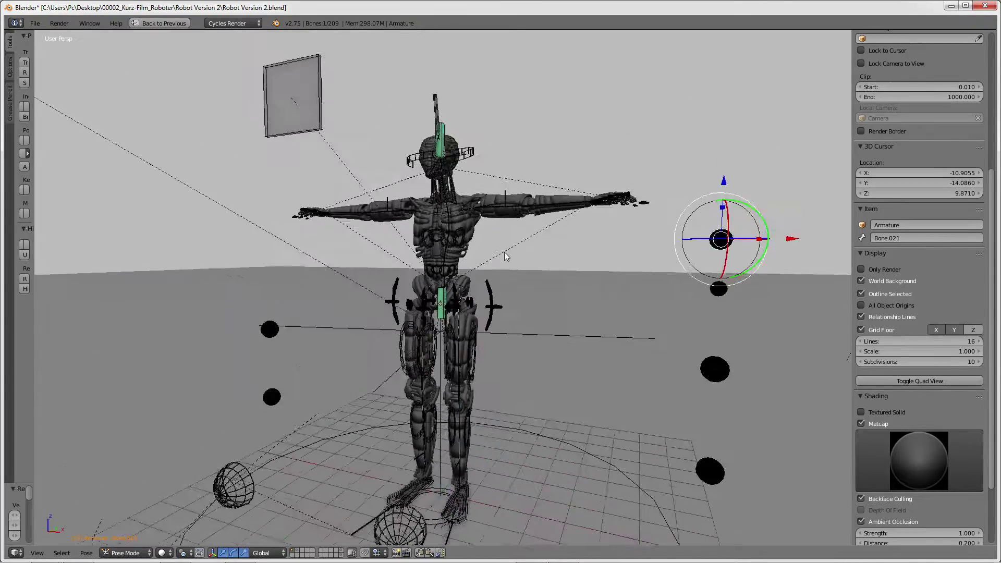
middle_drag(505, 252, 645, 228)
scroll(692, 251, up, 4)
scroll(782, 232, down, 3)
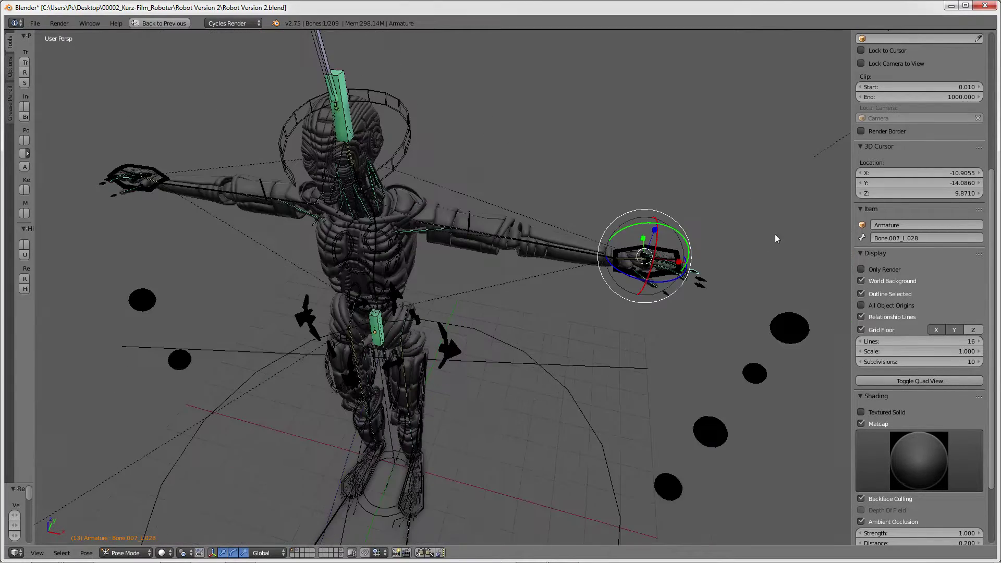
right_click(687, 252)
Step: Rotate the left hand bone Bone.007_L.005 so the arm hangs down
right_click(681, 250)
key(r)
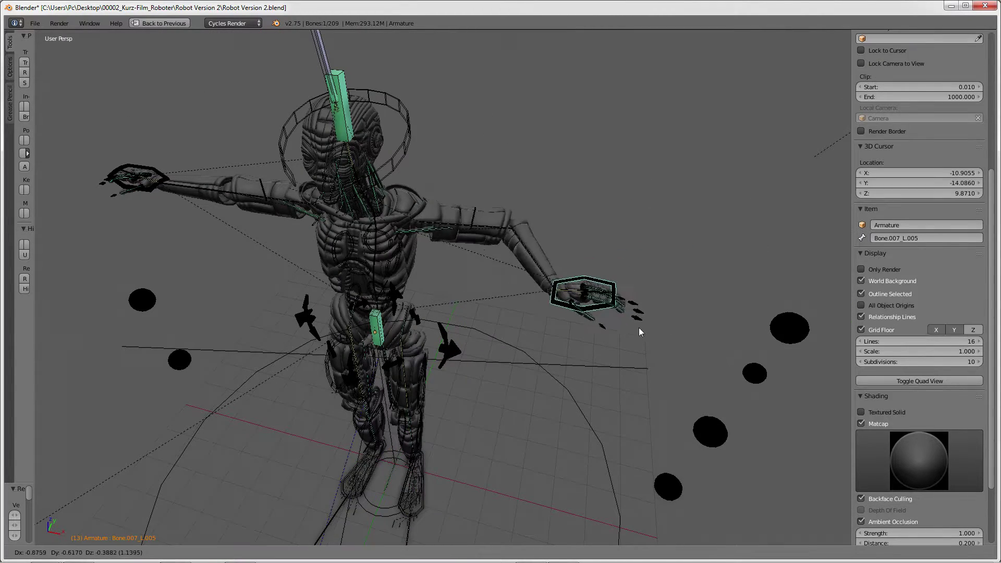
click(492, 359)
middle_drag(491, 360, 513, 236)
scroll(513, 235, up, 2)
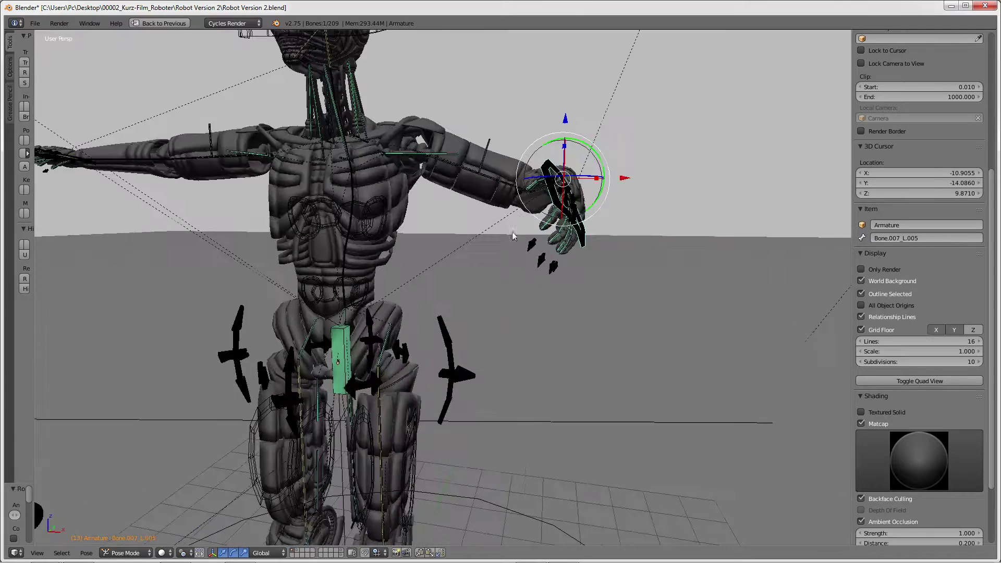
click(636, 208)
middle_drag(627, 199, 549, 248)
key(r)
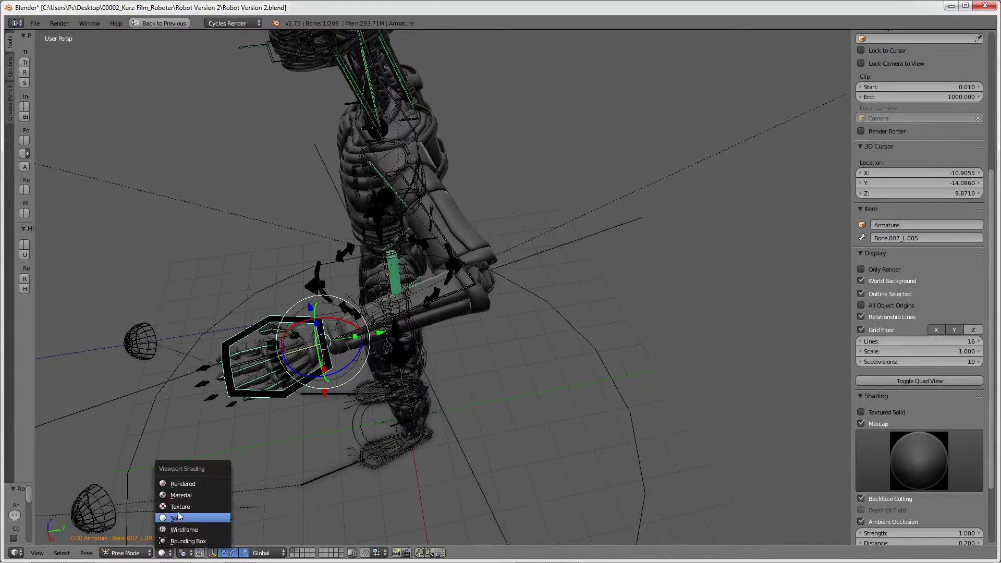
Step: Switch to Material shading, select the head bone and enter Pose Mode
click(181, 495)
middle_drag(327, 300, 389, 279)
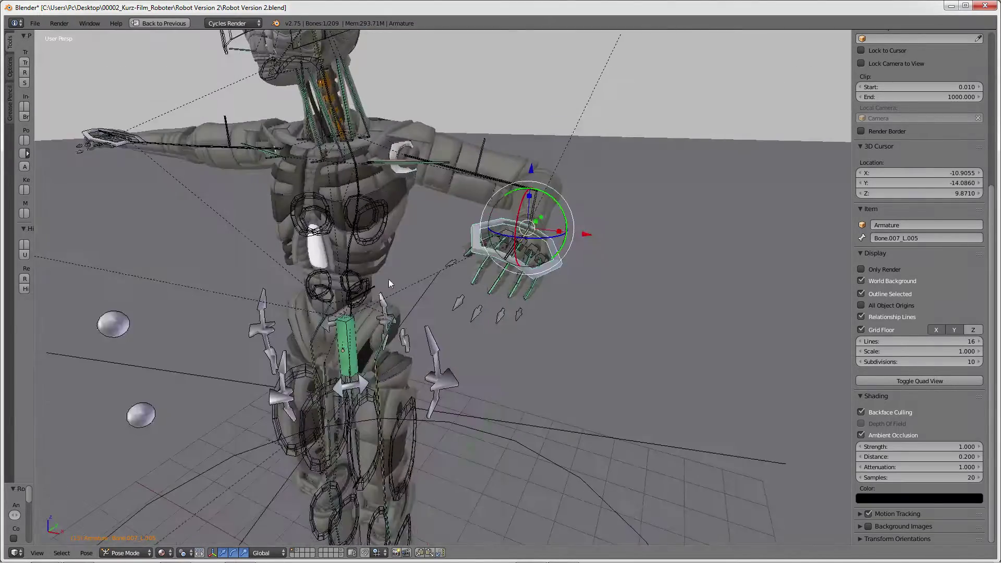
scroll(389, 279, up, 2)
scroll(389, 298, up, 2)
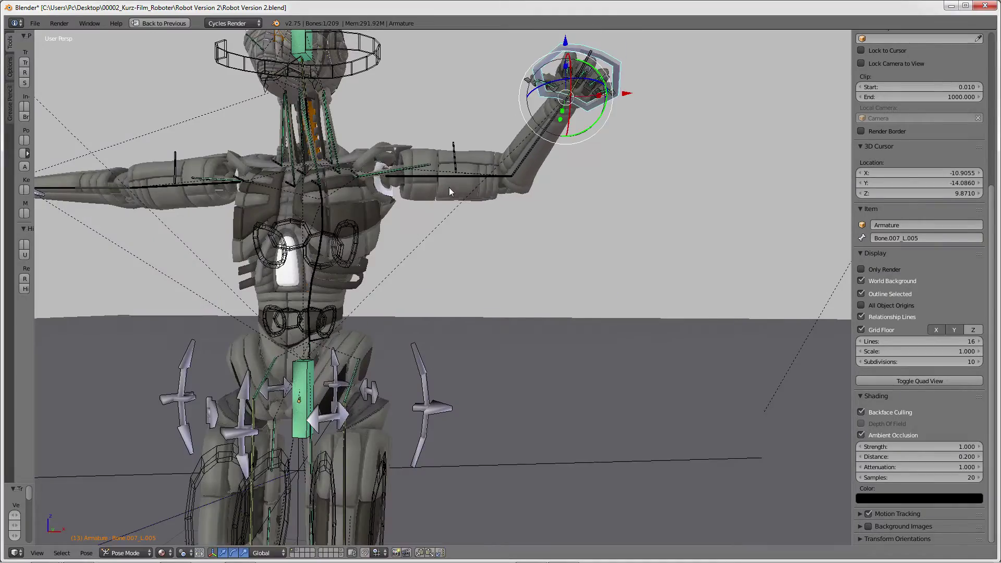
middle_drag(449, 187, 427, 209)
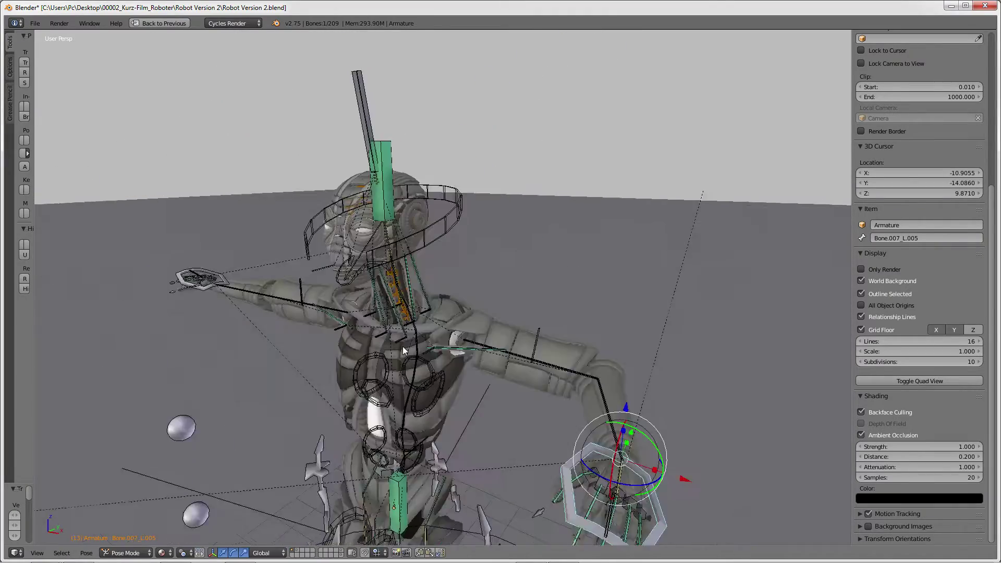
right_click(452, 195)
key(ctrl+Tab)
Step: Rotate the robot's head bone to tilt the head
scroll(501, 179, up, 2)
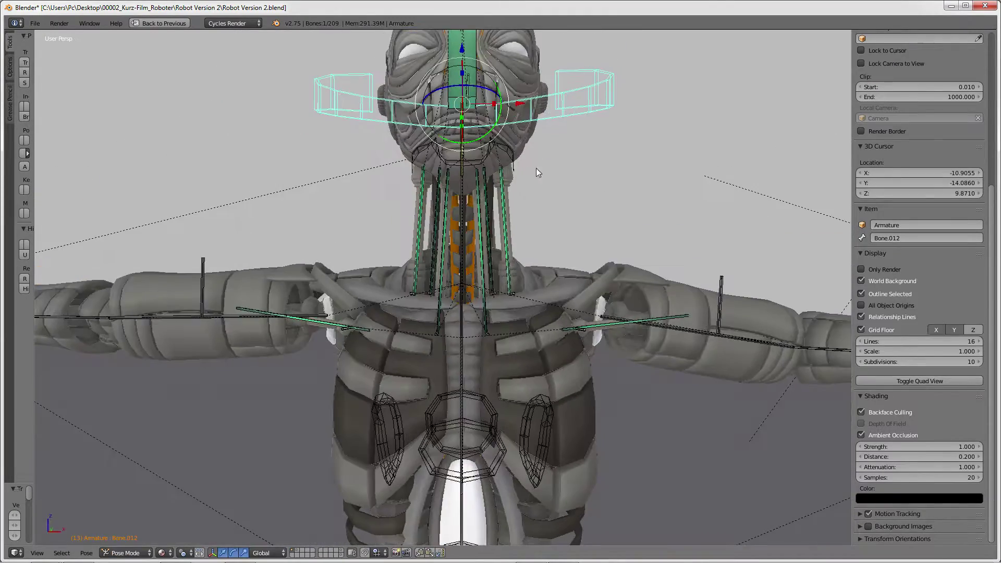
mouse_move(536, 168)
middle_down()
mouse_move(622, 278)
mouse_move(572, 264)
mouse_move(470, 282)
mouse_move(627, 261)
mouse_move(624, 175)
mouse_move(572, 226)
mouse_move(465, 245)
mouse_move(575, 330)
mouse_move(342, 278)
middle_up()
scroll(573, 226, down, 3)
key(r)
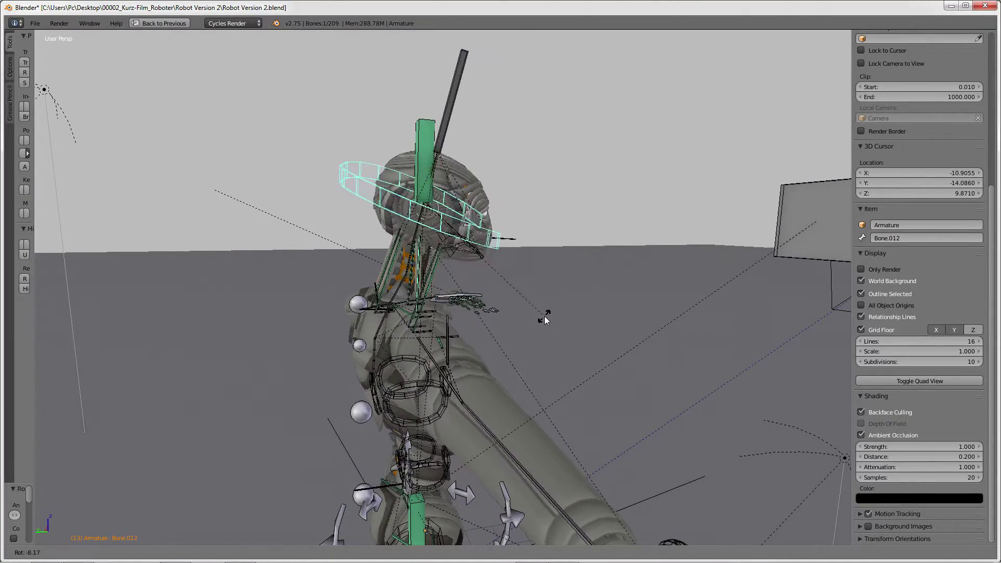
click(545, 320)
scroll(539, 327, down, 3)
mouse_move(540, 327)
middle_down()
mouse_move(511, 323)
mouse_move(537, 249)
mouse_move(444, 283)
middle_up()
Step: Bend the torso at the hip, play the animation, and enable Only Render
right_click(491, 337)
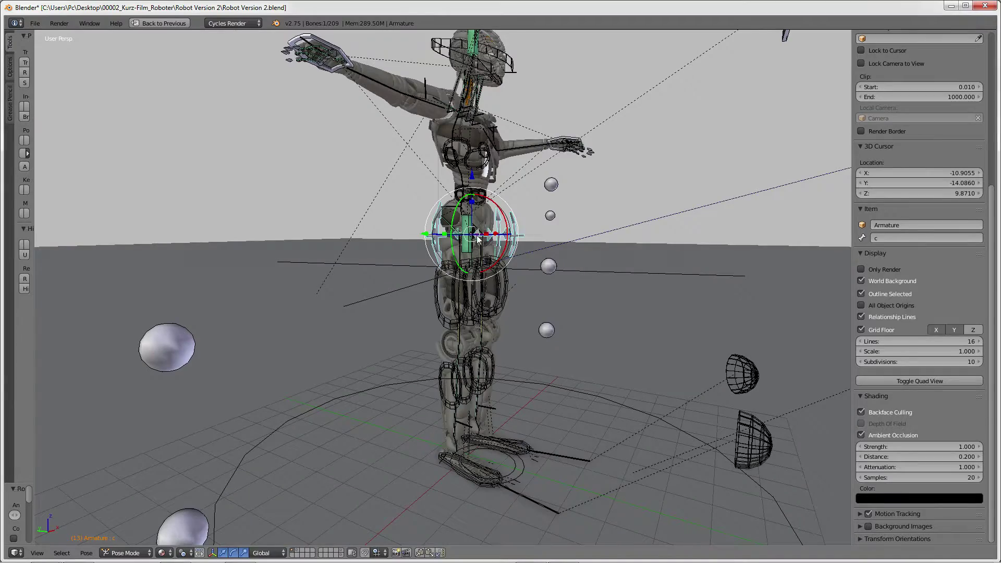
drag(471, 239, 475, 340)
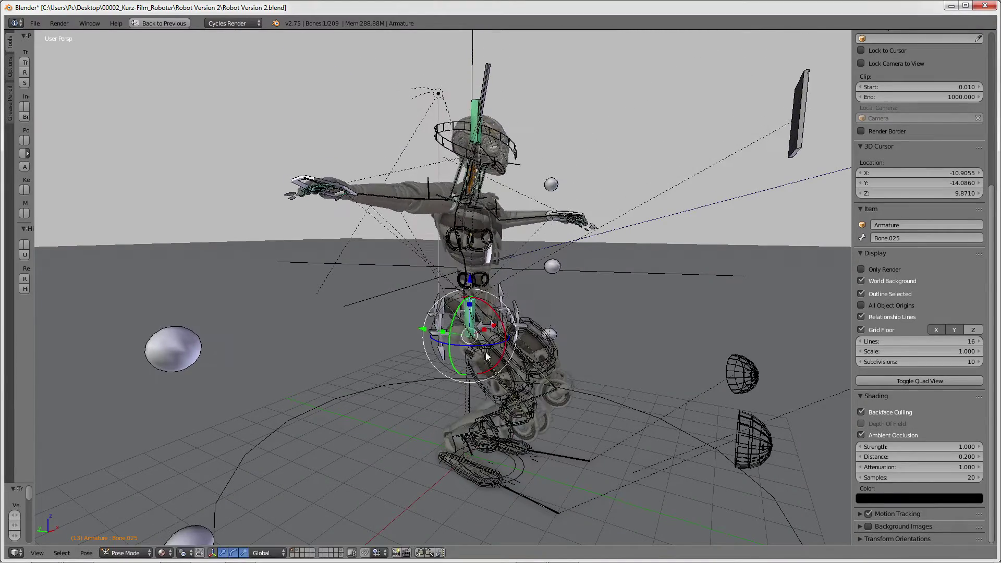
mouse_move(475, 340)
middle_down()
mouse_move(333, 352)
mouse_move(330, 282)
mouse_move(364, 260)
mouse_move(398, 349)
middle_up()
key(alt+a)
scroll(398, 350, up, 5)
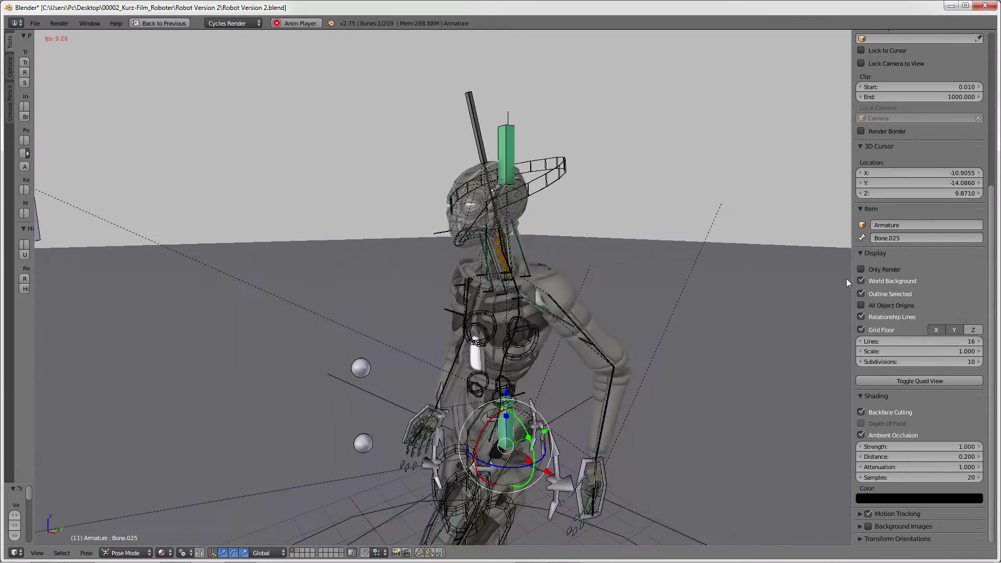
click(862, 269)
click(477, 192)
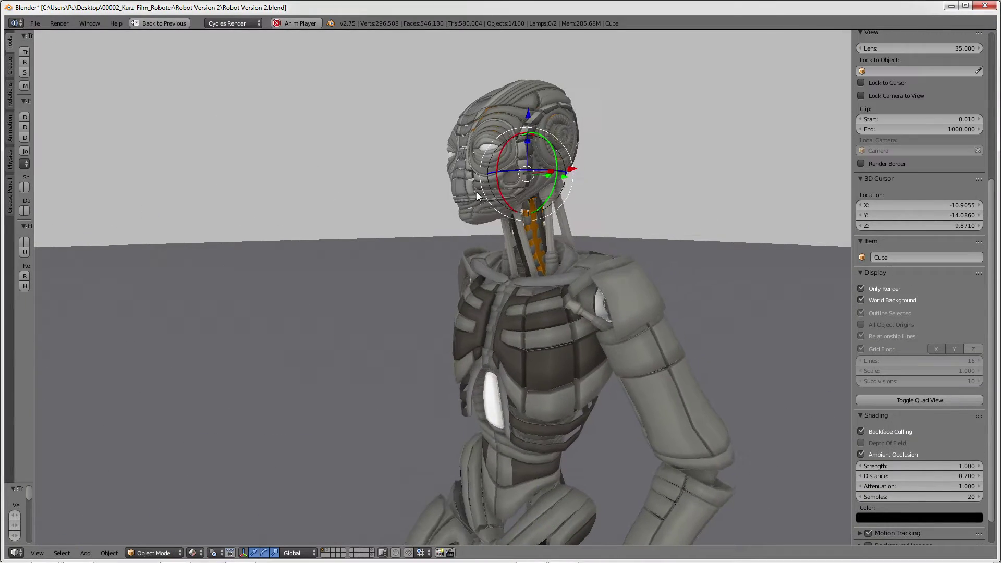
key(ctrl+Tab)
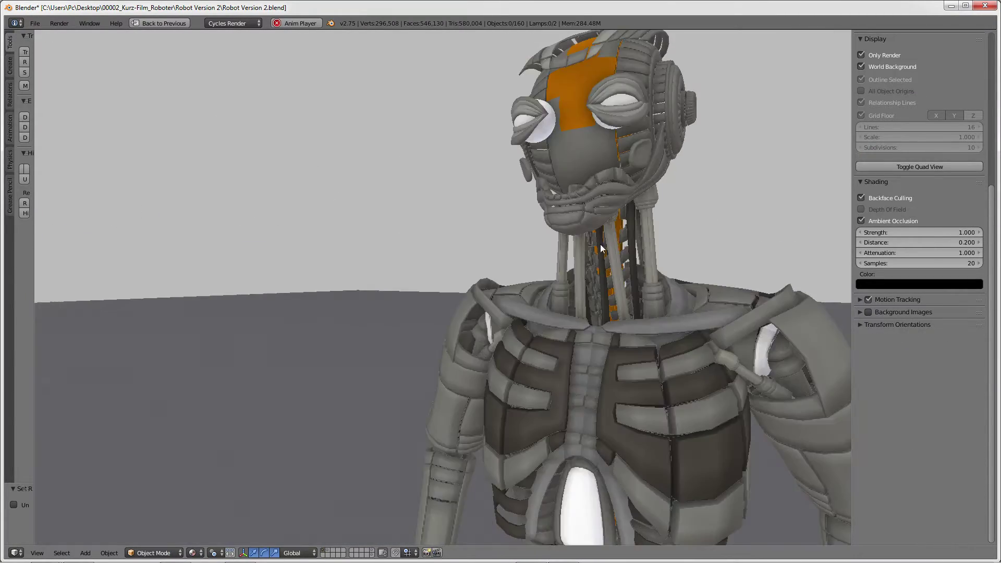
right_click(440, 280)
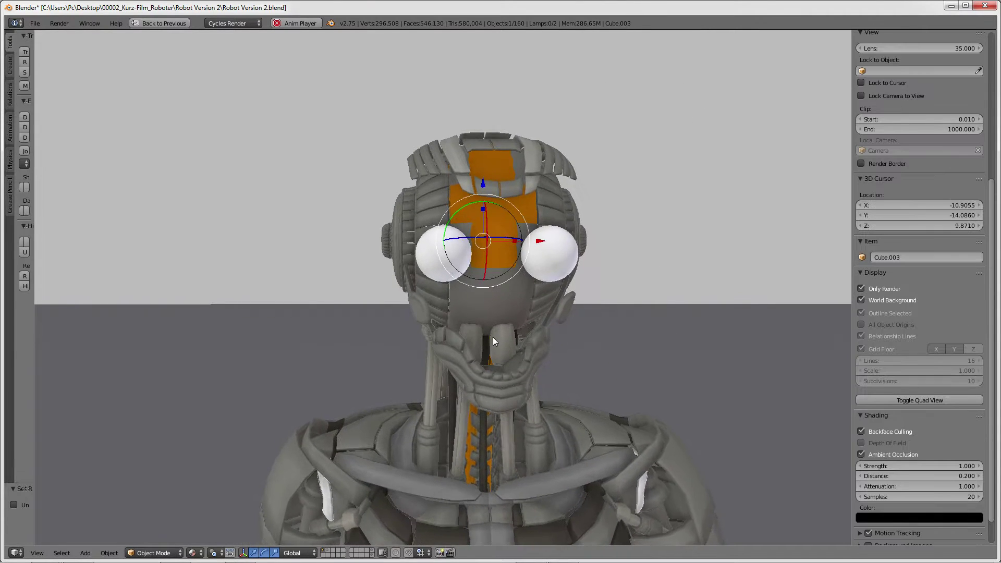
key(a)
right_click(402, 231)
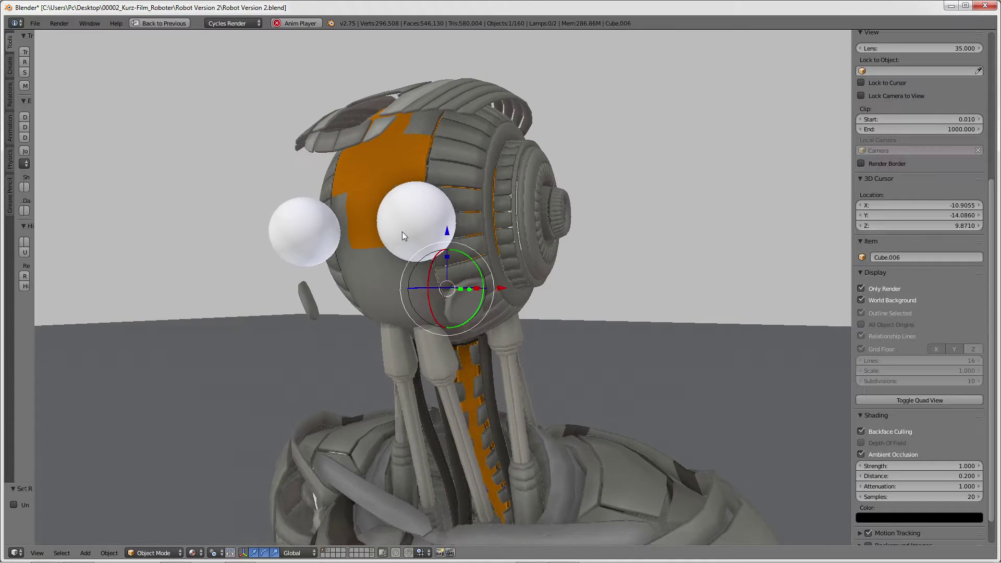
key(a)
right_click(426, 228)
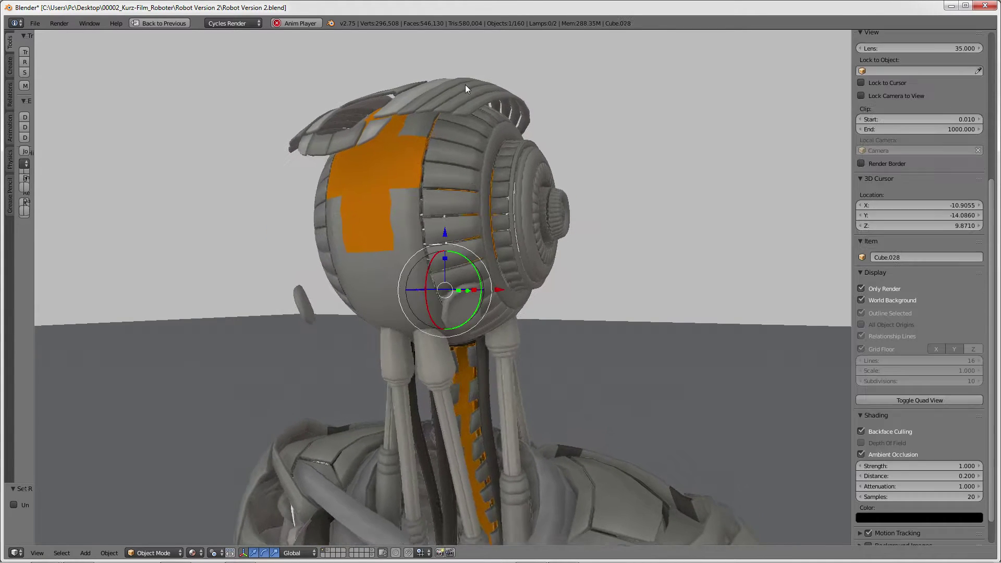
key(a)
right_click(474, 170)
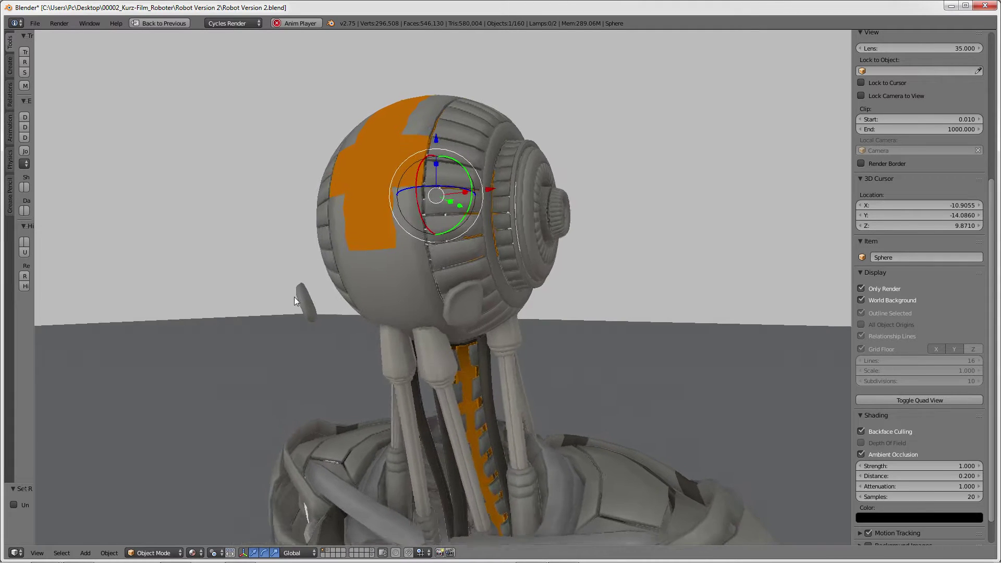
key(a)
mouse_move(258, 285)
middle_down()
mouse_move(333, 254)
mouse_move(374, 331)
mouse_move(409, 226)
mouse_move(474, 259)
mouse_move(524, 312)
middle_up()
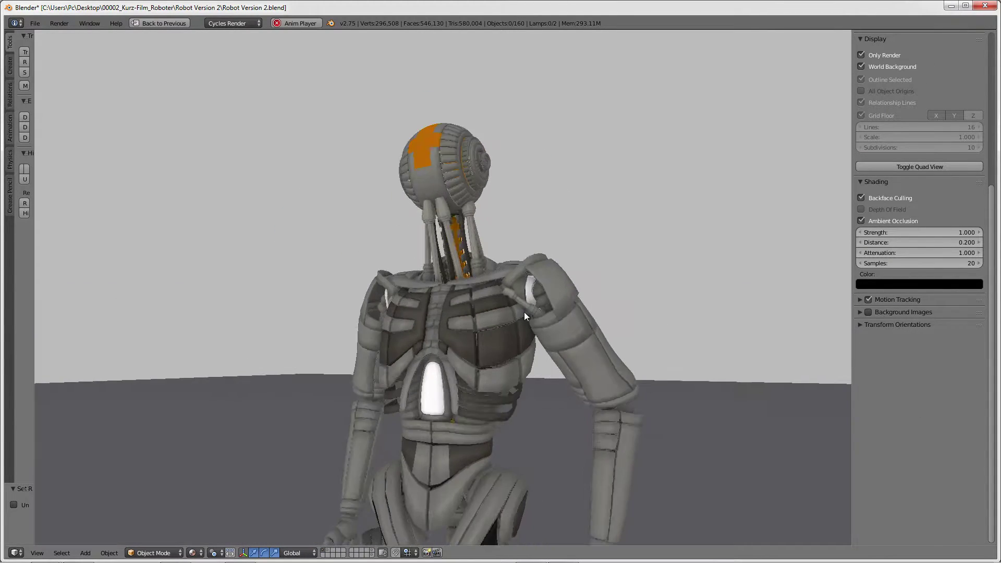
key(ctrl+z)
key(g)
right_click(497, 343)
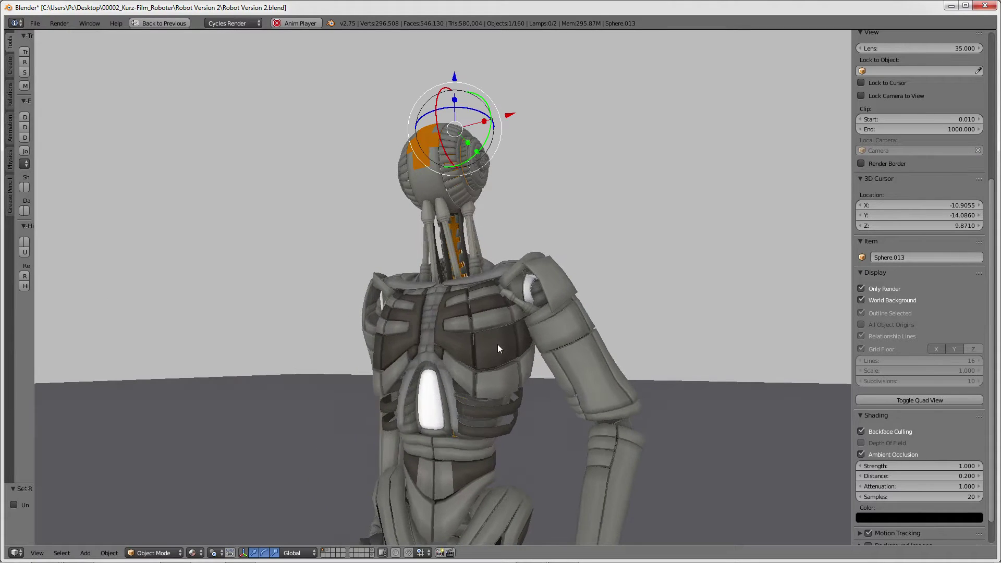
Step: Hide the upper arm armour and an armour piece on the robot's back
key(a)
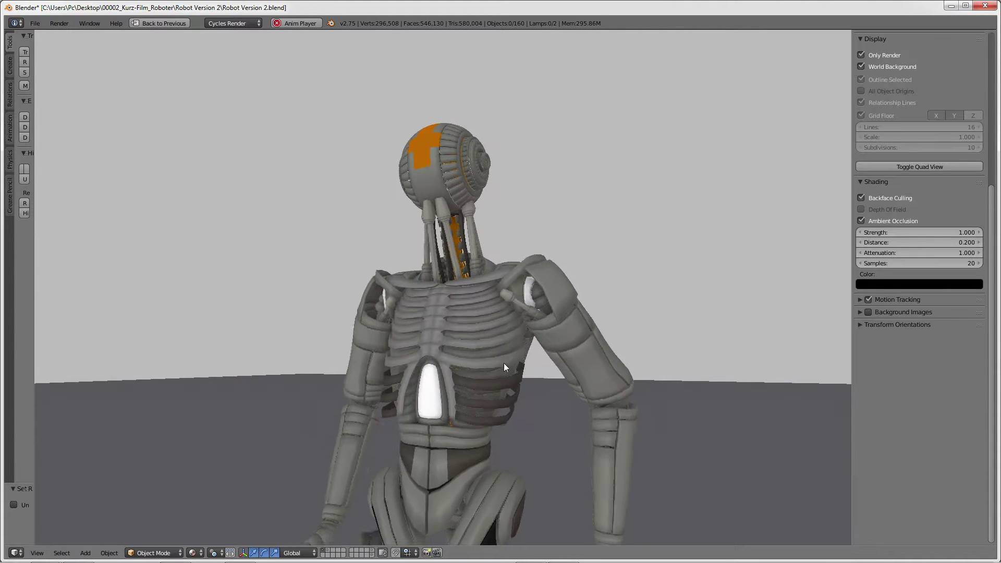
scroll(492, 273, up, 3)
mouse_move(490, 267)
middle_down()
mouse_move(445, 353)
mouse_move(350, 318)
mouse_move(461, 300)
mouse_move(512, 309)
middle_up()
right_click(394, 299)
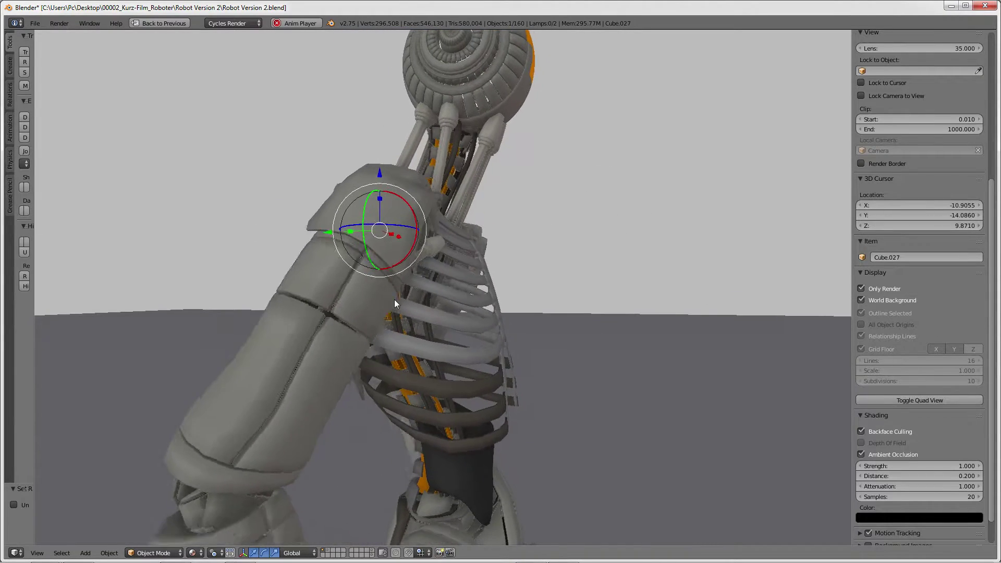
key(h)
mouse_move(396, 300)
middle_down()
mouse_move(398, 264)
mouse_move(442, 282)
mouse_move(600, 213)
mouse_move(446, 231)
mouse_move(287, 339)
mouse_move(311, 325)
mouse_move(374, 332)
mouse_move(336, 311)
mouse_move(301, 325)
mouse_move(235, 324)
mouse_move(323, 224)
mouse_move(383, 290)
mouse_move(353, 280)
mouse_move(362, 355)
mouse_move(491, 341)
mouse_move(572, 311)
middle_up()
right_click(594, 217)
key(h)
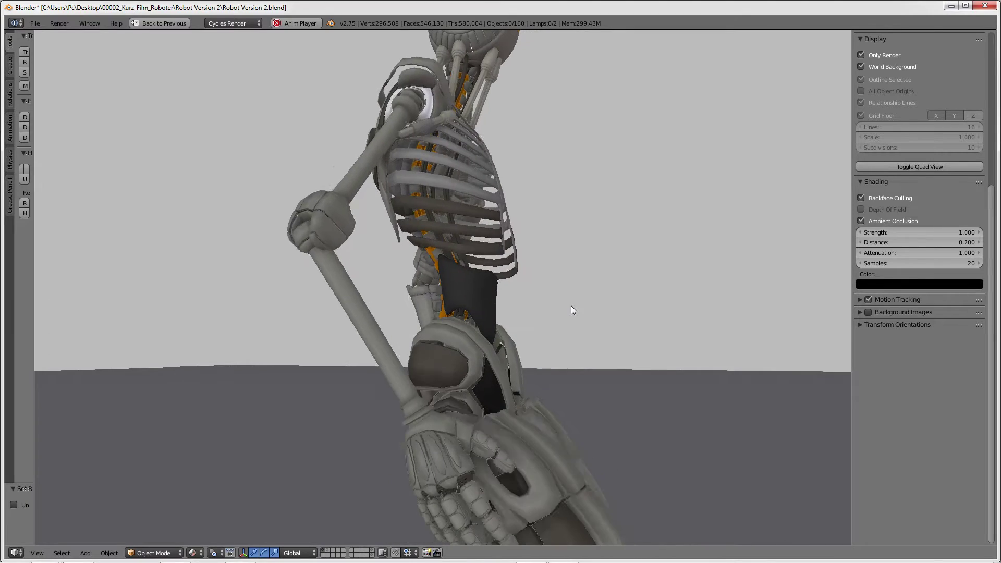
Step: Hide the chest armour plates and the ribcage
mouse_move(550, 434)
middle_down()
mouse_move(527, 271)
mouse_move(415, 293)
mouse_move(462, 408)
mouse_move(600, 349)
mouse_move(504, 335)
mouse_move(493, 311)
middle_up()
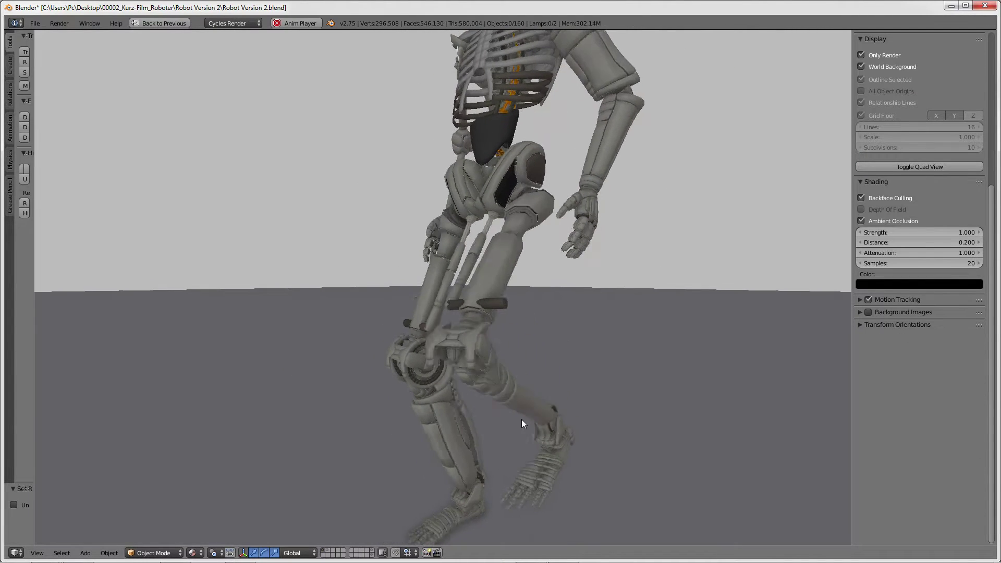
middle_drag(563, 345, 471, 338)
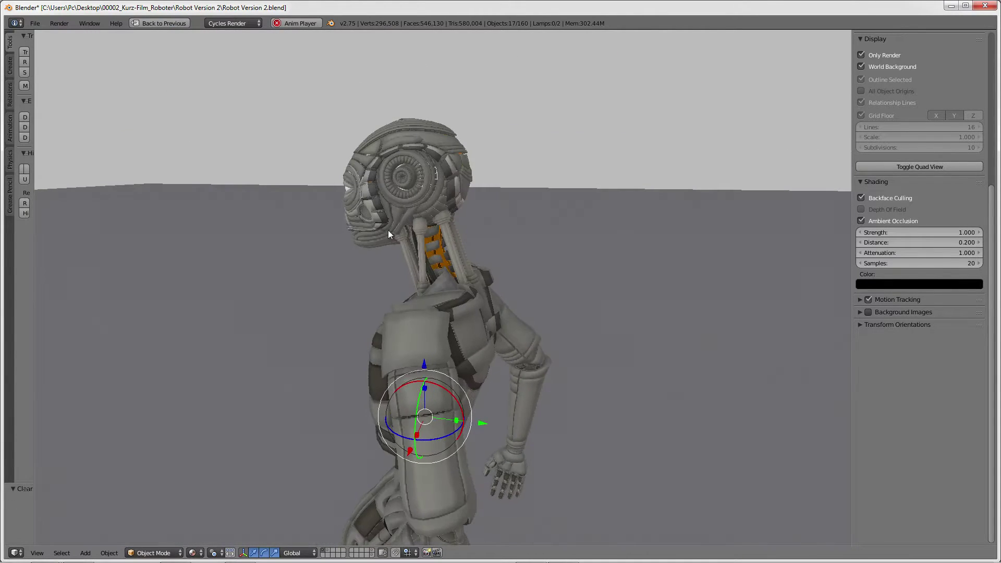
right_click(474, 282)
key(h)
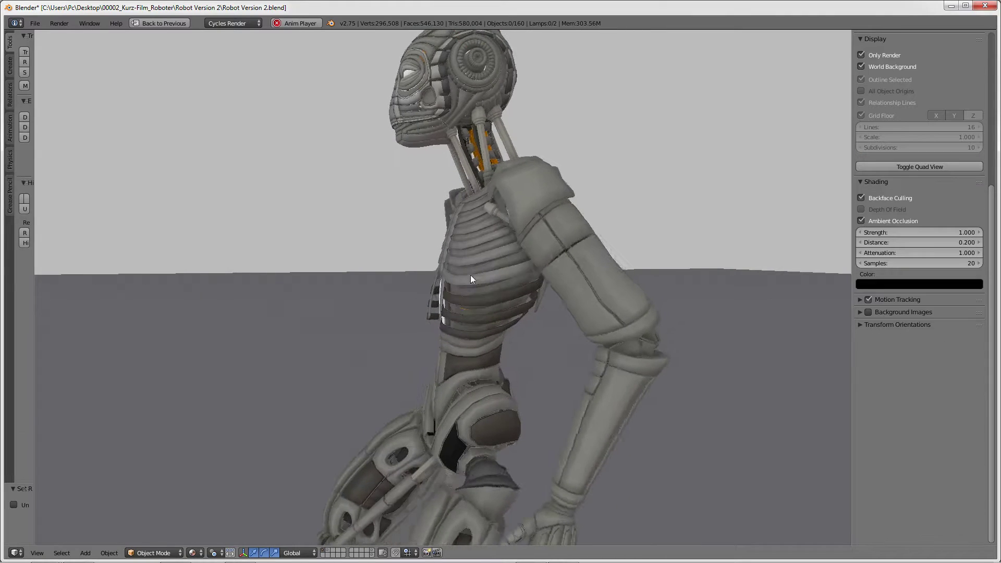
right_click(468, 268)
key(h)
key(h)
key(h)
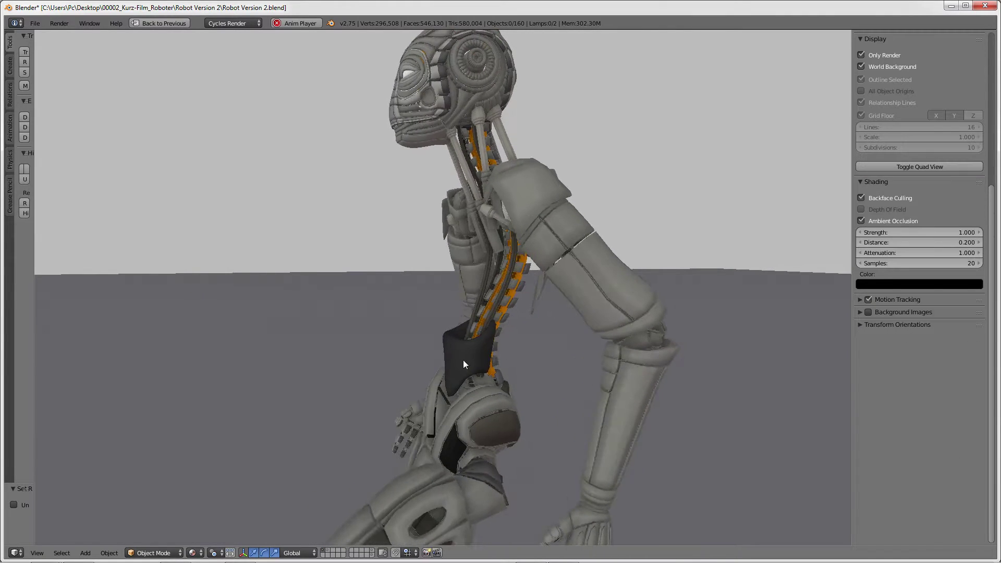
Step: Hide the pelvis armour plate
middle_drag(463, 360, 550, 386)
right_click(550, 386)
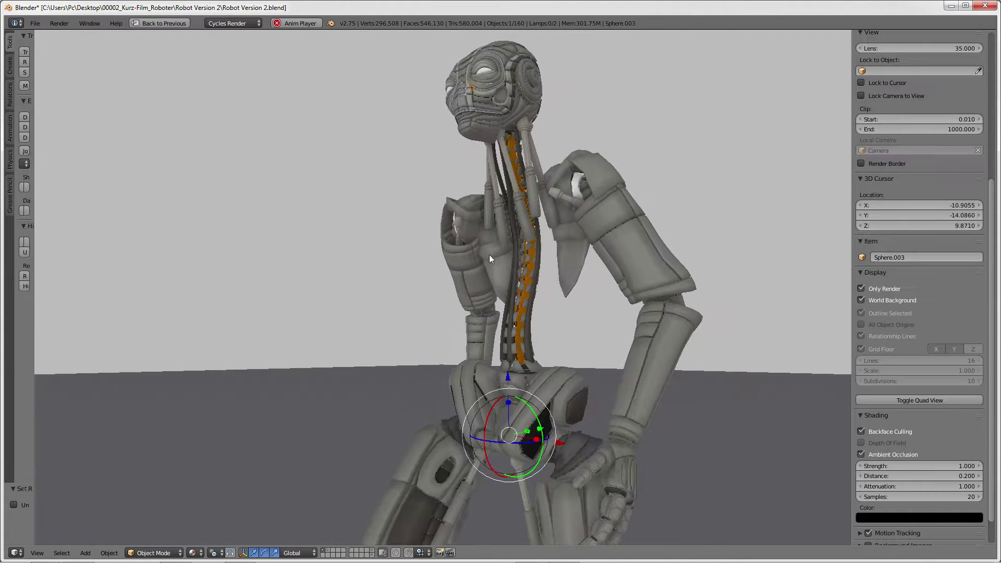
middle_drag(490, 254, 549, 255)
key(h)
Step: Inspect the exposed orange spine from behind, then restore the multi-editor layout
mouse_move(561, 329)
middle_down()
mouse_move(350, 335)
mouse_move(433, 306)
middle_up()
scroll(437, 305, up, 3)
scroll(392, 288, up, 2)
scroll(434, 267, down, 3)
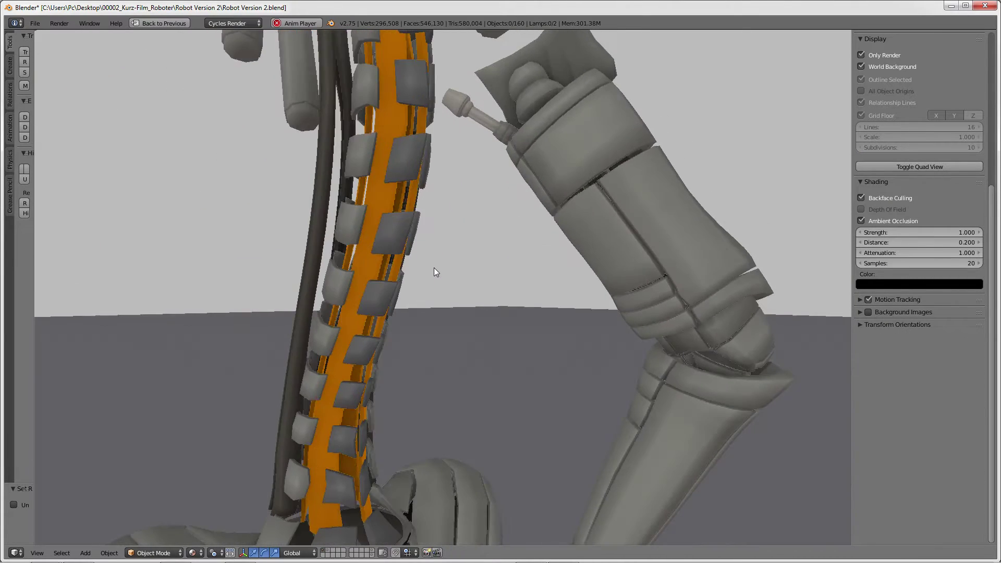
scroll(434, 267, down, 2)
scroll(434, 267, down, 3)
key(ctrl+Up)
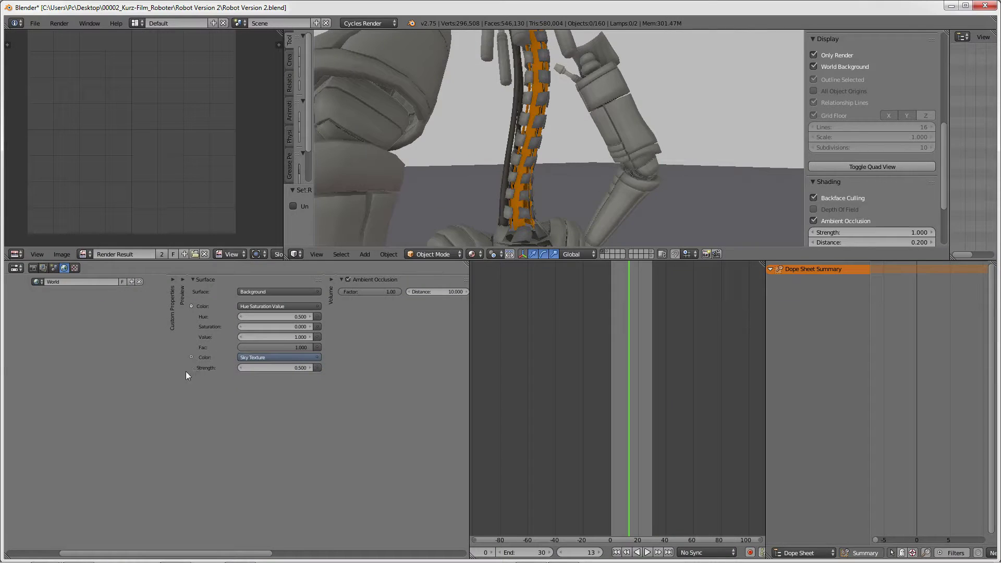
Step: Set the scene's Simplify viewport subdivision to 2
middle_drag(308, 331, 102, 351)
click(54, 269)
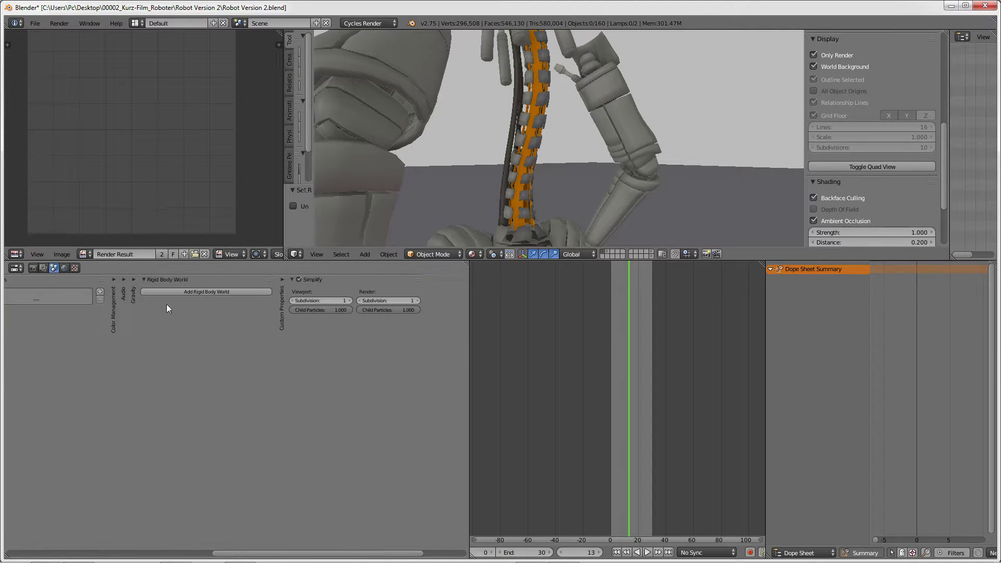
click(350, 301)
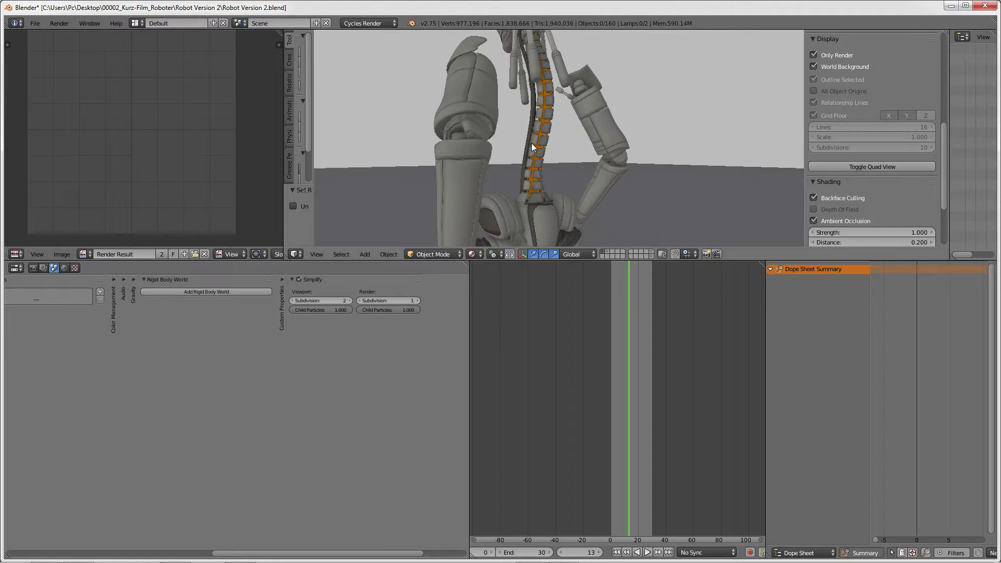
Step: Maximize the 3D view to fill the window and orbit around the spine
key(ctrl+Up)
mouse_move(554, 135)
middle_down()
mouse_move(573, 257)
mouse_move(439, 188)
mouse_move(474, 233)
mouse_move(633, 211)
mouse_move(524, 263)
mouse_move(552, 269)
mouse_move(556, 195)
mouse_move(572, 236)
mouse_move(610, 234)
middle_up()
scroll(633, 211, down, 2)
scroll(633, 211, down, 4)
scroll(552, 269, down, 2)
Step: Re-show bones, lamps and grid, restore the multi-editor layout, and list viewport shading modes
click(883, 270)
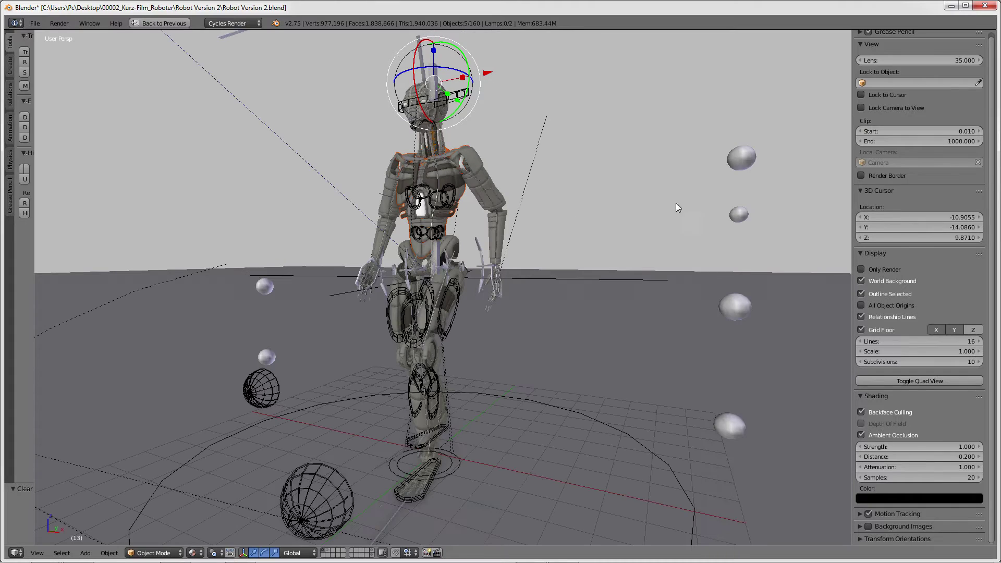
right_click(732, 317)
mouse_move(731, 320)
middle_down()
mouse_move(575, 329)
mouse_move(596, 331)
middle_up()
key(s)
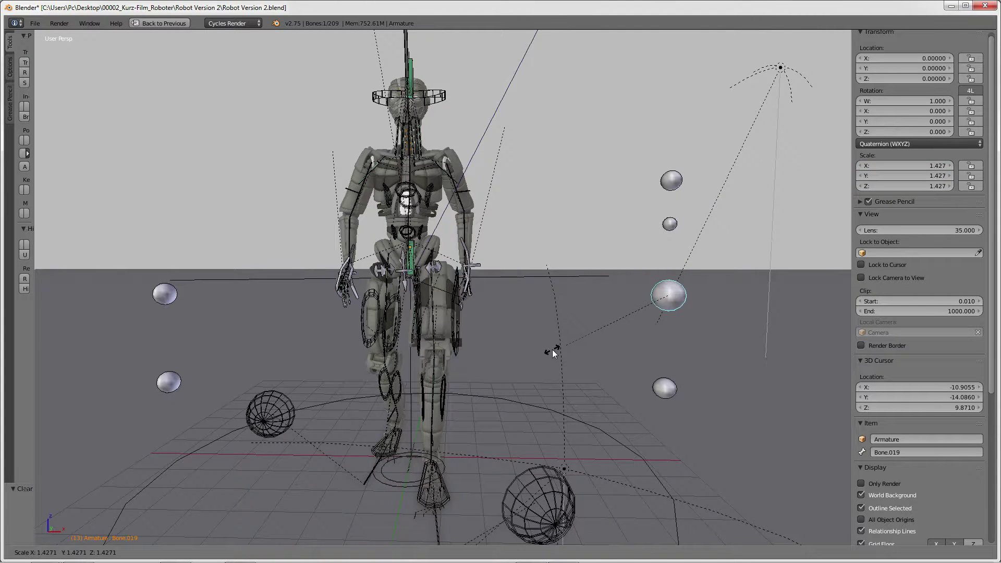
key(Escape)
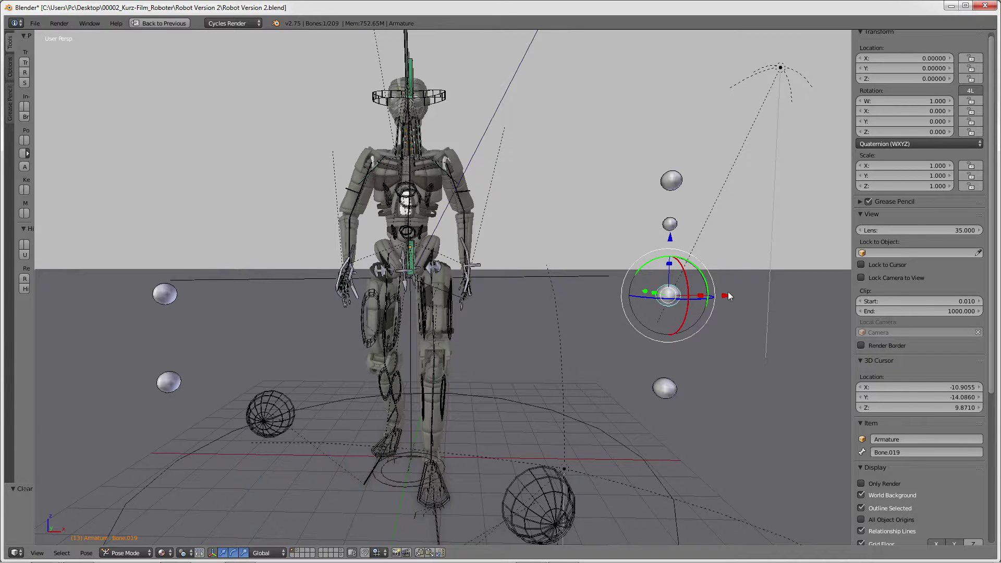
key(ctrl+Up)
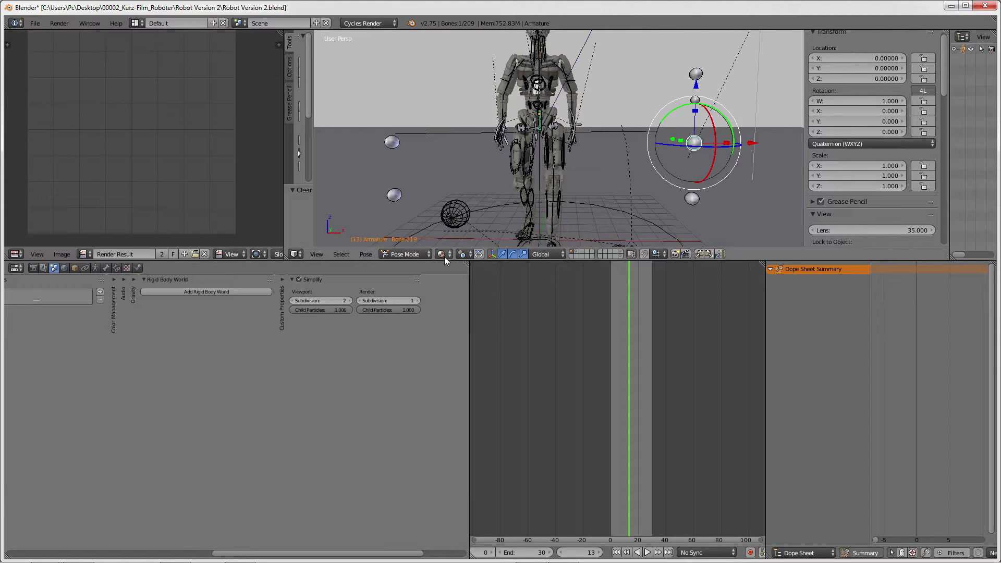
click(446, 255)
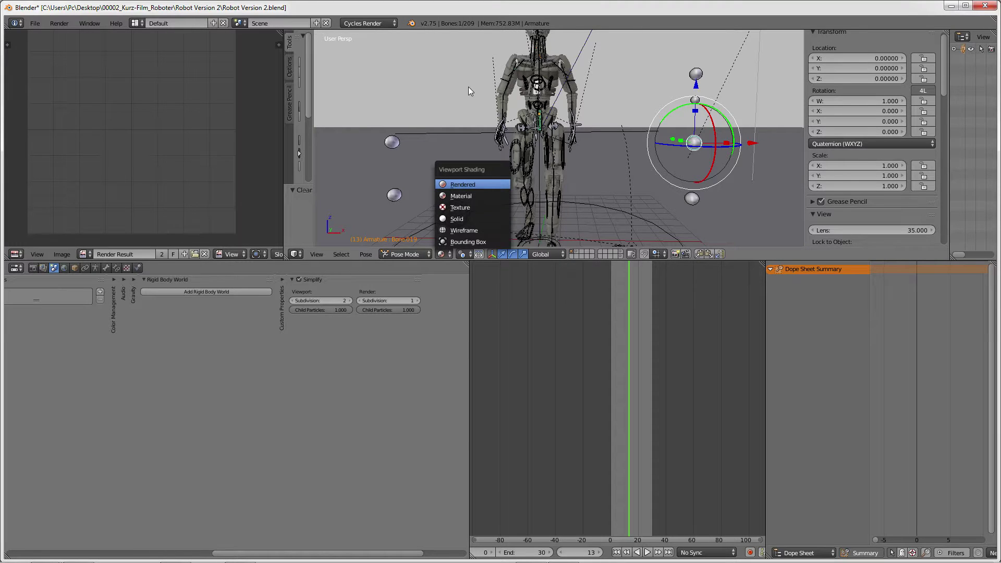
Step: Switch the viewport to Rendered shading and orbit to a close-up of the head and neck
key(Return)
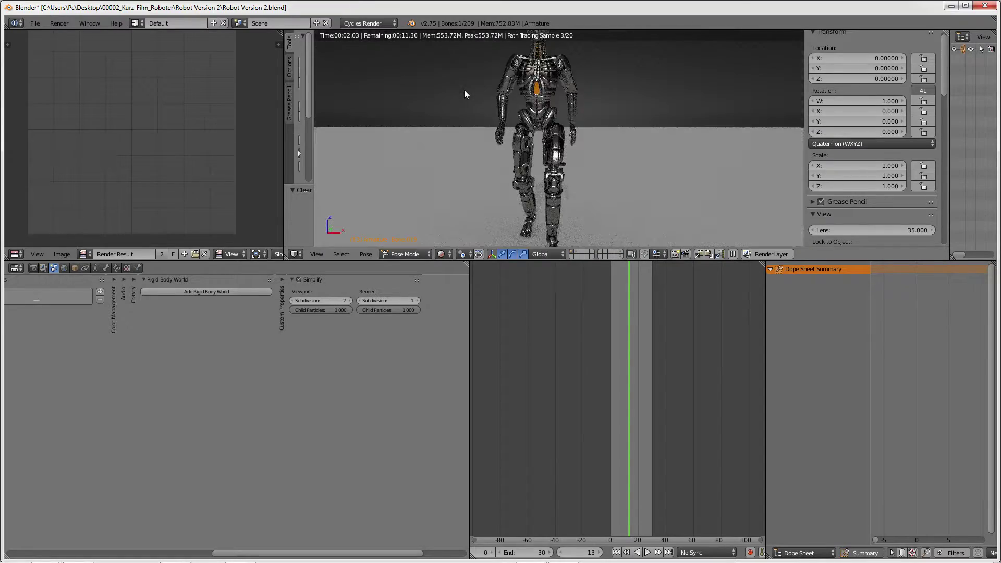
scroll(533, 106, up, 3)
scroll(542, 102, down, 2)
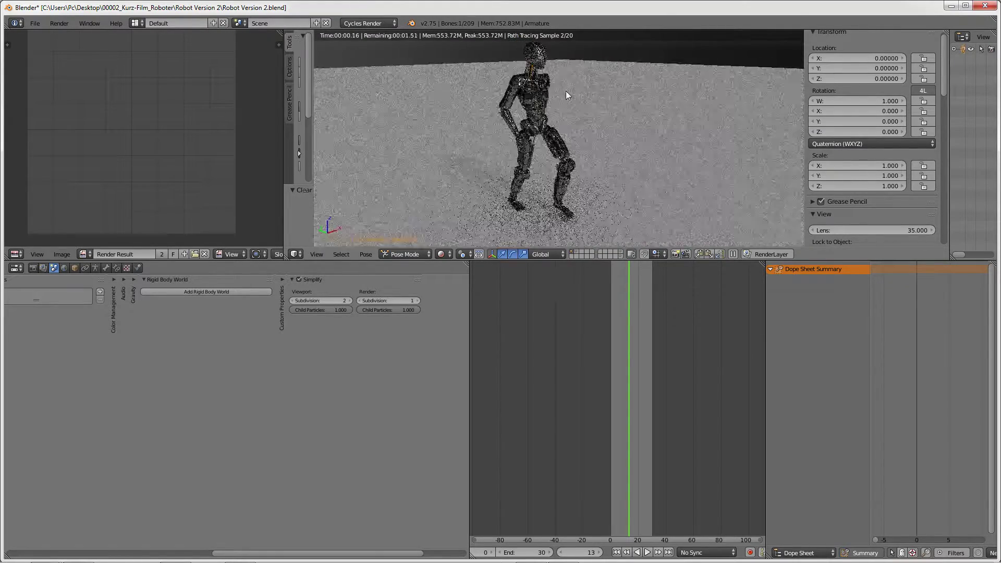
scroll(599, 158, up, 4)
scroll(586, 134, up, 1)
scroll(587, 134, up, 2)
mouse_move(588, 134)
middle_down()
mouse_move(702, 128)
mouse_move(615, 139)
mouse_move(700, 115)
mouse_move(493, 119)
mouse_move(593, 154)
middle_up()
scroll(599, 157, down, 2)
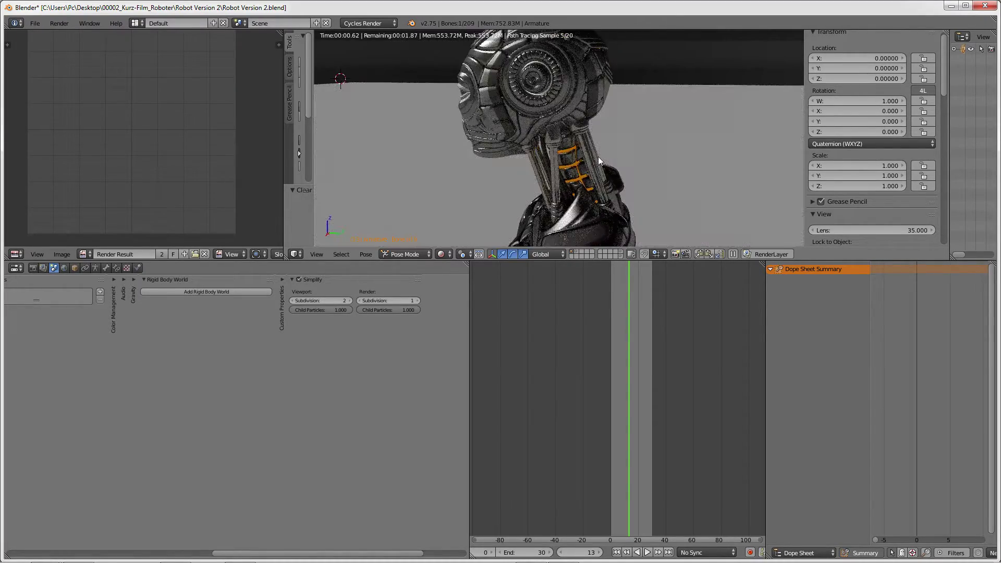
middle_drag(465, 130, 483, 107)
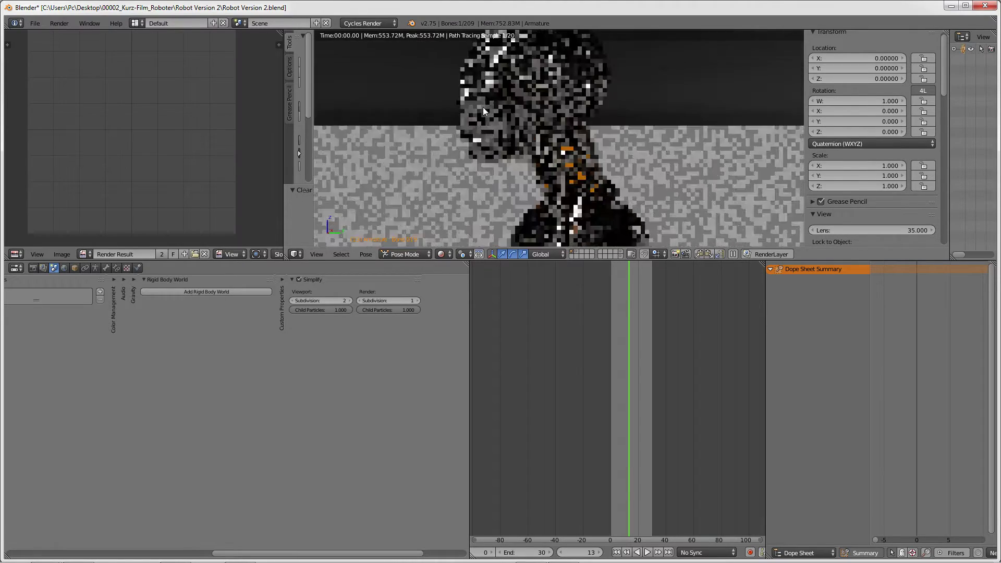
Step: Make the rendered viewport taller and select Bone.010 back in pose mode
drag(583, 262, 583, 408)
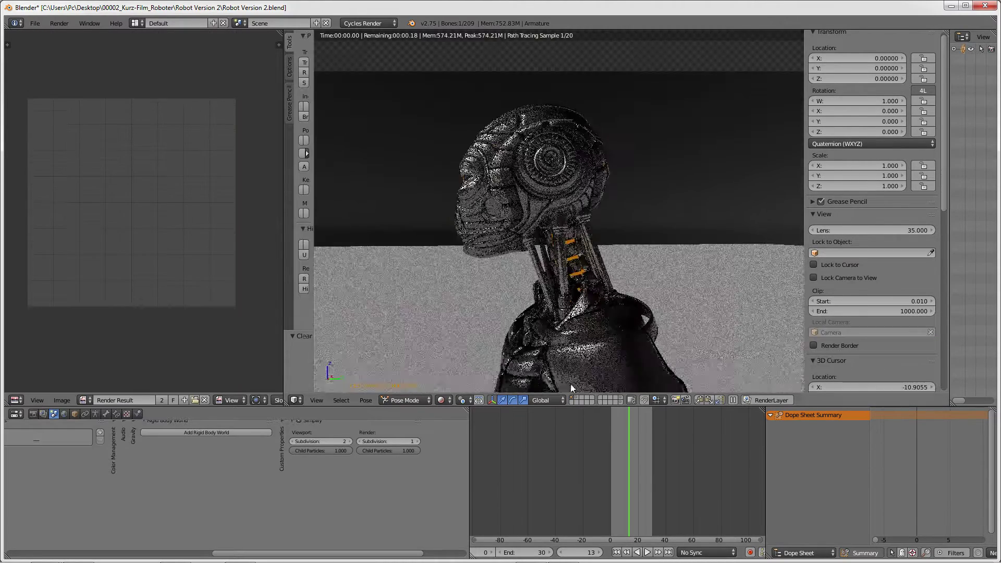
middle_drag(451, 215, 487, 183)
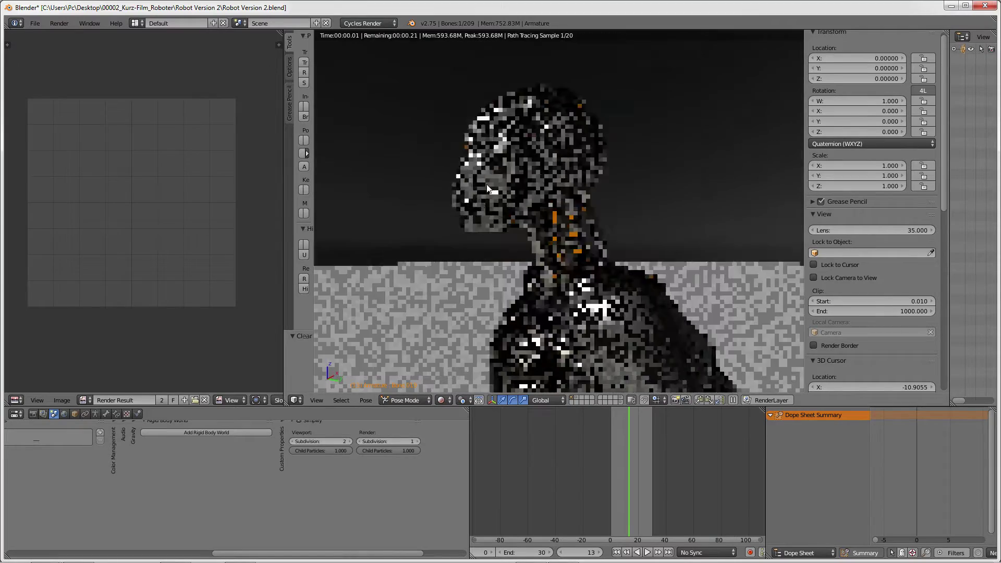
right_click(486, 183)
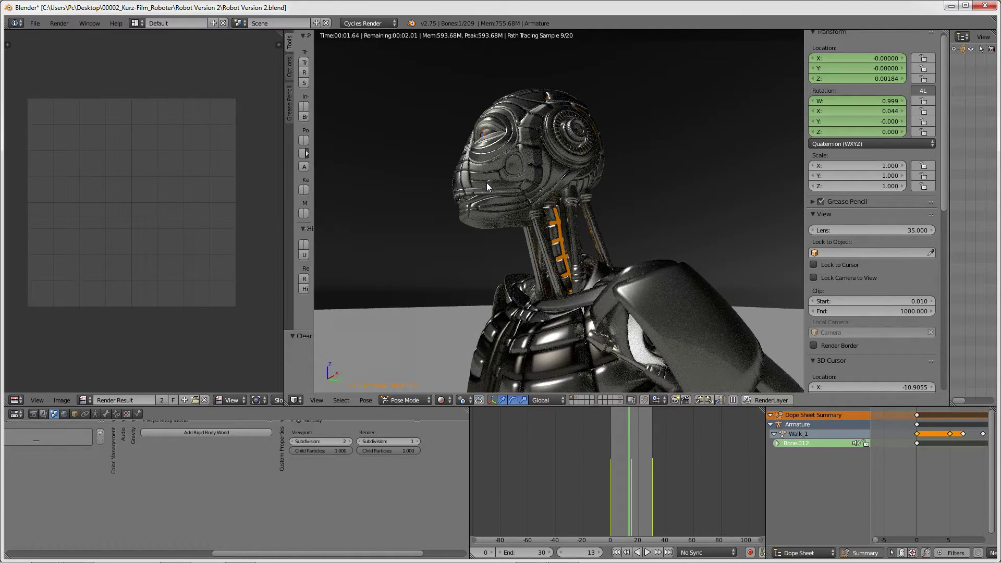
key(a)
middle_drag(485, 183, 571, 210)
key(ctrl+Tab)
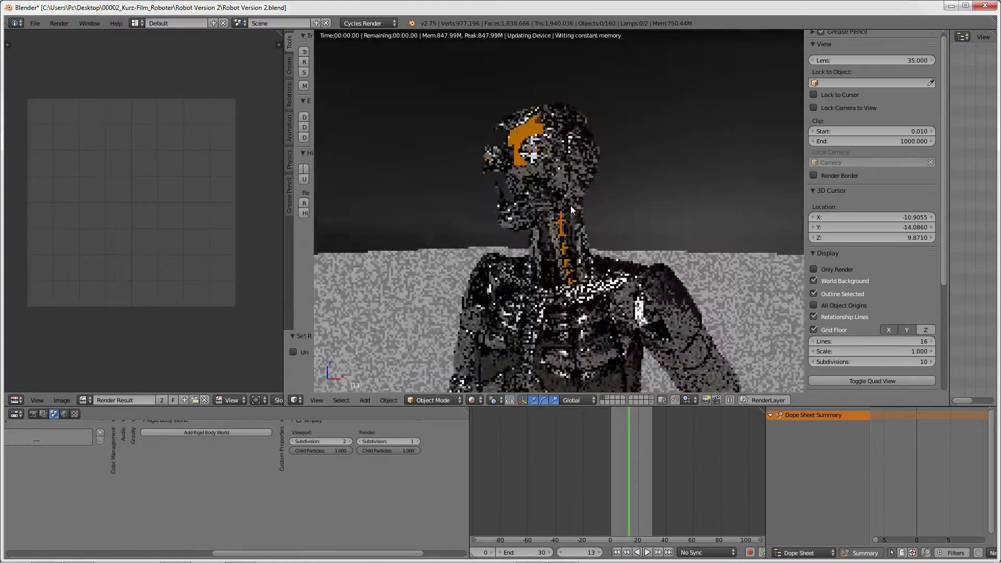
key(ctrl+Tab)
right_click(575, 231)
Step: Change the left Image Editor area into a 3D View
scroll(576, 231, up, 3)
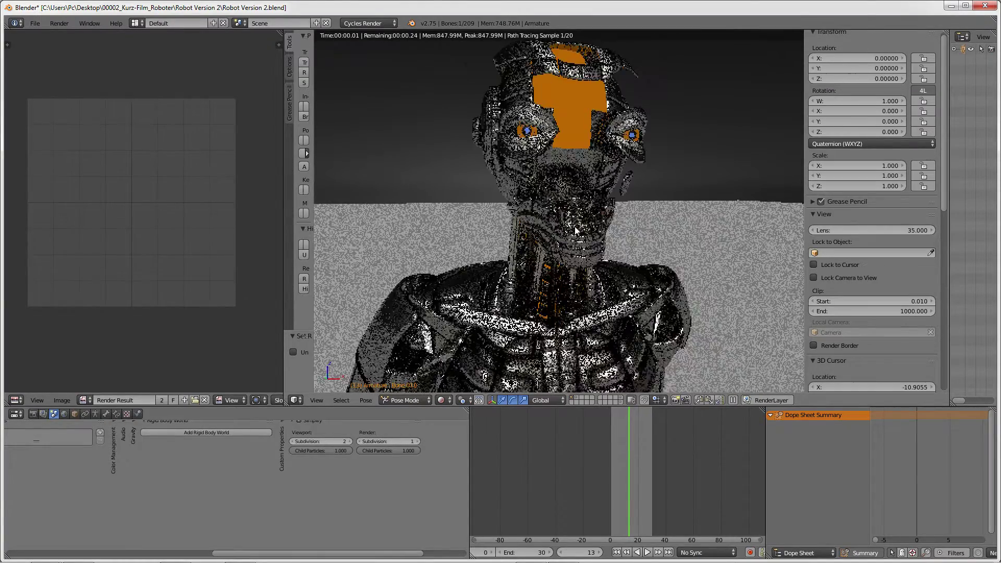
scroll(518, 218, up, 3)
scroll(552, 203, up, 2)
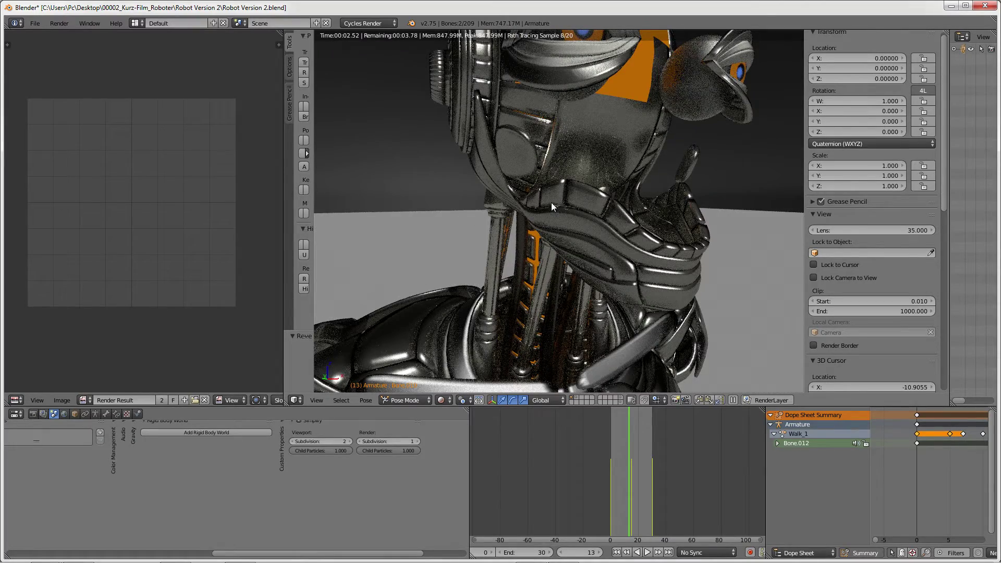
scroll(551, 203, down, 3)
scroll(552, 203, down, 3)
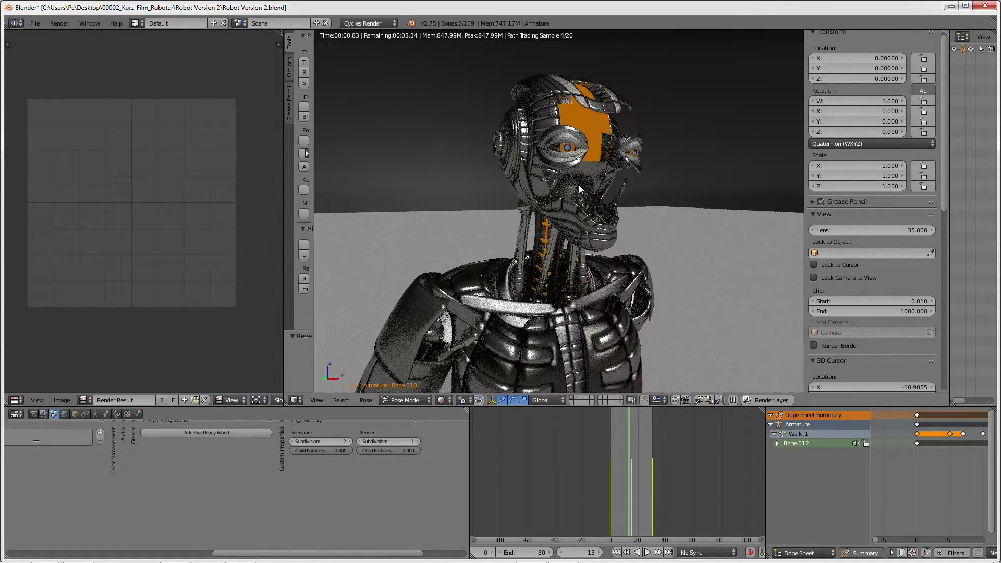
scroll(579, 186, down, 2)
scroll(537, 231, down, 2)
scroll(648, 198, up, 1)
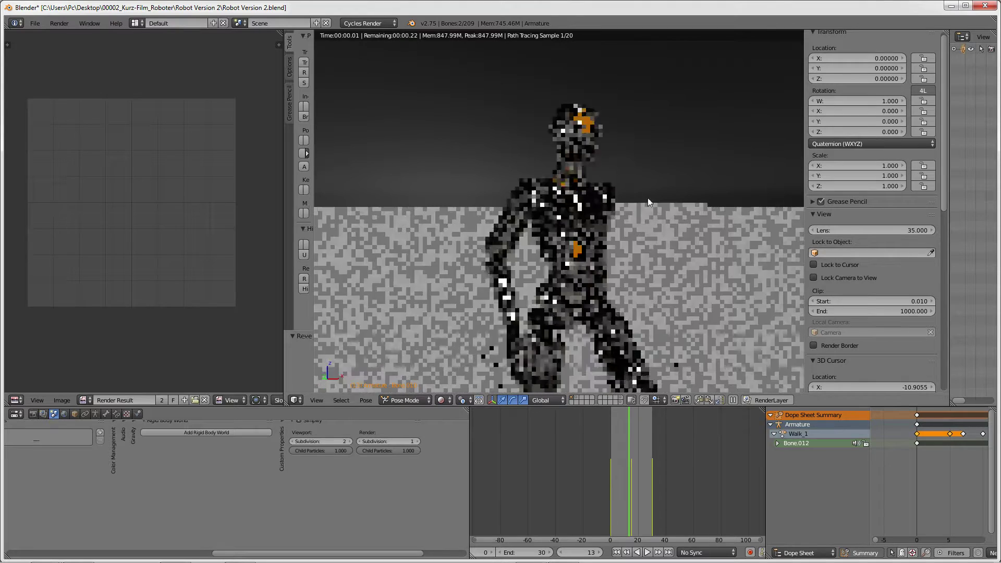
scroll(850, 350, down, 2)
scroll(850, 349, down, 2)
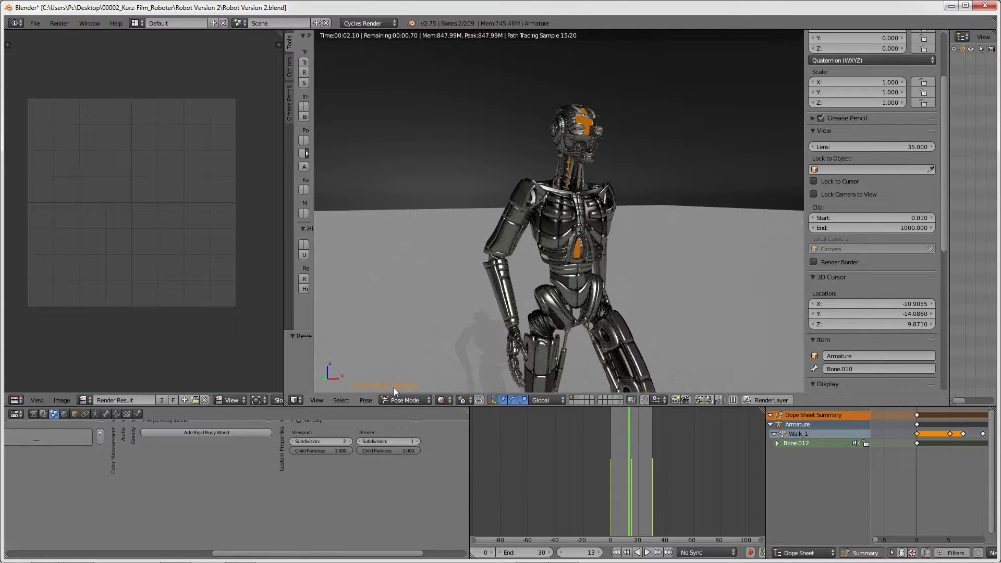
click(15, 400)
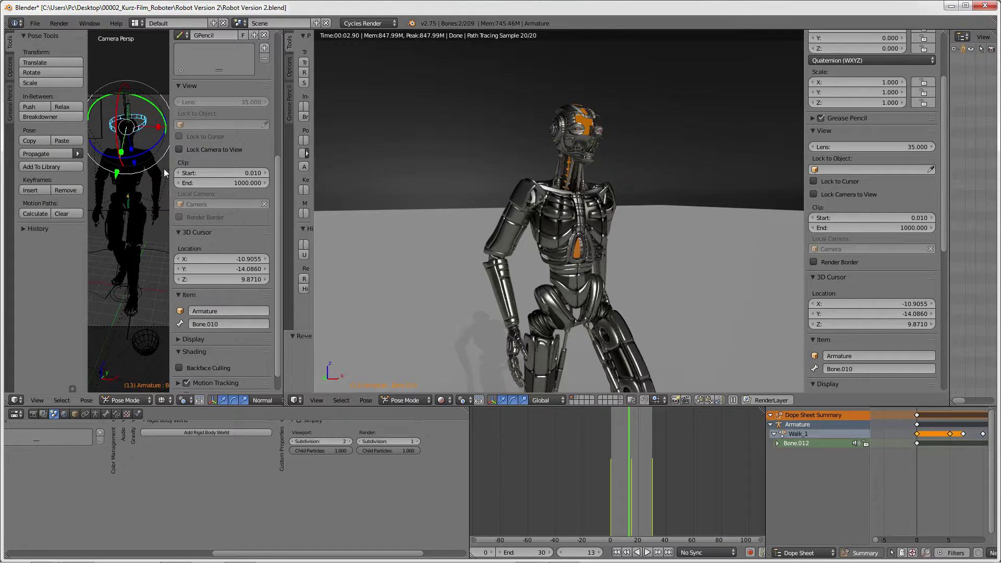
Step: Hide the left view's sidebar, widen that view, and set it to Solid shading
key(n)
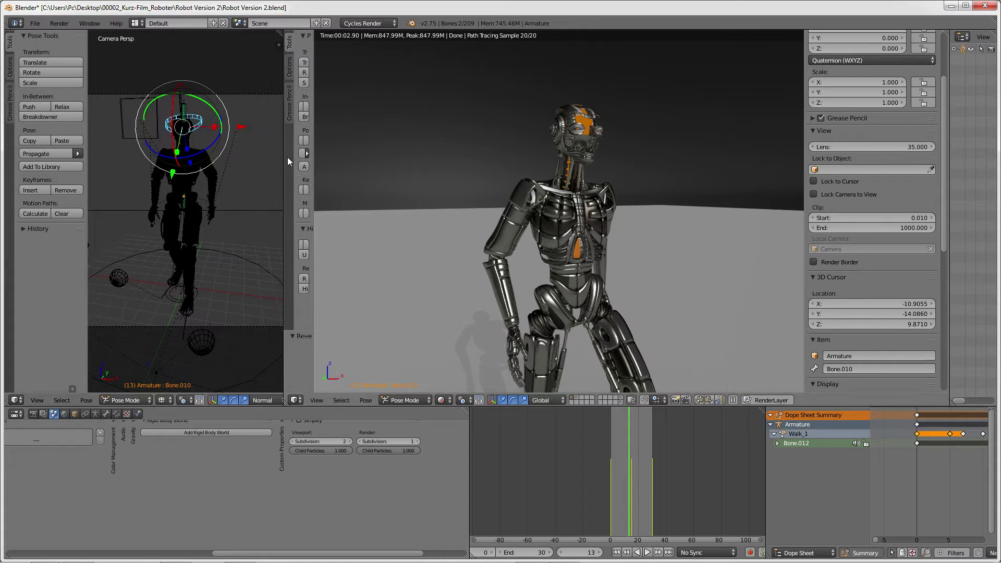
click(281, 155)
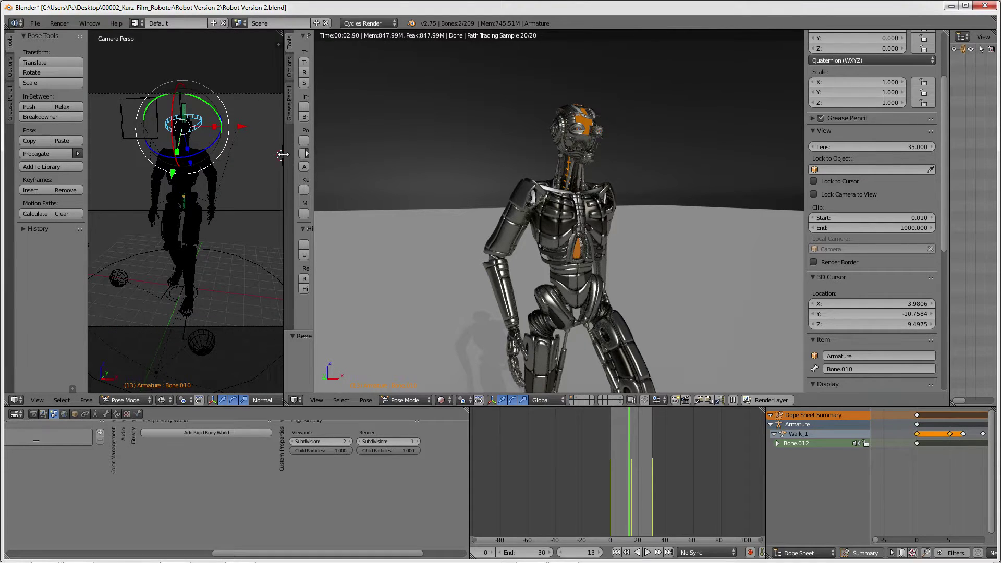
drag(282, 155, 499, 157)
mouse_move(443, 156)
middle_down()
mouse_move(402, 145)
mouse_move(334, 163)
mouse_move(358, 362)
middle_up()
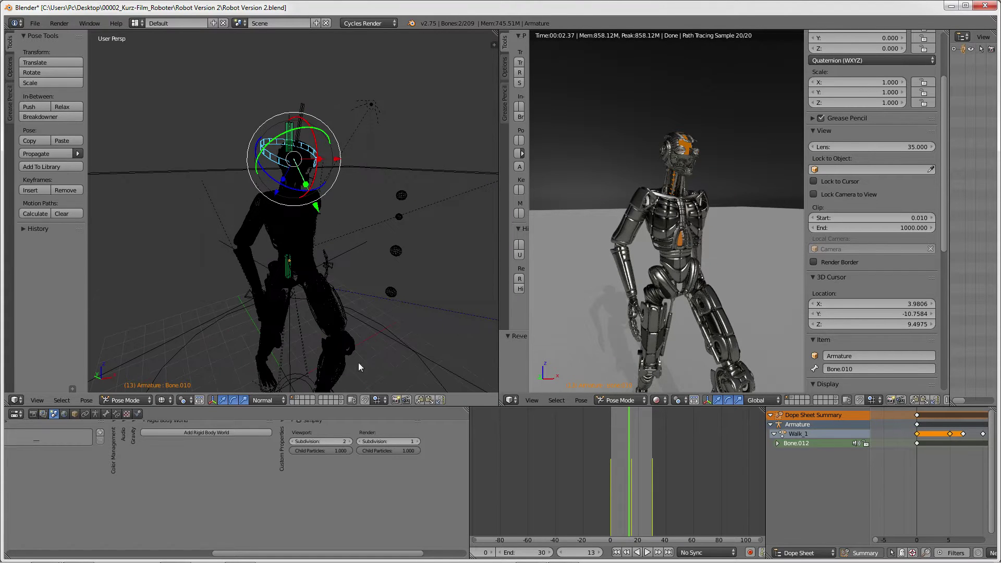
click(186, 400)
click(180, 366)
scroll(263, 183, up, 4)
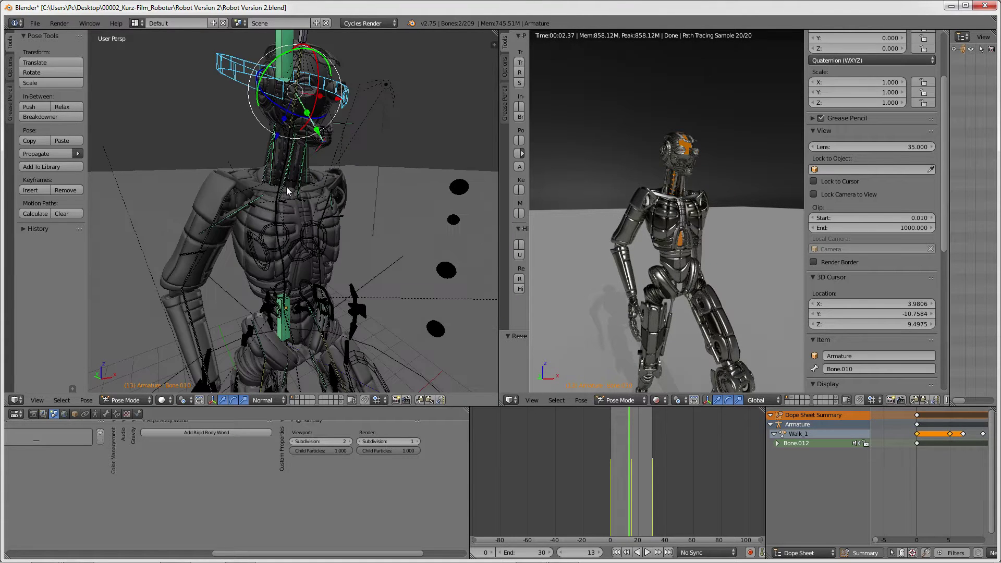
Step: Select the robot's armature in pose mode and orbit the left view to look down on it
key(ctrl+Tab)
right_click(296, 214)
shift+right_click(328, 150)
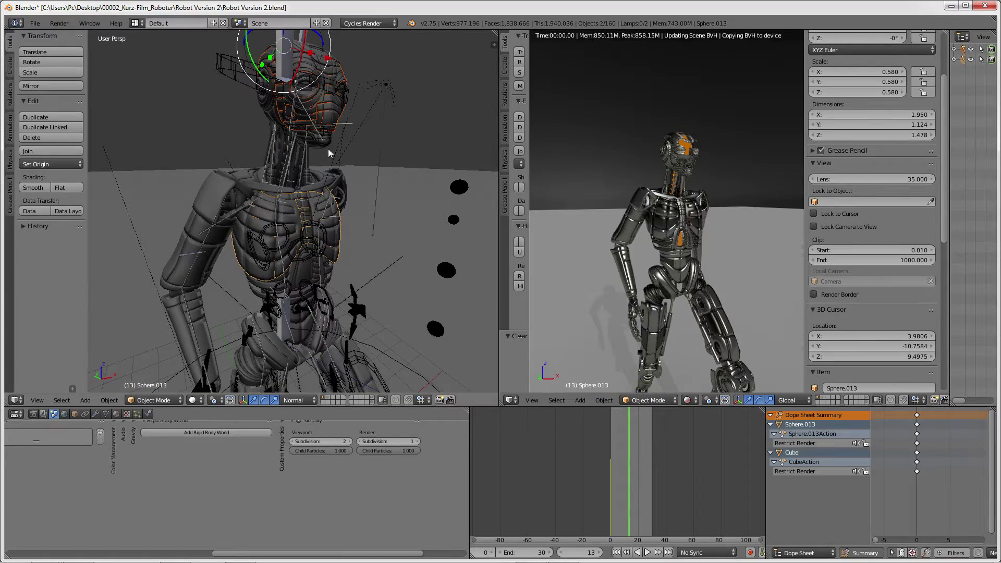
right_click(344, 109)
key(ctrl+Tab)
middle_drag(370, 114, 301, 161)
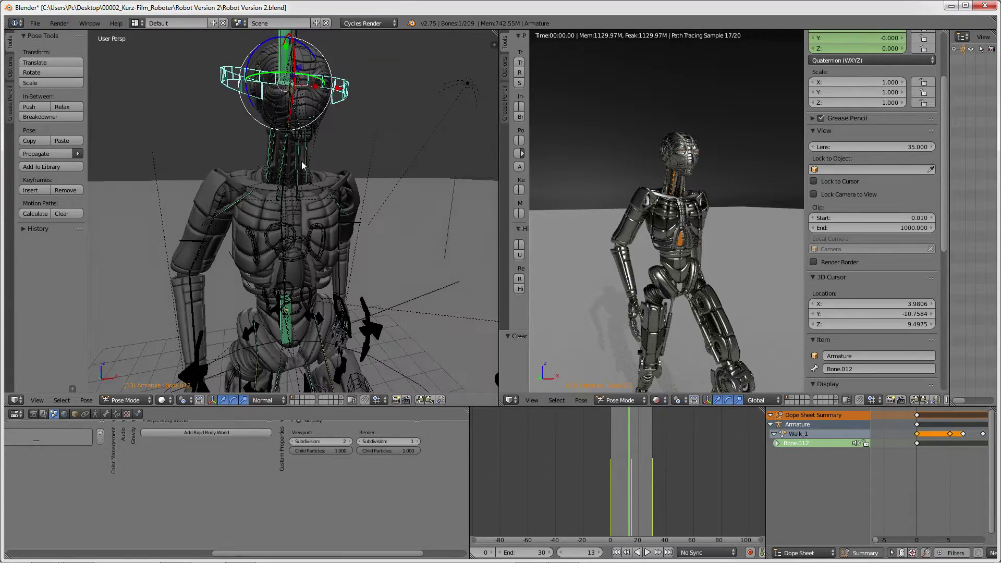
scroll(301, 161, down, 4)
middle_drag(376, 170, 237, 246)
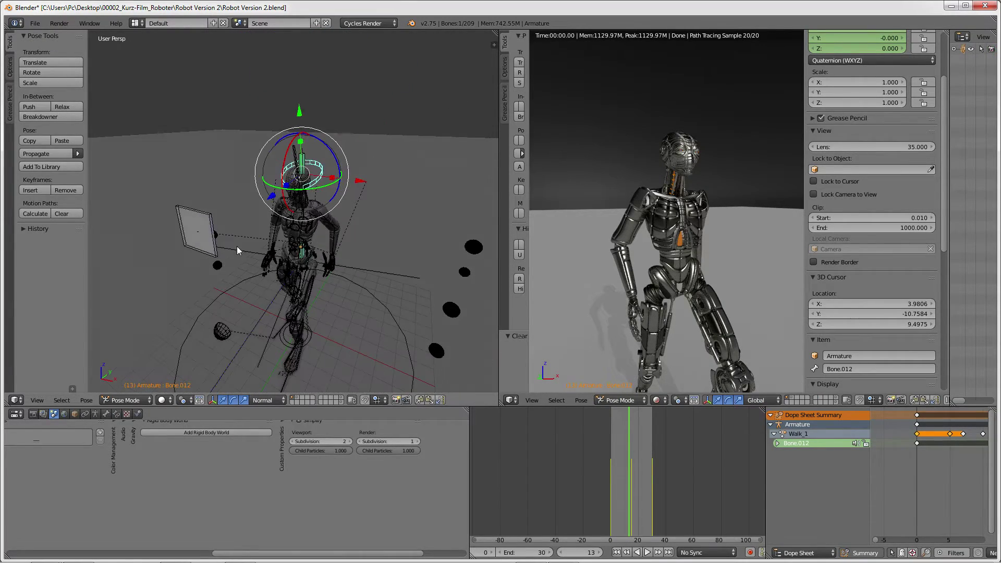
Step: Select the plane bone Bone.026 and start moving it, cancelling both attempts
right_click(294, 337)
right_click(196, 229)
middle_drag(196, 208, 234, 193)
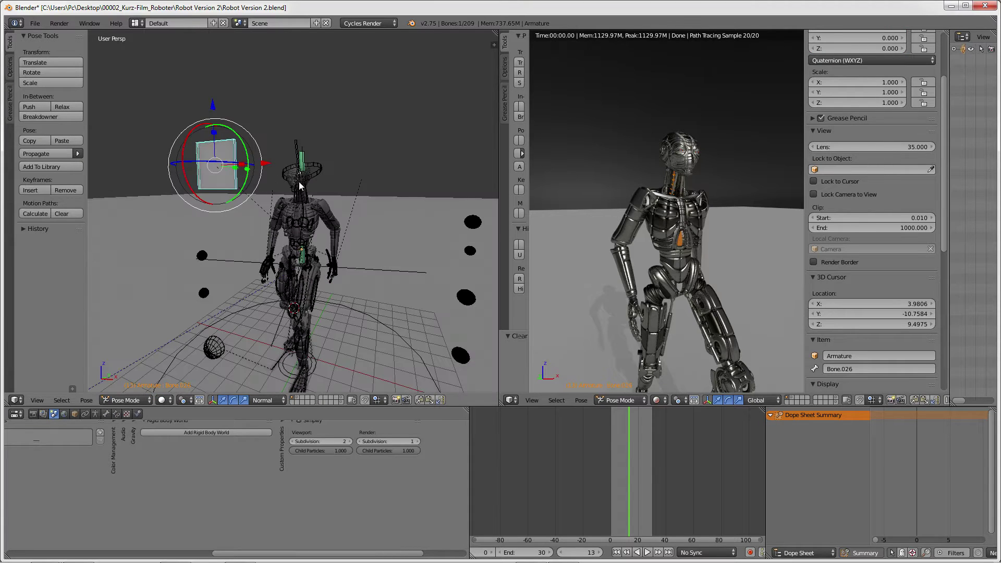
key(g)
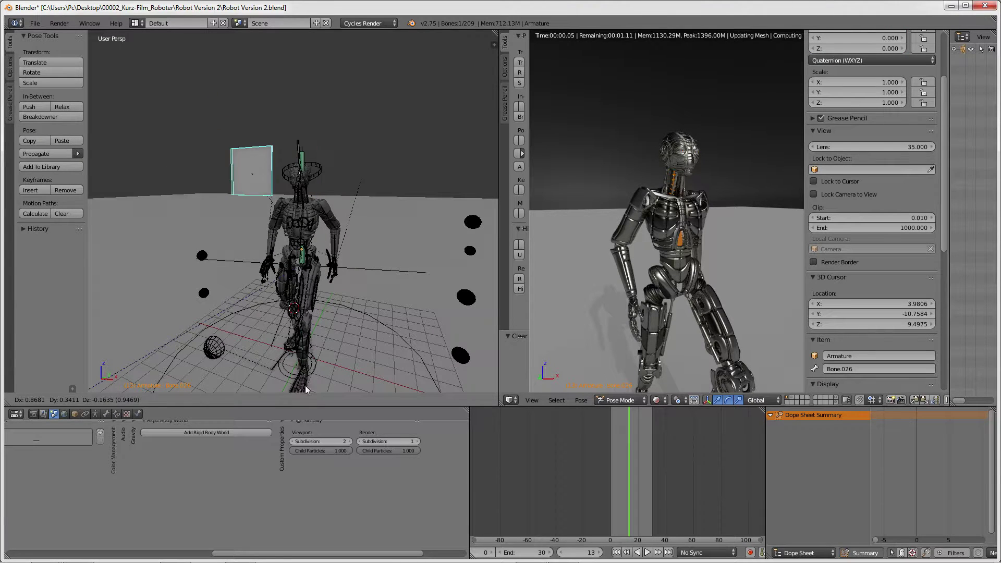
key(Escape)
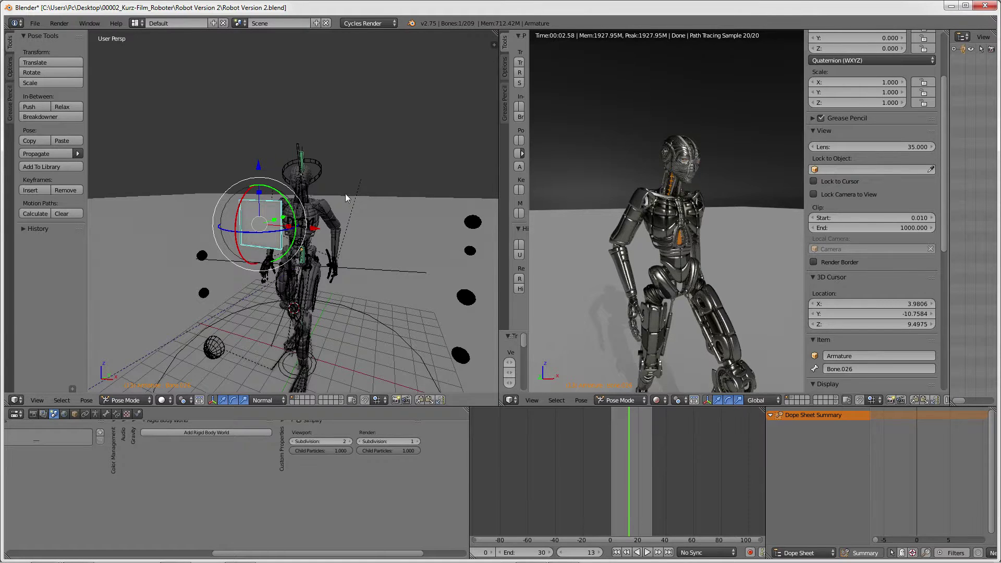
key(g)
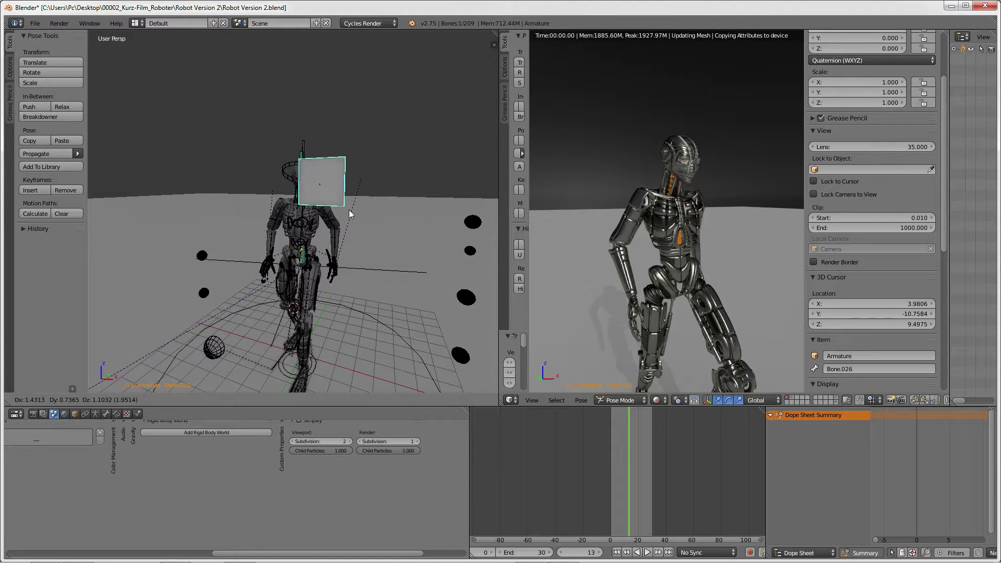
right_click(354, 211)
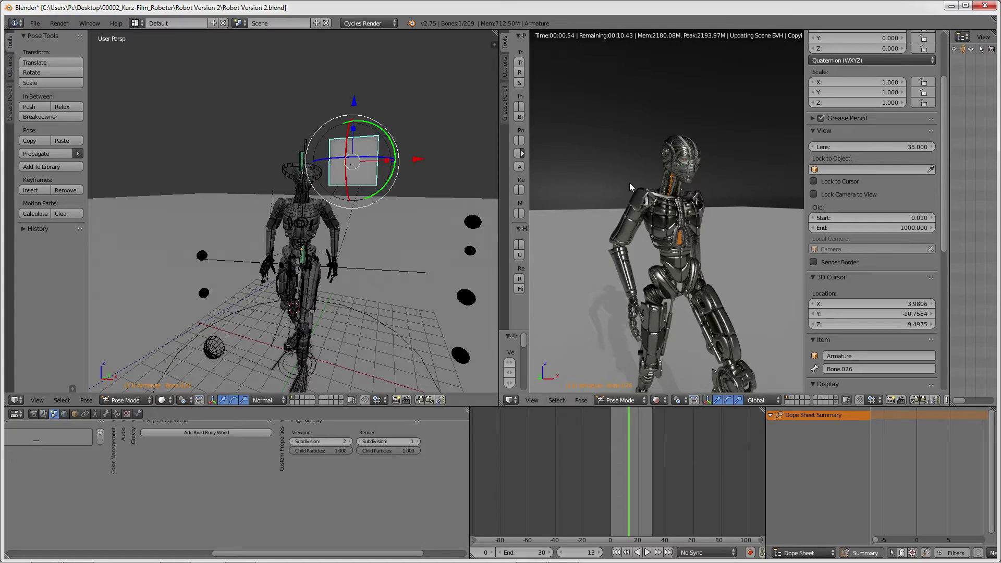
Step: Select all bones and clear the robot's pose back to its rest T-pose
middle_drag(629, 187, 692, 210)
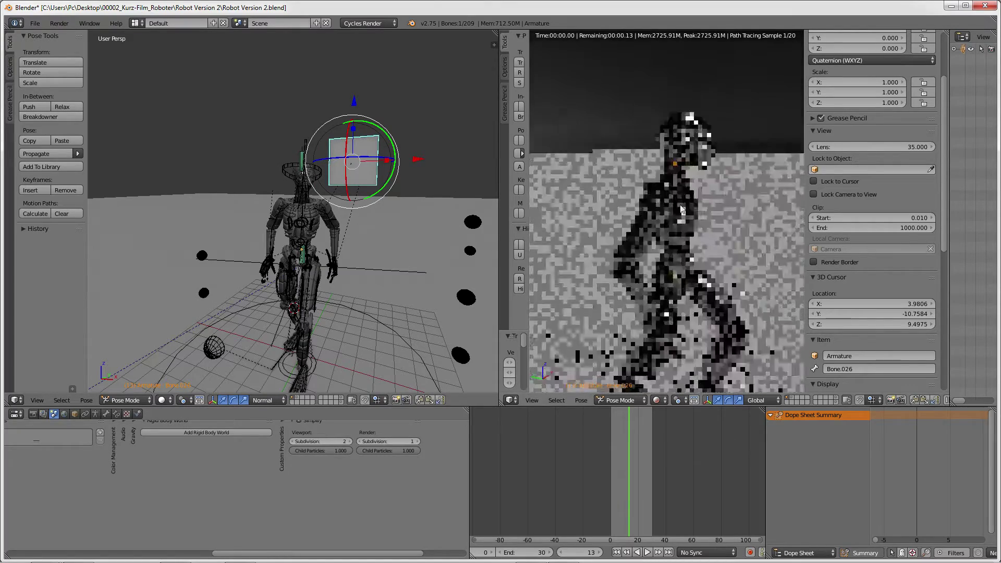
middle_drag(313, 219, 285, 233)
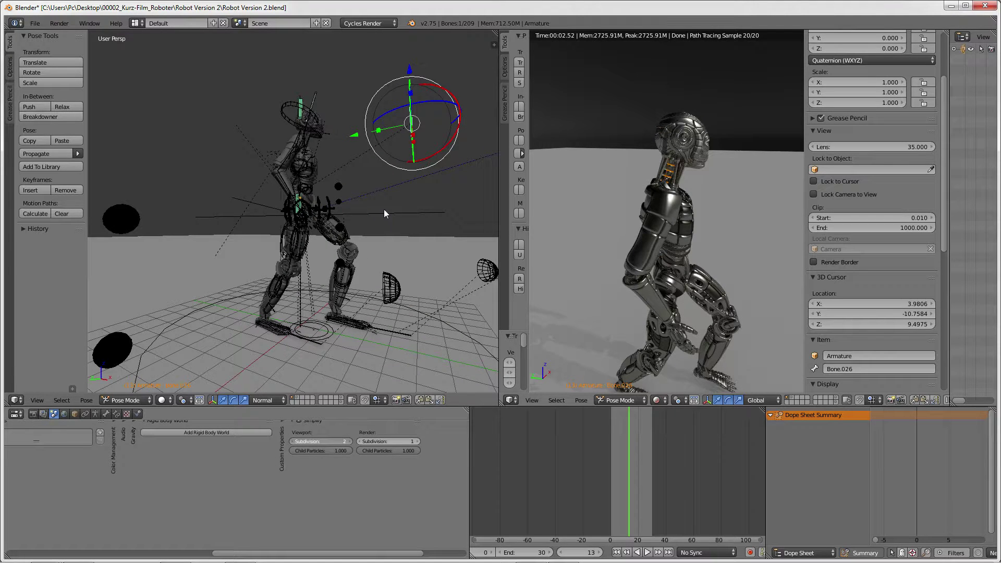
key(a)
key(a)
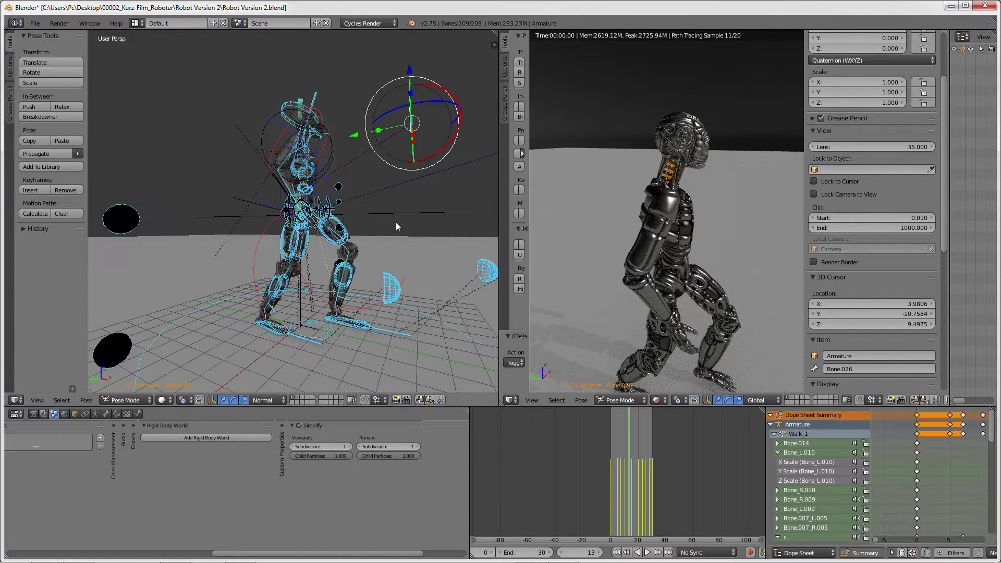
key(alt+r)
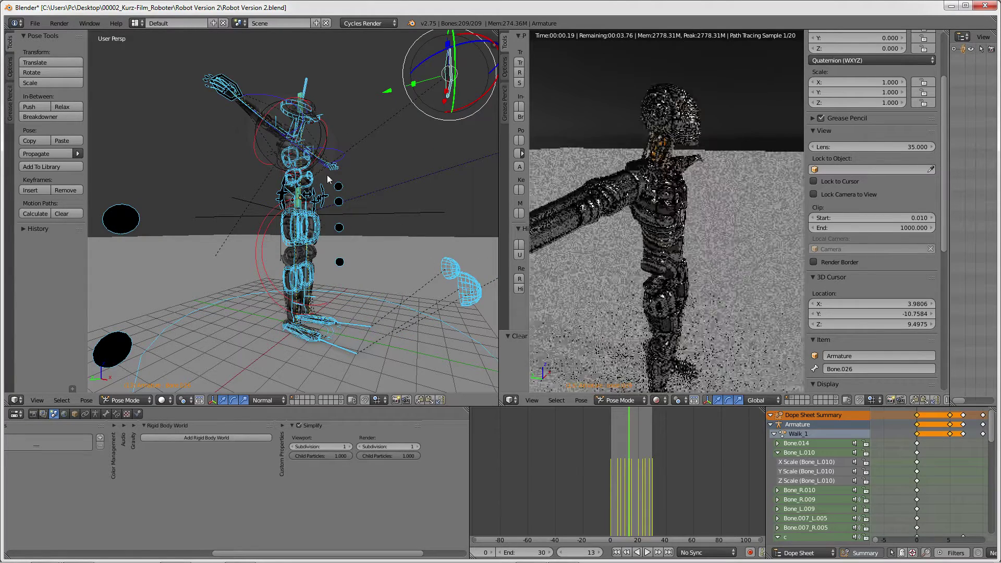
middle_drag(332, 160, 220, 172)
Step: Shrink sphere control bones Bone.020 (to 0.649), Bone.021, Bone.019 and Bone.023
right_click(446, 192)
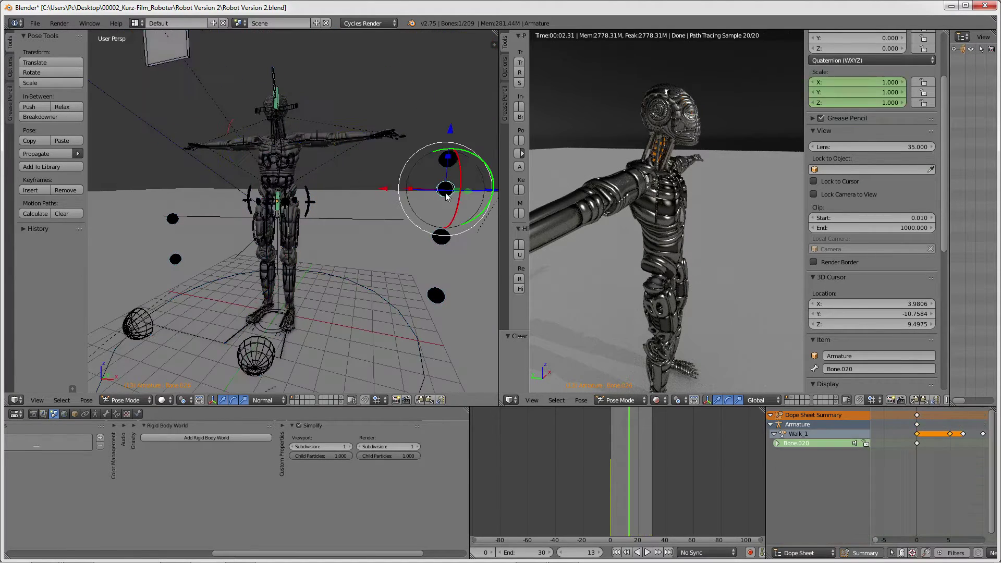
key(s)
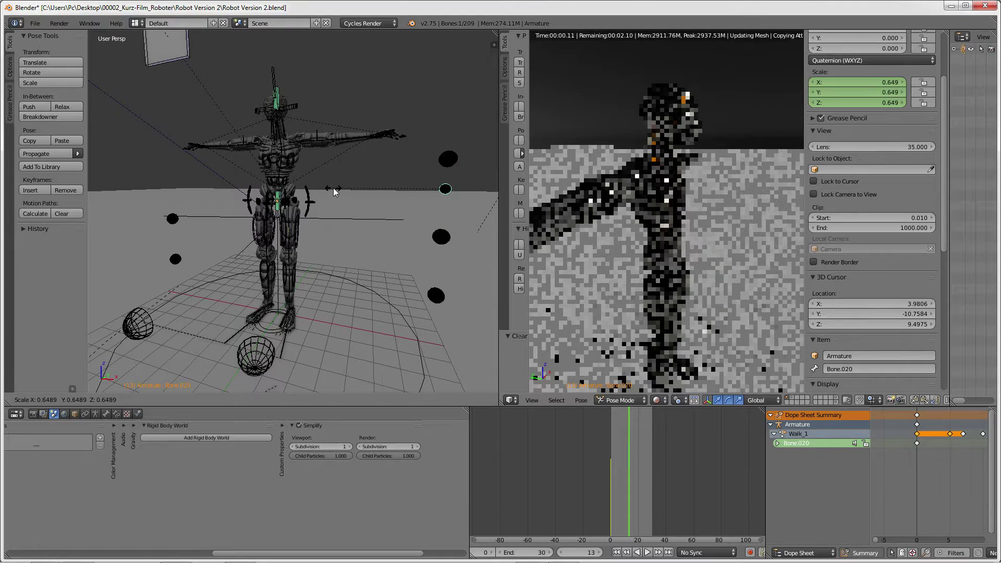
click(334, 188)
key(s)
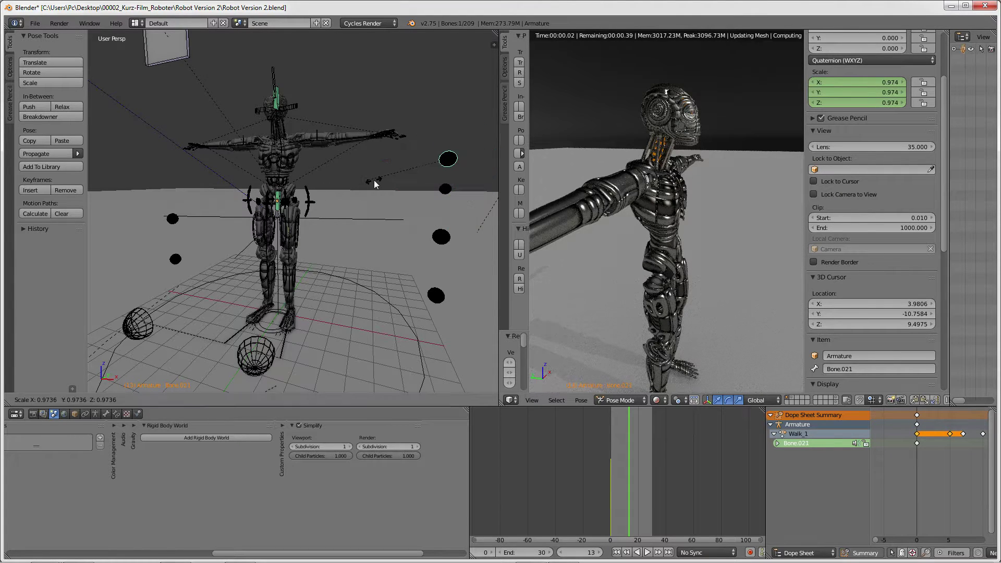
click(374, 180)
right_click(277, 195)
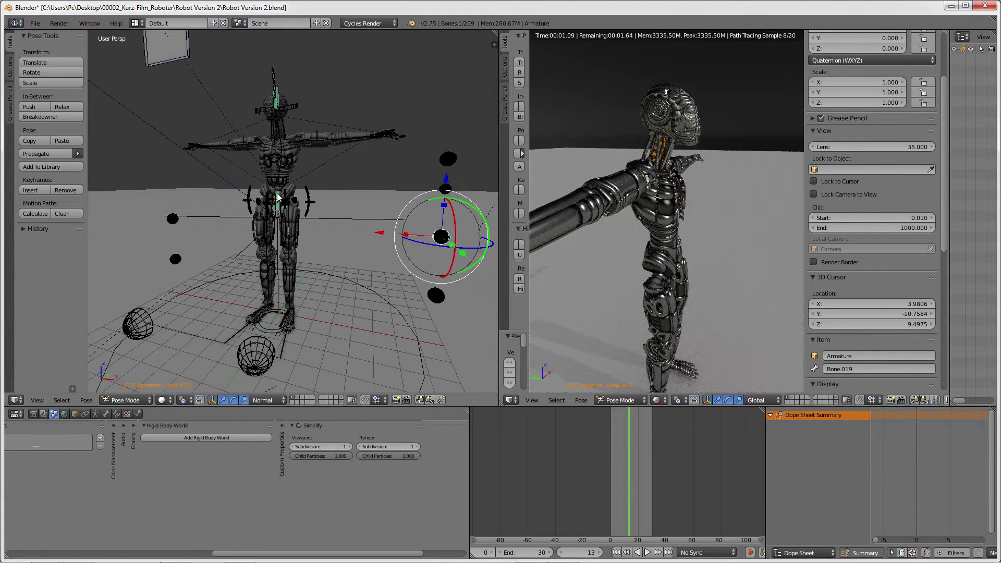
key(s)
click(314, 189)
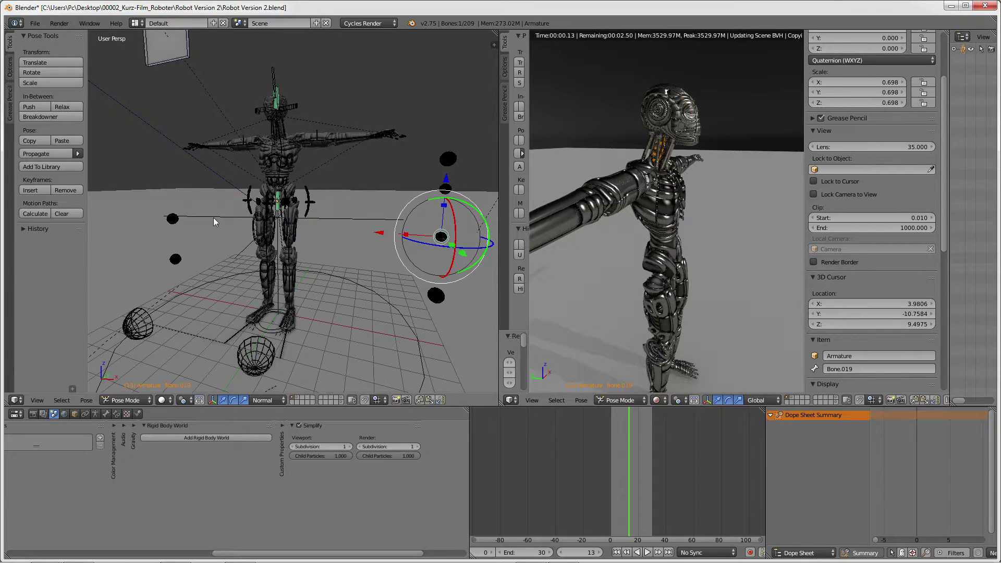
right_click(173, 219)
key(s)
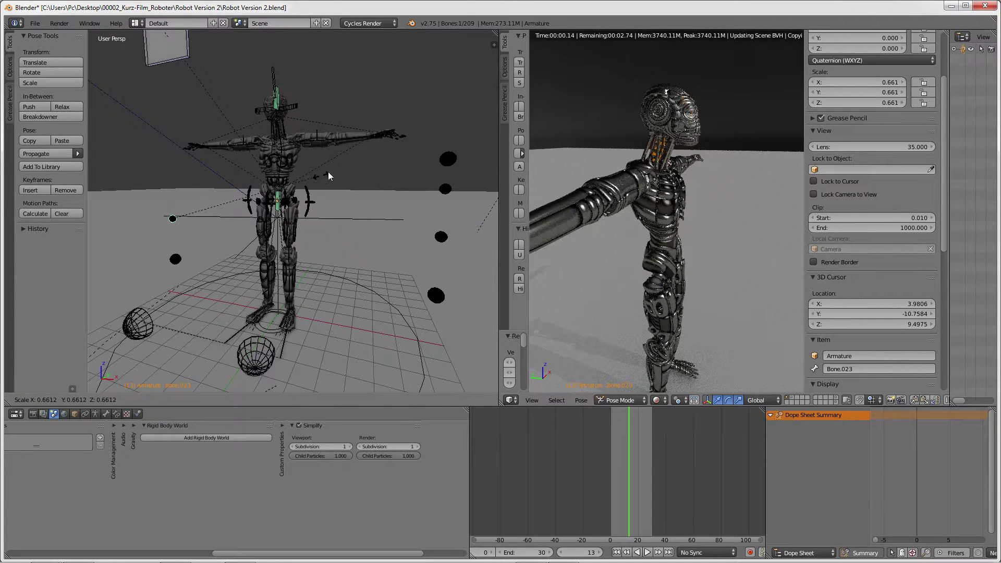
click(329, 177)
Step: Shrink sphere bones Bone.018 and Bone.022 (to 0.643), undoing a stray floor selection
key(ctrl+Tab)
right_click(444, 300)
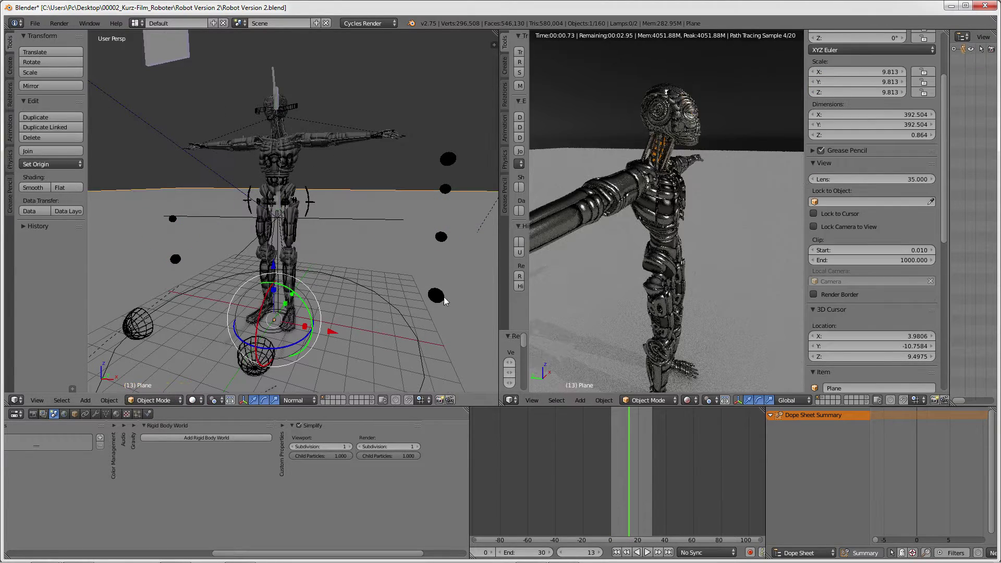
key(ctrl+z)
key(s)
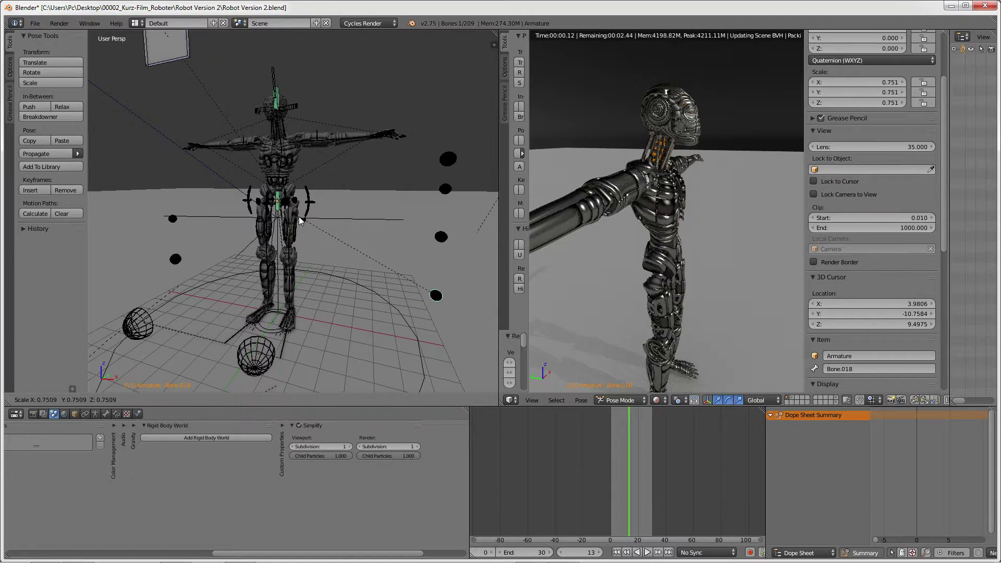
click(299, 217)
right_click(436, 296)
right_click(176, 259)
key(s)
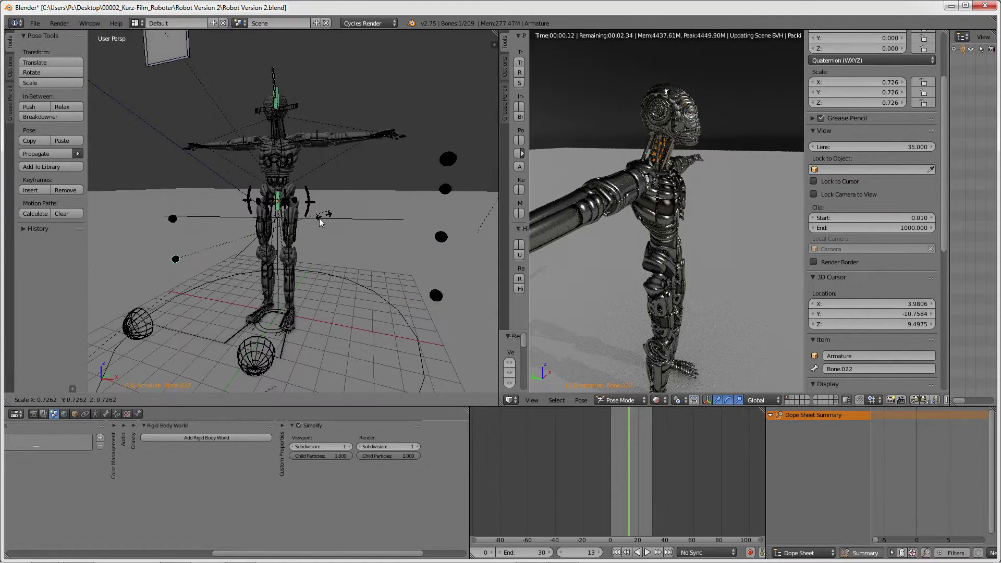
click(313, 222)
Step: Orbit and zoom to inspect the robot's head, torso and arm
middle_drag(313, 222, 266, 238)
scroll(345, 223, up, 2)
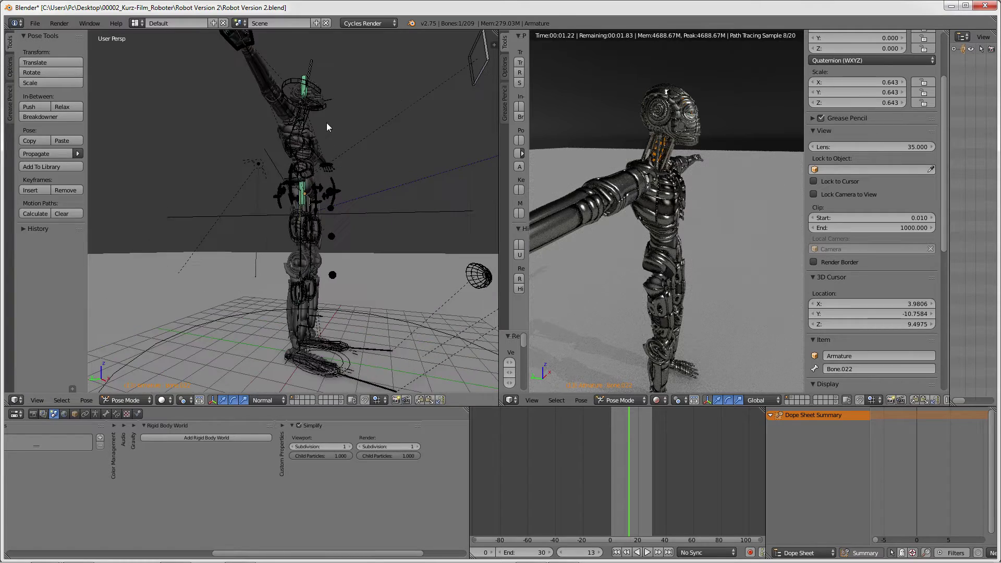
scroll(327, 124, up, 2)
scroll(297, 240, up, 2)
scroll(292, 171, up, 2)
middle_drag(271, 132, 289, 143)
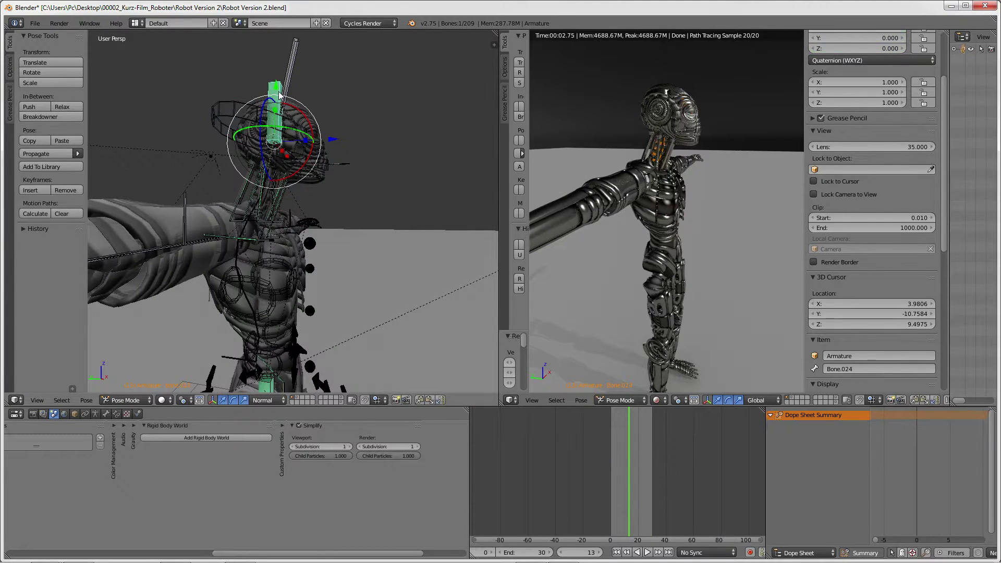
mouse_move(280, 95)
middle_down()
mouse_move(318, 125)
mouse_move(369, 224)
mouse_move(392, 196)
middle_up()
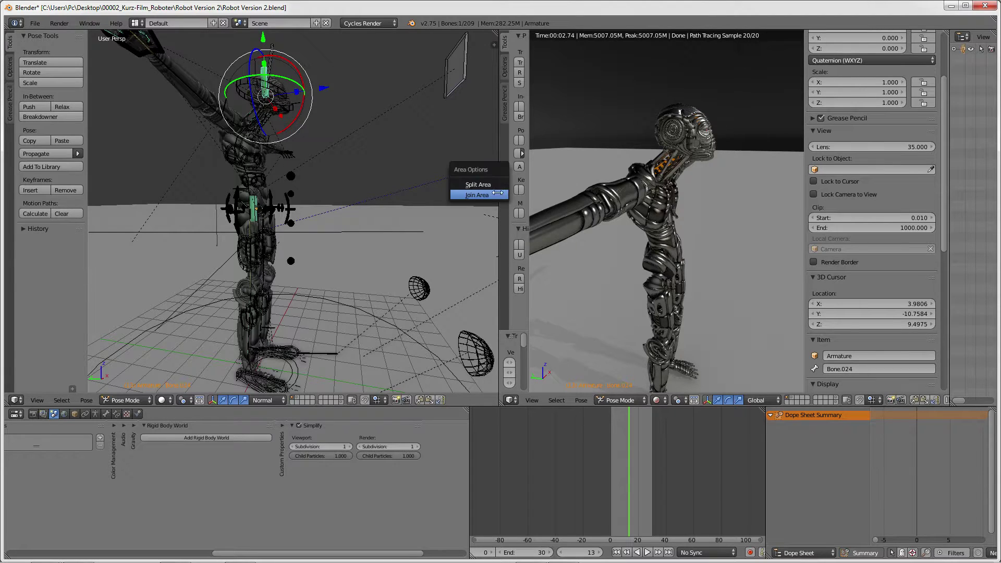
Step: Join the two views into one viewport, play the animation, and reposition a bone
click(498, 193)
click(527, 184)
scroll(527, 184, down, 5)
key(alt+a)
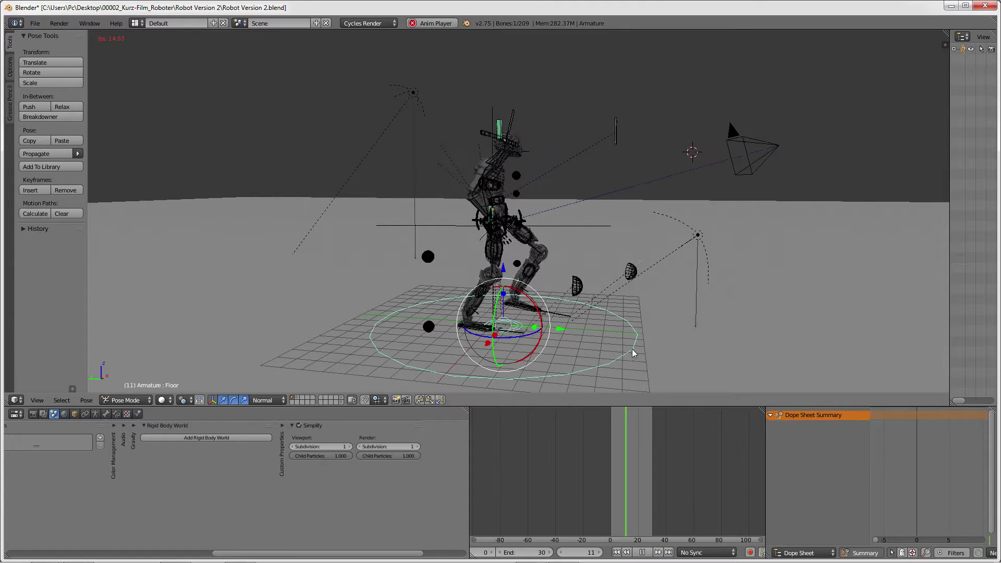
key(g)
click(634, 311)
scroll(590, 193, up, 1)
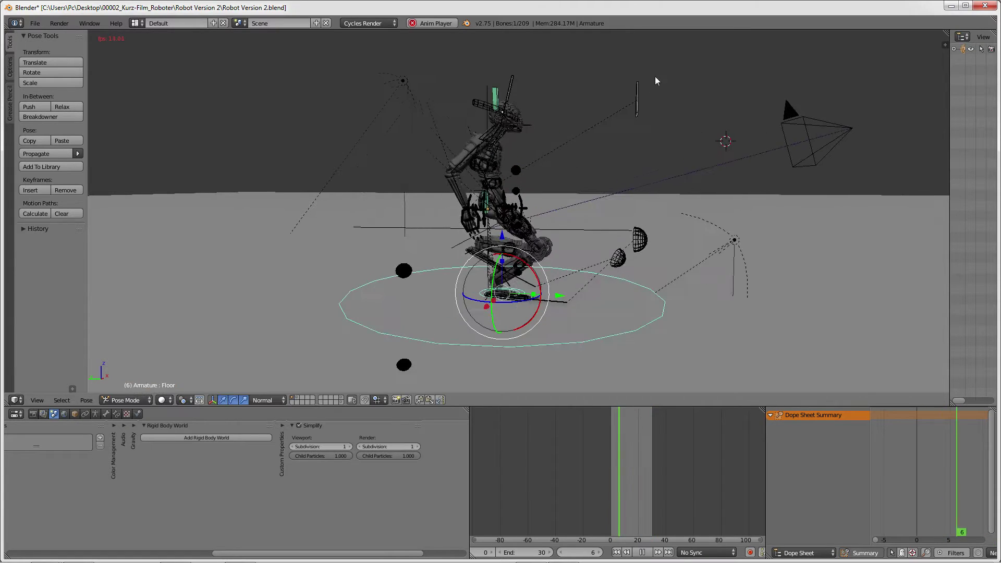
middle_drag(635, 101, 823, 88)
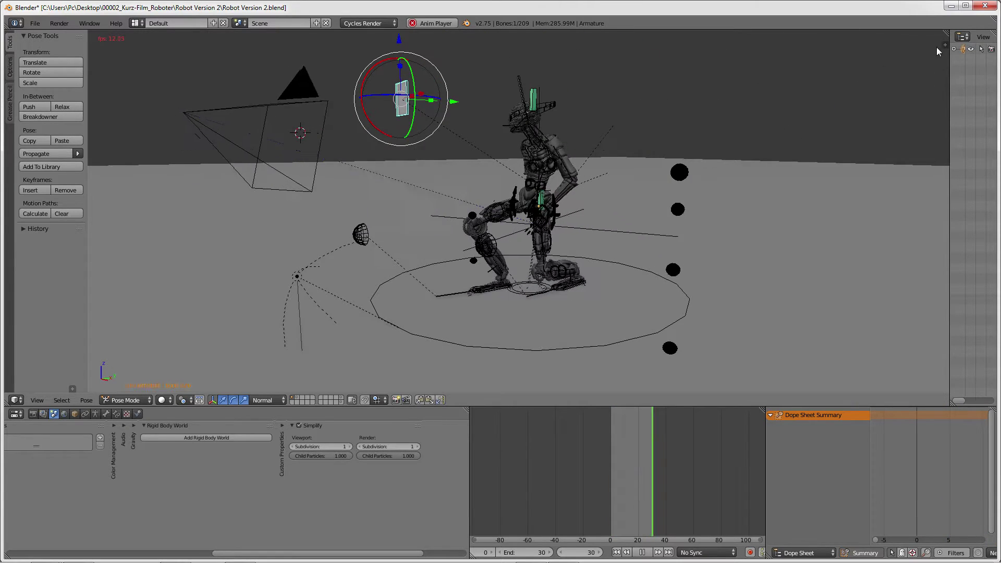
Step: Apply the plain white matcap from the sidebar's Shading options
key(n)
scroll(854, 248, down, 5)
click(896, 360)
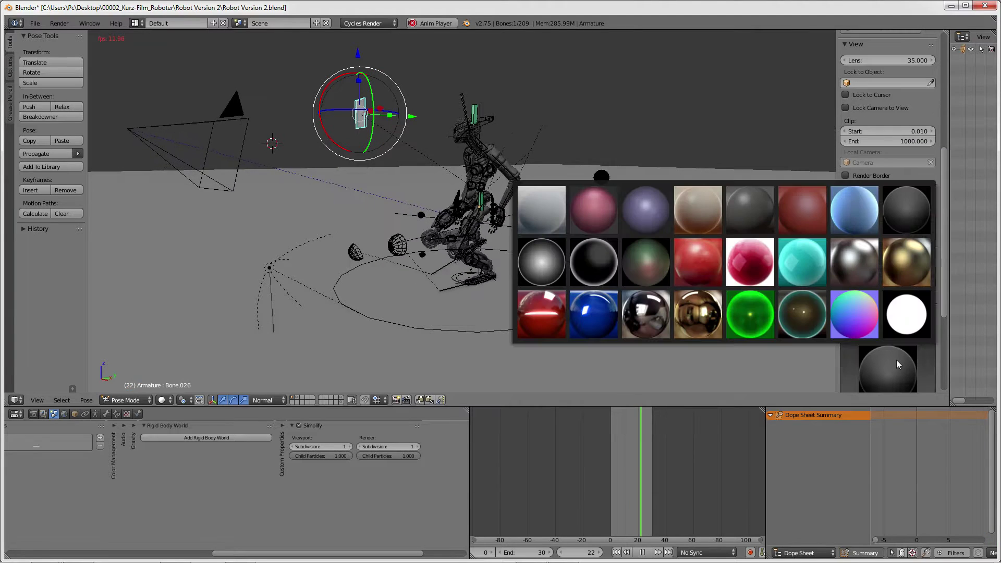
click(547, 264)
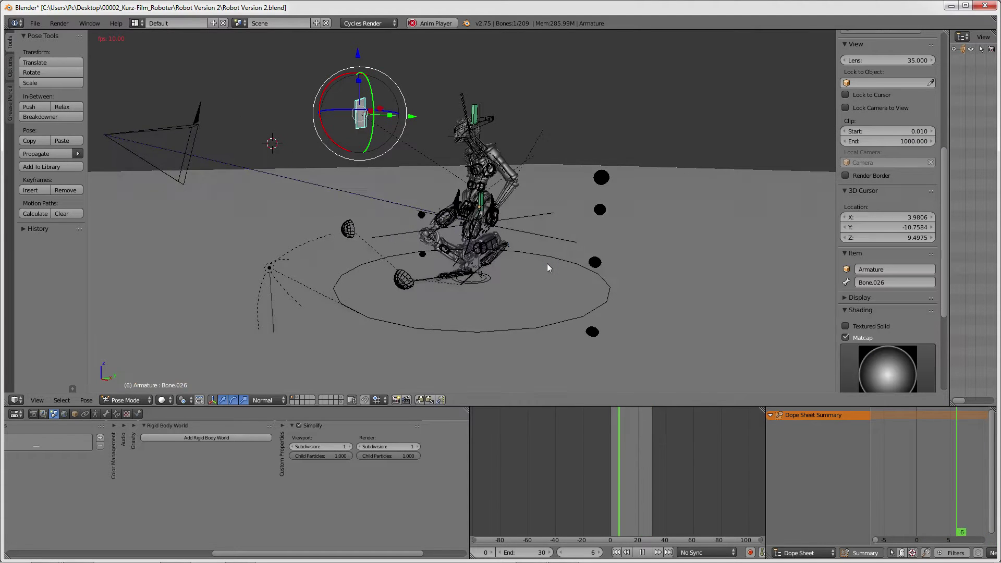
click(888, 373)
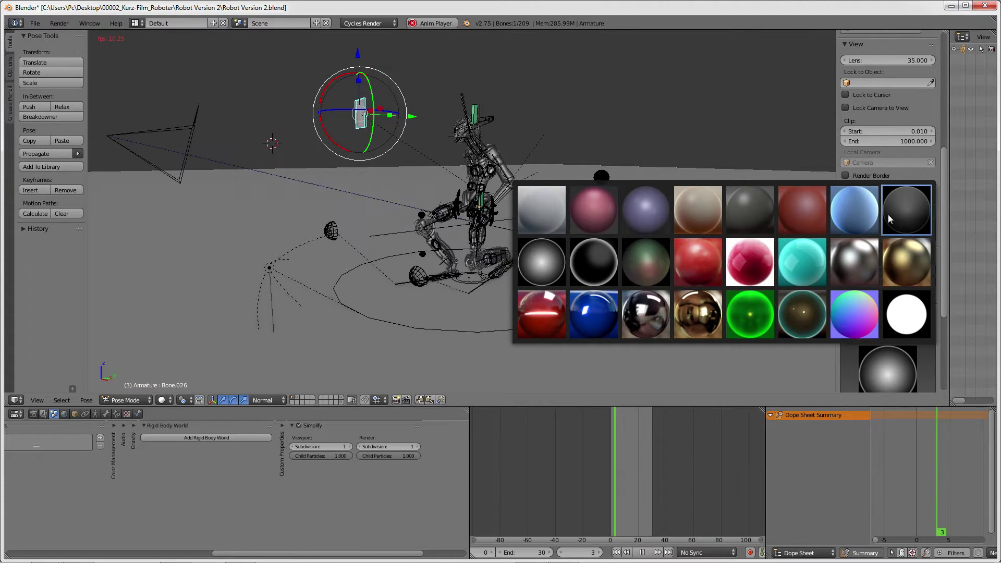
click(905, 320)
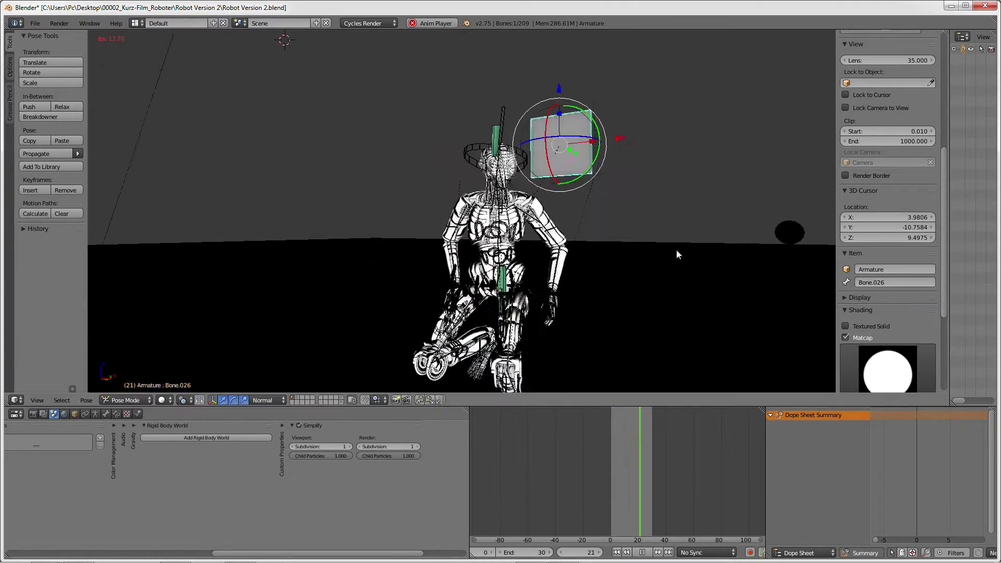
Step: Reposition the jaw bone Bone.026 twice, then begin moving the neck bone Bone.024
click(436, 191)
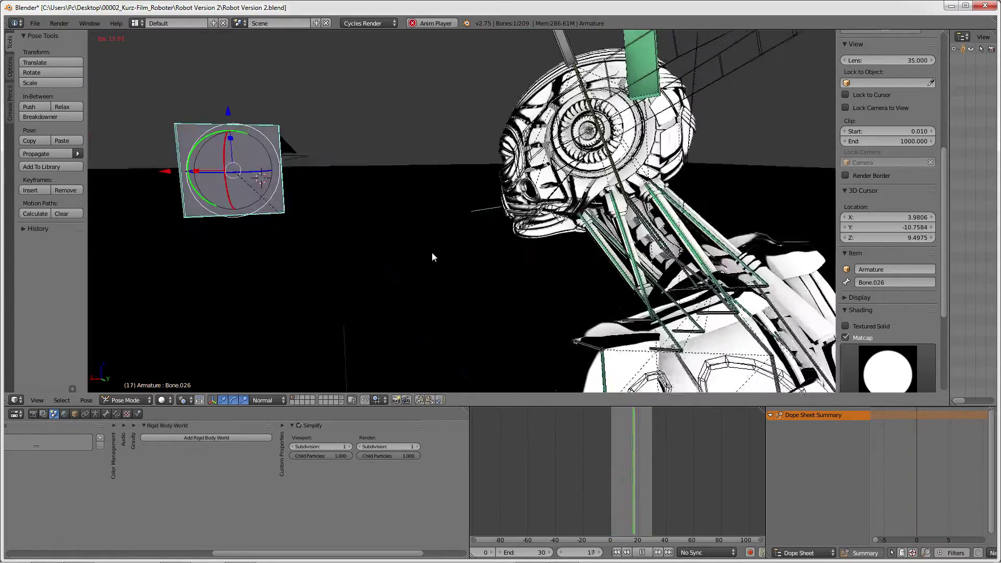
key(g)
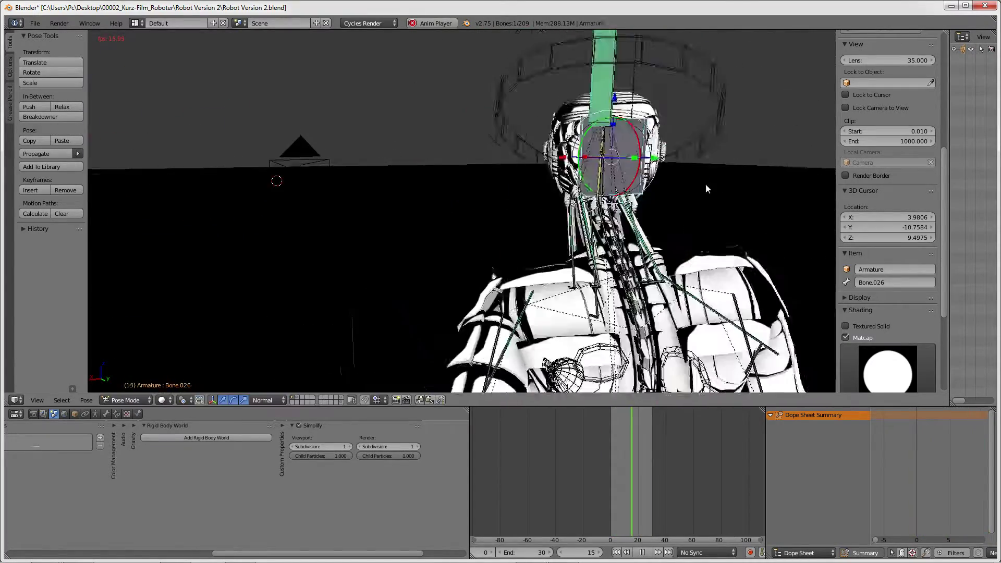
click(468, 175)
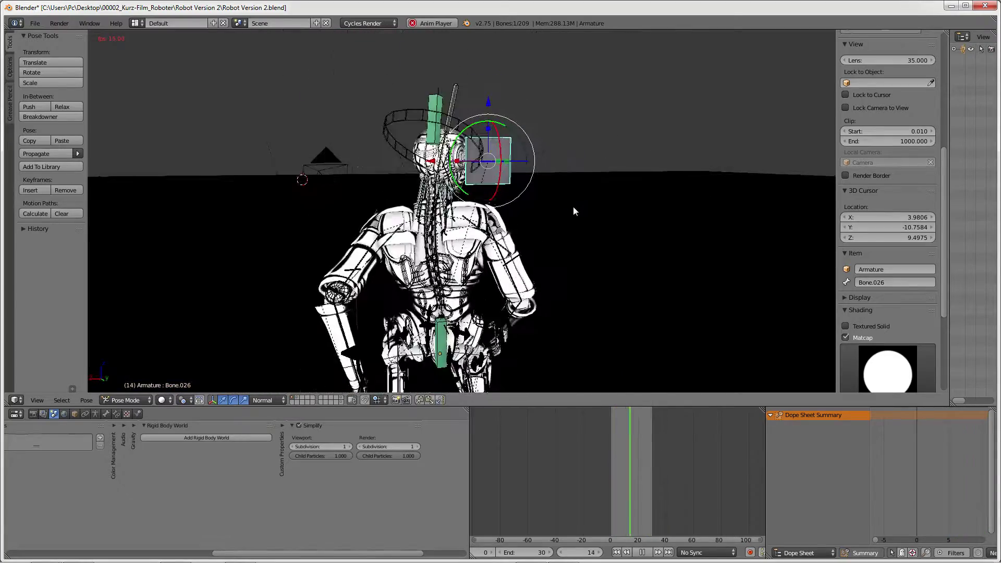
key(g)
click(568, 211)
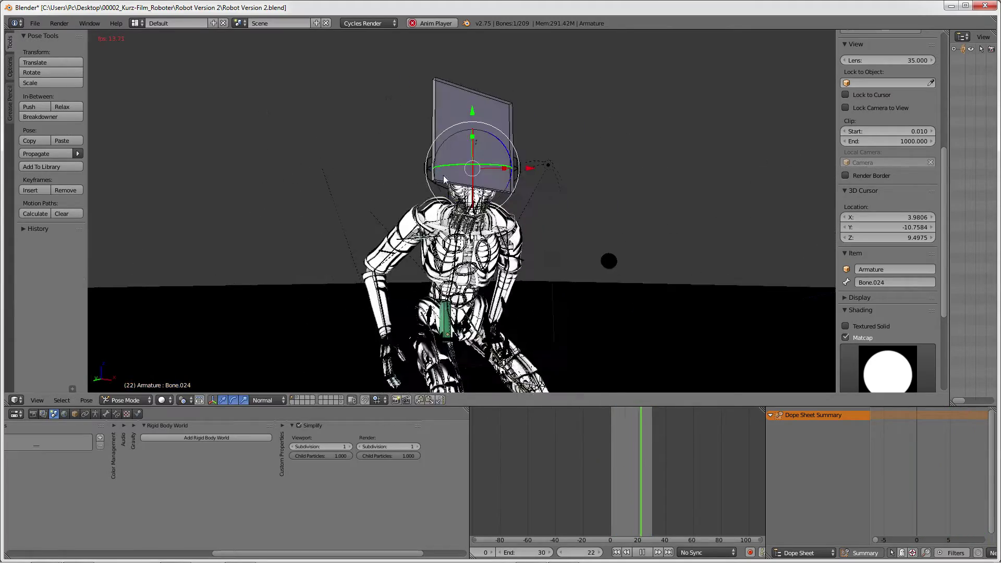
key(g)
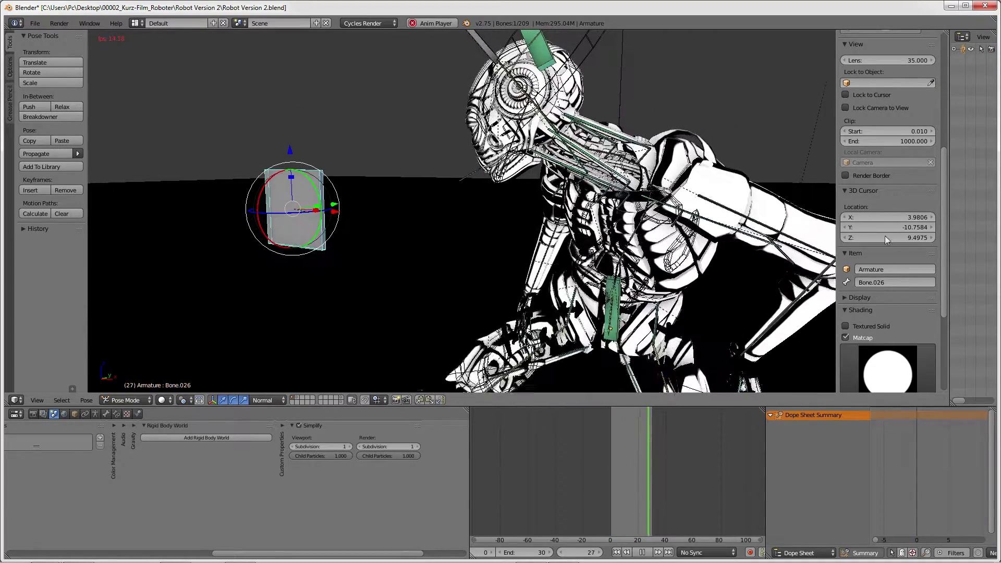
Step: Scroll down the sidebar and expand the viewport display options
scroll(886, 258, down, 2)
scroll(888, 284, down, 1)
scroll(890, 284, down, 3)
scroll(889, 262, down, 1)
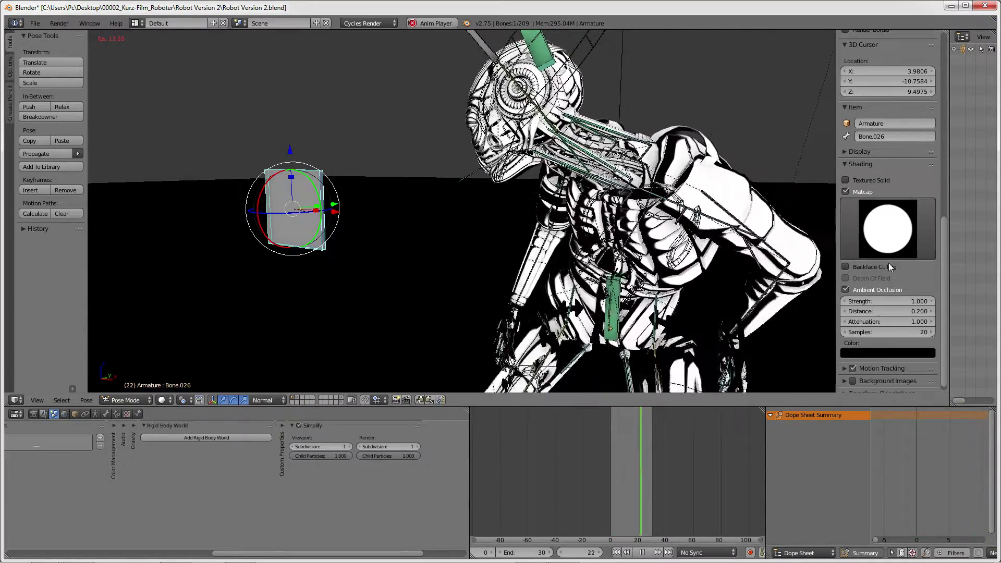
scroll(884, 302, down, 1)
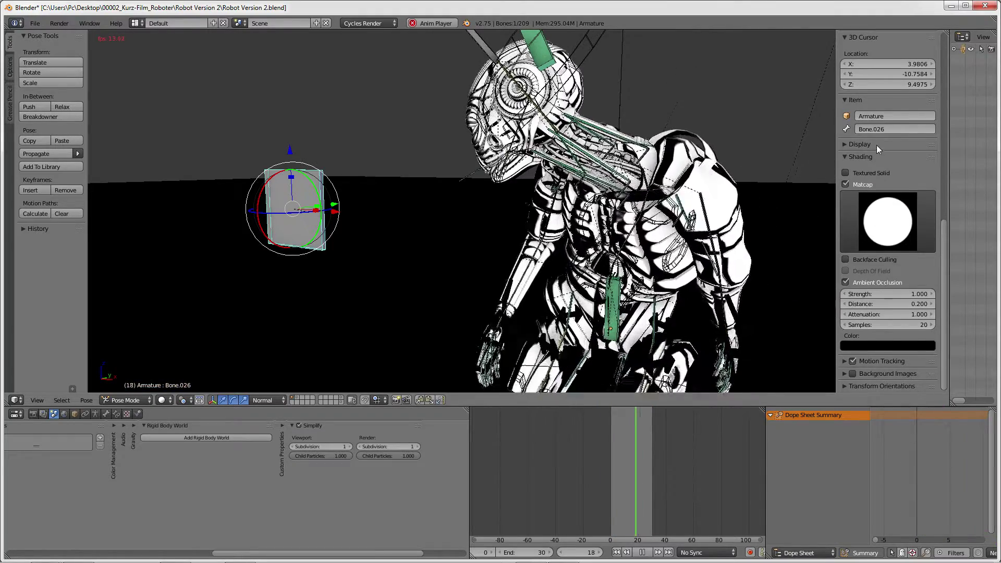
click(877, 145)
Step: Enable Only Render in the viewport and move the selected bone
click(846, 161)
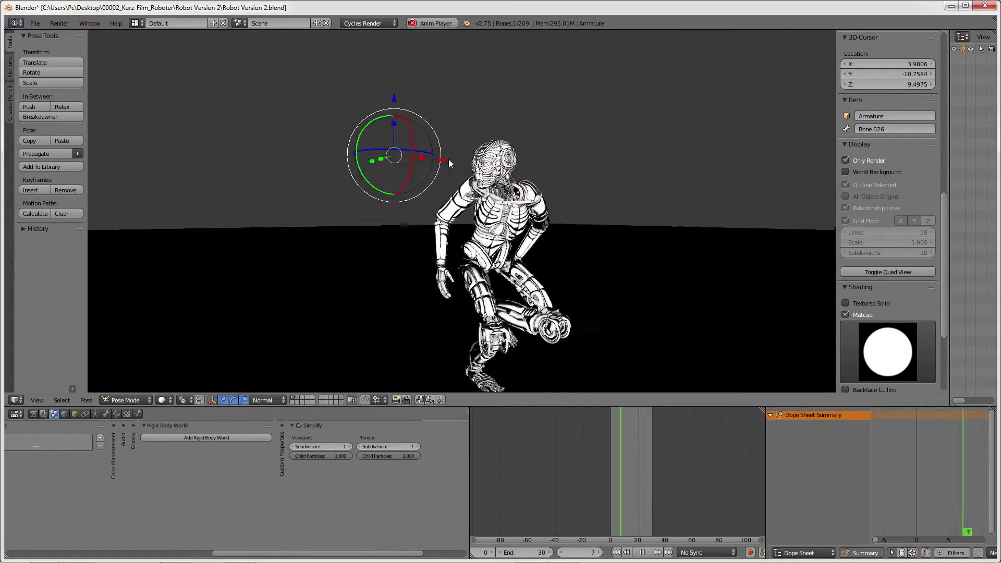
key(g)
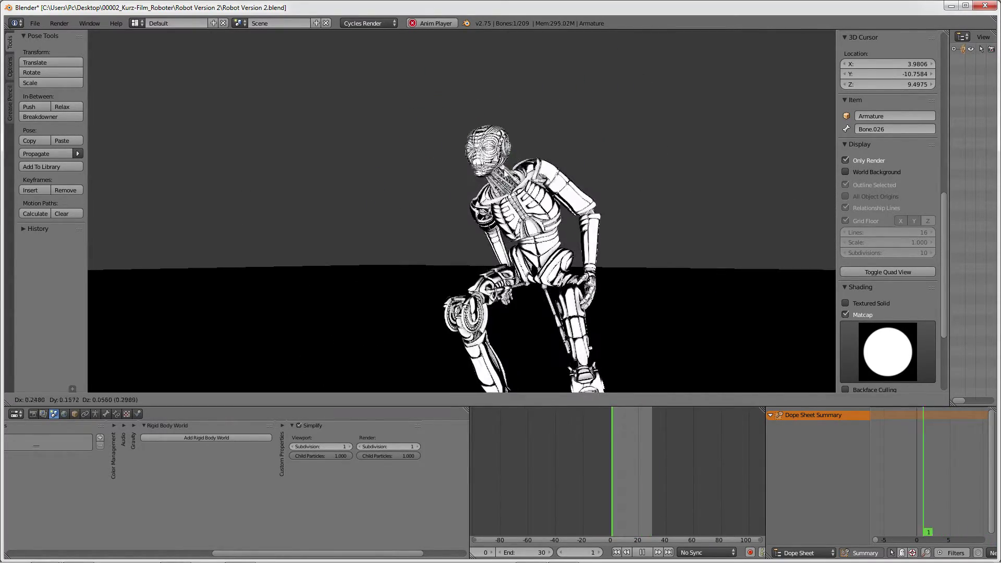
click(556, 176)
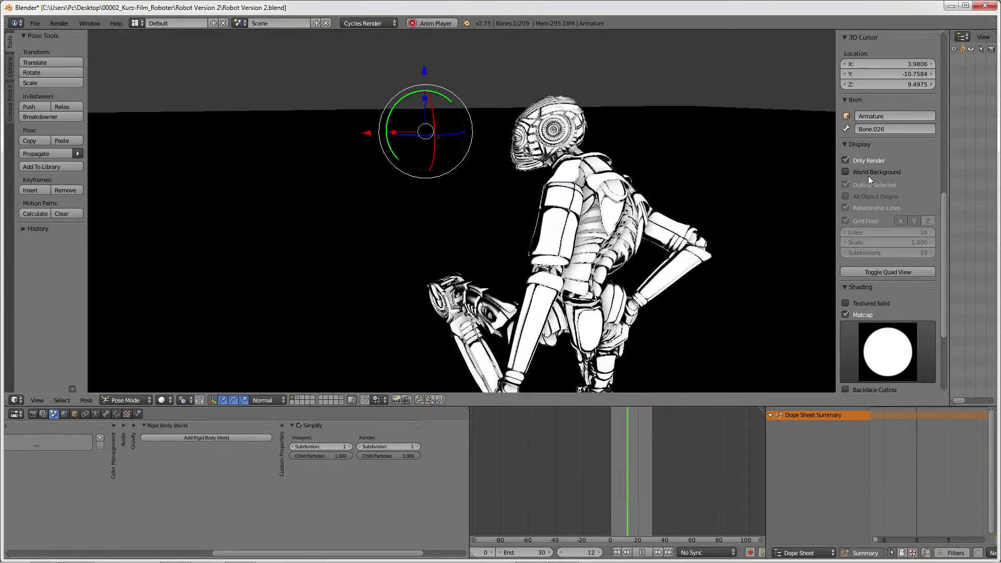
Step: Turn Only Render off again, then select Bone.024 and the ground plane
click(845, 161)
right_click(566, 81)
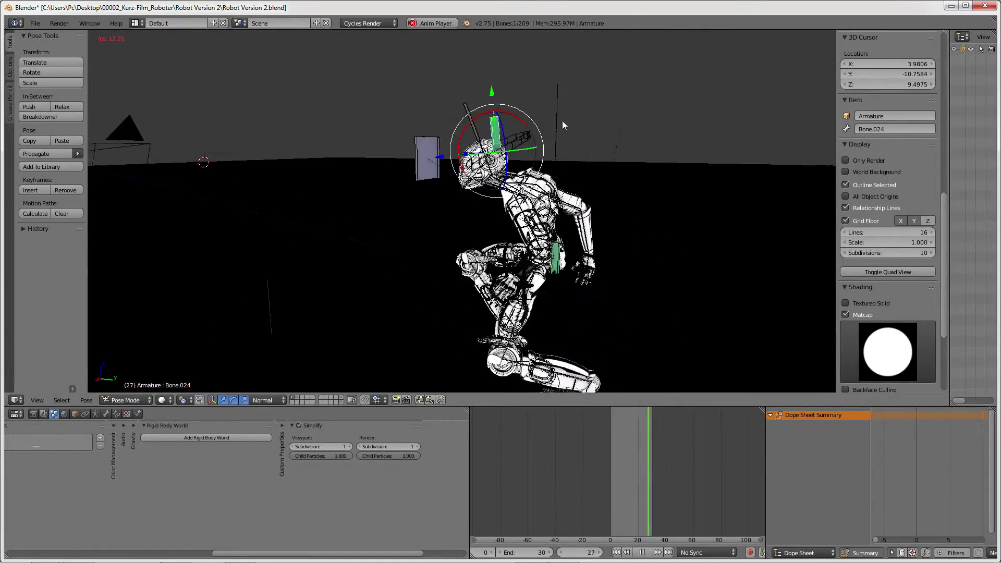
right_click(640, 299)
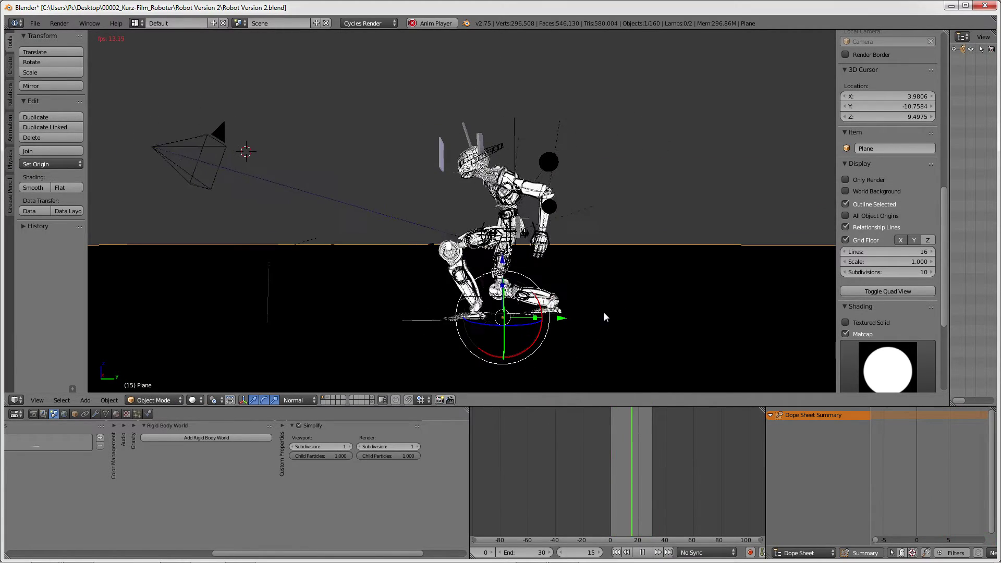
Step: Apply the green metallic matcap and rotate the rig's Floor bone
click(888, 368)
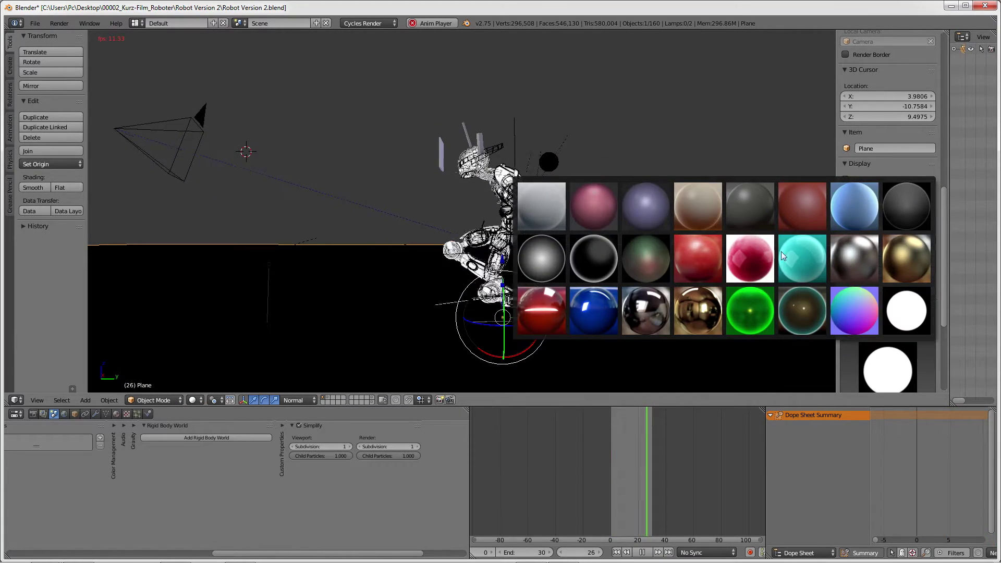
click(646, 261)
right_click(632, 313)
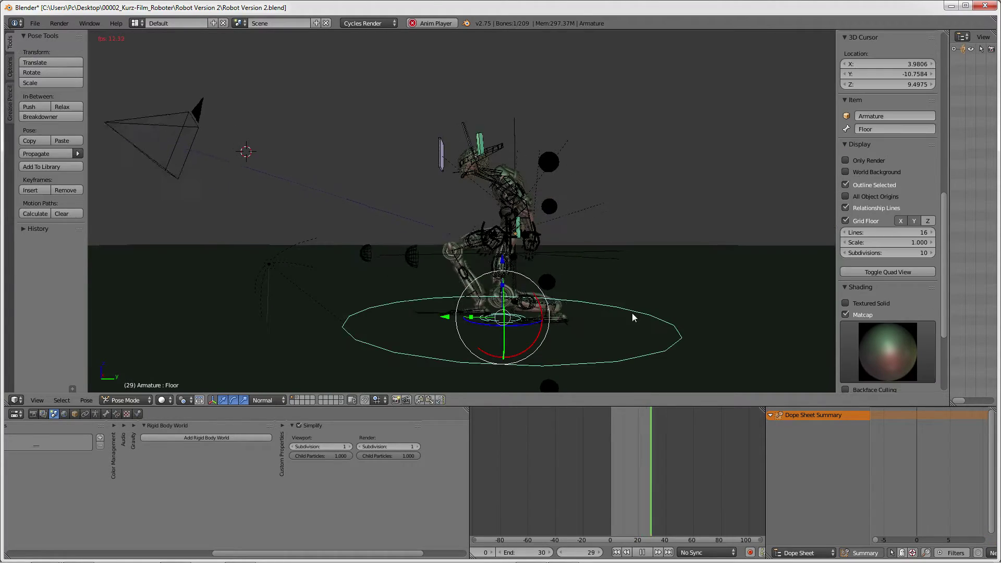
scroll(555, 270, up, 4)
mouse_move(549, 255)
middle_down()
mouse_move(562, 253)
mouse_move(536, 271)
mouse_move(550, 214)
mouse_move(513, 205)
mouse_move(524, 217)
middle_up()
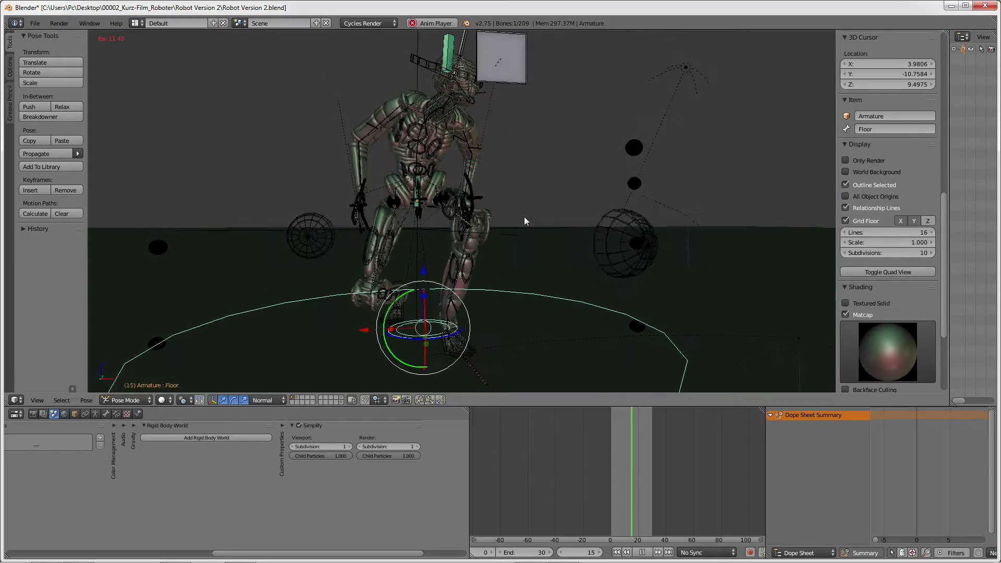
key(r)
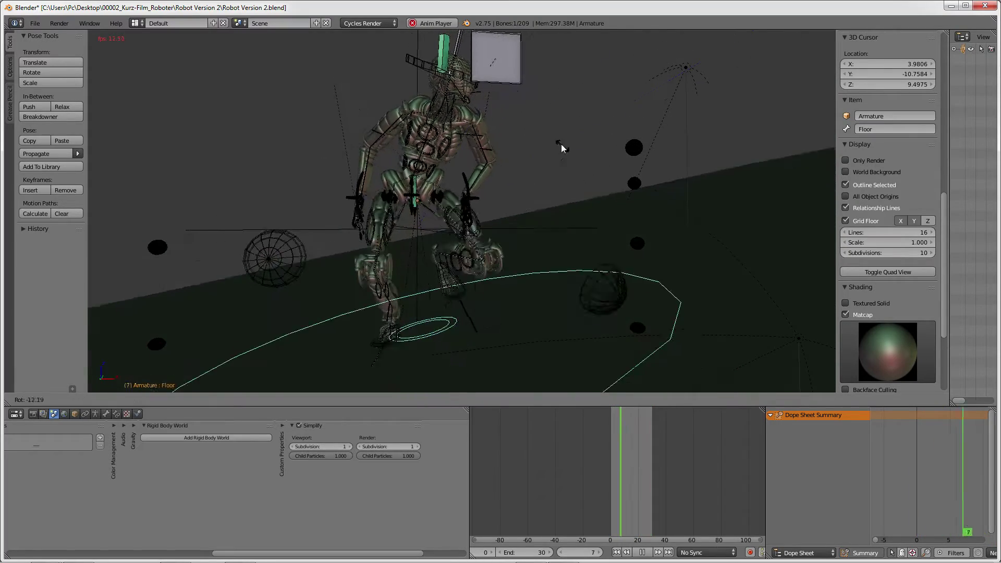
click(561, 133)
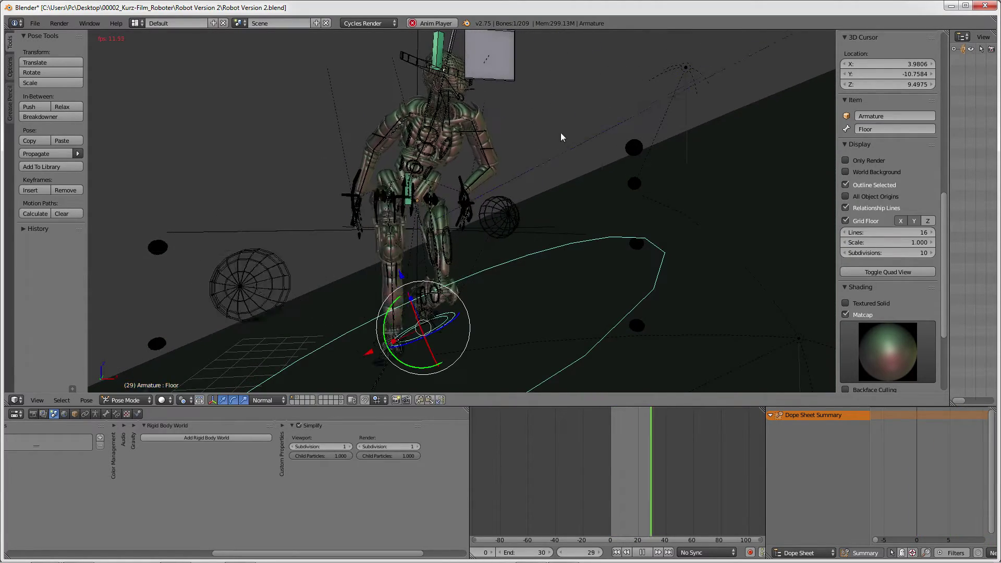
Step: Move the square plane bone, then select the head bone Bone.024 and try moving it
middle_drag(561, 137, 524, 88)
key(g)
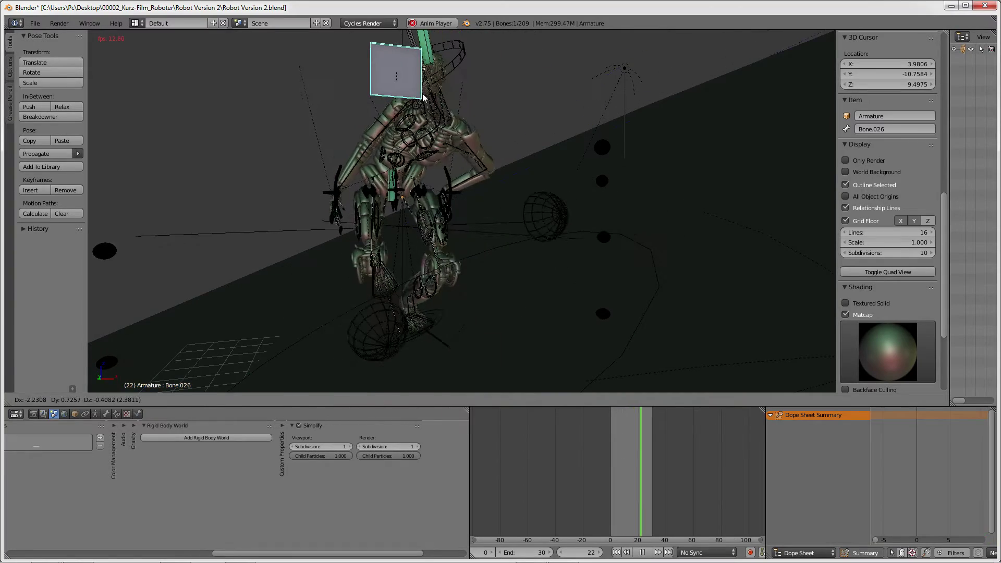
click(424, 97)
mouse_move(423, 98)
middle_down()
mouse_move(368, 92)
mouse_move(284, 113)
mouse_move(426, 50)
middle_up()
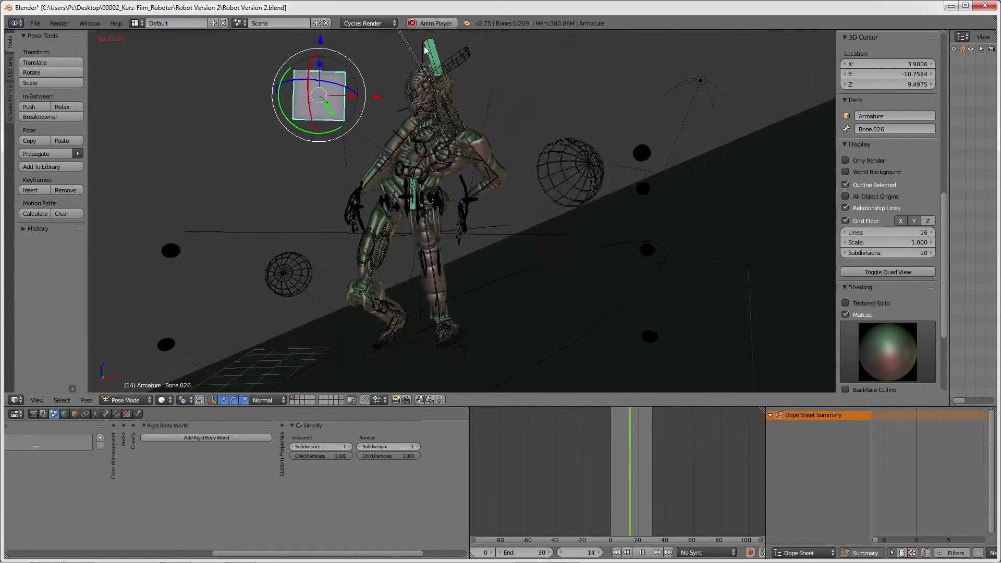
right_click(425, 49)
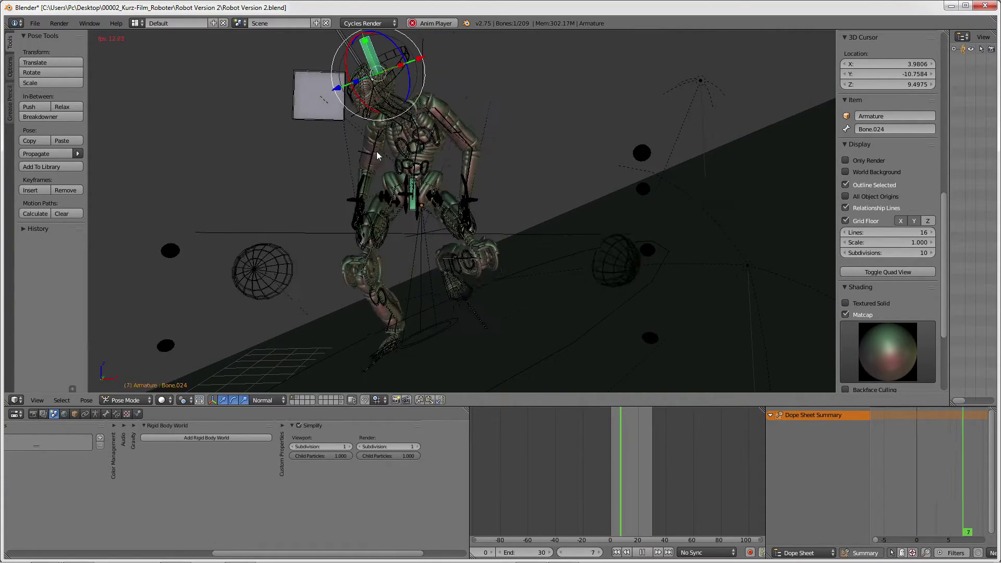
mouse_move(377, 152)
middle_down()
mouse_move(505, 149)
mouse_move(509, 221)
middle_up()
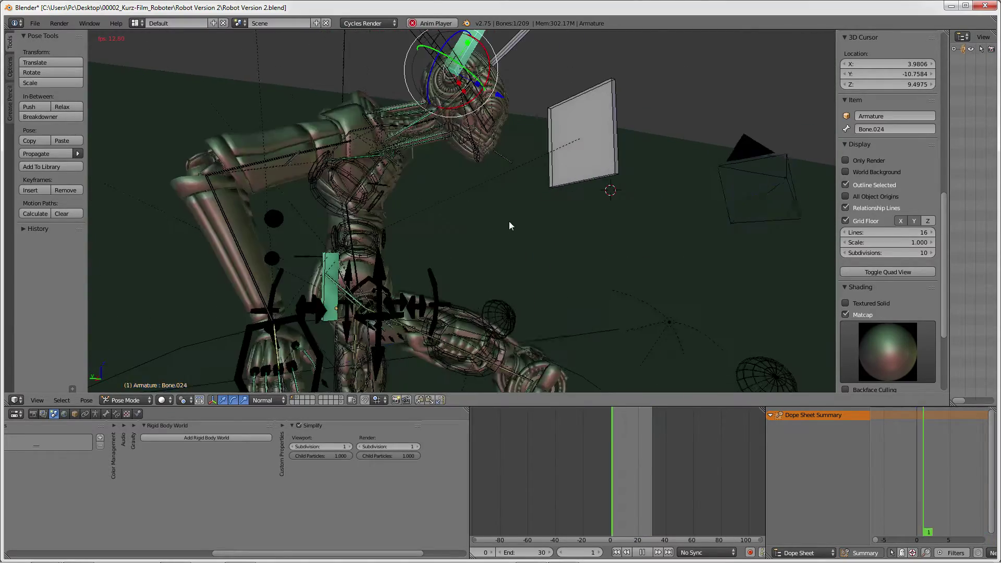
key(g)
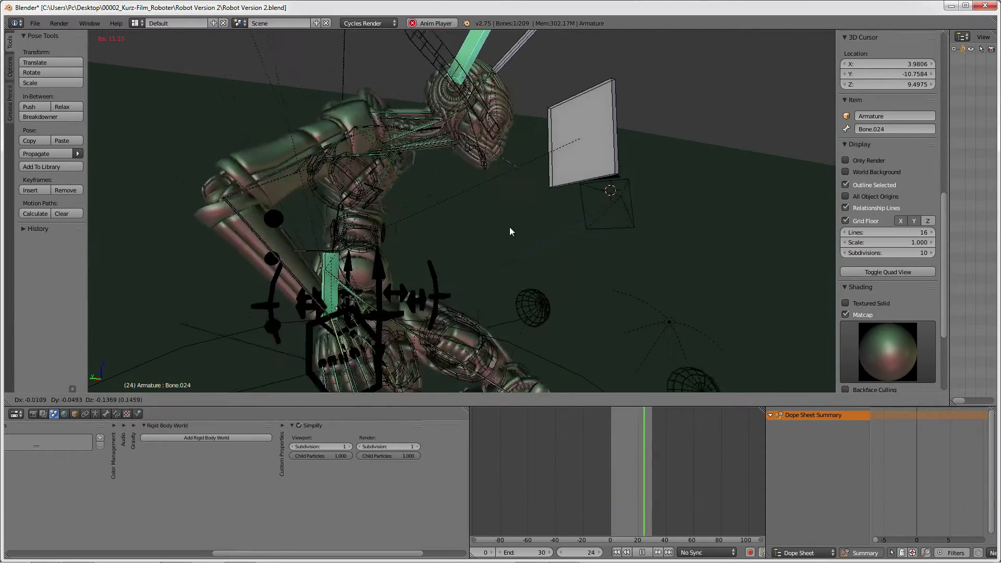
key(Escape)
Step: Select the plane bone Bone.026 and try moving it and the hand bone
right_click(593, 102)
mouse_move(593, 102)
middle_down()
mouse_move(596, 195)
mouse_move(461, 196)
mouse_move(448, 205)
middle_up()
key(g)
key(g)
key(Escape)
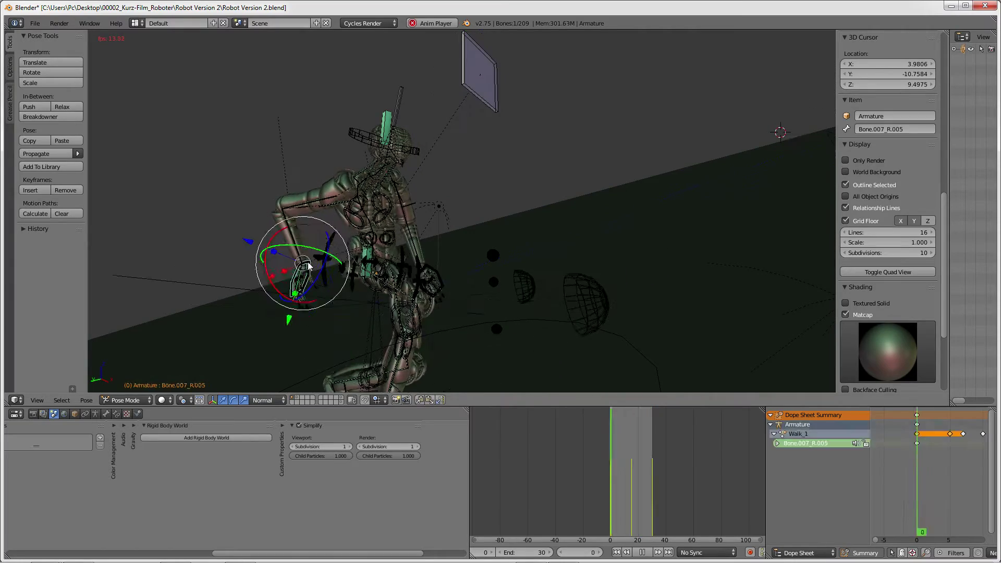
key(g)
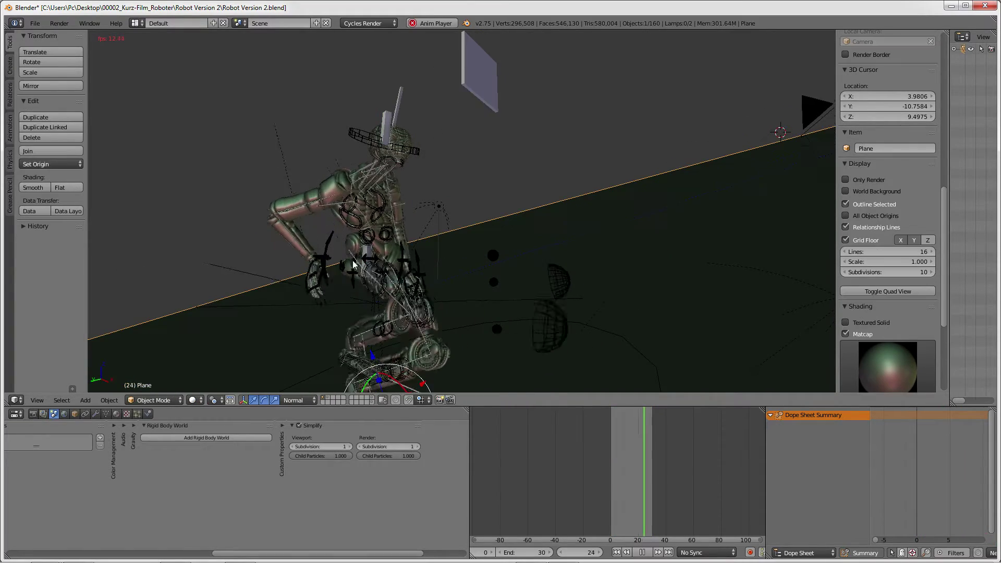
Step: Select the torso bone Bone.025 and move it to a new position
right_click(364, 266)
right_click(359, 261)
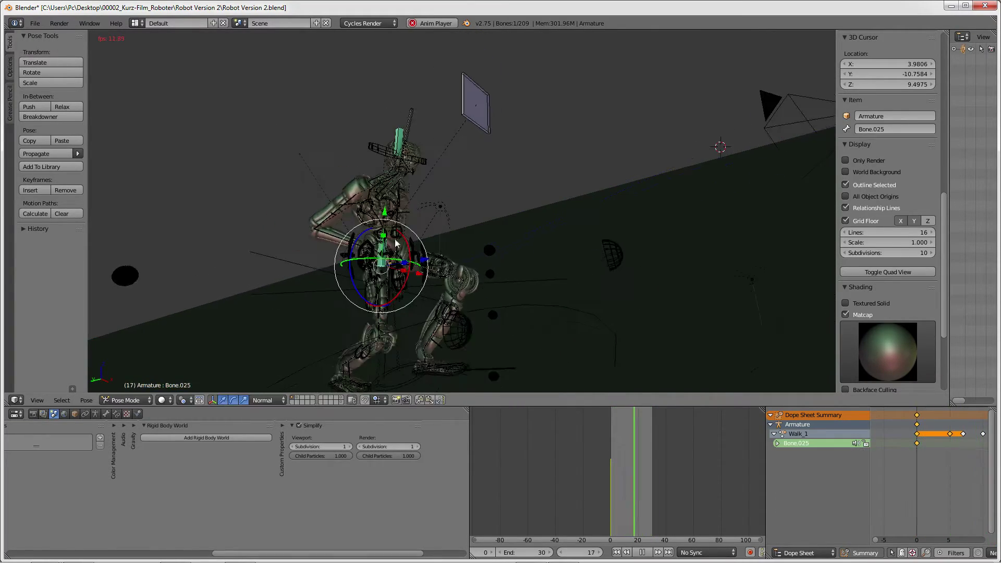
middle_drag(397, 250, 452, 243)
key(g)
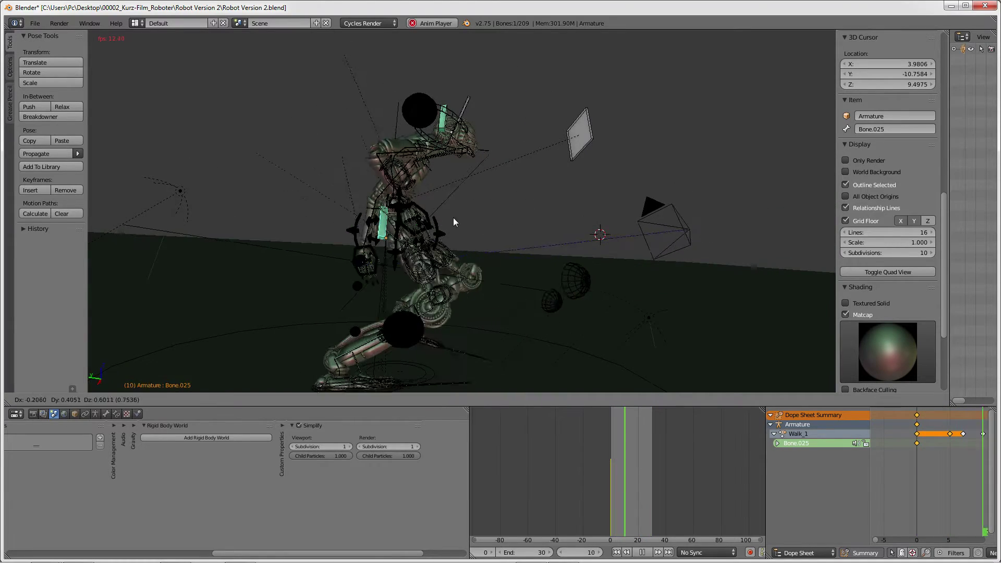
click(455, 113)
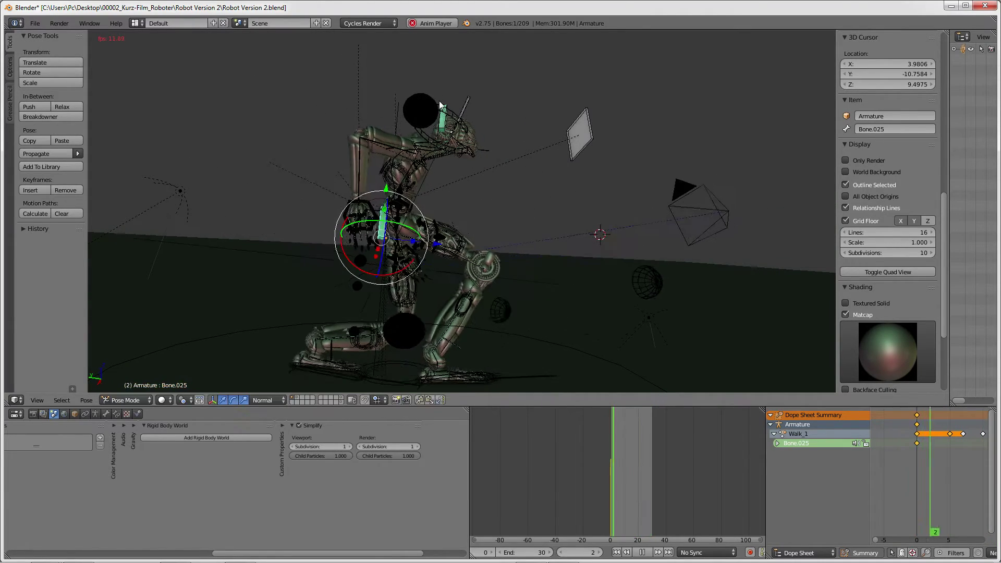
Step: Select Bone.024, select all rig bones, then select only the Floor bone
right_click(442, 107)
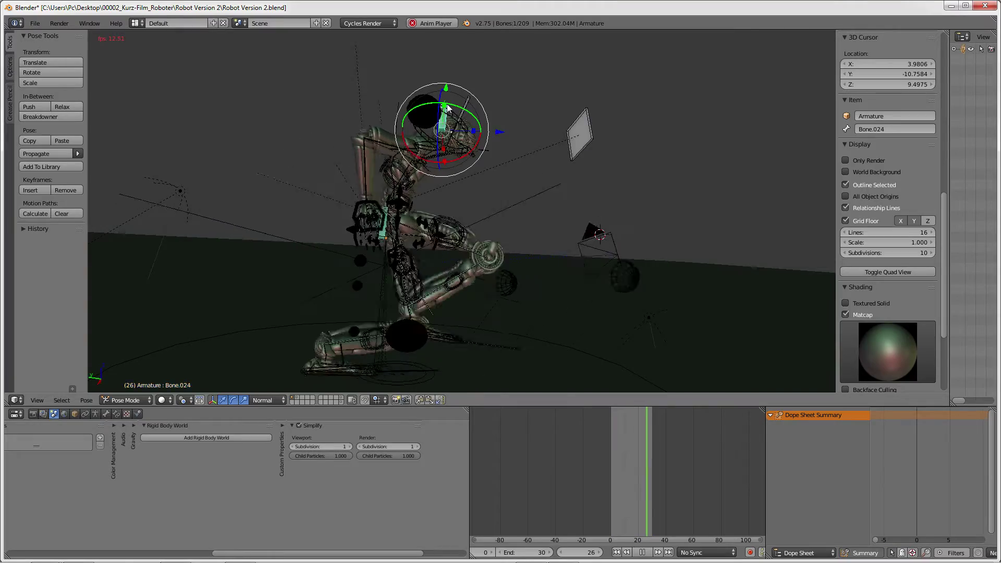
middle_drag(446, 104, 531, 150)
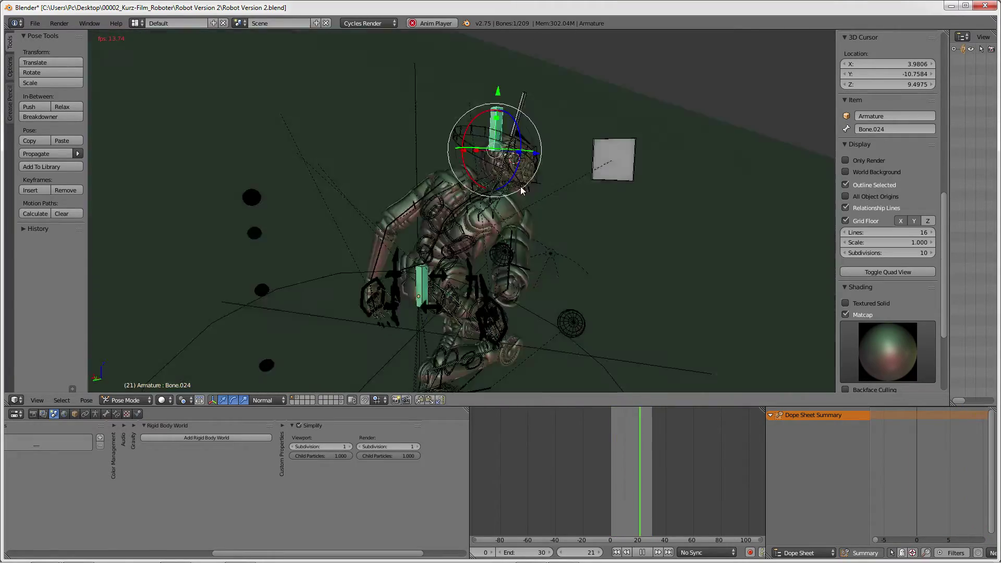
middle_drag(522, 190, 518, 189)
scroll(518, 189, up, 5)
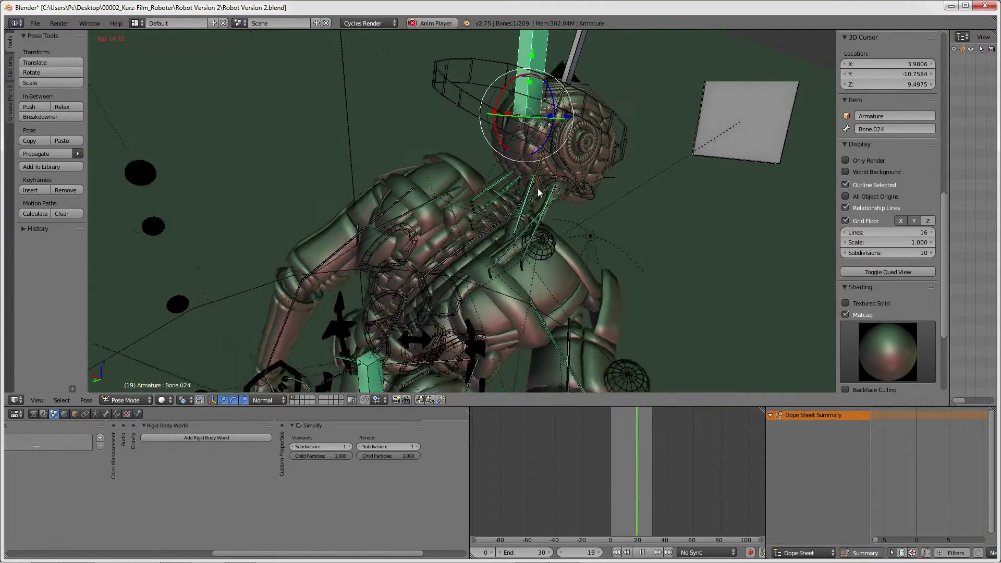
key(a)
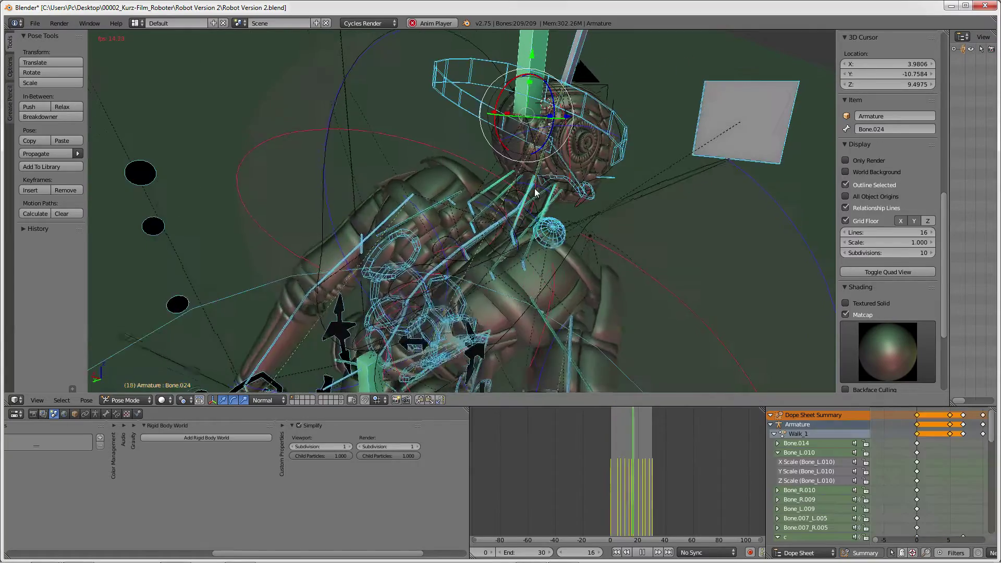
scroll(535, 192, down, 5)
scroll(534, 189, down, 3)
mouse_move(534, 188)
middle_down()
mouse_move(534, 108)
mouse_move(591, 290)
middle_up()
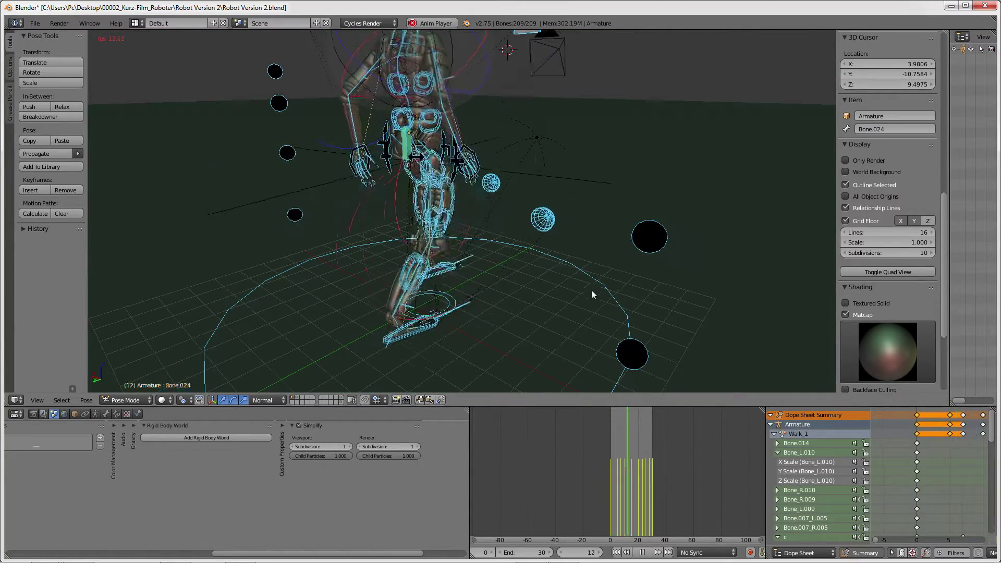
right_click(591, 290)
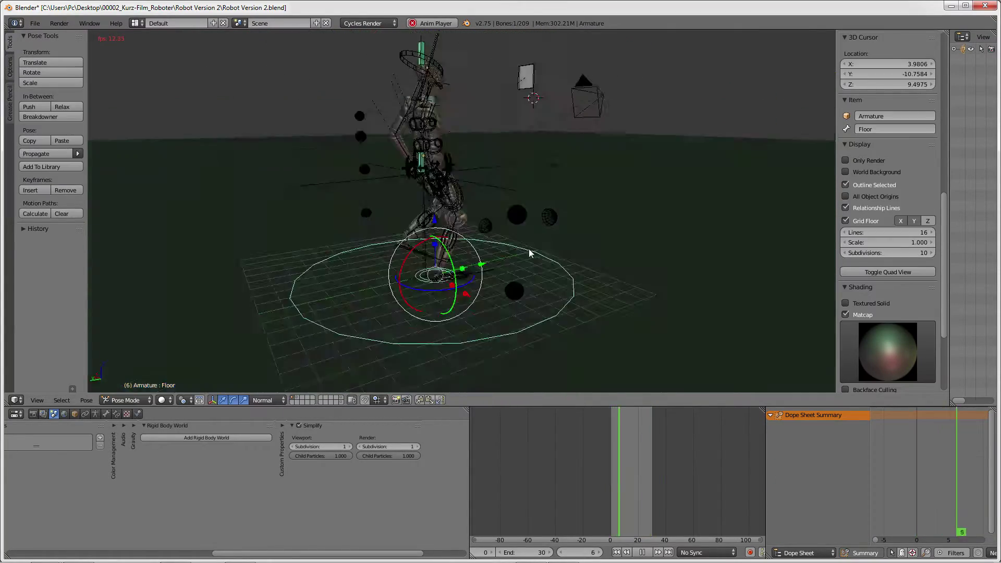
Step: Switch to a level side view (numpad 3) and rotate the Floor bone to tilt the ground
mouse_move(515, 246)
middle_down()
mouse_move(515, 211)
mouse_move(500, 204)
mouse_move(527, 208)
mouse_move(504, 221)
middle_up()
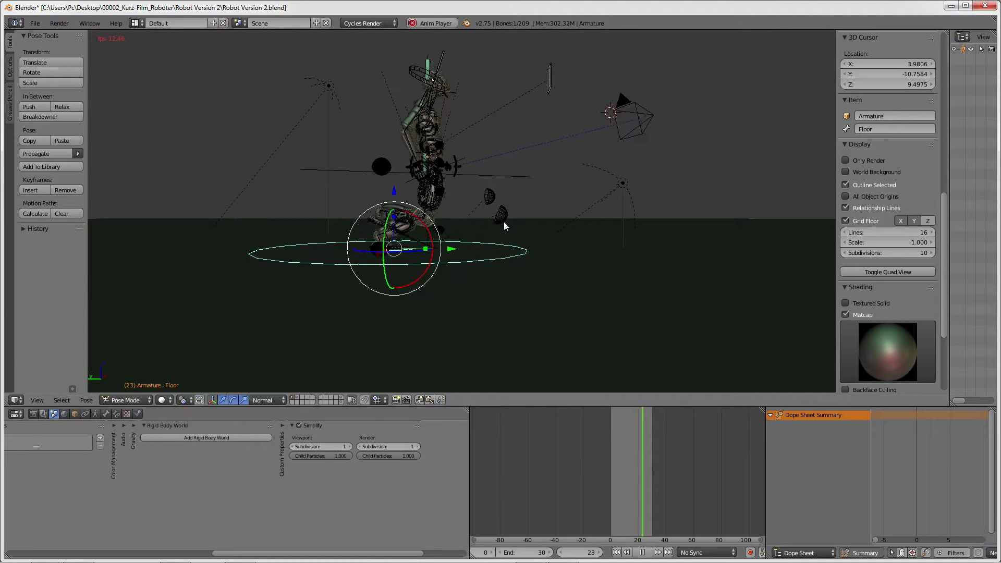
key(KP_3)
scroll(574, 193, up, 3)
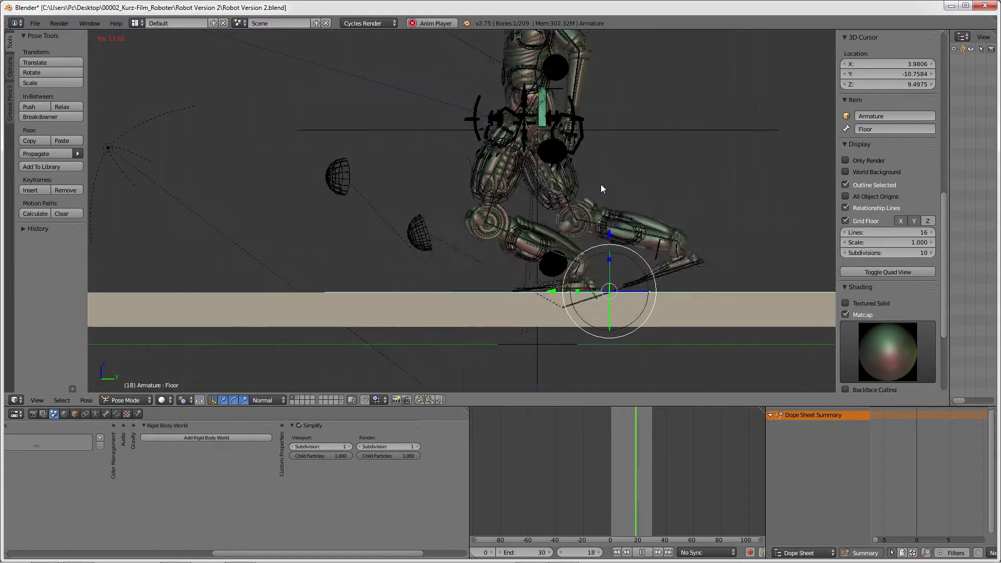
scroll(470, 232, down, 3)
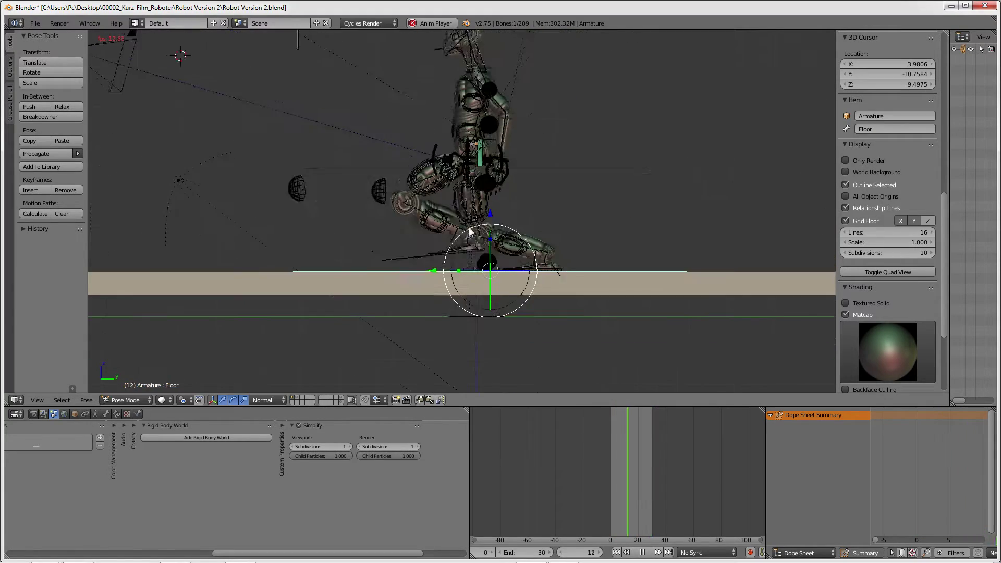
key(r)
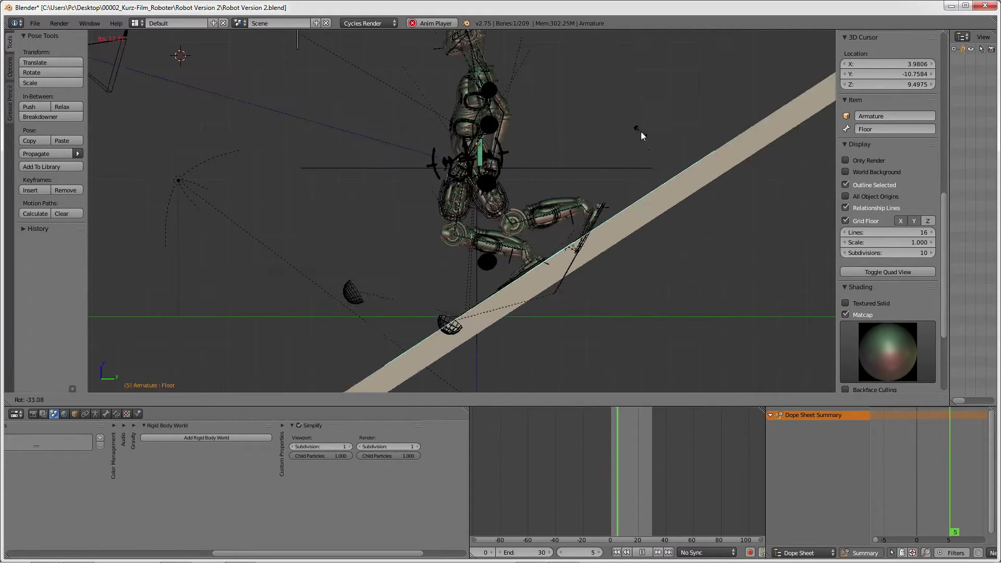
middle_drag(589, 159, 374, 109)
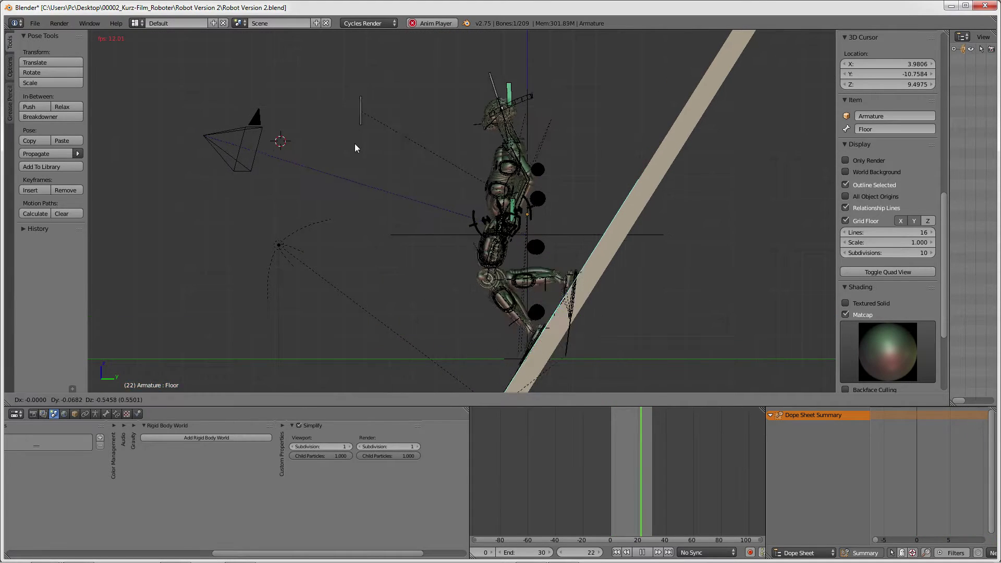
click(355, 111)
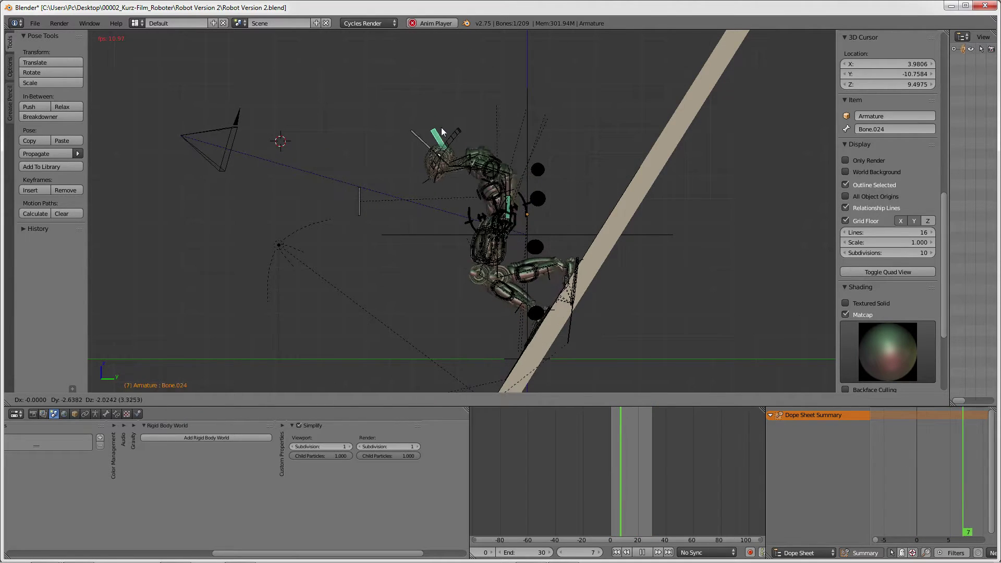
Step: Rotate the Floor bone further, about 14.6°, for a steeper floor slope
scroll(457, 117, up, 1)
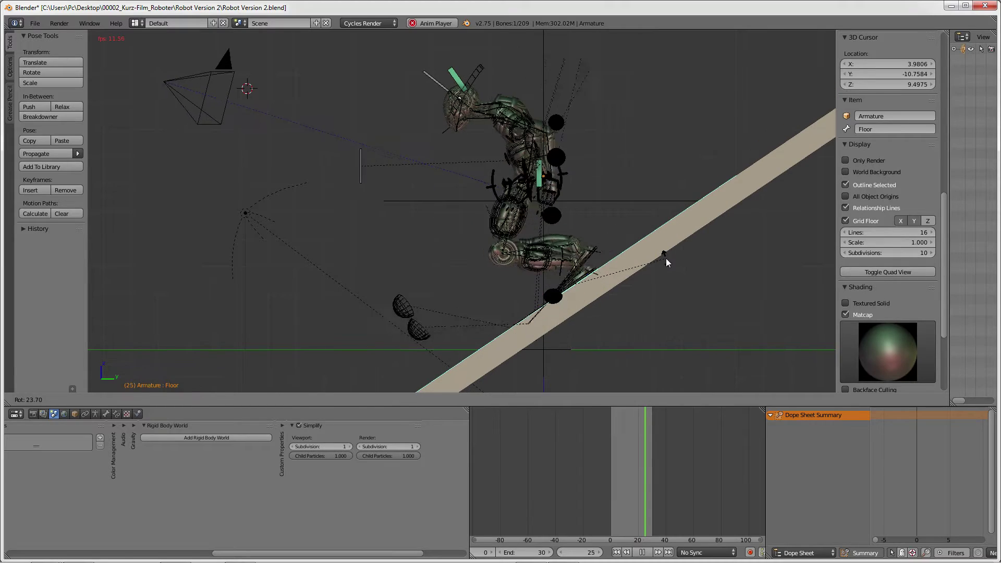
key(r)
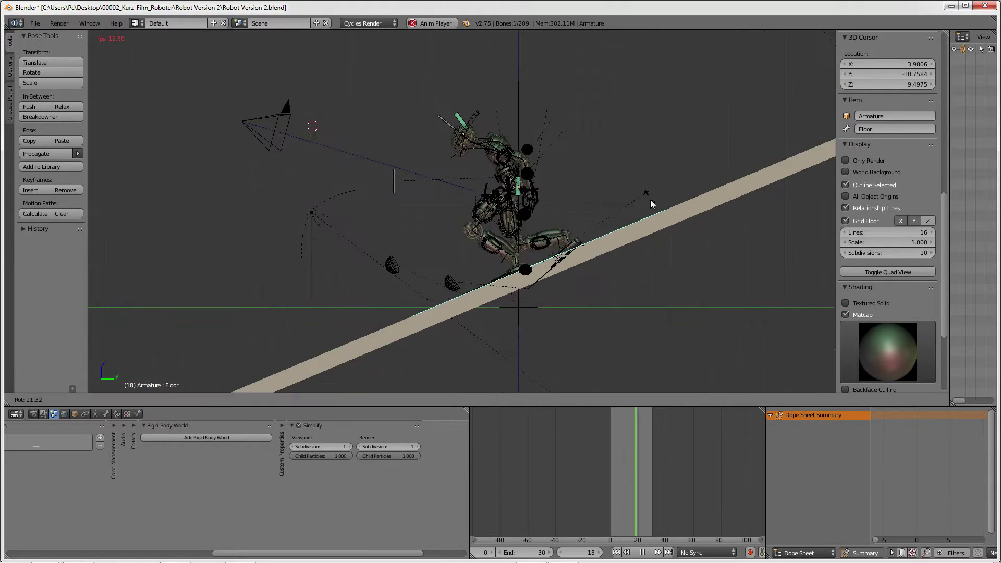
click(657, 253)
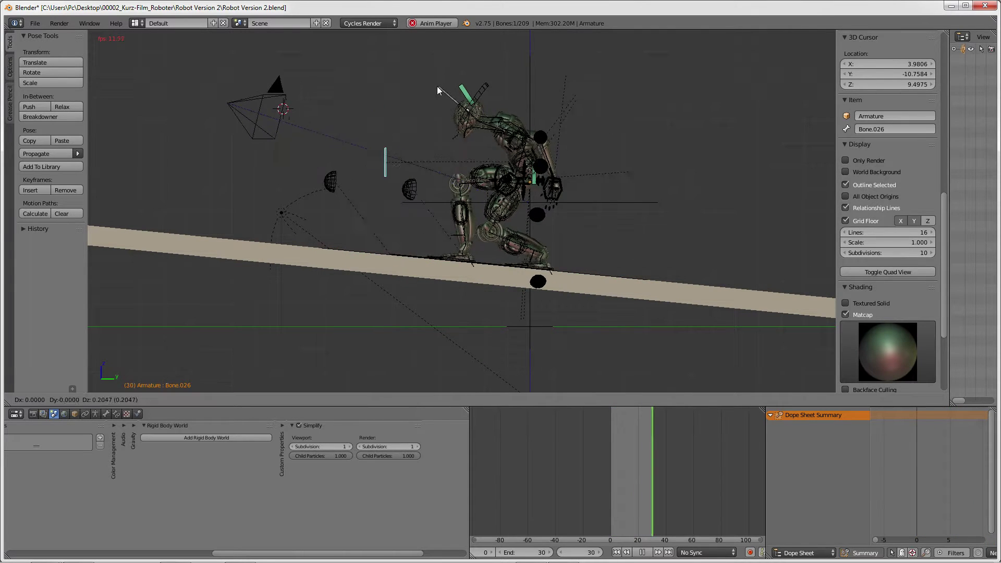
click(445, 48)
right_click(475, 92)
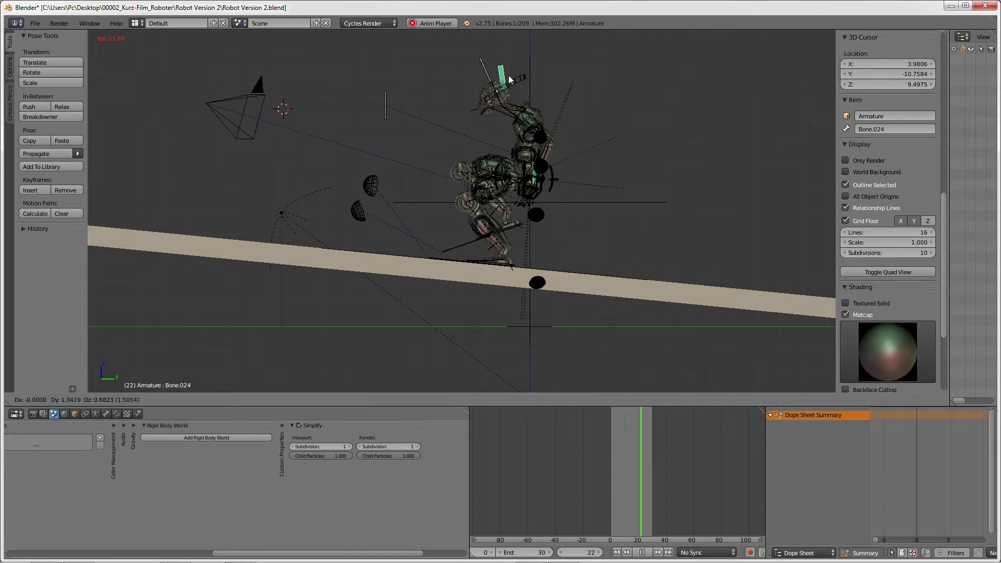
right_click(590, 277)
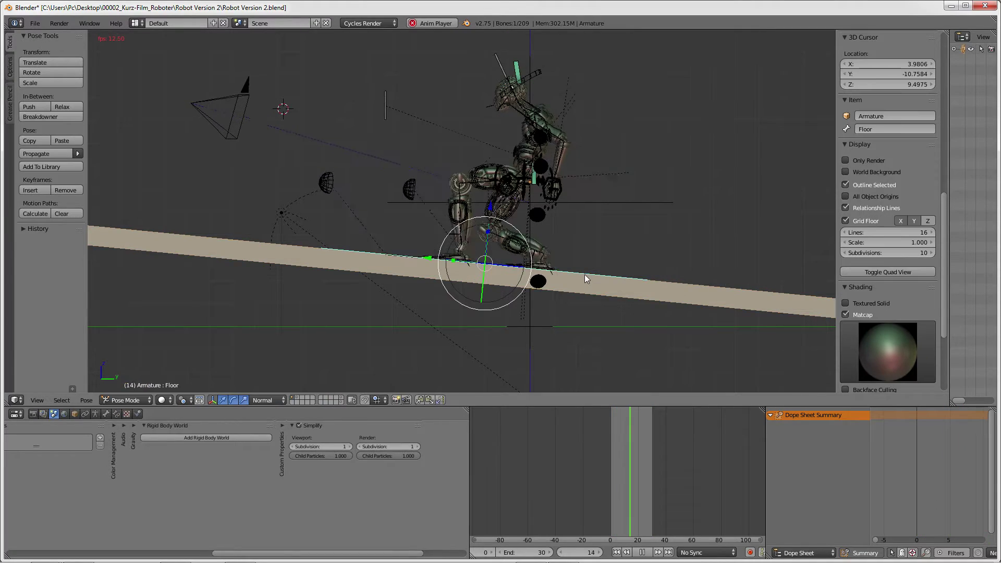
key(r)
click(648, 283)
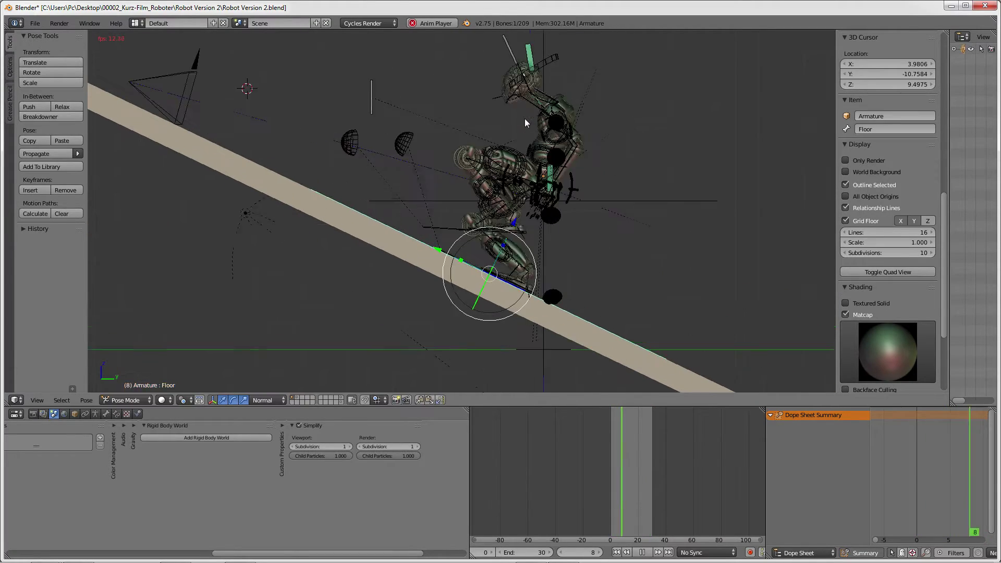
Step: Zoom and orbit around the robot, then select the plane object
scroll(446, 126, up, 2)
scroll(458, 128, up, 2)
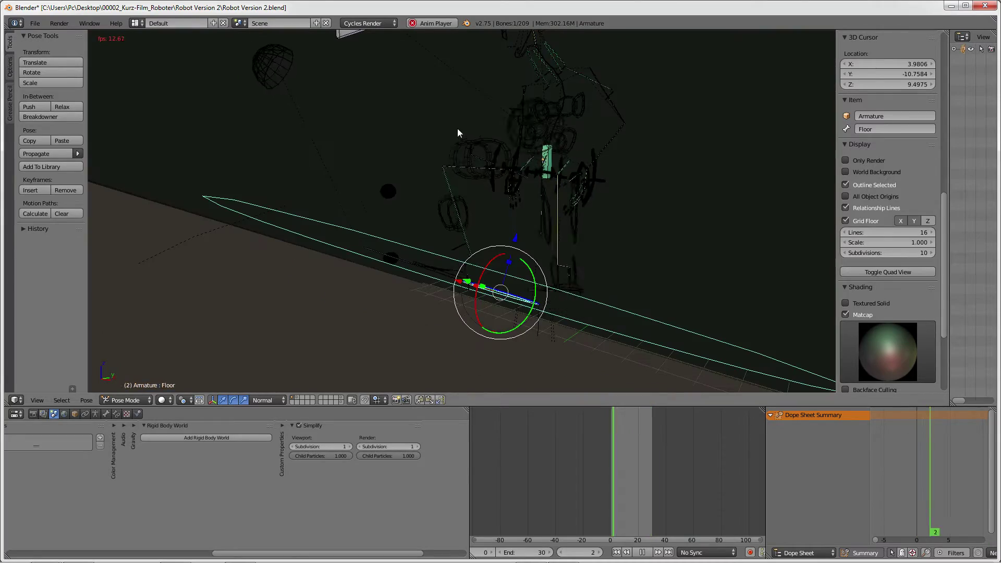
mouse_move(458, 129)
middle_down()
mouse_move(524, 99)
mouse_move(528, 118)
mouse_move(478, 217)
mouse_move(615, 198)
middle_up()
right_click(630, 206)
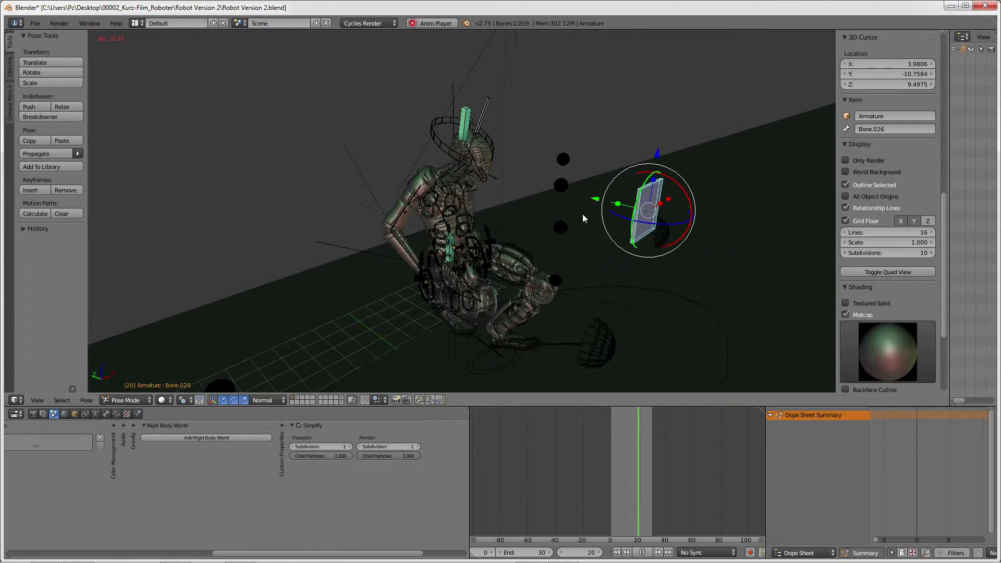
Step: Move the selected bone Bone.026 to a new position
mouse_move(473, 213)
middle_down()
mouse_move(518, 179)
mouse_move(279, 146)
mouse_move(208, 157)
mouse_move(442, 108)
middle_up()
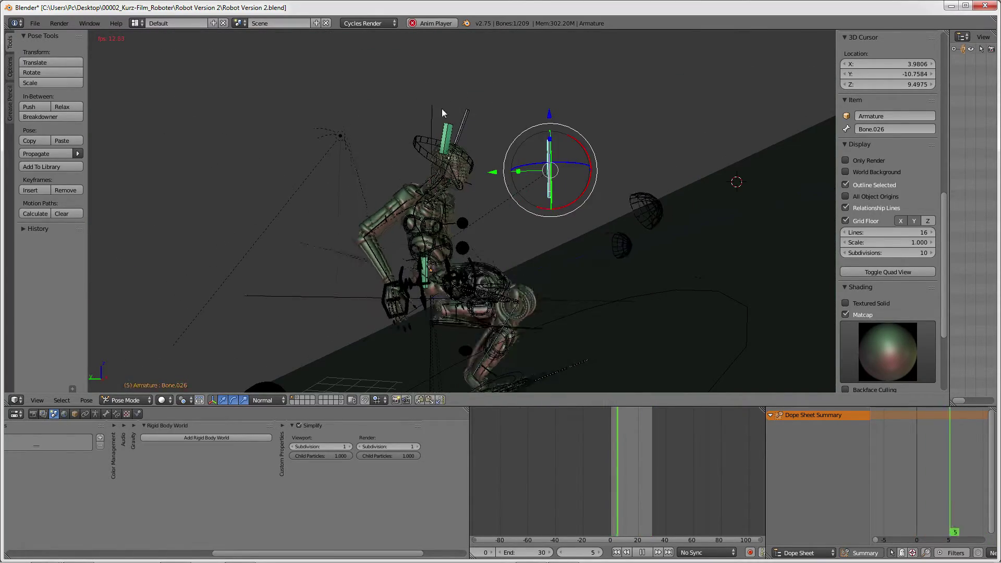
key(g)
click(455, 126)
middle_drag(582, 180, 583, 190)
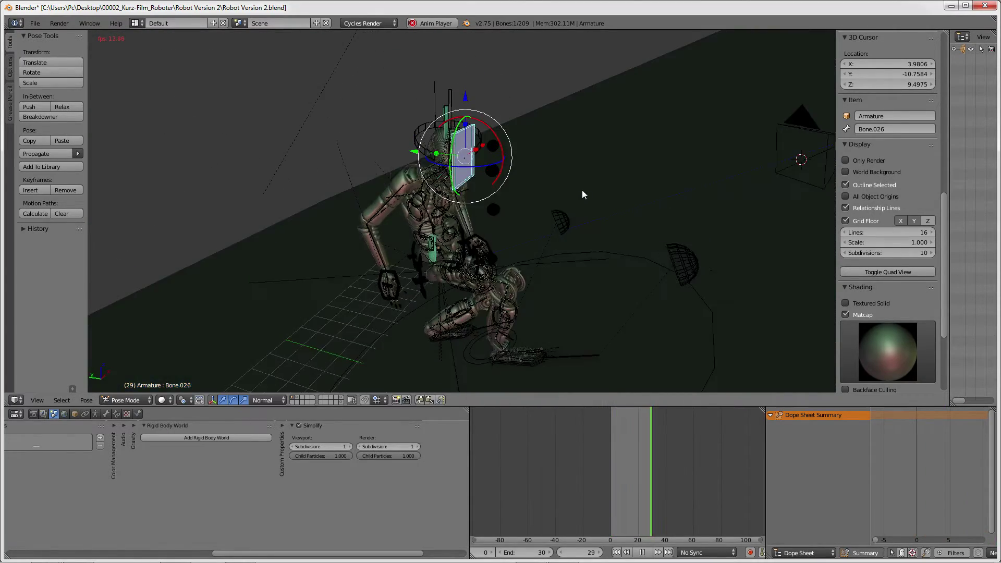
Step: Change the viewport matcap to black-rim, then to the grey gradient sphere
click(872, 342)
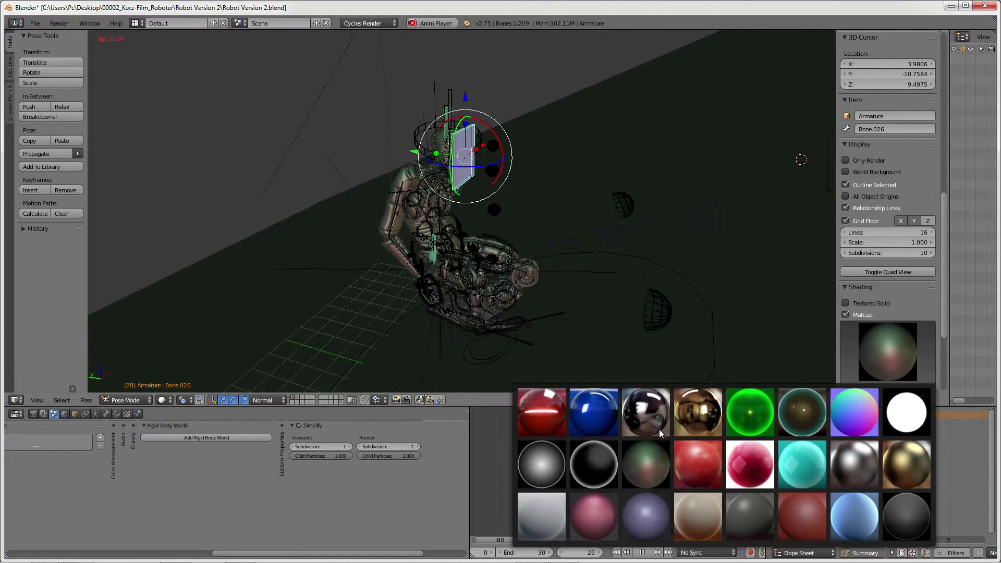
click(589, 456)
click(888, 342)
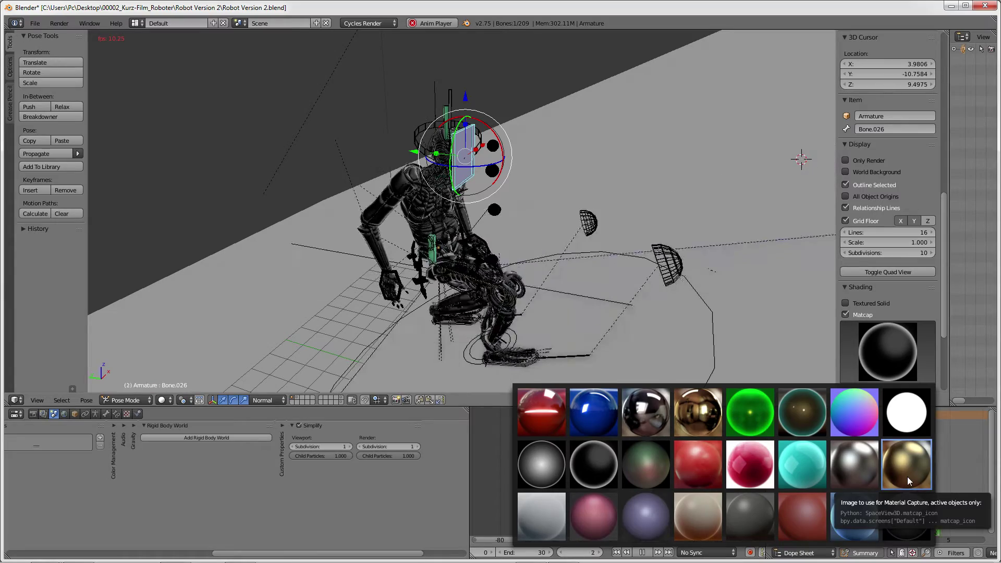
click(531, 474)
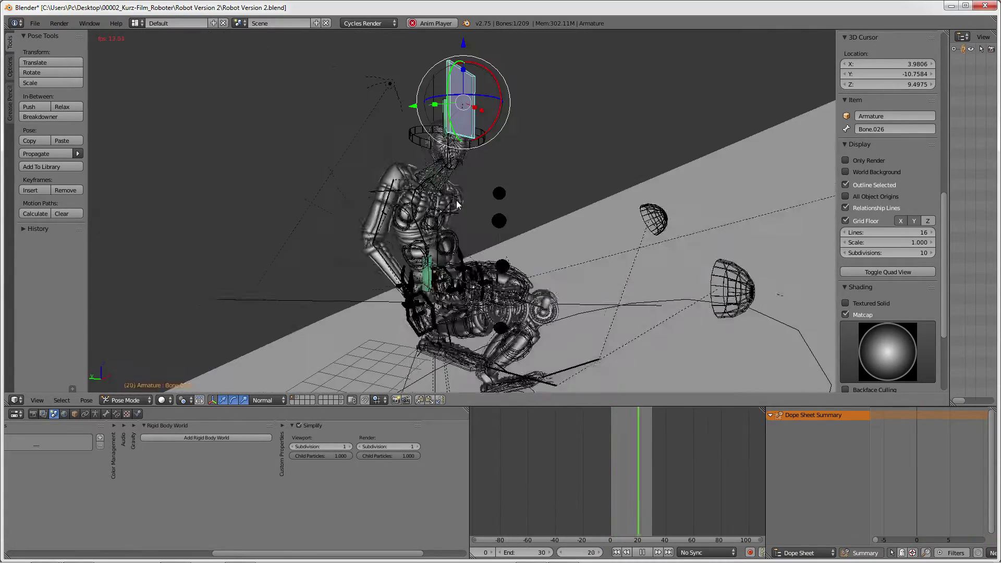
Step: Try moving Bone.026 again, then stop playback at frame 1
middle_drag(548, 214, 364, 161)
key(g)
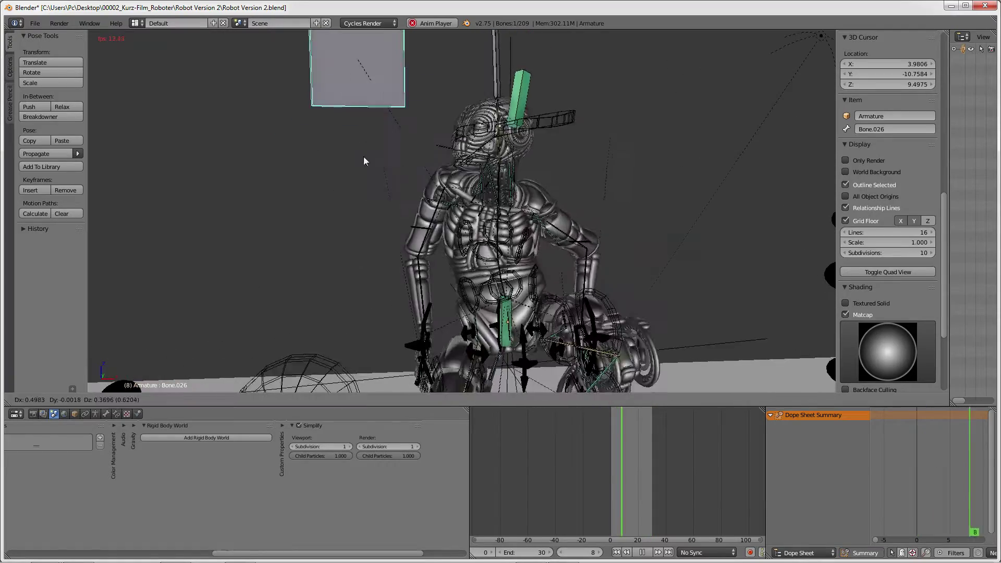
mouse_move(621, 230)
middle_down()
mouse_move(486, 257)
mouse_move(461, 287)
mouse_move(412, 259)
mouse_move(456, 202)
mouse_move(484, 202)
middle_up()
key(Escape)
click(162, 401)
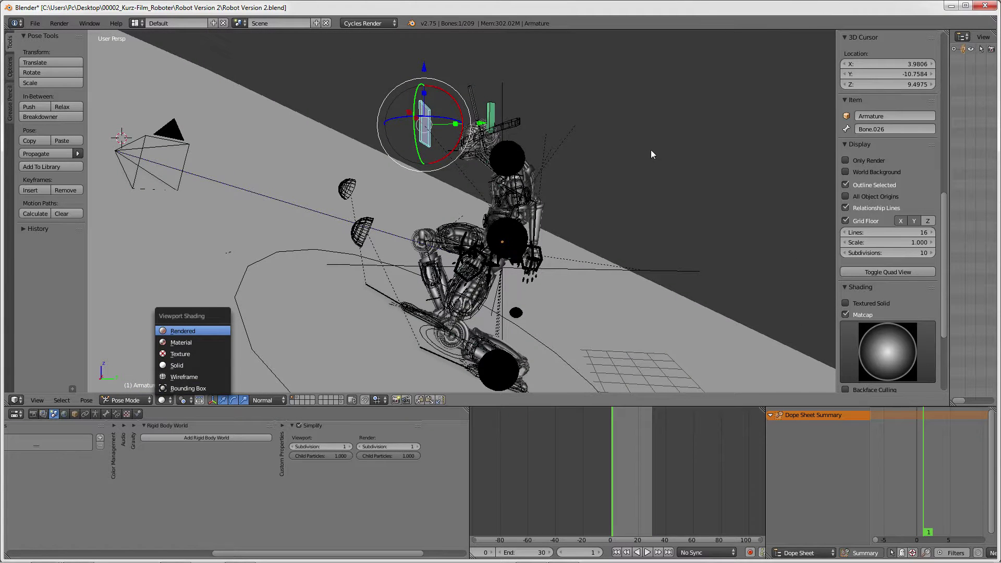
Step: Switch the viewport to Rendered shading and show the World background settings
key(Return)
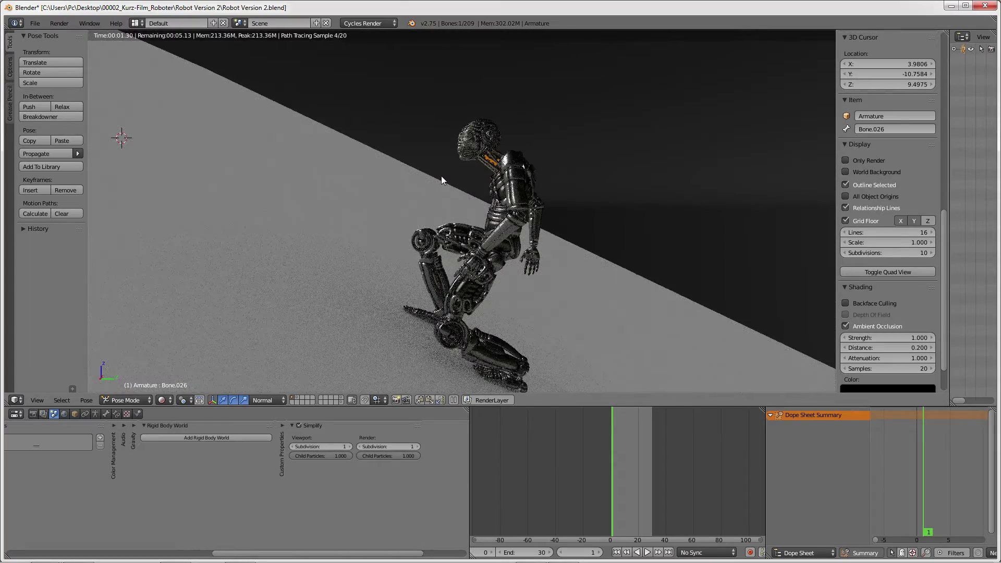
middle_drag(465, 192, 294, 208)
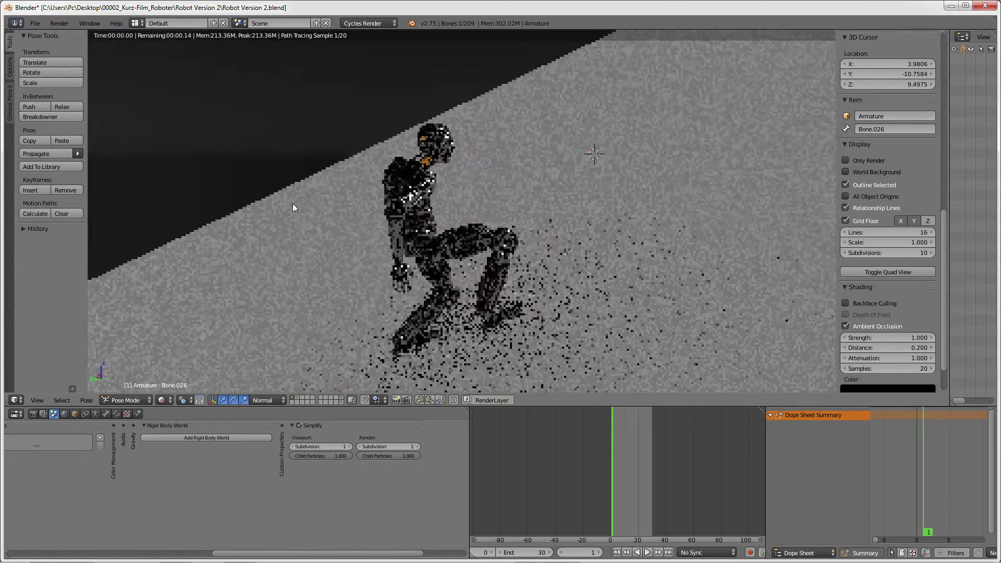
scroll(499, 183, up, 2)
scroll(500, 183, up, 1)
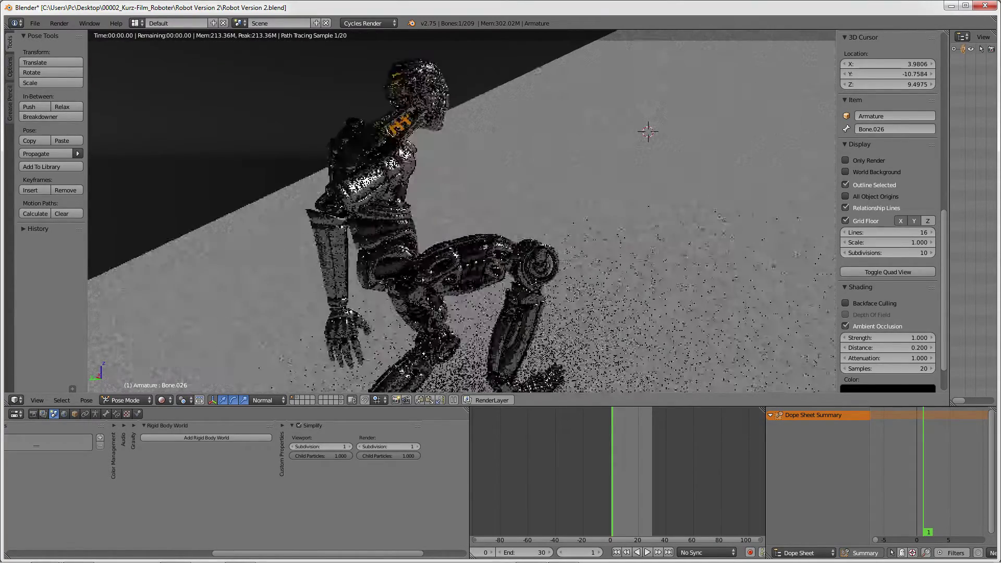
click(64, 413)
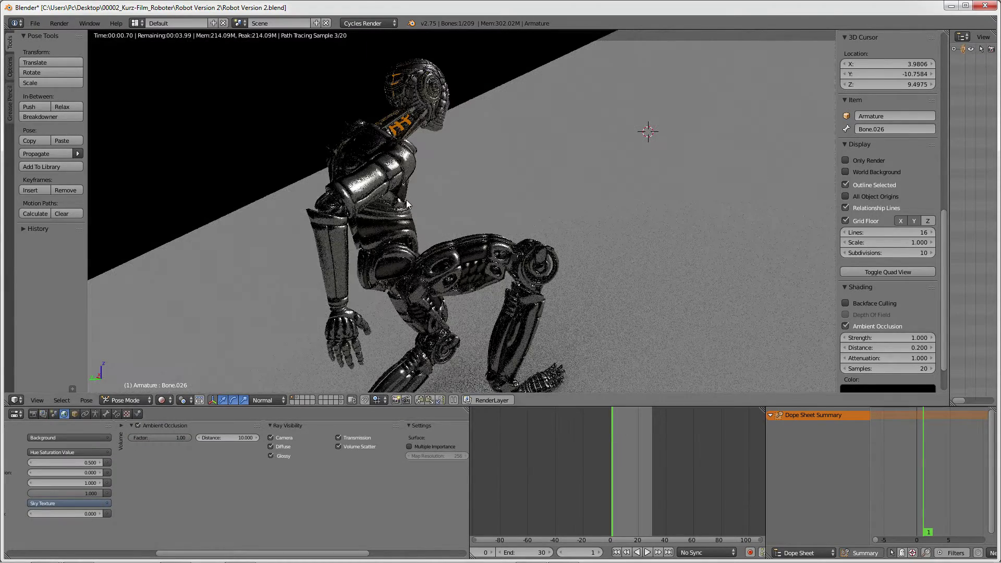
Step: In Object Mode, hide the floor plane and play the animation with Alt+A
key(ctrl+Tab)
right_click(618, 166)
key(h)
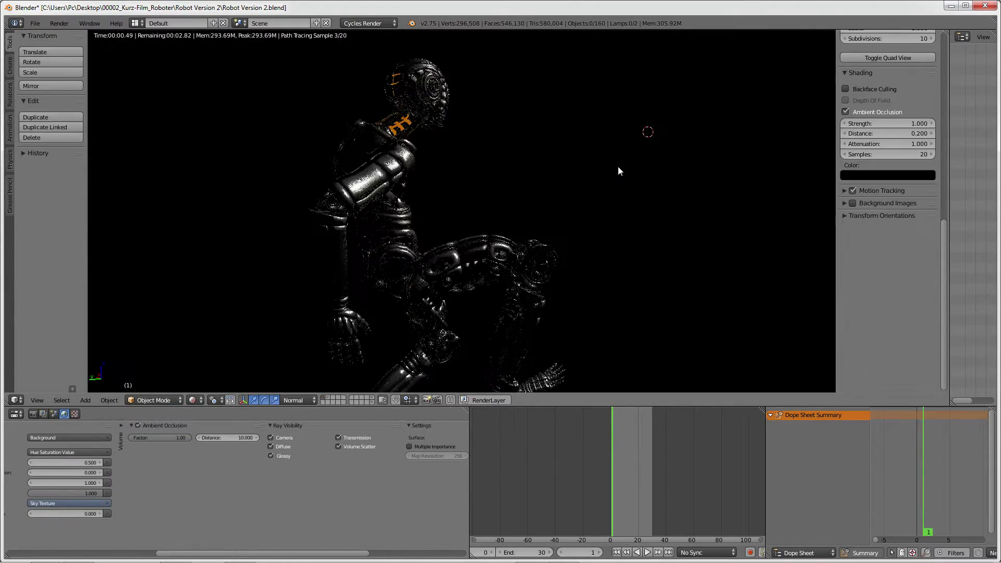
mouse_move(611, 168)
middle_down()
mouse_move(427, 205)
mouse_move(433, 186)
mouse_move(402, 162)
mouse_move(553, 177)
mouse_move(430, 174)
mouse_move(476, 190)
middle_up()
scroll(431, 174, up, 3)
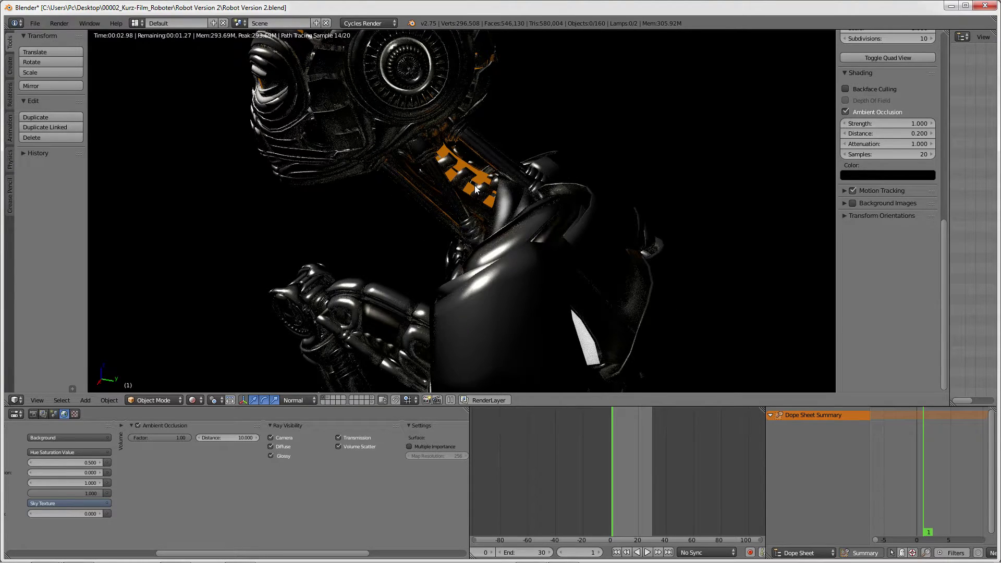
mouse_move(475, 186)
middle_down()
mouse_move(525, 292)
mouse_move(540, 175)
mouse_move(512, 201)
middle_up()
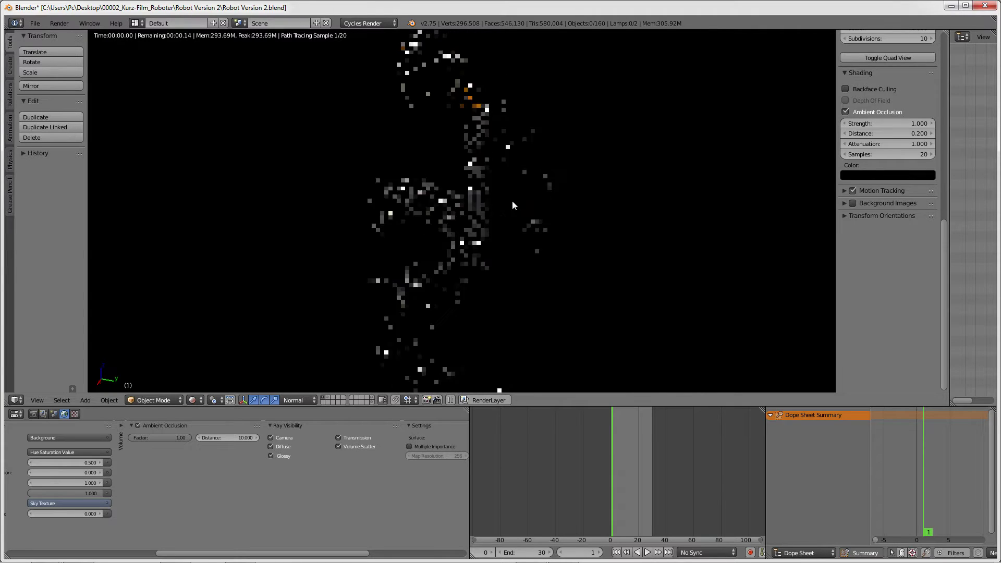
key(alt+a)
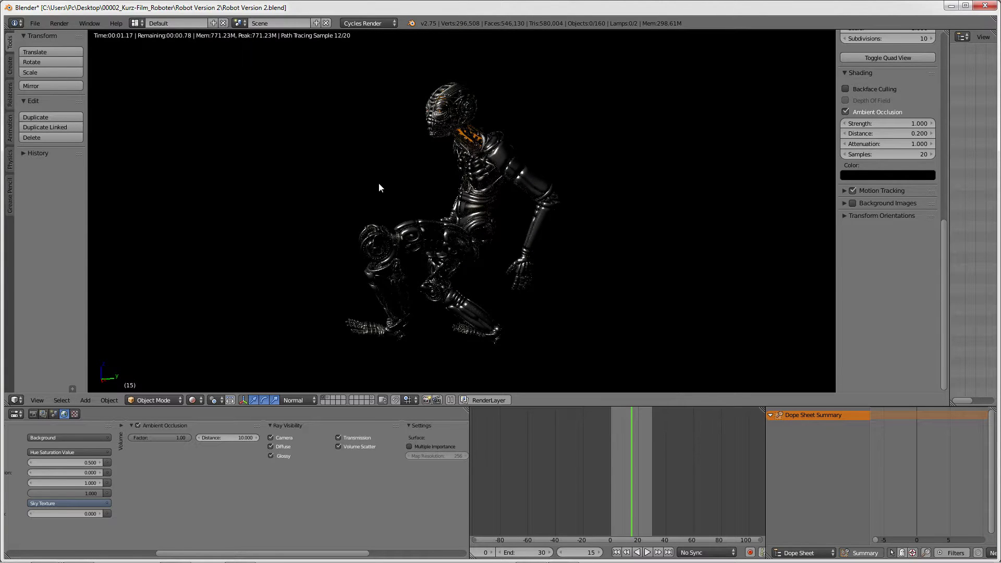
mouse_move(379, 183)
middle_down()
mouse_move(541, 180)
mouse_move(618, 164)
mouse_move(562, 205)
middle_up()
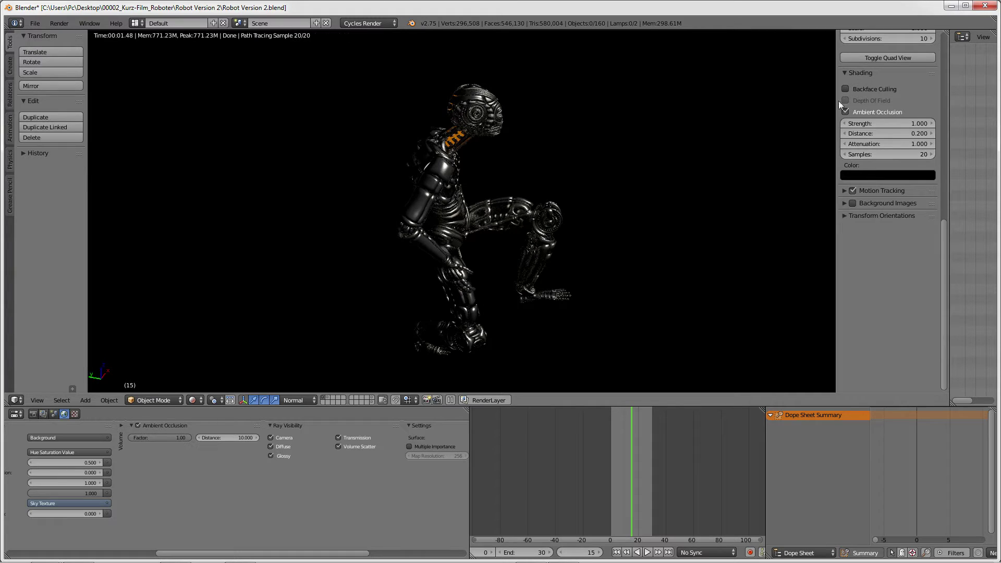
right_click(452, 406)
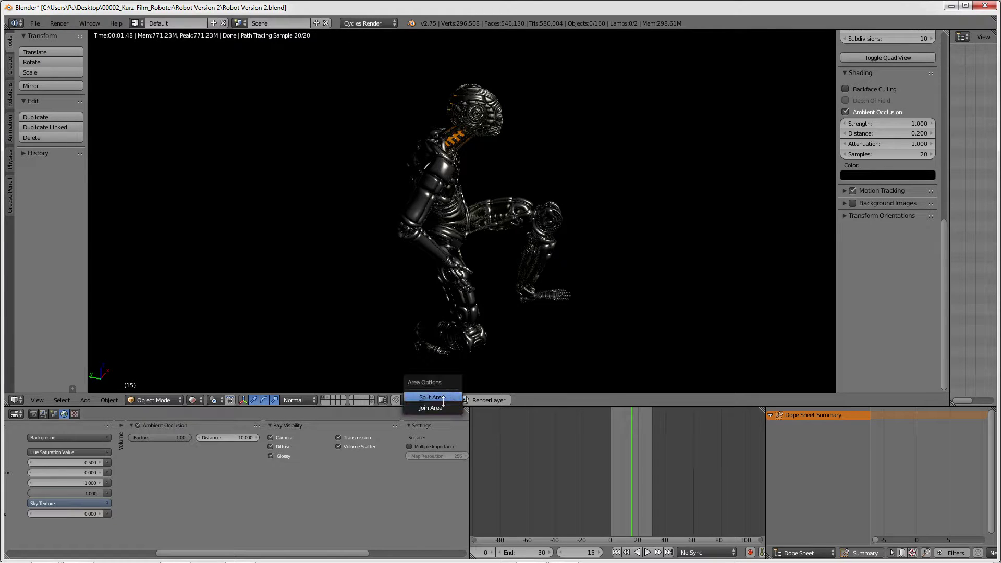
Step: Split the viewport, put the armature in Pose Mode, clear rotations and go to frame 16
click(433, 393)
right_click(220, 149)
key(ctrl+Tab)
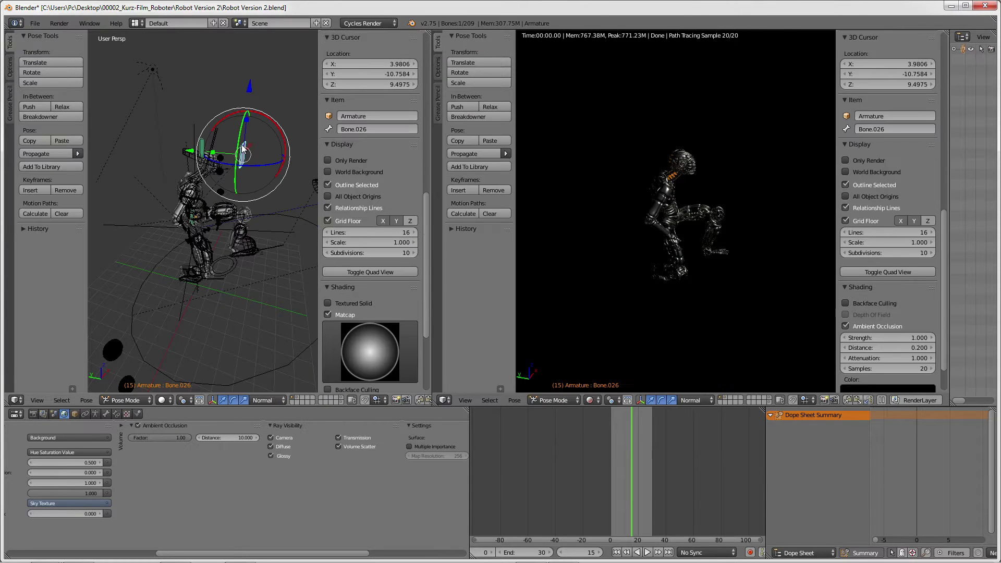
key(alt+r)
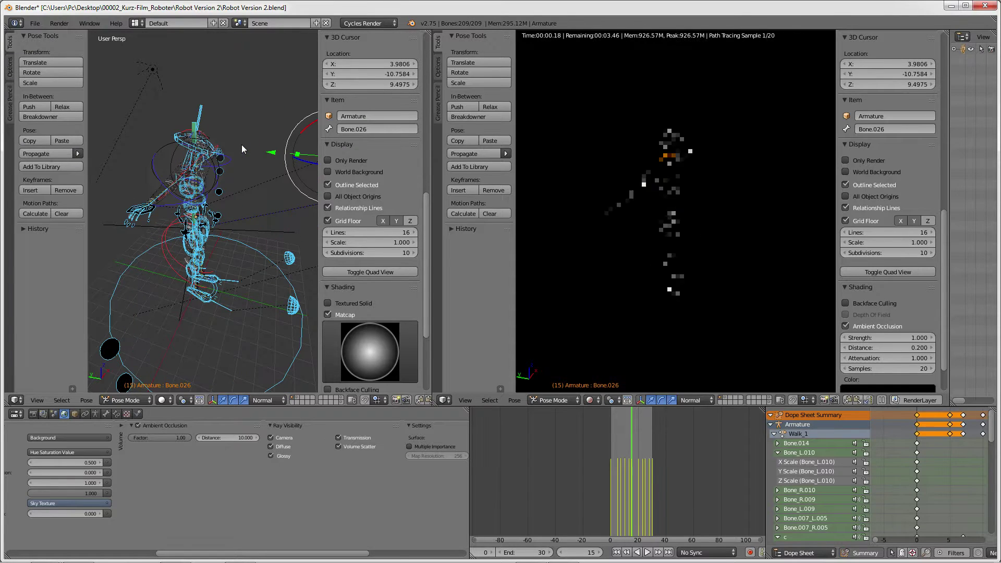
key(Right)
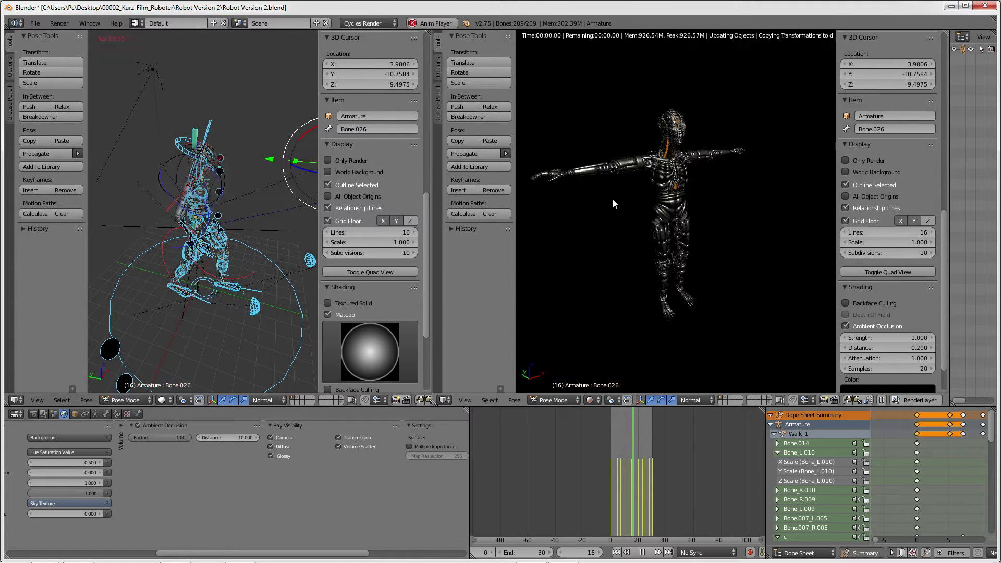
Step: Zoom the rendered preview in to a close-up of the robot's head
scroll(693, 177, up, 2)
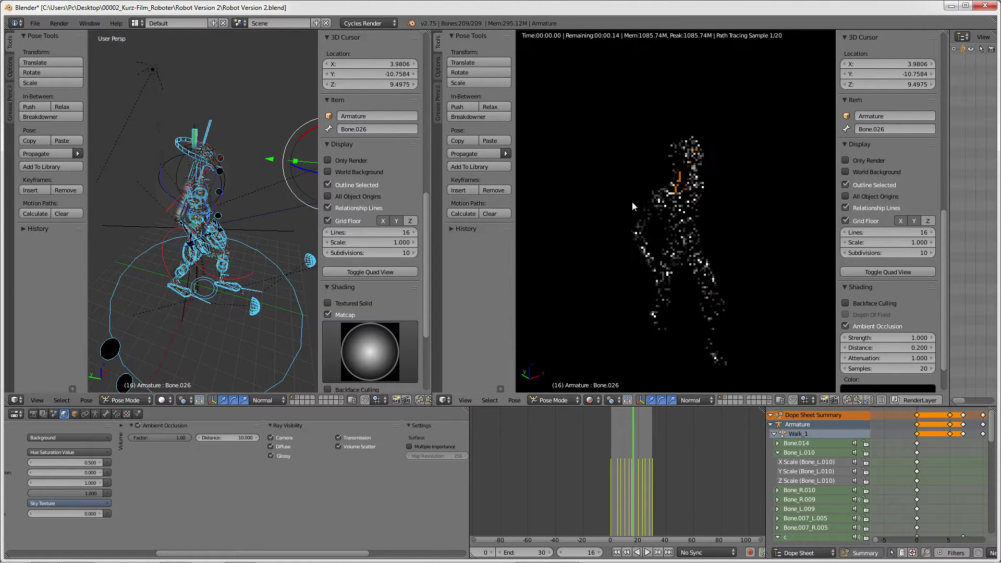
scroll(642, 219, up, 3)
scroll(731, 191, down, 1)
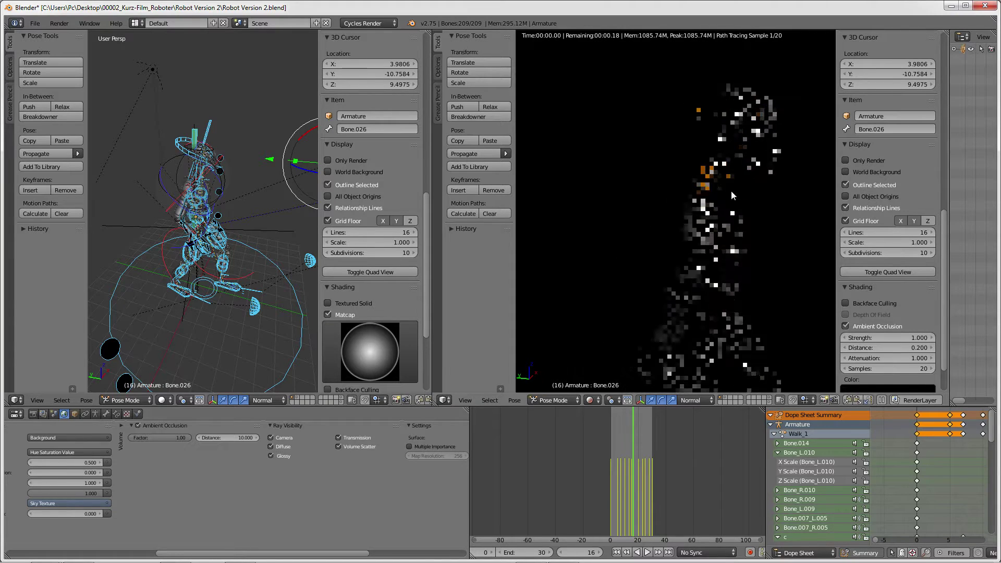
scroll(708, 230, down, 1)
scroll(629, 226, up, 1)
scroll(627, 226, up, 2)
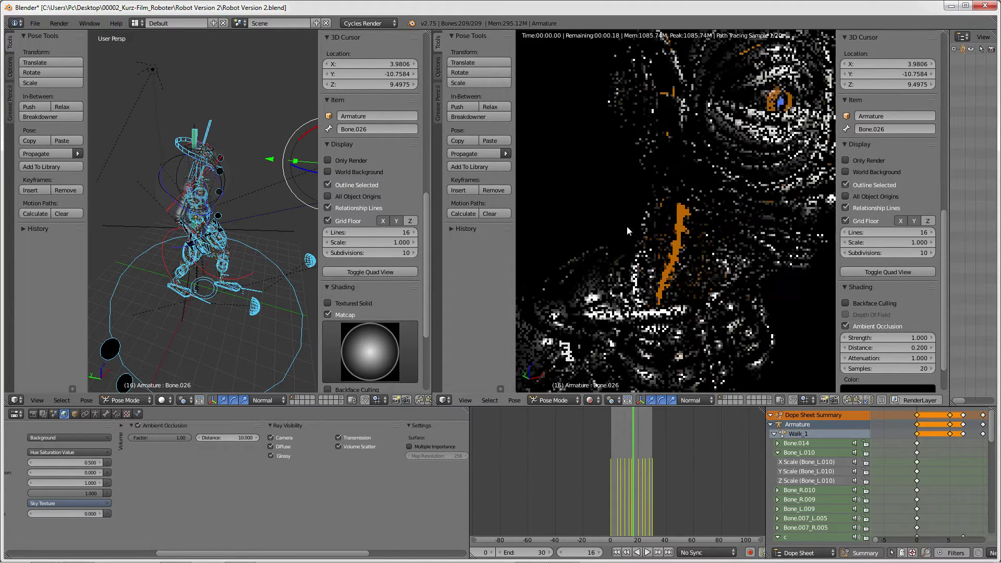
scroll(605, 252, up, 1)
scroll(603, 255, up, 1)
scroll(603, 255, down, 2)
scroll(603, 255, up, 1)
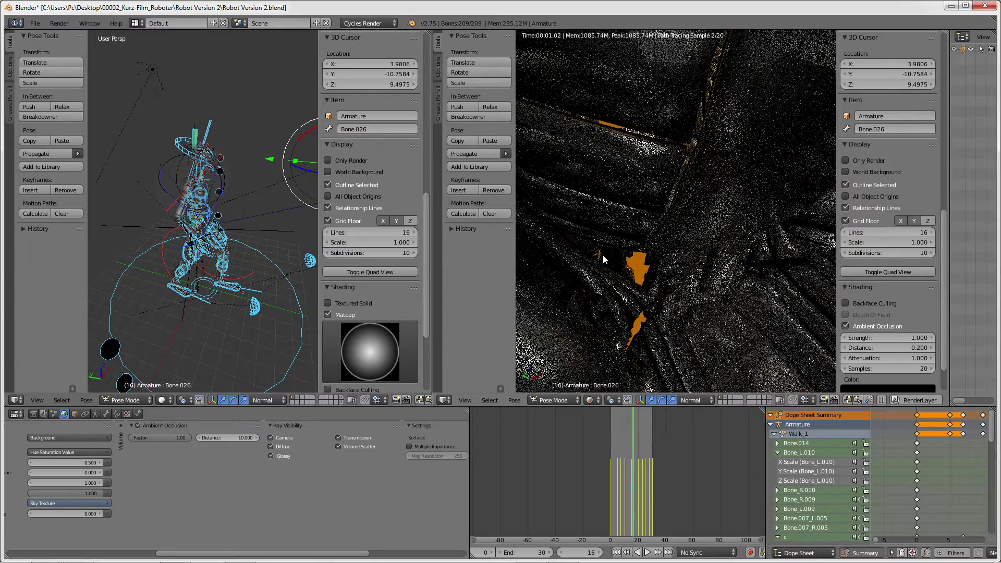
scroll(603, 255, up, 1)
scroll(691, 180, up, 1)
scroll(687, 182, down, 1)
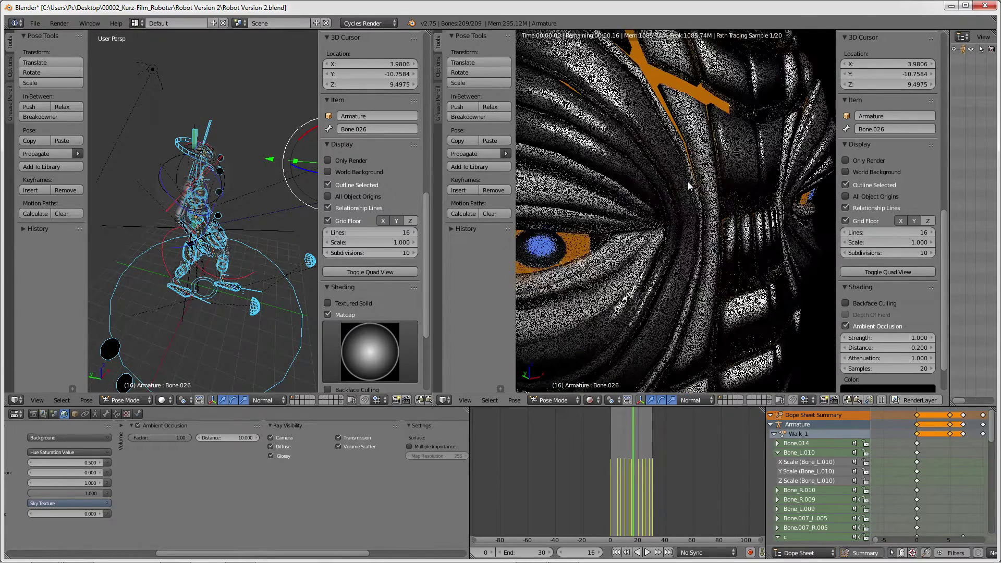
scroll(687, 182, down, 1)
scroll(688, 182, down, 3)
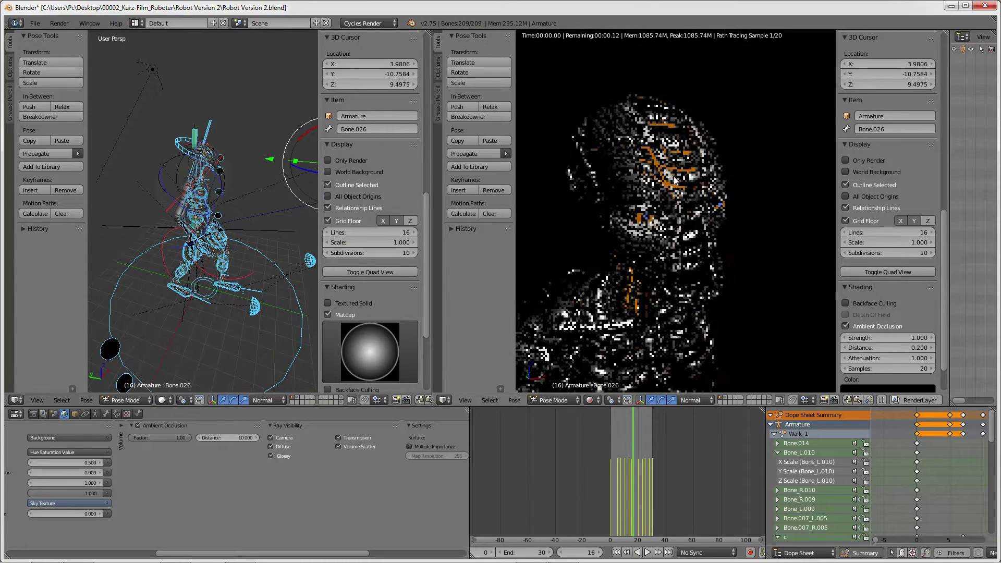
Step: Set the World Sky Texture strength to 6, then drag it up to 18.2
mouse_move(708, 194)
middle_down()
mouse_move(625, 172)
mouse_move(715, 180)
mouse_move(694, 181)
middle_up()
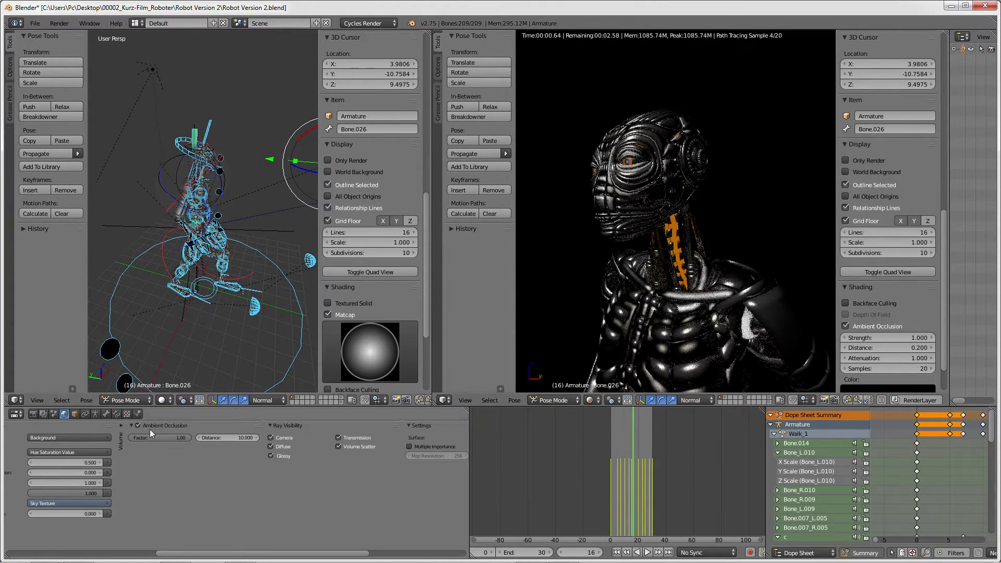
mouse_move(91, 515)
mouse_down()
mouse_move(125, 515)
mouse_move(85, 516)
mouse_up()
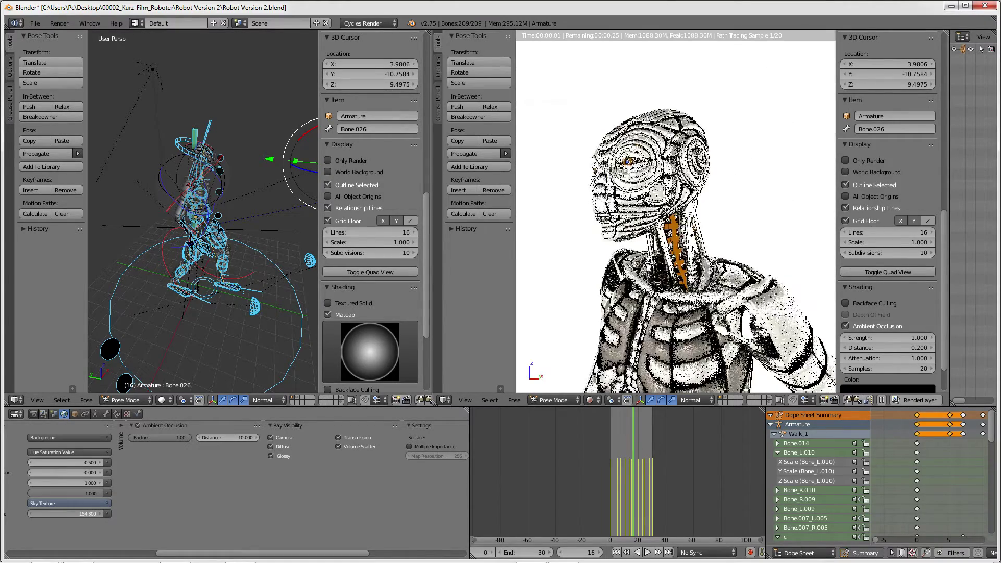
middle_drag(554, 234, 586, 230)
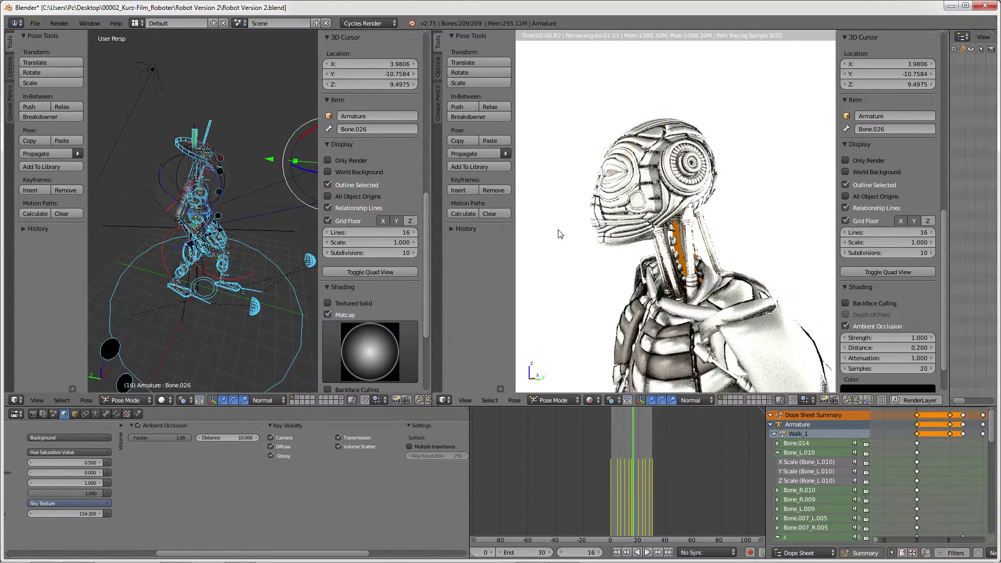
click(85, 513)
text(6)
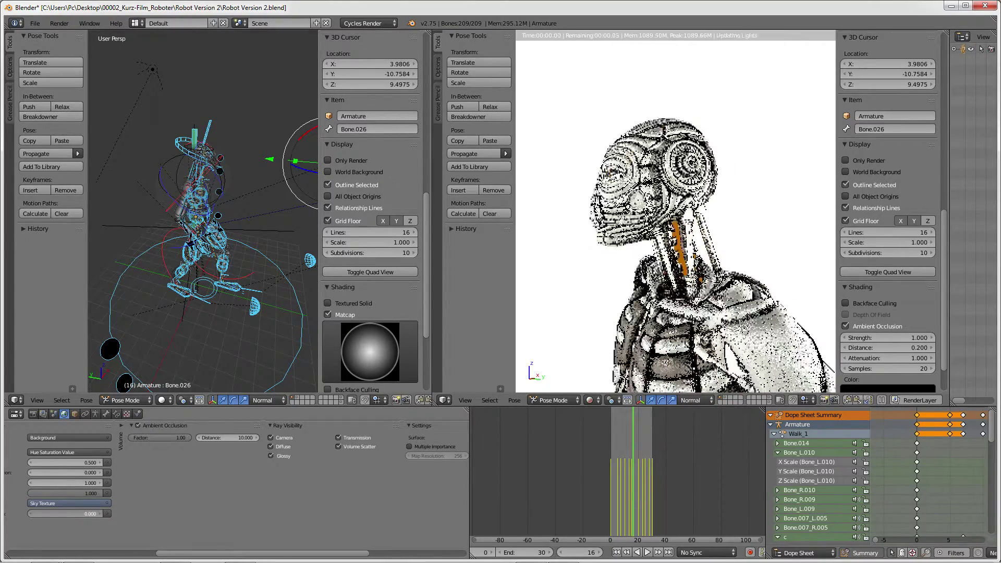
key(Return)
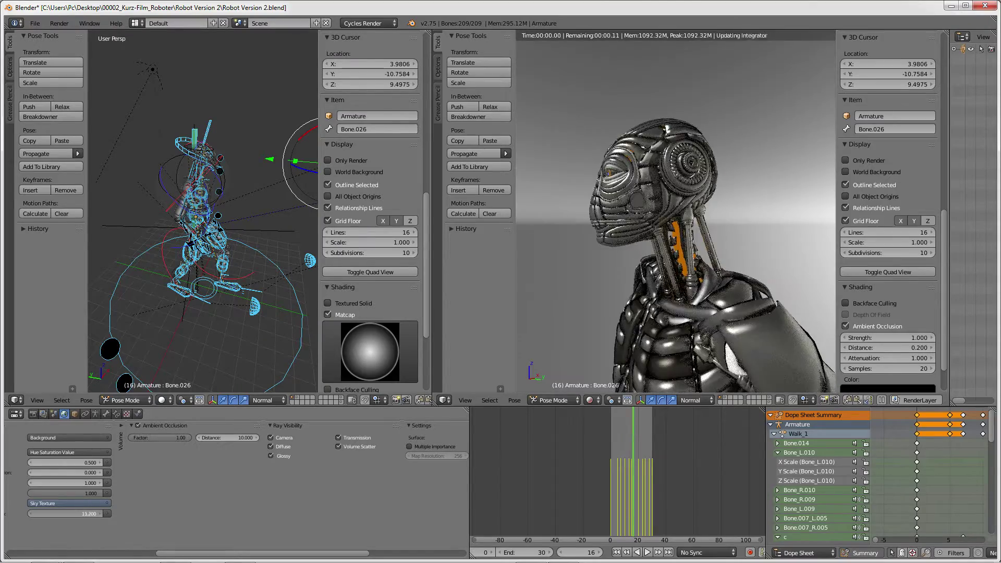
drag(85, 514, 105, 513)
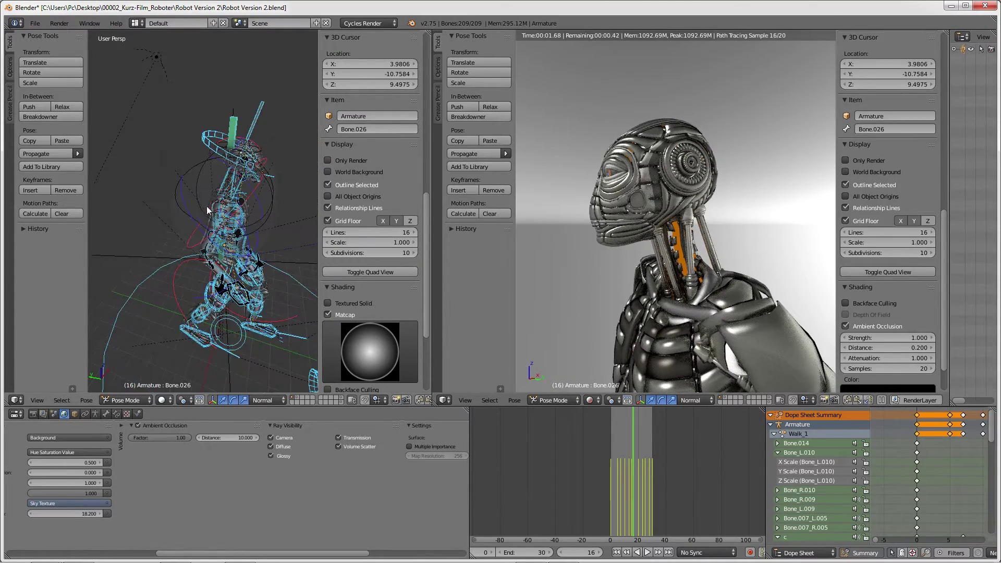
middle_drag(199, 203, 206, 206)
Step: Select the jaw bone Bone.015 and start moving it
scroll(208, 207, up, 5)
right_click(230, 239)
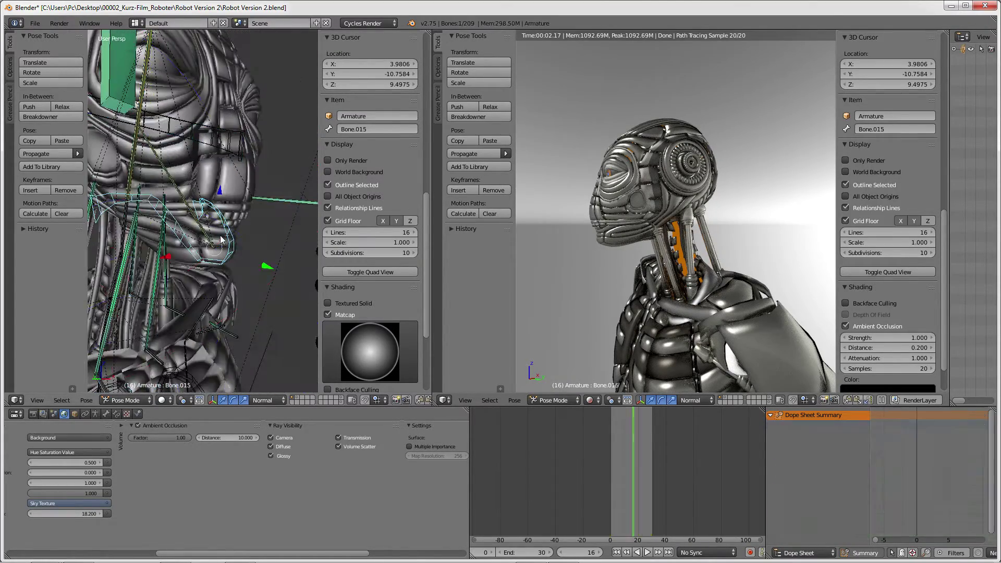
mouse_move(230, 239)
middle_down()
mouse_move(216, 248)
mouse_move(258, 200)
middle_up()
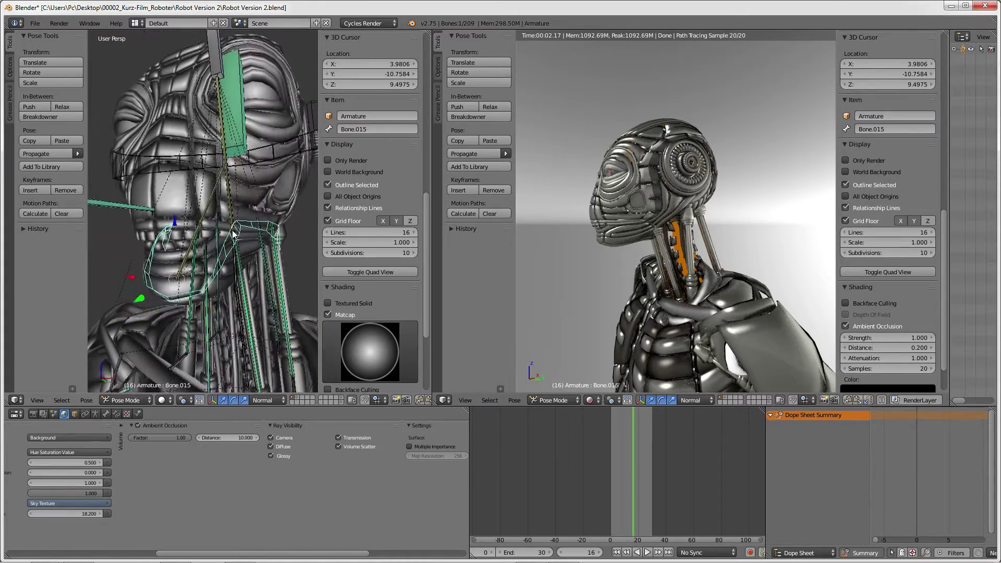
key(g)
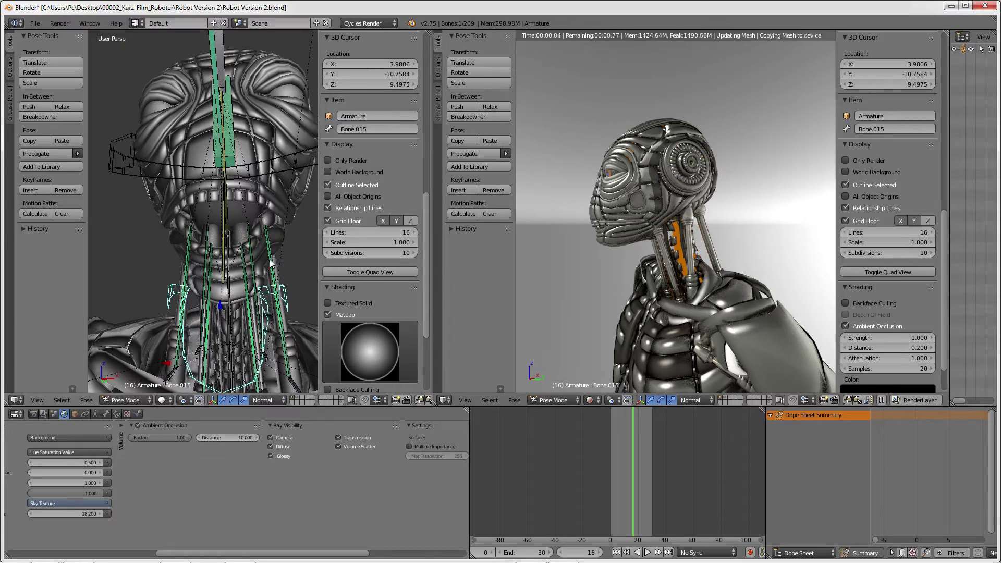
Step: Orbit the rendered preview through front and three-quarter views of the robot's head
key(KP_1)
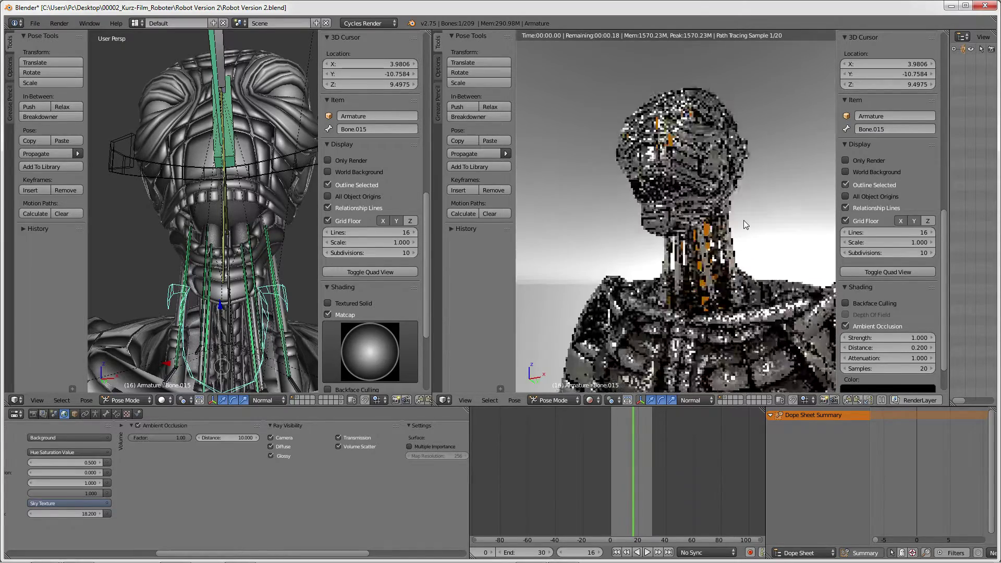
key(KP_6)
key(KP_6)
key(KP_6)
scroll(744, 220, up, 2)
key(KP_2)
key(KP_2)
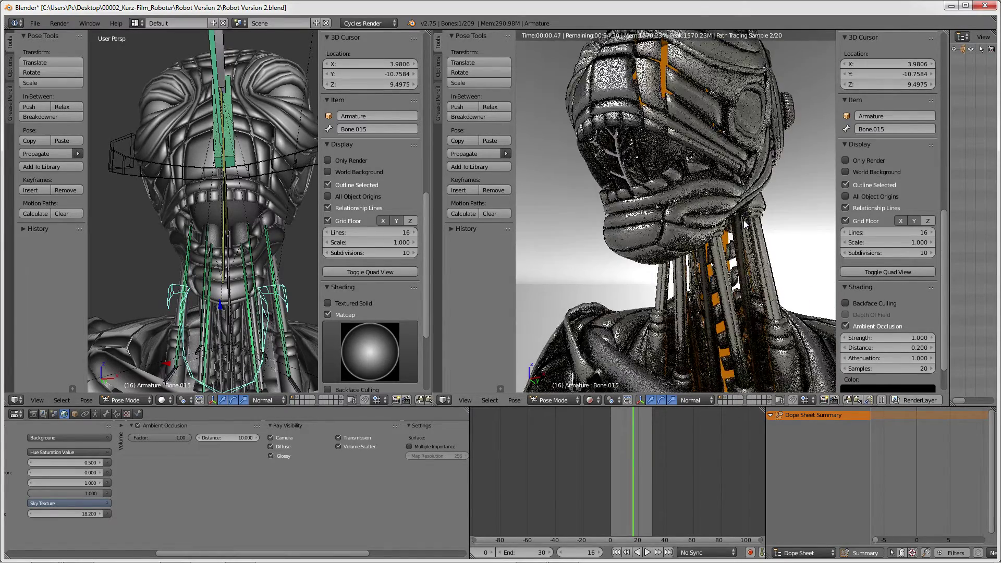
key(KP_8)
key(KP_8)
scroll(738, 220, down, 2)
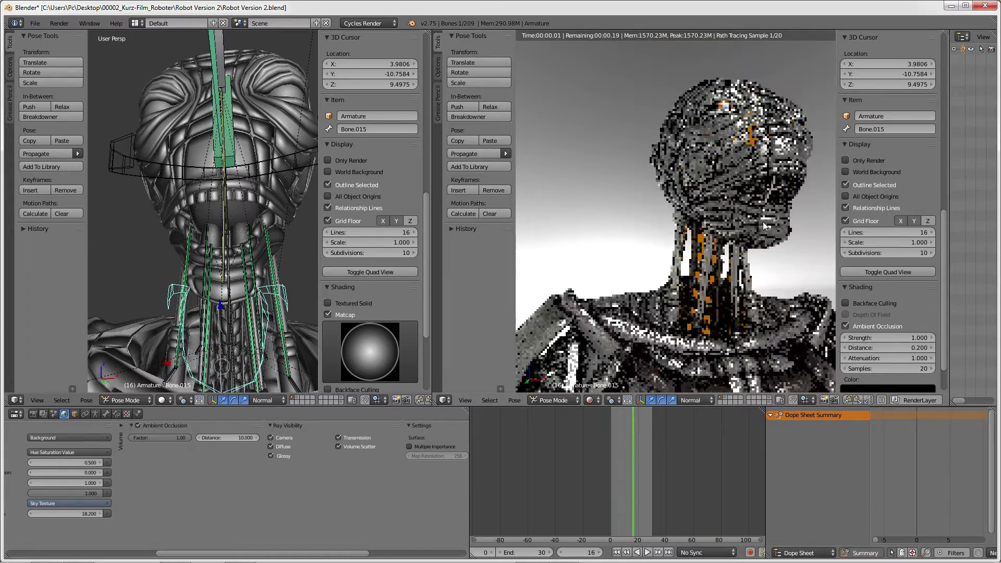
middle_drag(686, 231, 760, 237)
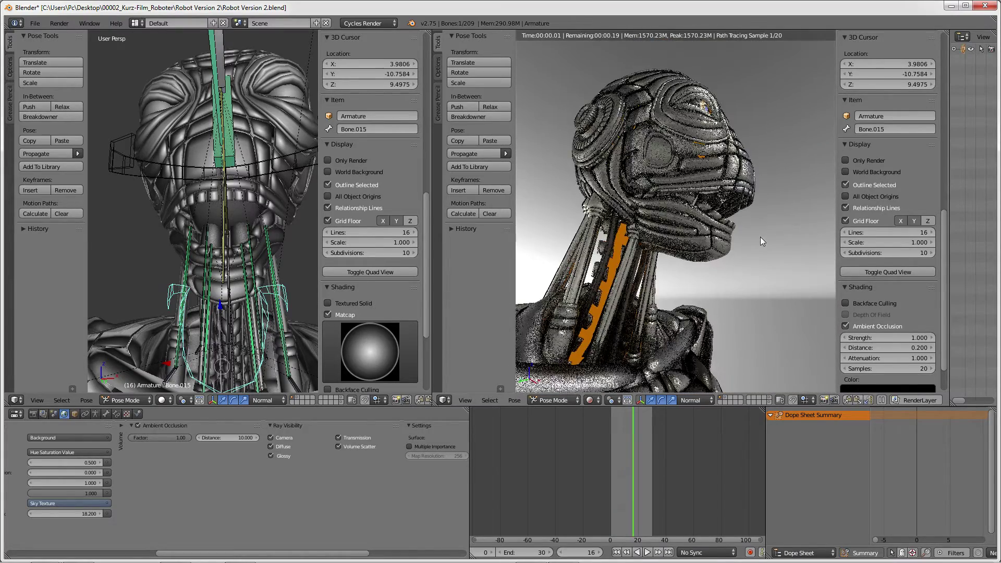
Step: Move Bone.015 to a new jaw position while viewing the head from the side
mouse_move(286, 297)
middle_down()
mouse_move(222, 239)
mouse_move(293, 219)
middle_up()
drag(321, 211, 416, 224)
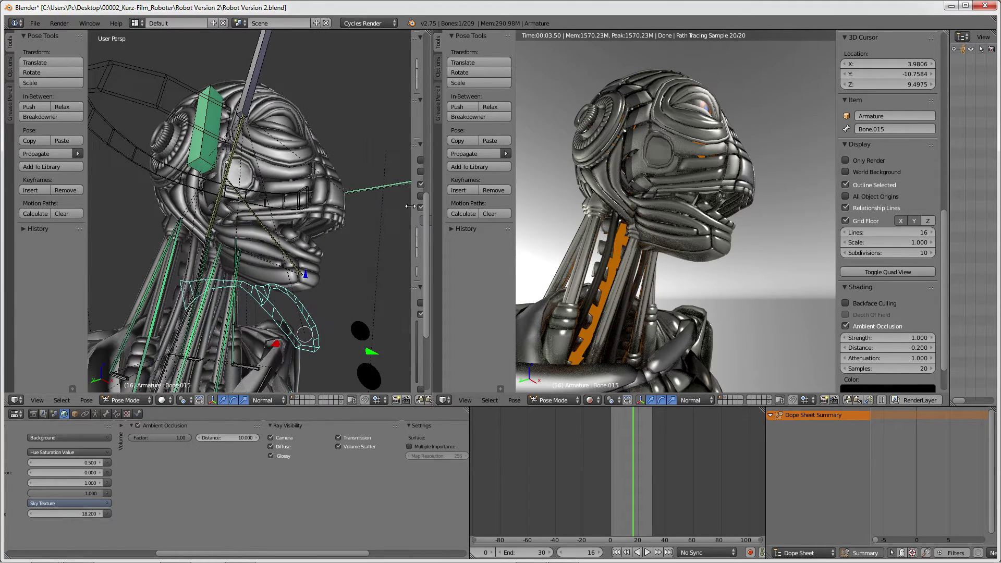
scroll(317, 230, up, 1)
key(g)
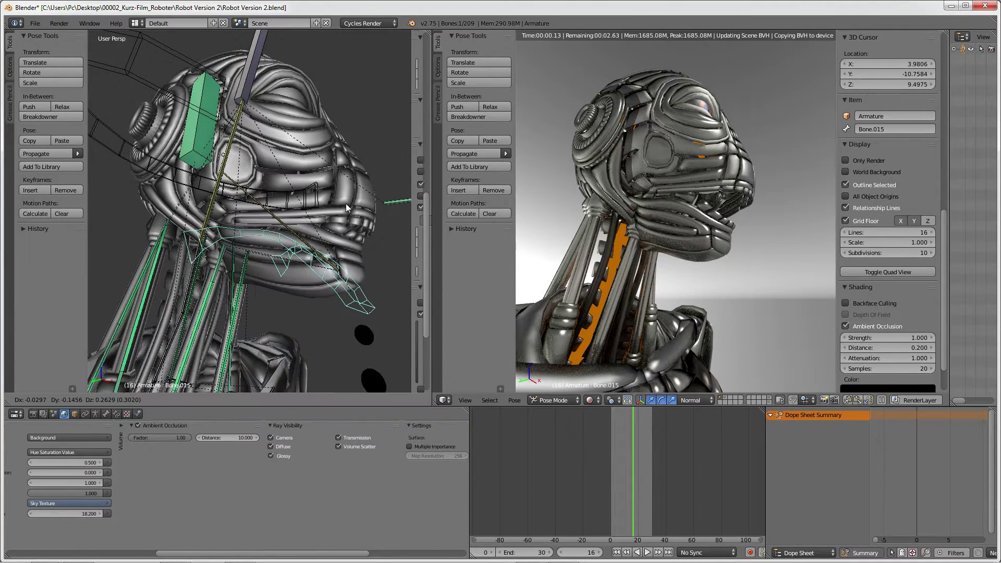
click(319, 279)
middle_drag(320, 279, 259, 264)
Step: Reposition Bone.015 again from the front, then cancel two further jaw moves
key(g)
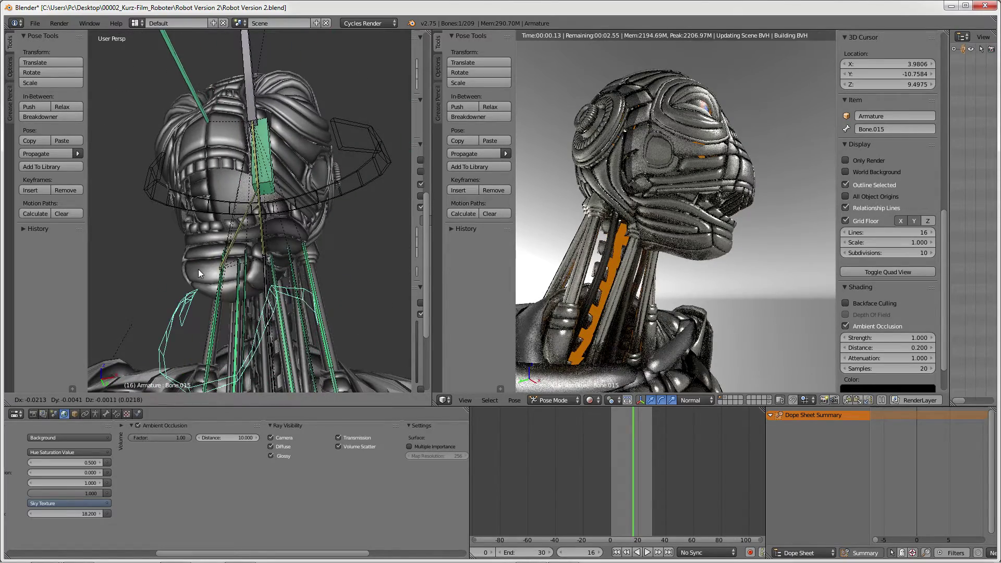
click(240, 290)
middle_drag(240, 290, 202, 271)
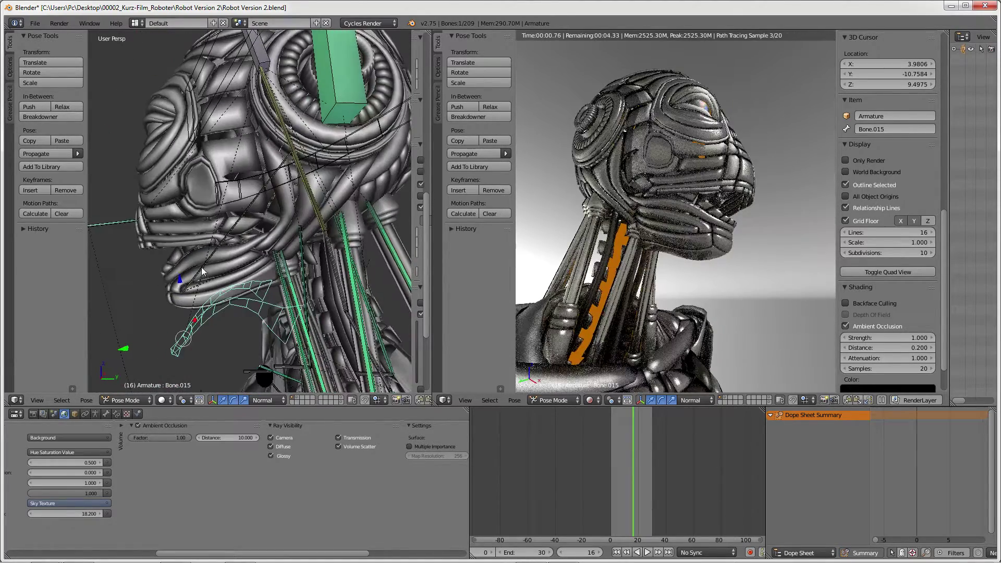
key(g)
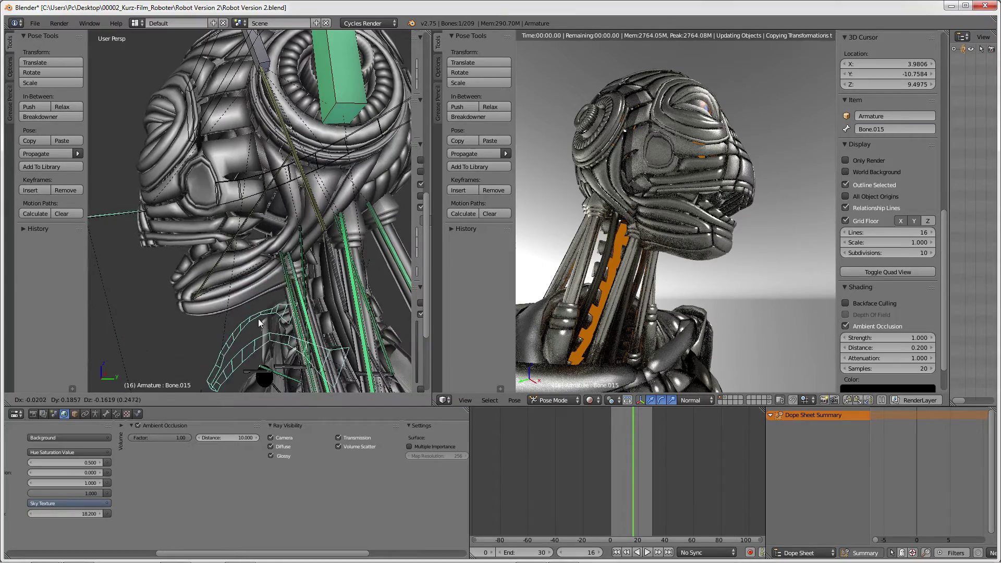
right_click(204, 271)
key(g)
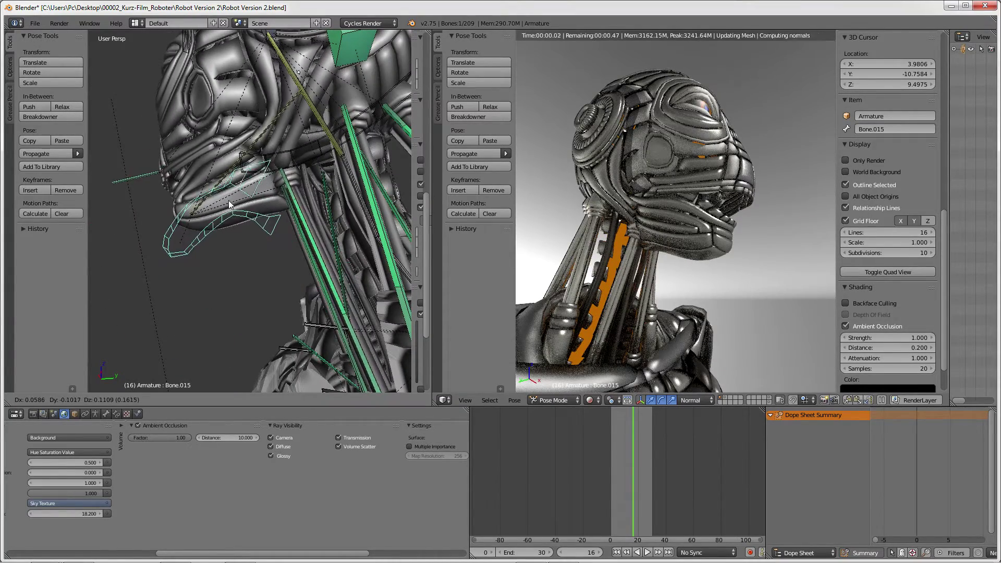
right_click(229, 188)
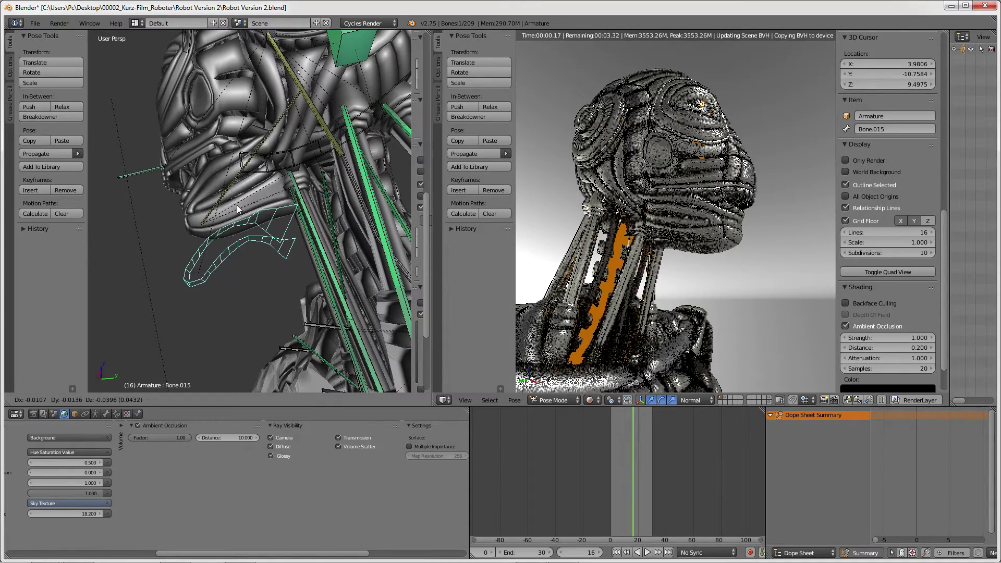
scroll(229, 189, down, 3)
middle_drag(230, 184, 317, 208)
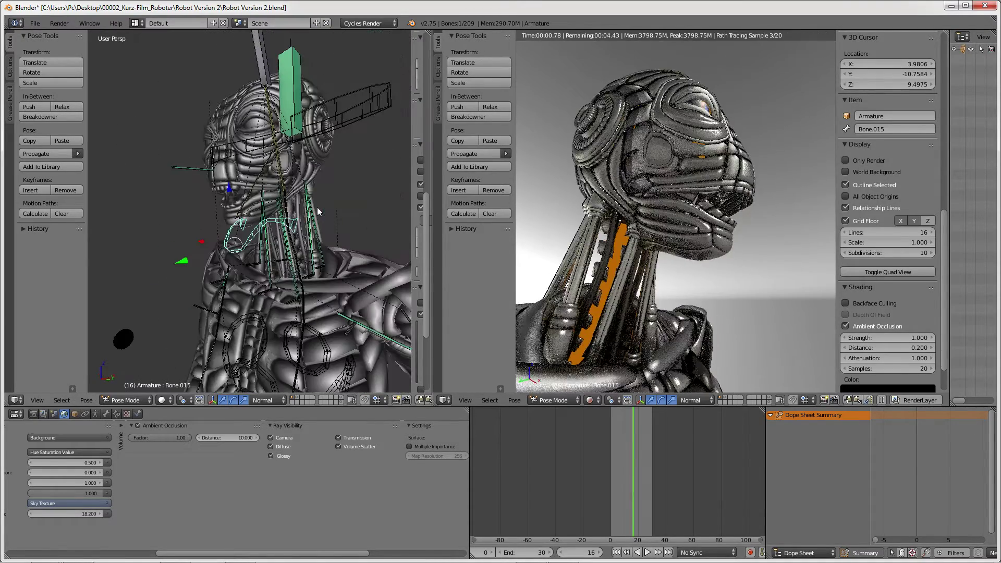
Step: Select all bones and clear their rotation and location back to rest pose
key(a)
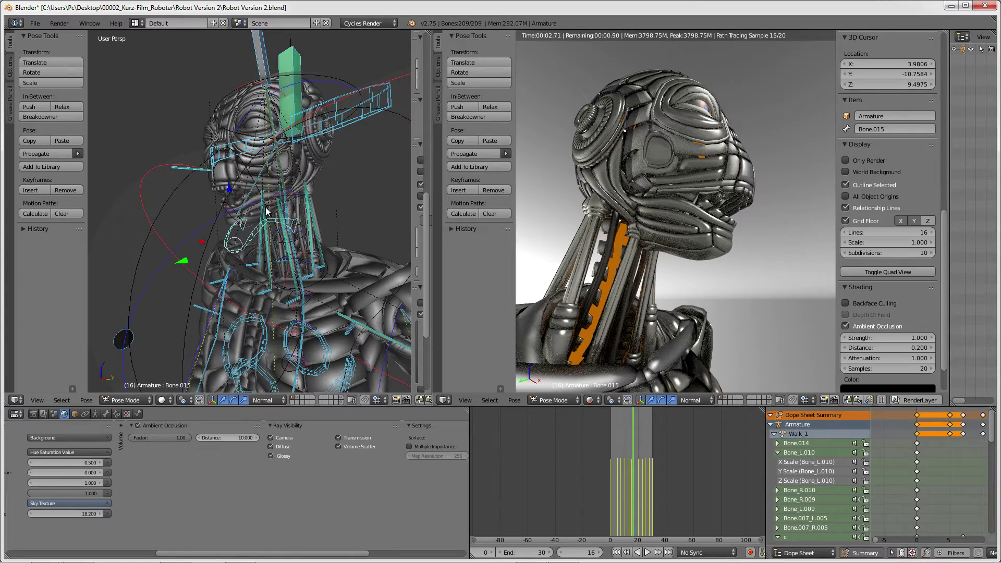
key(alt+r)
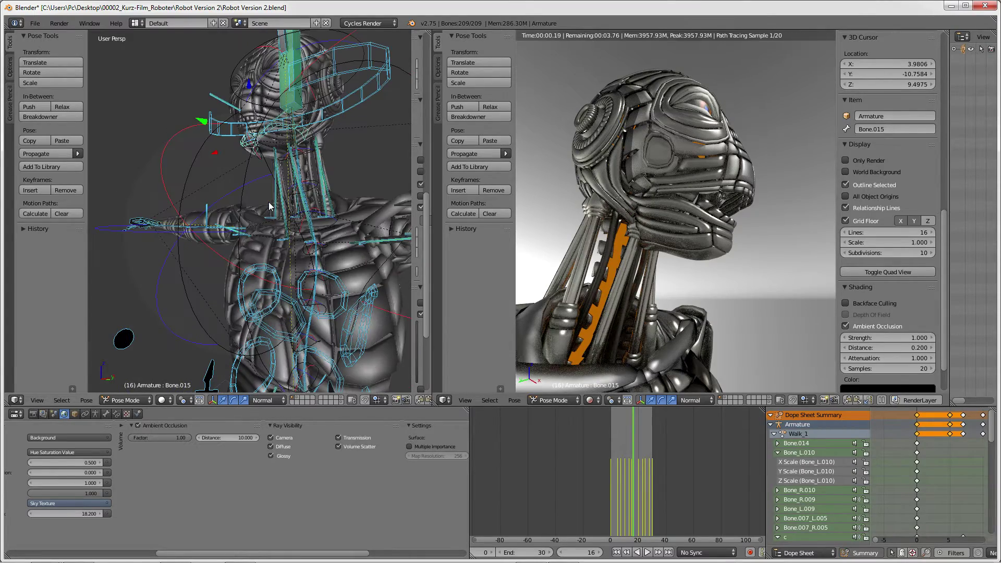
key(alt+g)
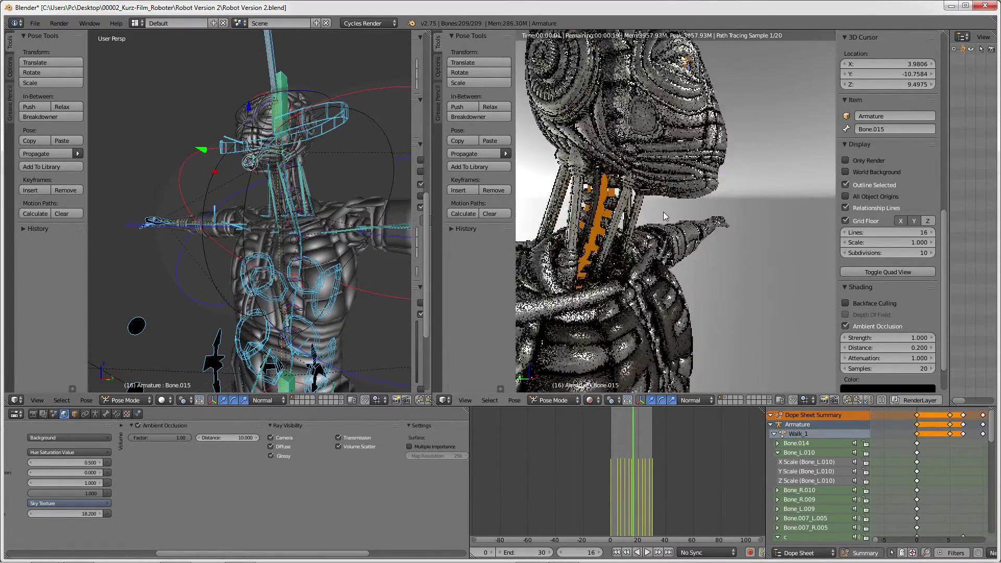
Step: Orbit the render preview around the robot and show the Scene properties' Simplify settings
mouse_move(663, 212)
middle_down()
mouse_move(740, 221)
mouse_move(722, 139)
mouse_move(726, 282)
mouse_move(719, 127)
mouse_move(688, 215)
mouse_move(624, 209)
mouse_move(677, 214)
middle_up()
scroll(699, 217, down, 3)
scroll(731, 204, down, 3)
scroll(720, 201, down, 2)
scroll(689, 215, up, 3)
scroll(625, 208, up, 2)
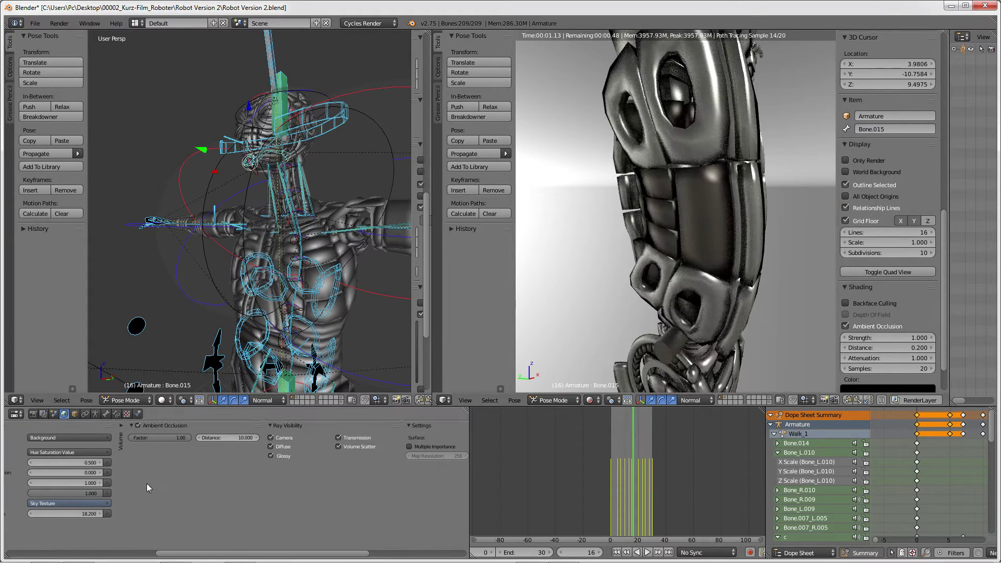
click(55, 415)
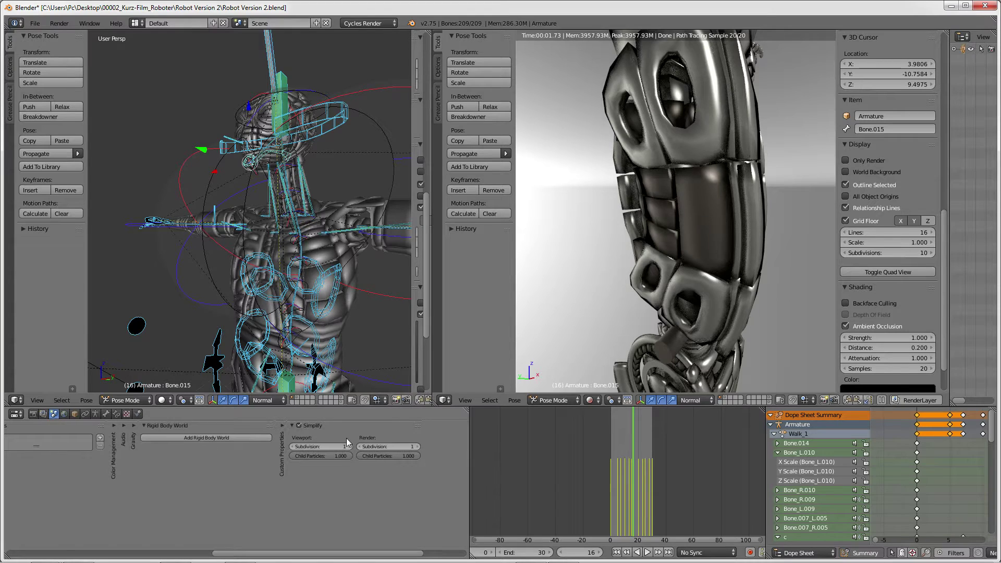
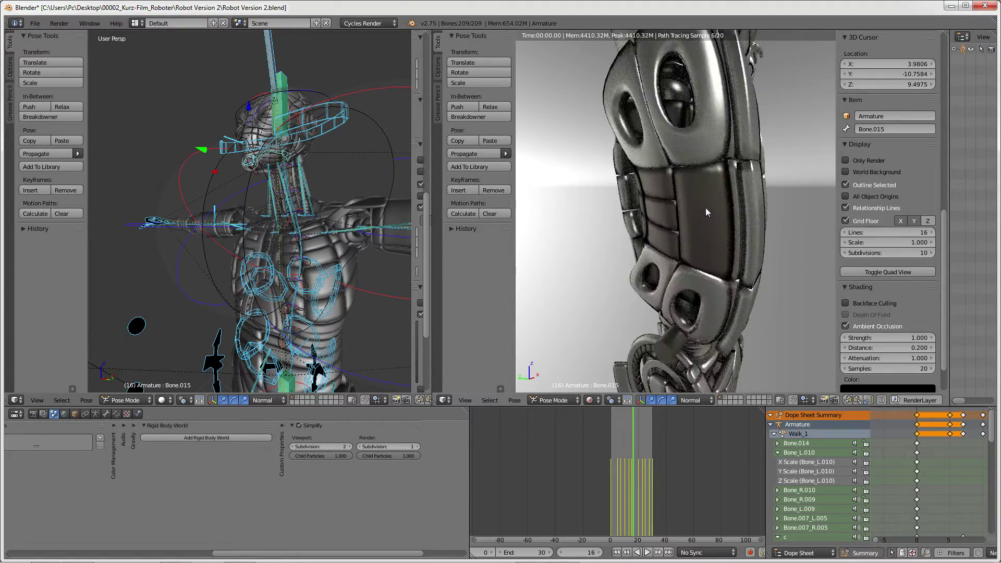
Step: Orbit and zoom both viewports onto the robot's legs and floor
middle_drag(706, 208, 577, 197)
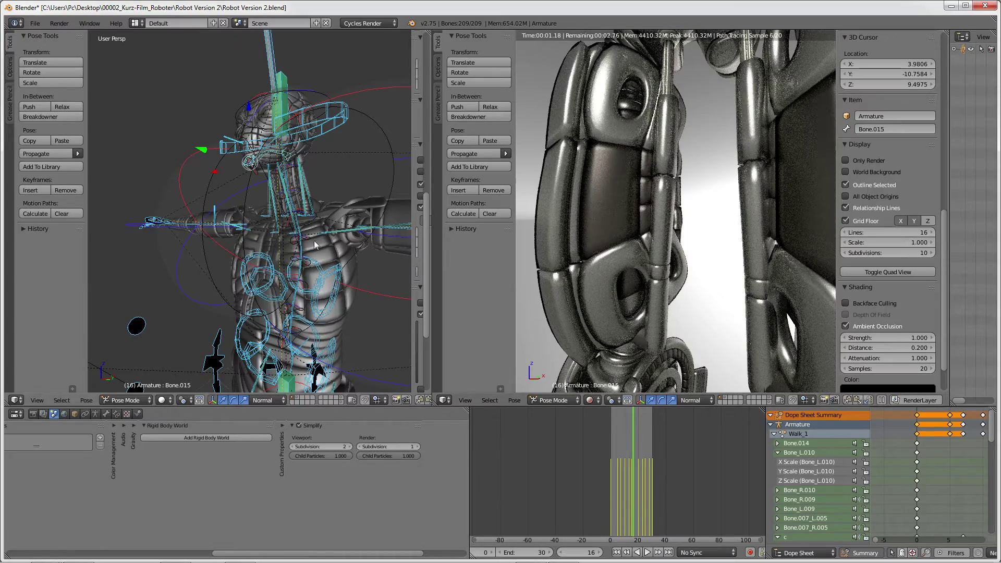
mouse_move(659, 205)
middle_down()
mouse_move(581, 178)
mouse_move(599, 206)
mouse_move(577, 189)
mouse_move(620, 164)
mouse_move(571, 156)
middle_up()
scroll(577, 189, up, 3)
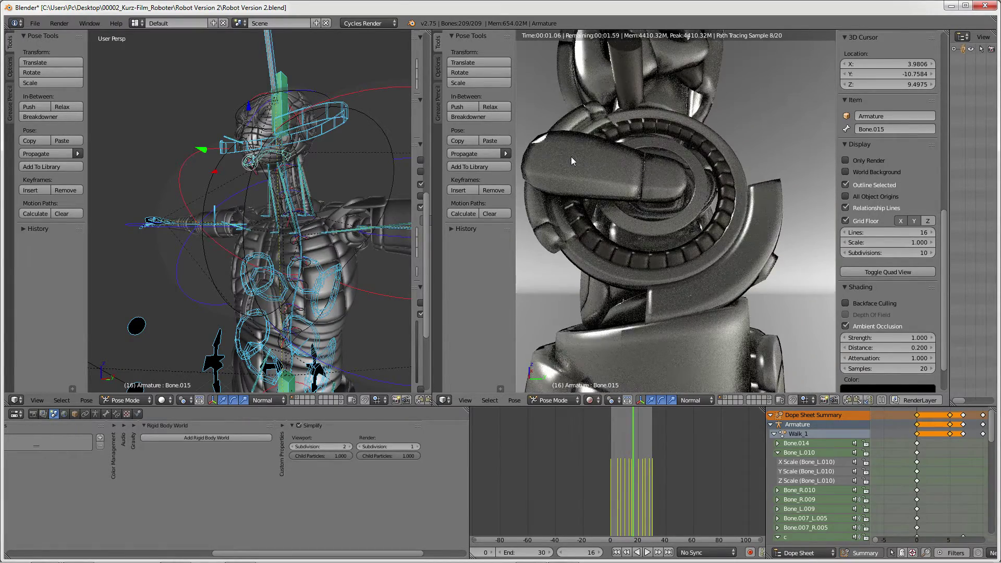
middle_drag(246, 287, 281, 109)
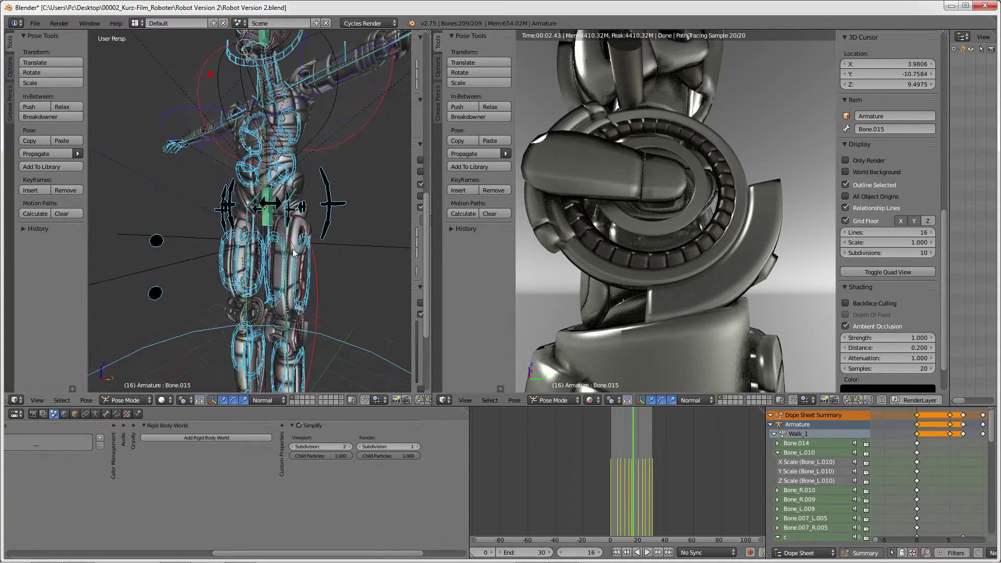
scroll(266, 172, up, 2)
scroll(251, 238, up, 2)
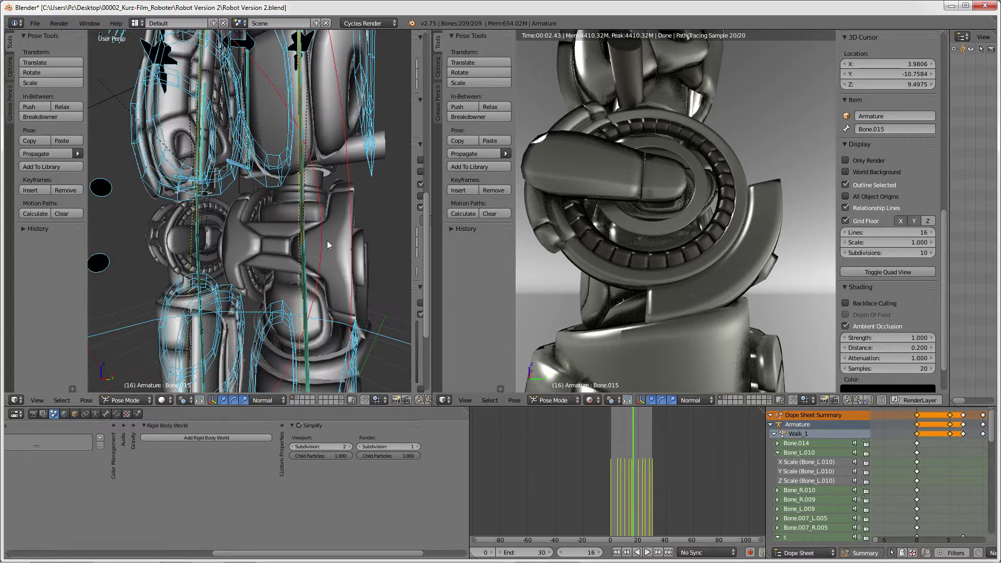
Step: Switch to Object Mode, then frame and hide the Sphere.078 joint cover
key(ctrl+Tab)
right_click(325, 239)
key(KP_Decimal)
scroll(268, 233, up, 2)
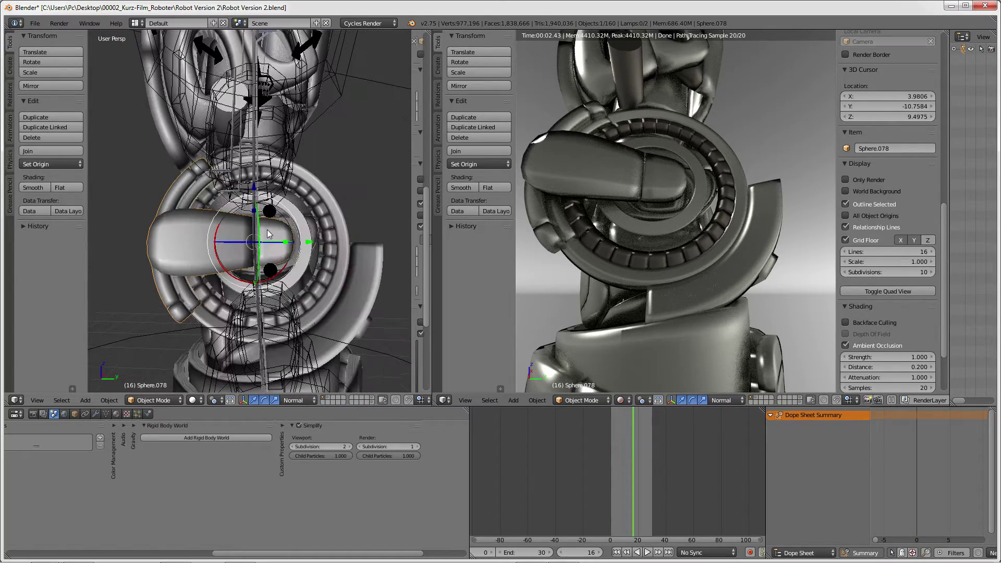
key(h)
Step: Hide the large ring around the exposed leg joint
middle_drag(552, 211, 600, 210)
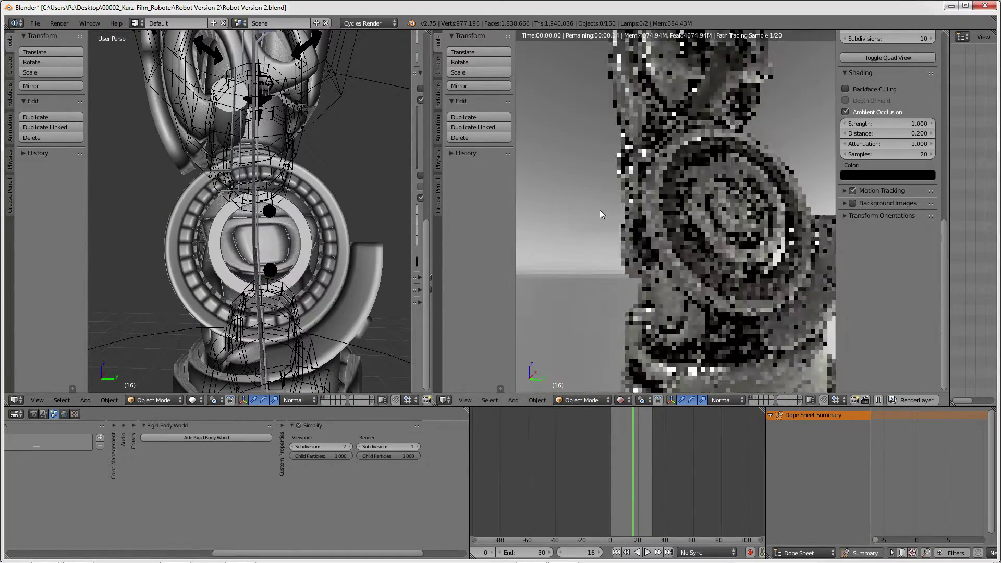
scroll(627, 208, down, 5)
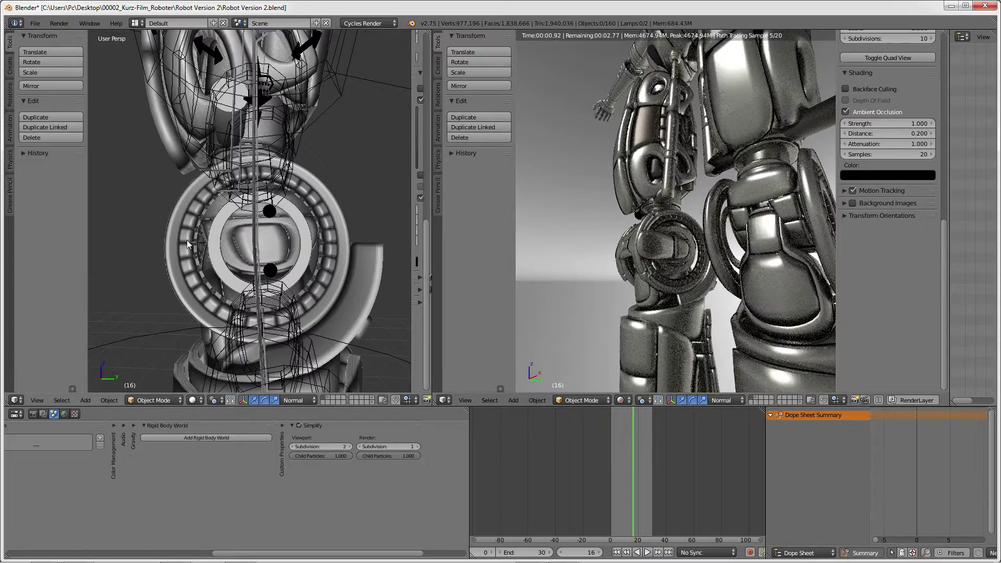
right_click(161, 238)
key(h)
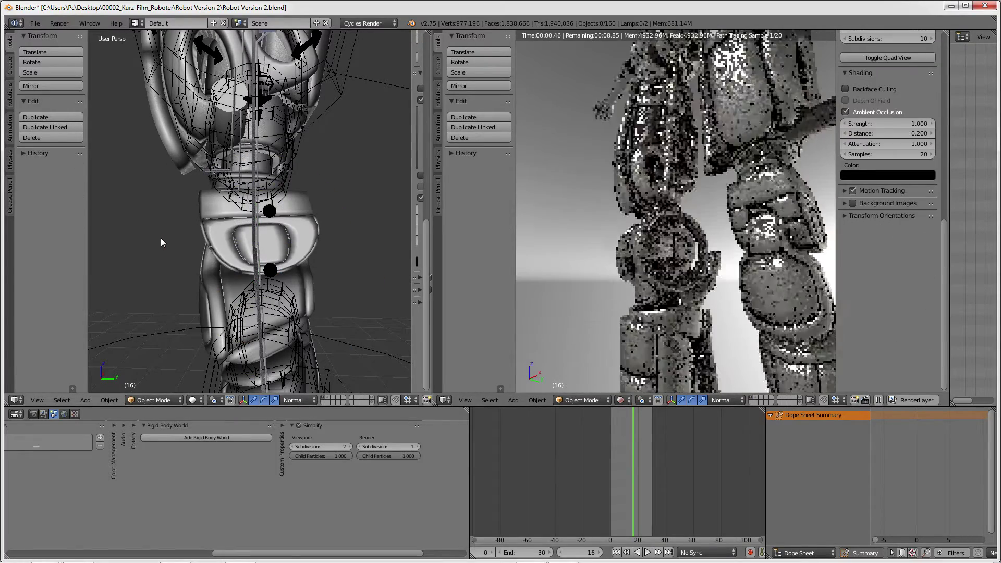
Step: Orbit the rendered preview out to show both hanging legs
middle_drag(593, 232, 570, 231)
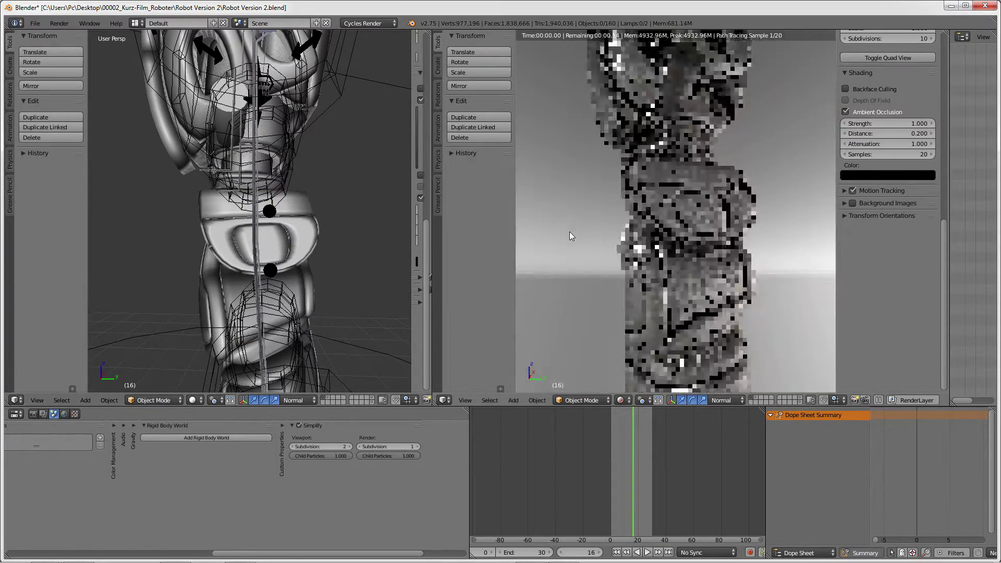
scroll(712, 212, down, 2)
scroll(719, 234, down, 2)
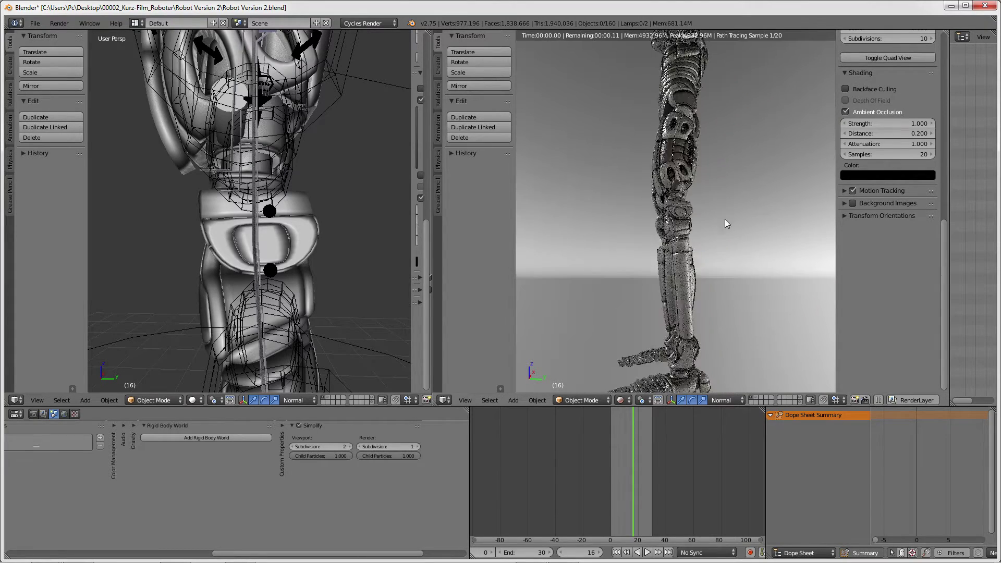
scroll(725, 219, down, 1)
middle_drag(732, 192, 670, 269)
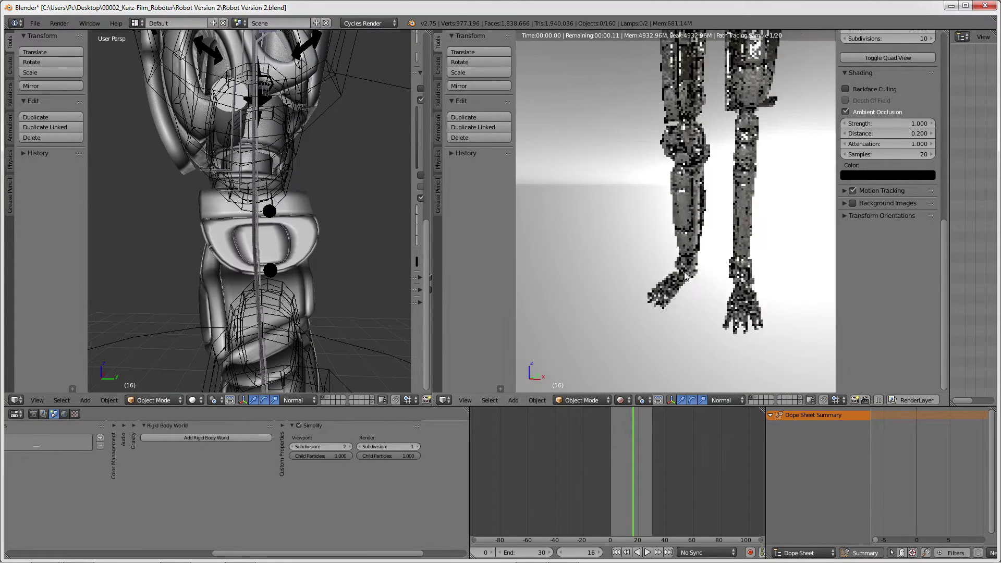
scroll(670, 269, up, 2)
Step: Bring the robot's hand into view, closer and from a lower angle
middle_drag(605, 292, 662, 221)
scroll(659, 229, up, 2)
scroll(662, 221, up, 2)
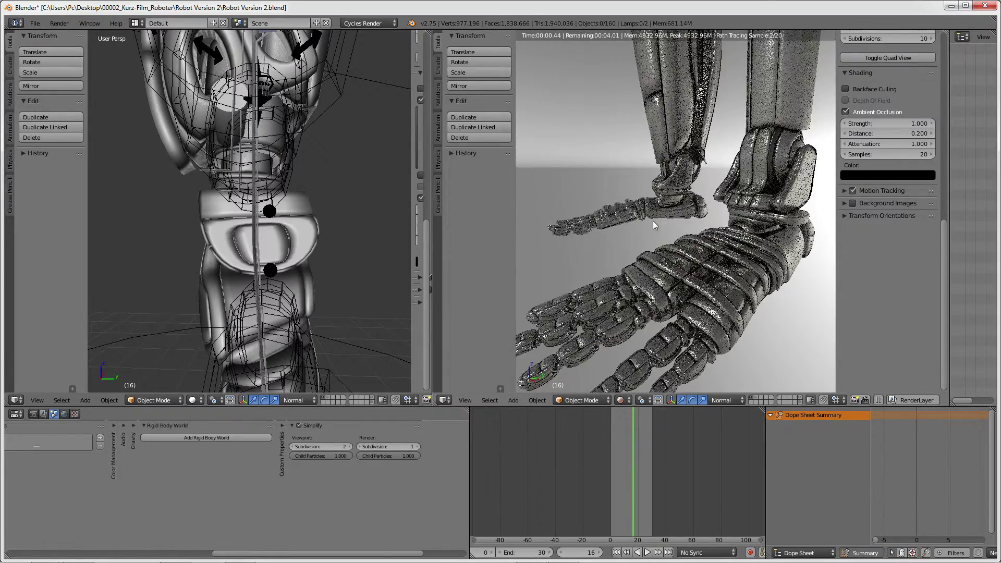
middle_drag(657, 285, 743, 241)
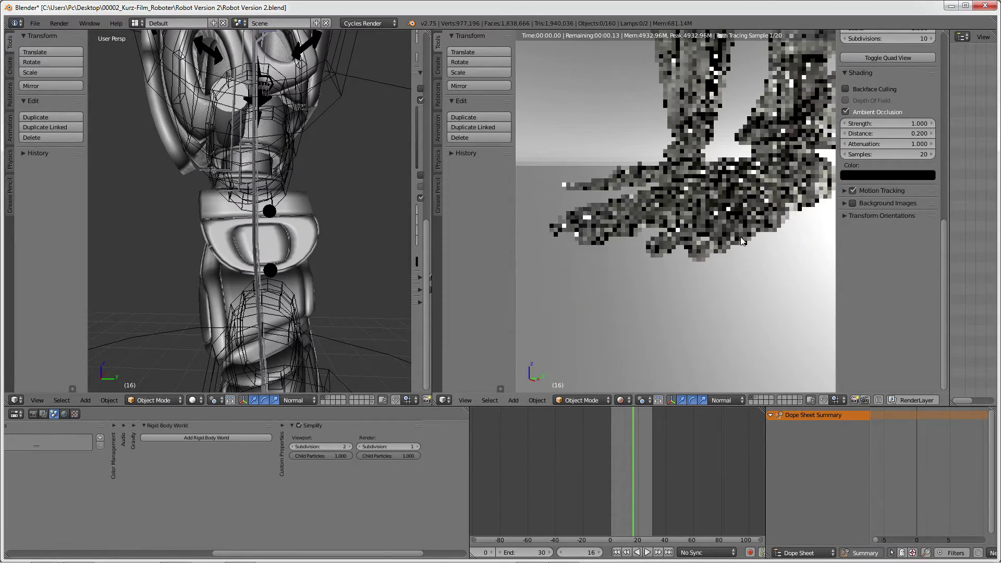
scroll(743, 241, up, 2)
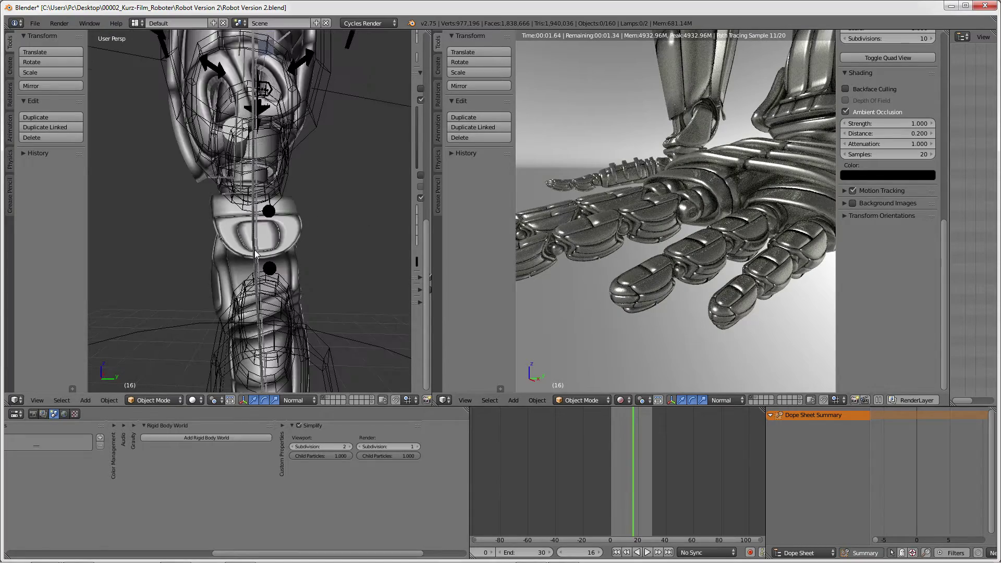
scroll(255, 249, down, 3)
mouse_move(255, 250)
middle_down()
mouse_move(251, 173)
mouse_move(217, 255)
mouse_move(236, 201)
mouse_move(241, 231)
mouse_move(202, 290)
mouse_move(241, 257)
mouse_move(211, 223)
mouse_move(276, 264)
mouse_move(270, 233)
mouse_move(222, 275)
middle_up()
scroll(217, 255, up, 2)
Step: Select hand bone Bone_L.036 and return to Pose Mode
right_click(241, 288)
key(ctrl+Tab)
scroll(238, 288, up, 2)
mouse_move(221, 271)
middle_down()
mouse_move(204, 261)
mouse_move(198, 229)
mouse_move(158, 256)
middle_up()
Step: Select finger bone Bone_L.121, then cancel its move, leaving it unchanged
right_click(155, 252)
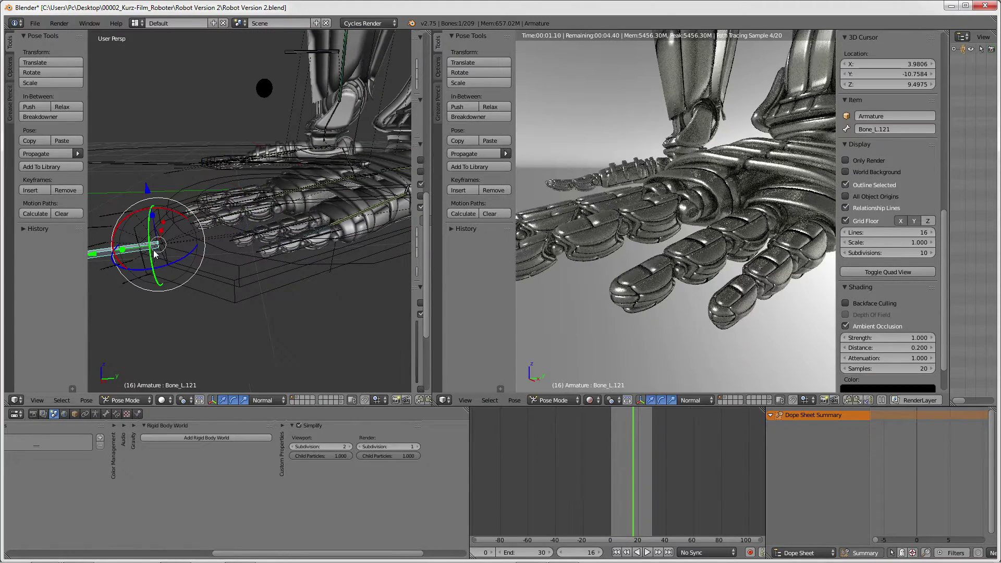
key(g)
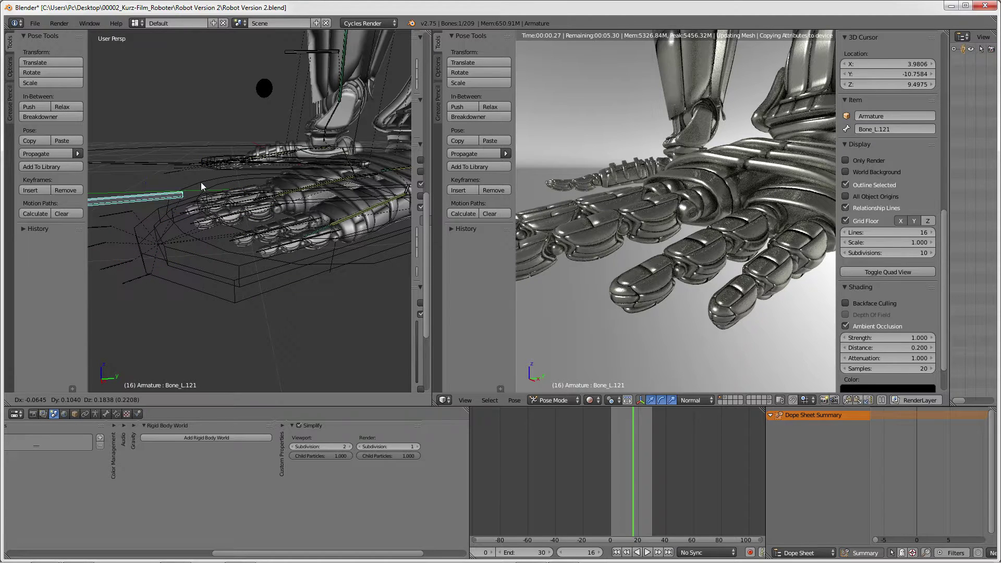
key(Escape)
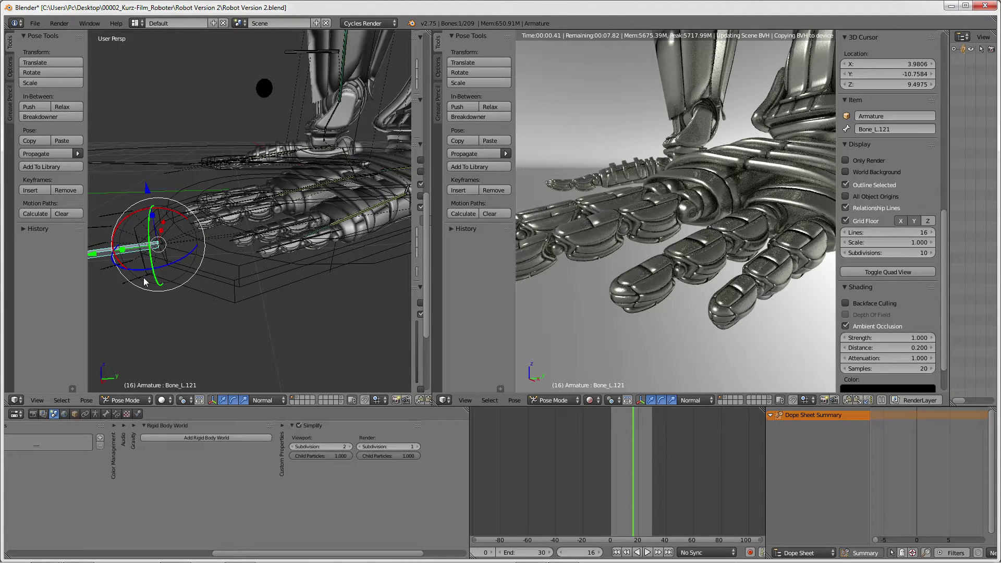
middle_drag(149, 279, 198, 209)
Step: Reposition finger bone Bone_L.044 three times to curl the finger
right_click(202, 198)
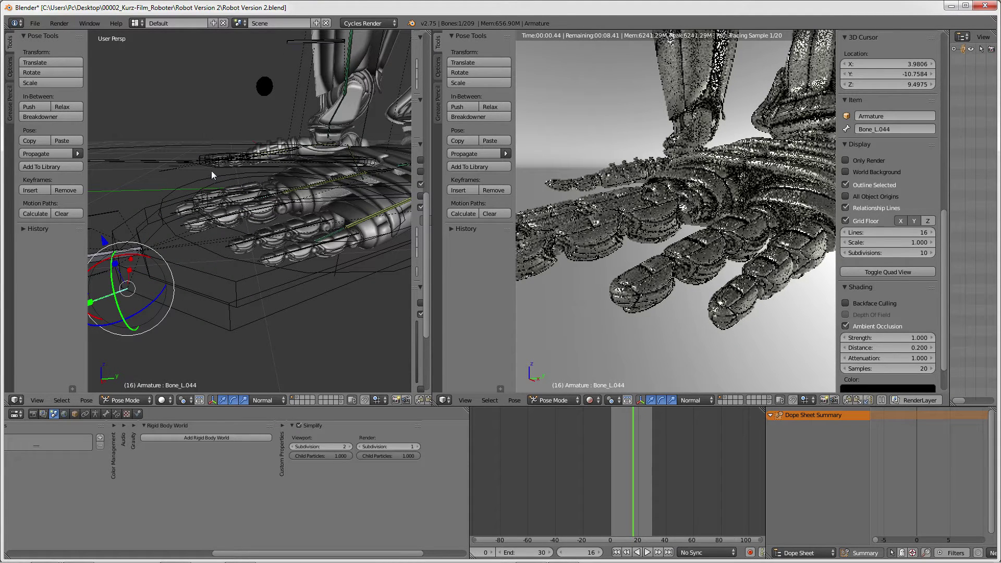
key(g)
click(263, 196)
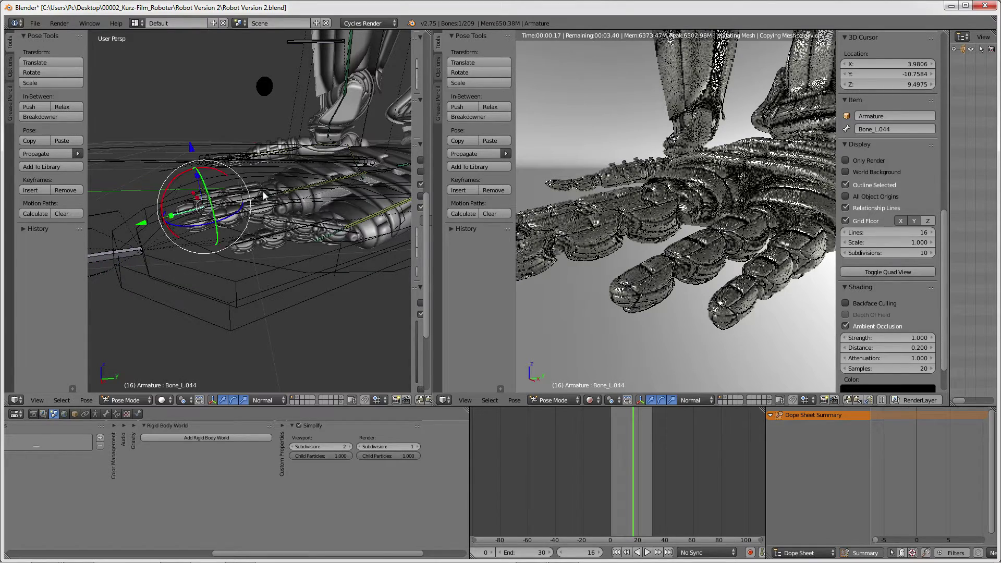
mouse_move(264, 195)
middle_down()
mouse_move(213, 172)
mouse_move(324, 193)
mouse_move(210, 189)
mouse_move(245, 198)
middle_up()
key(g)
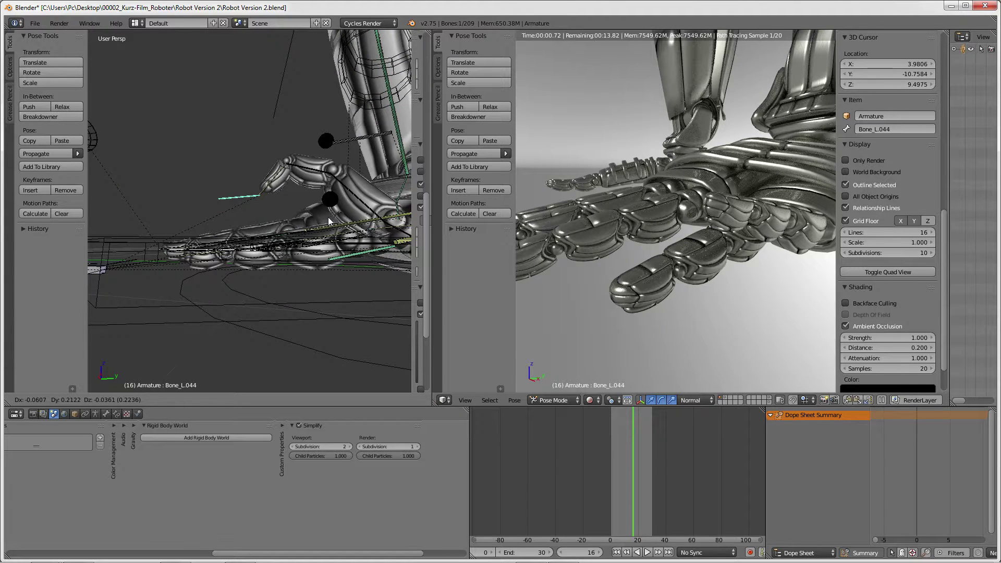
click(244, 223)
mouse_move(272, 219)
middle_down()
mouse_move(257, 223)
mouse_move(218, 280)
mouse_move(152, 283)
mouse_move(174, 290)
mouse_move(274, 257)
mouse_move(324, 208)
mouse_move(260, 239)
middle_up()
key(g)
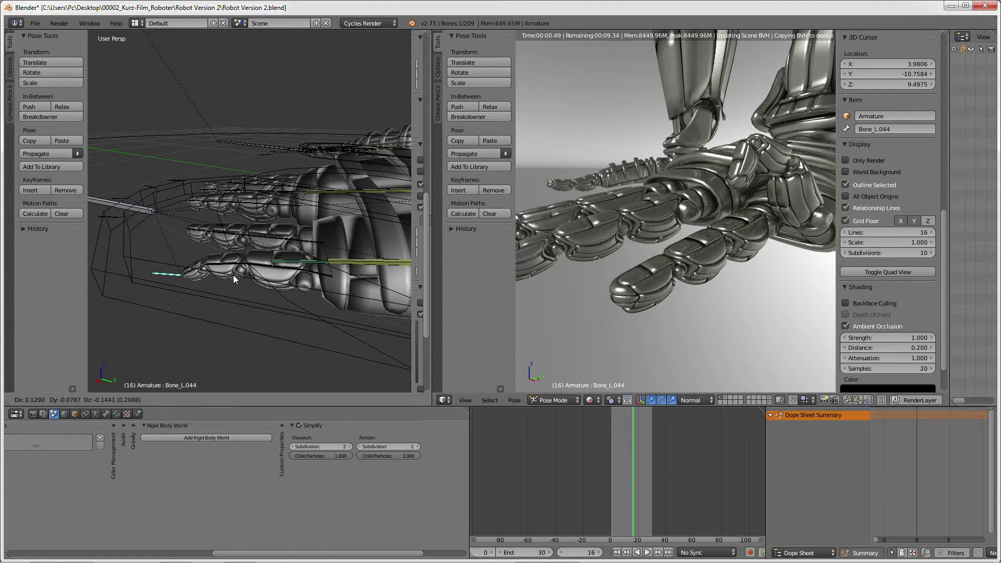
click(233, 275)
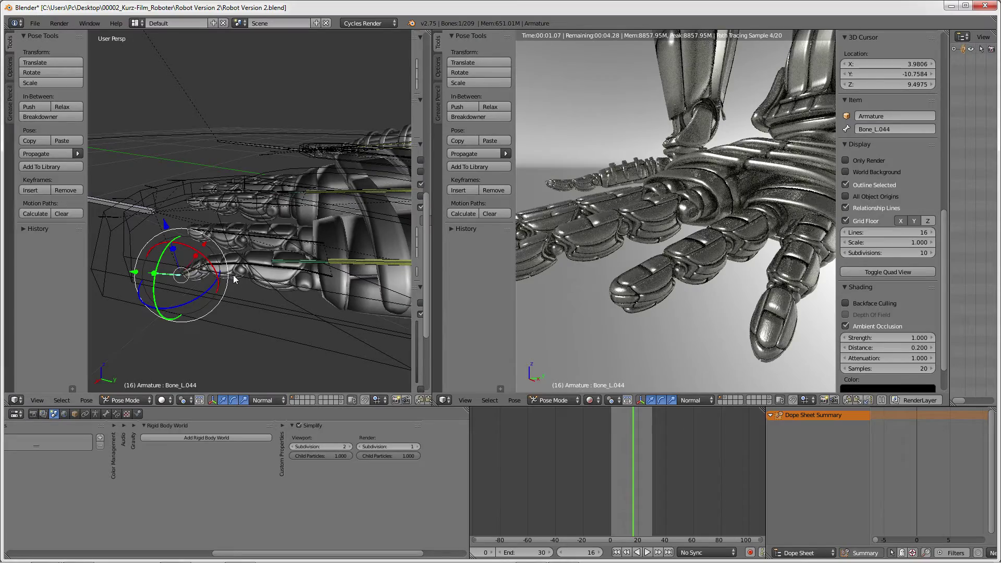
Step: Orbit up to the forearm and select all of the armature's bones
mouse_move(180, 182)
middle_down()
mouse_move(323, 182)
mouse_move(255, 280)
mouse_move(129, 274)
middle_up()
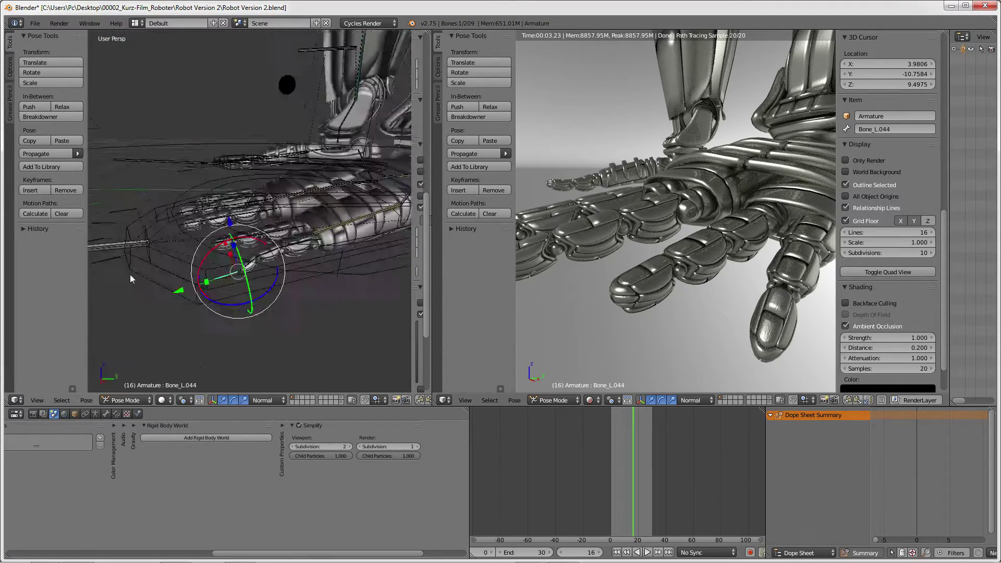
scroll(240, 266, up, 3)
middle_drag(240, 266, 188, 207)
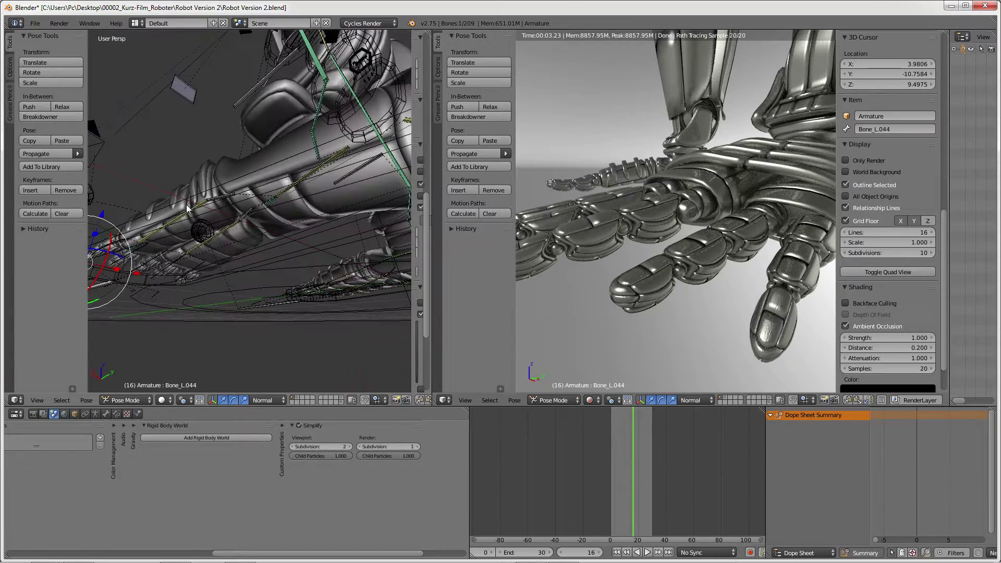
scroll(706, 228, up, 2)
scroll(705, 228, up, 2)
scroll(705, 228, up, 2)
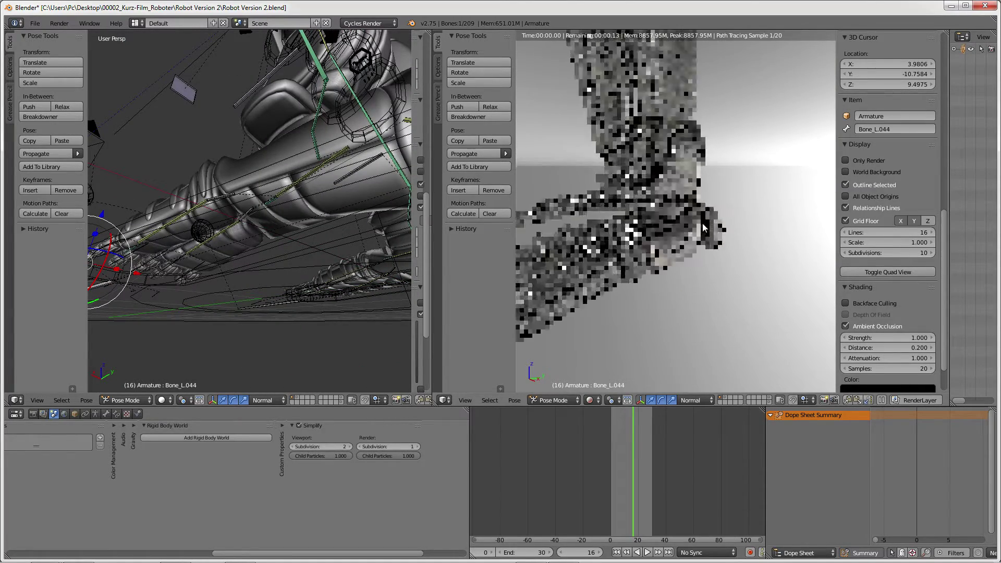
key(a)
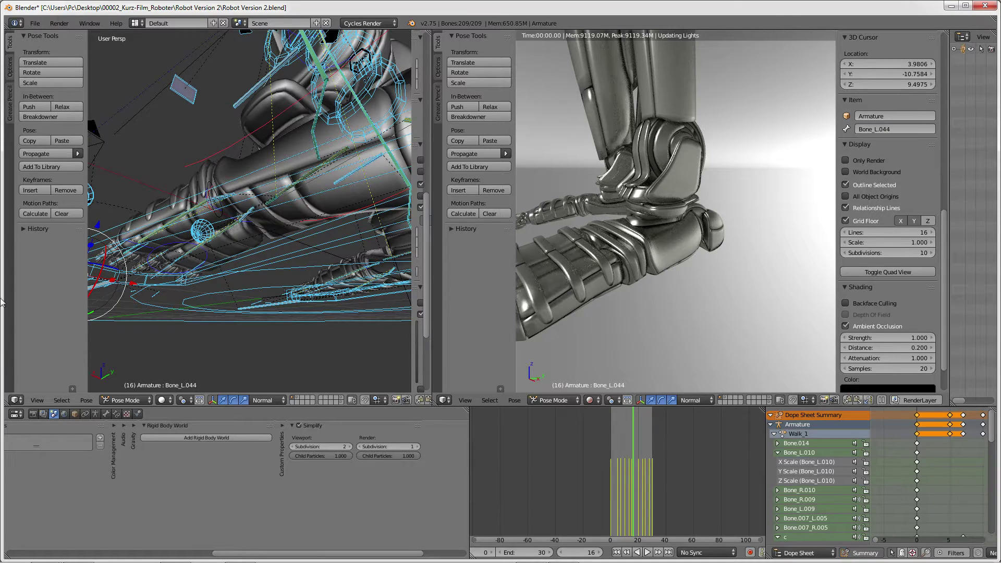
middle_drag(292, 203, 314, 189)
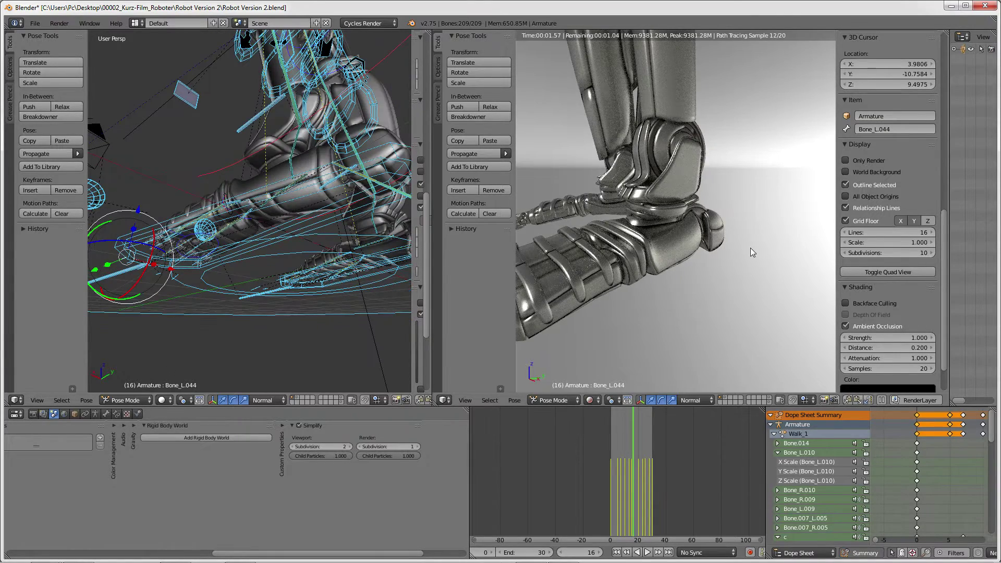
mouse_move(750, 248)
middle_down()
mouse_move(669, 221)
mouse_move(712, 267)
mouse_move(748, 212)
mouse_move(687, 215)
mouse_move(693, 228)
mouse_move(684, 231)
middle_up()
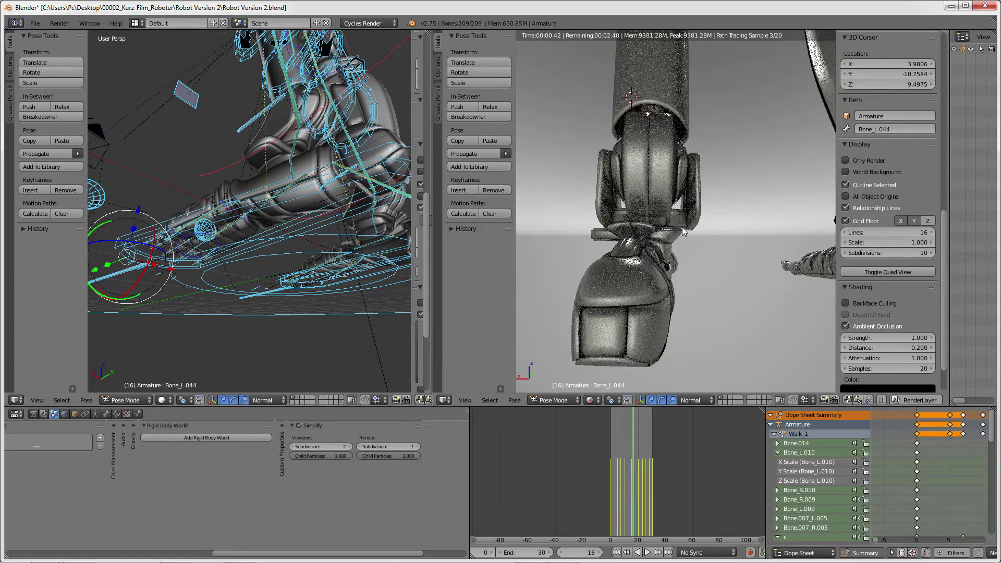
middle_drag(365, 198, 201, 208)
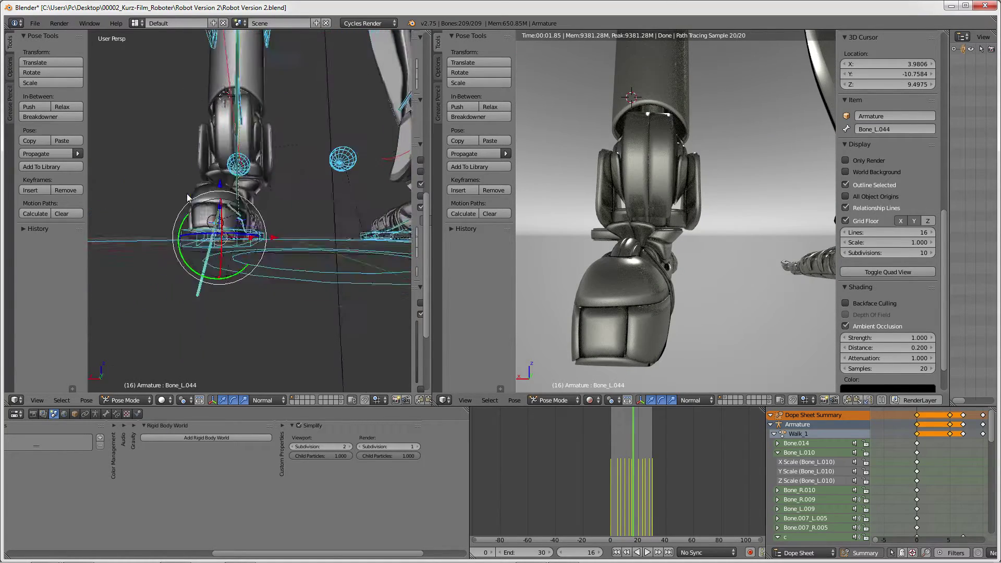
mouse_move(616, 206)
middle_down()
mouse_move(620, 225)
mouse_move(680, 215)
mouse_move(622, 206)
middle_up()
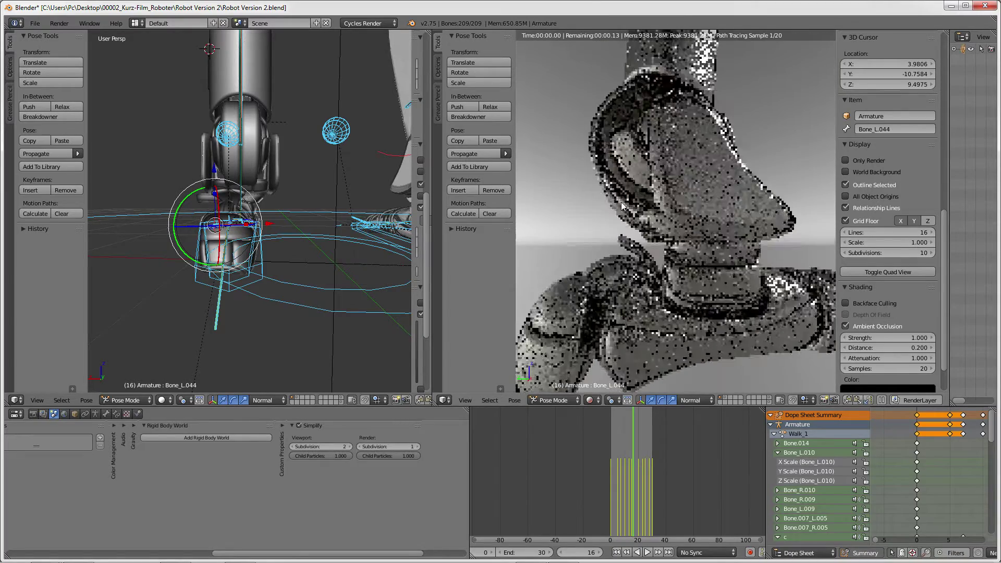
mouse_move(282, 186)
middle_down()
mouse_move(180, 189)
mouse_move(310, 249)
mouse_move(314, 202)
middle_up()
Step: Move foot bone Bone_L.0120 and rotate it -27.49 degrees
right_click(282, 244)
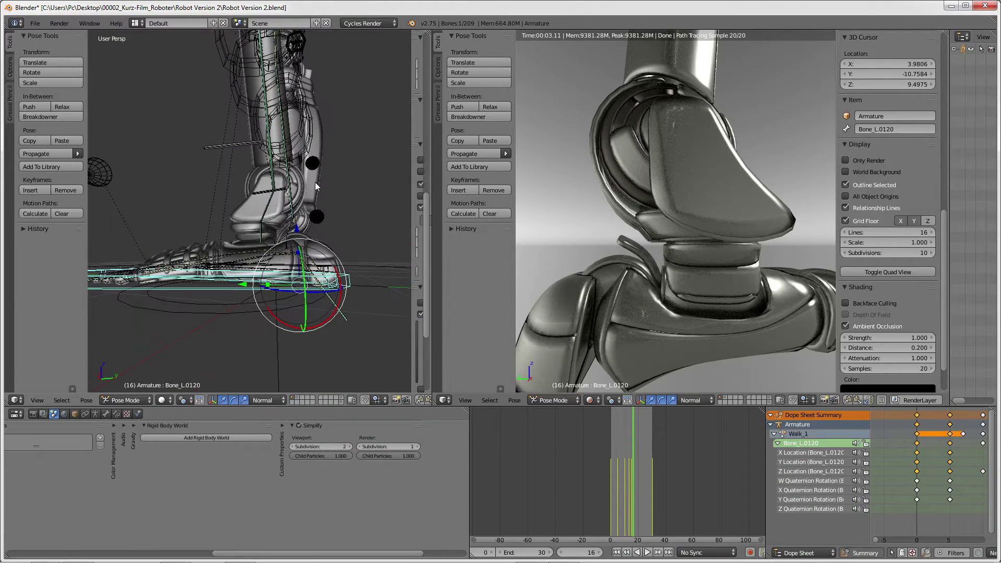
key(g)
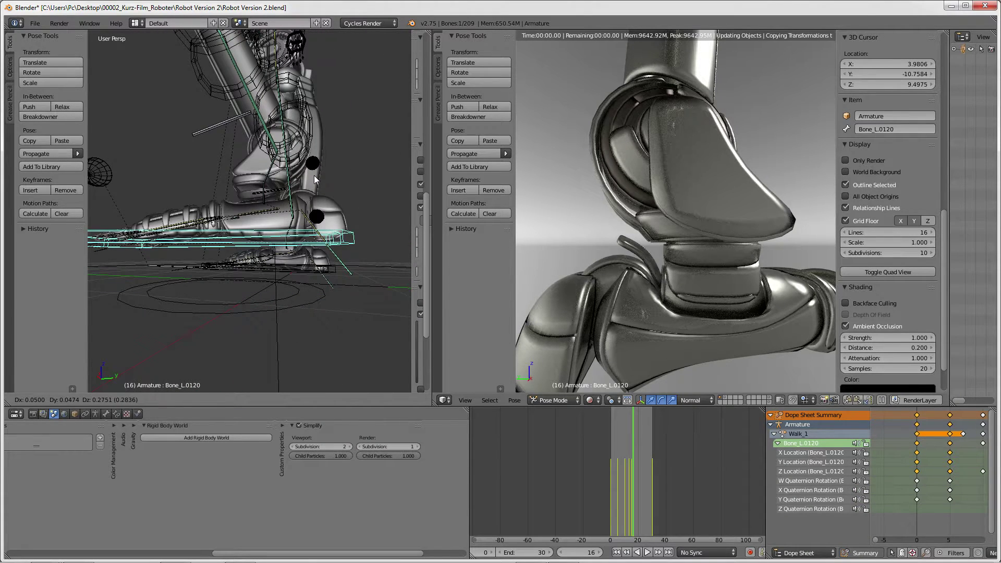
click(308, 216)
key(r)
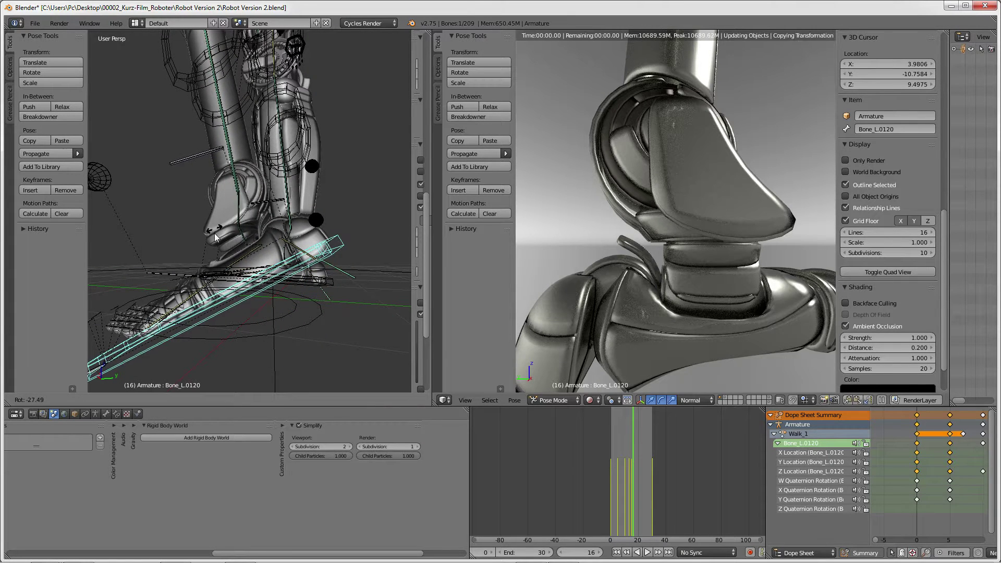
click(259, 244)
Step: Inspect the foot from several angles, then center a Right Ortho view on it
middle_drag(327, 235, 313, 232)
mouse_move(720, 172)
middle_down()
mouse_move(749, 180)
mouse_move(621, 198)
middle_up()
scroll(619, 197, up, 3)
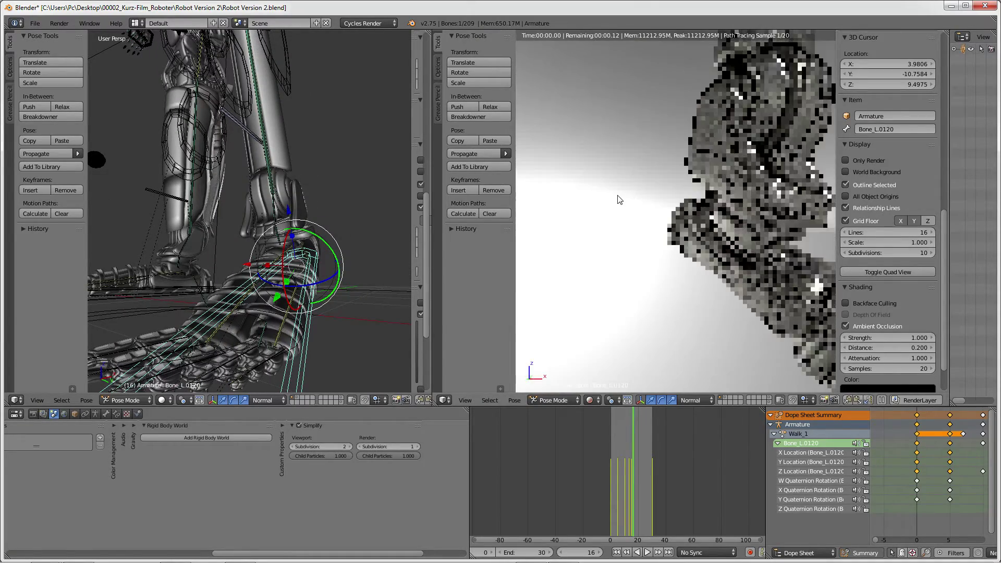
scroll(619, 197, up, 2)
scroll(620, 200, up, 2)
scroll(619, 199, down, 3)
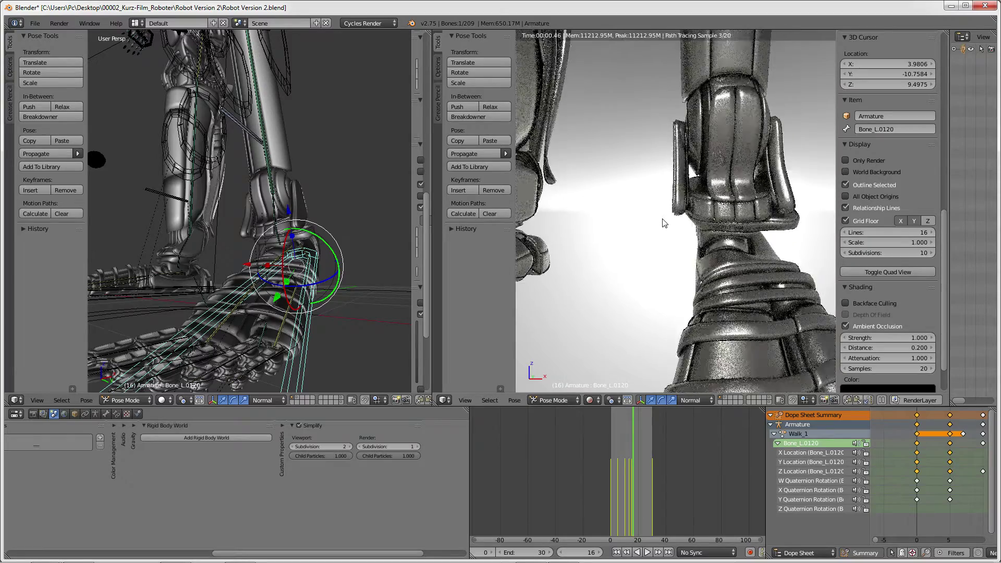
scroll(662, 224, down, 2)
mouse_move(673, 245)
middle_down()
mouse_move(689, 265)
mouse_move(665, 237)
mouse_move(662, 252)
middle_up()
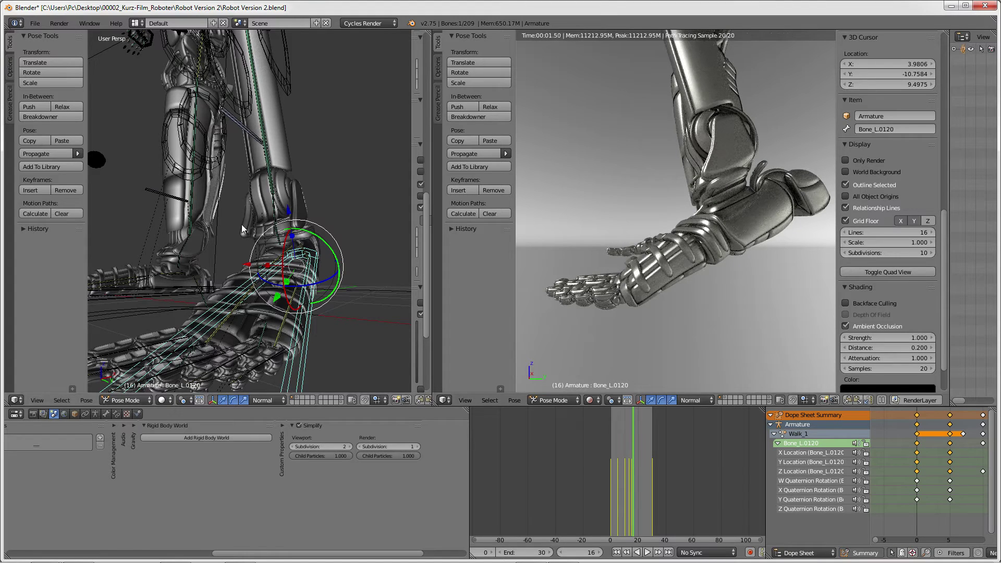
key(KP_3)
scroll(256, 217, up, 2)
shift+middle_drag(255, 217, 291, 215)
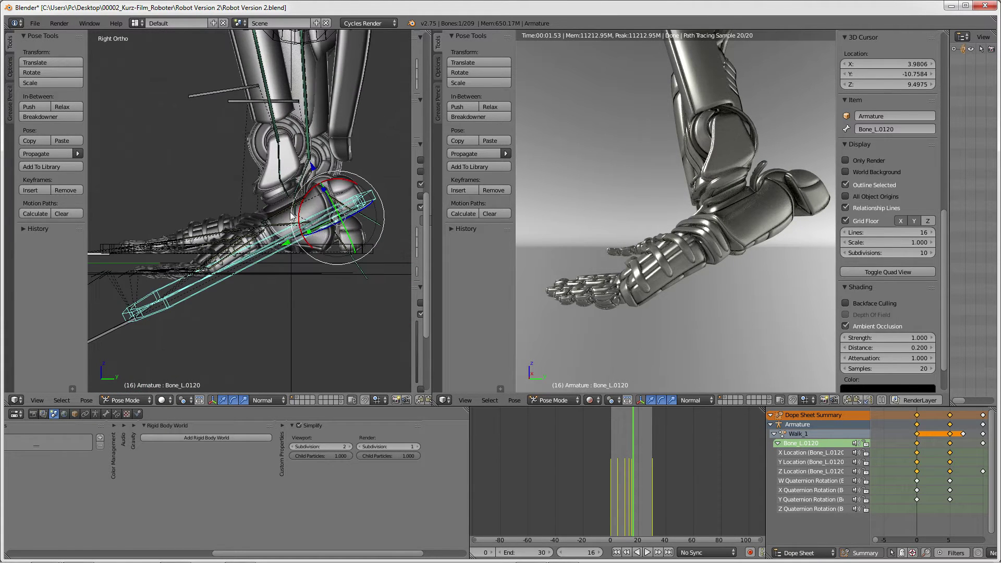
Step: Refine the foot: reposition it, rotate -12.03 degrees, and lift it up and forward
key(g)
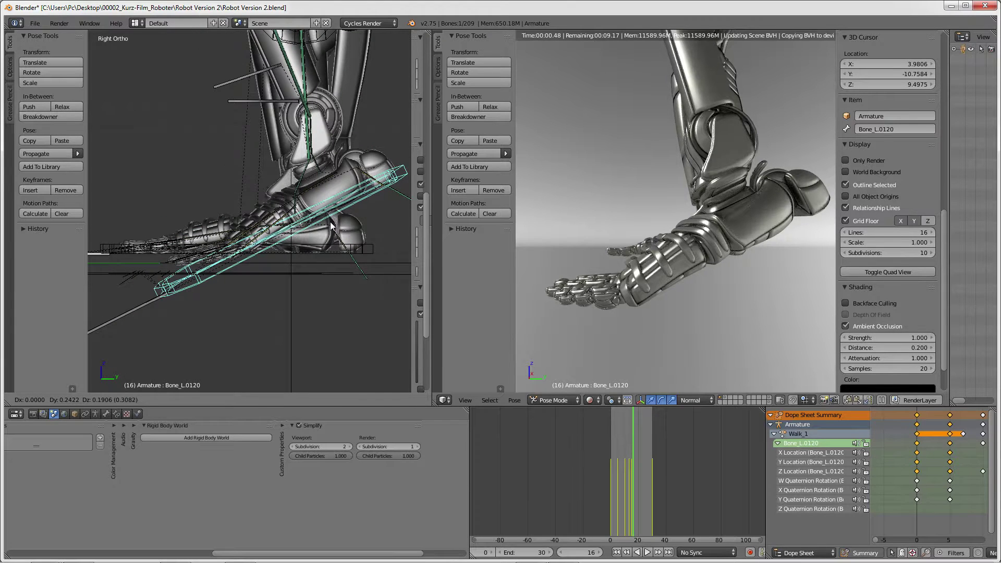
click(232, 265)
key(r)
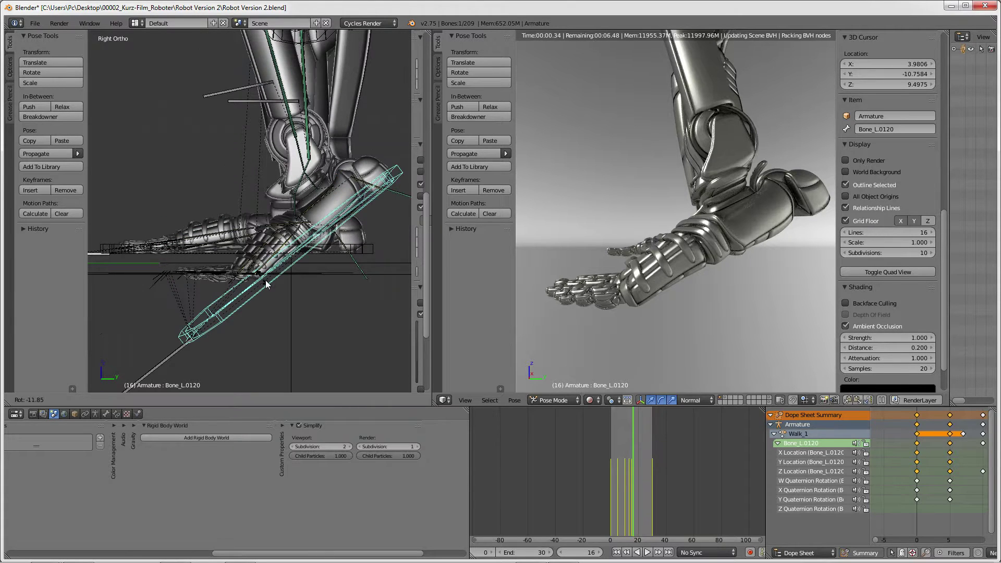
click(281, 296)
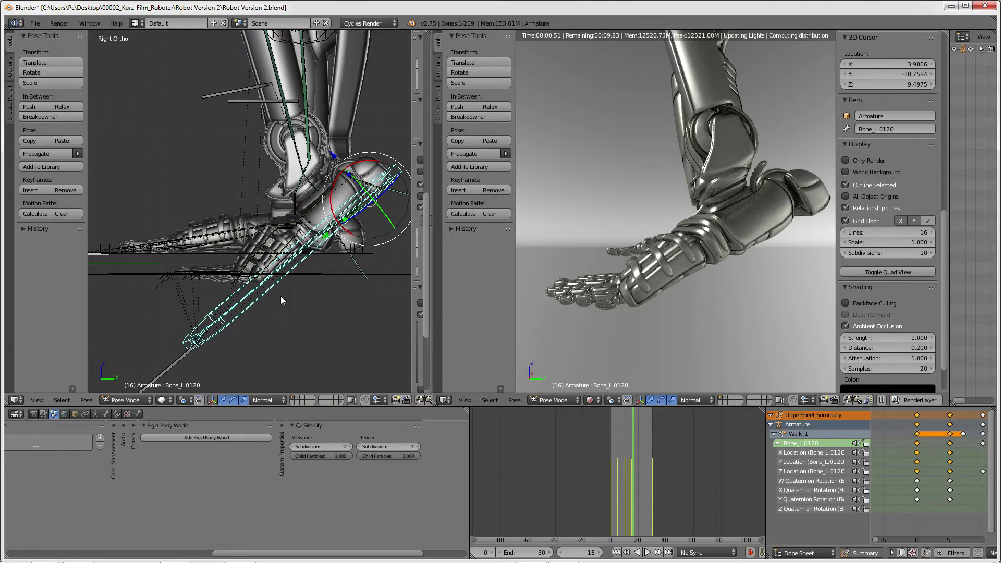
key(g)
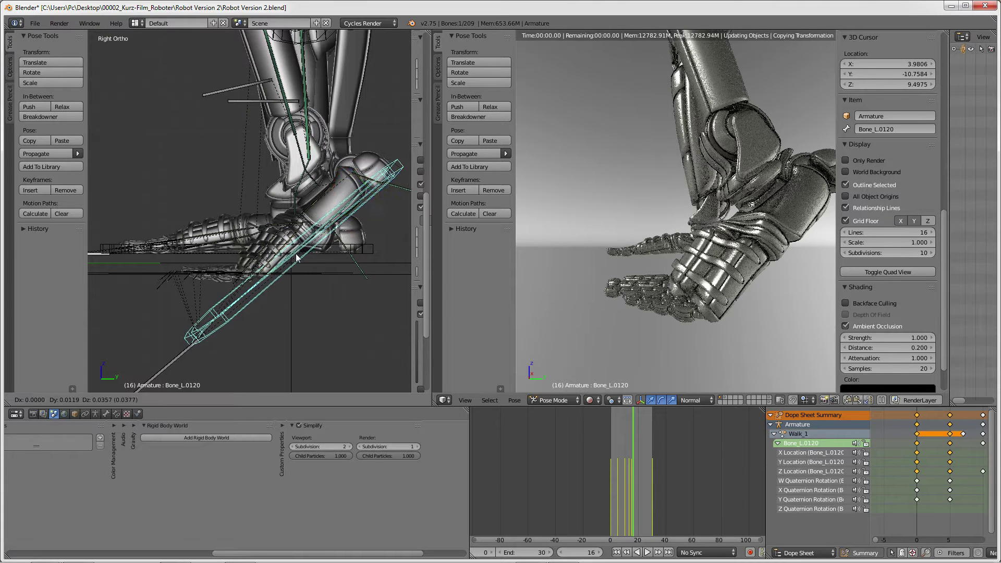
click(298, 241)
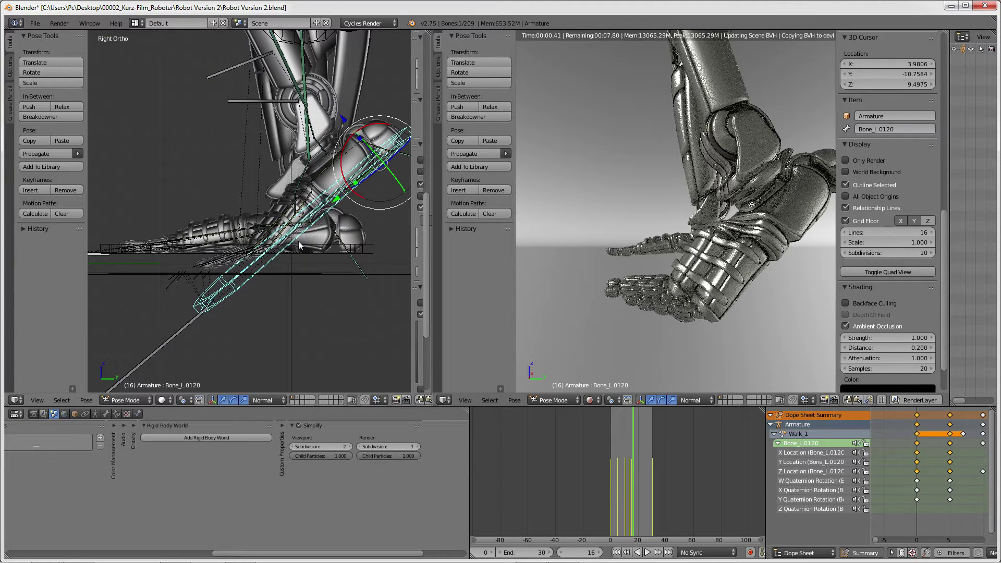
mouse_move(683, 220)
middle_down()
mouse_move(626, 226)
mouse_move(737, 213)
mouse_move(619, 180)
middle_up()
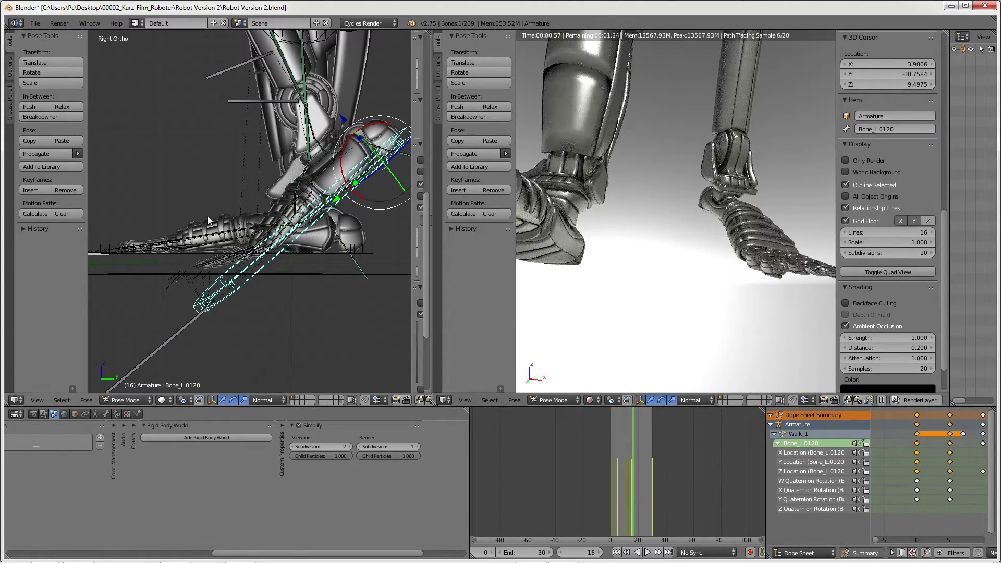
mouse_move(208, 216)
middle_down()
mouse_move(301, 233)
mouse_move(310, 279)
mouse_move(314, 172)
mouse_move(244, 145)
mouse_move(245, 182)
mouse_move(263, 194)
middle_up()
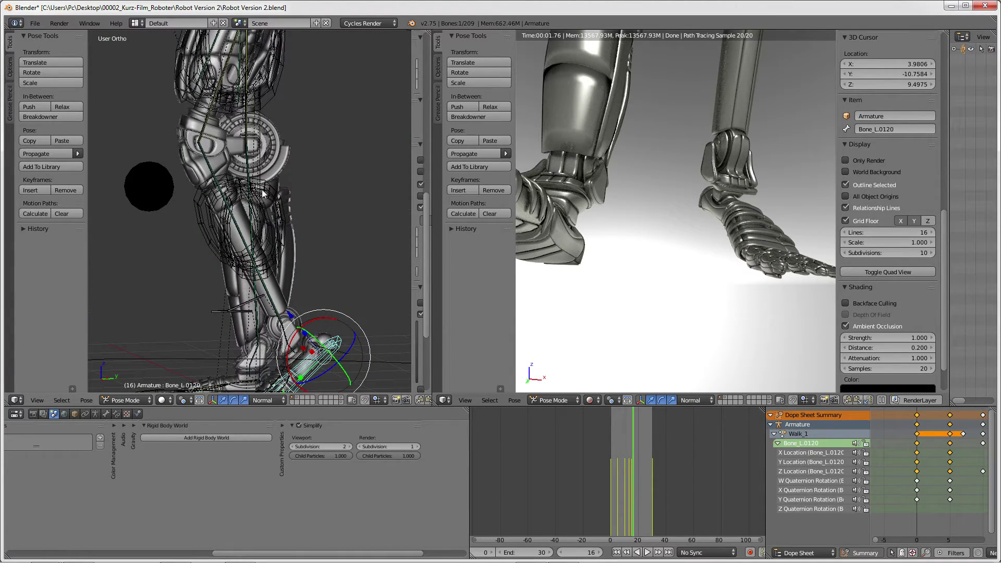
scroll(264, 194, up, 3)
key(ctrl+Tab)
right_click(281, 130)
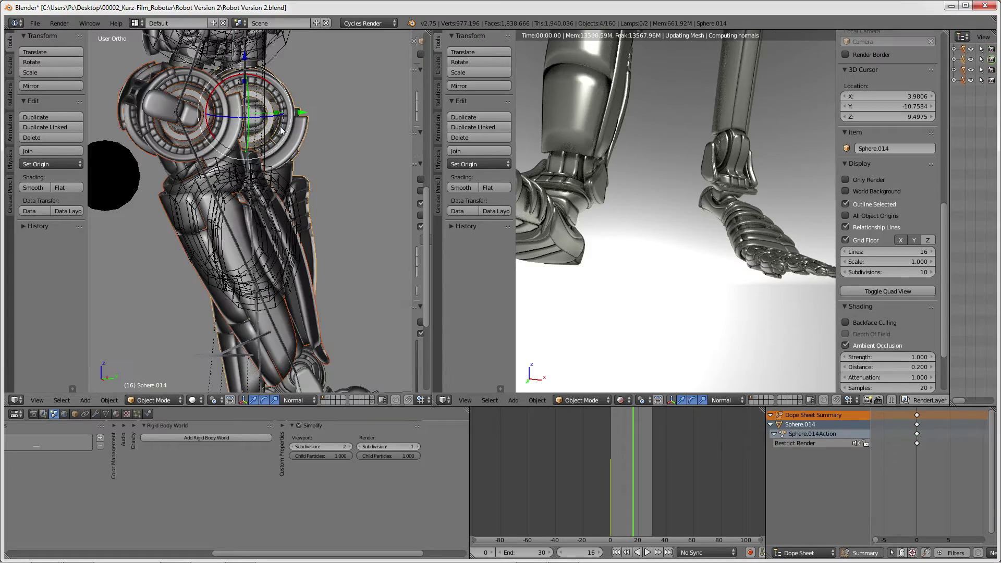
scroll(321, 299, down, 2)
shift+middle_drag(321, 298, 311, 206)
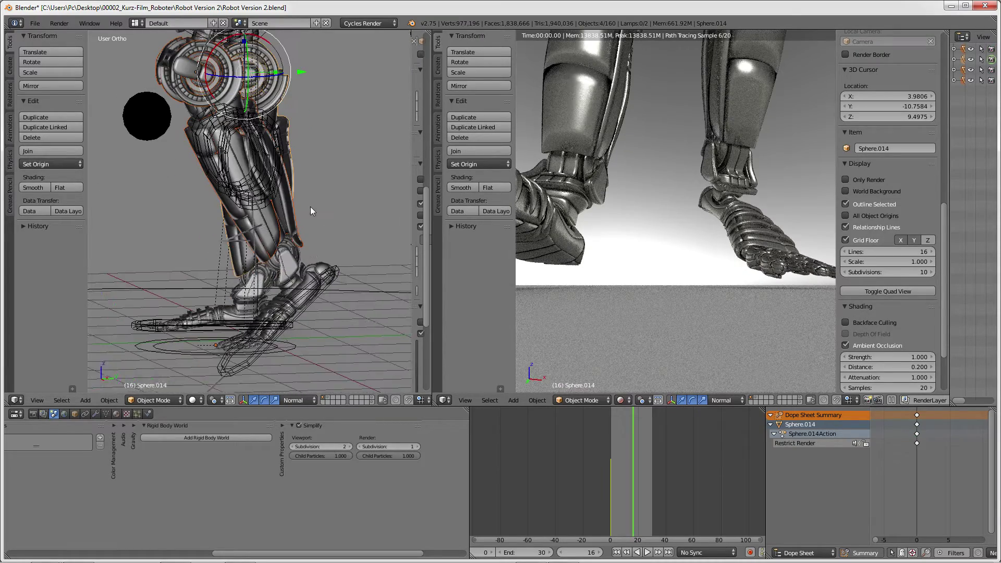
right_click(310, 245)
mouse_move(310, 246)
middle_down()
mouse_move(287, 130)
mouse_move(299, 271)
middle_up()
scroll(299, 259, up, 2)
scroll(299, 271, up, 2)
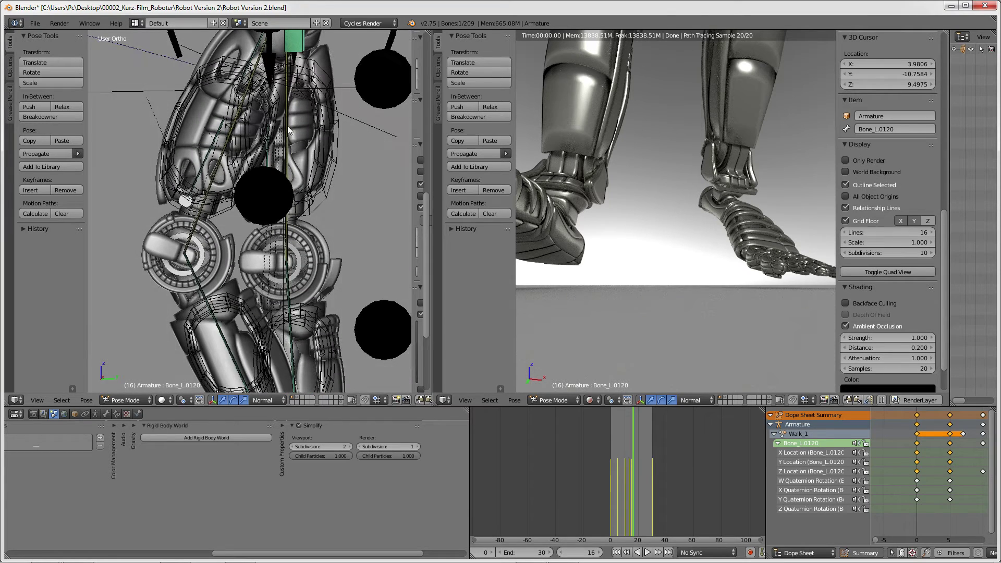
key(g)
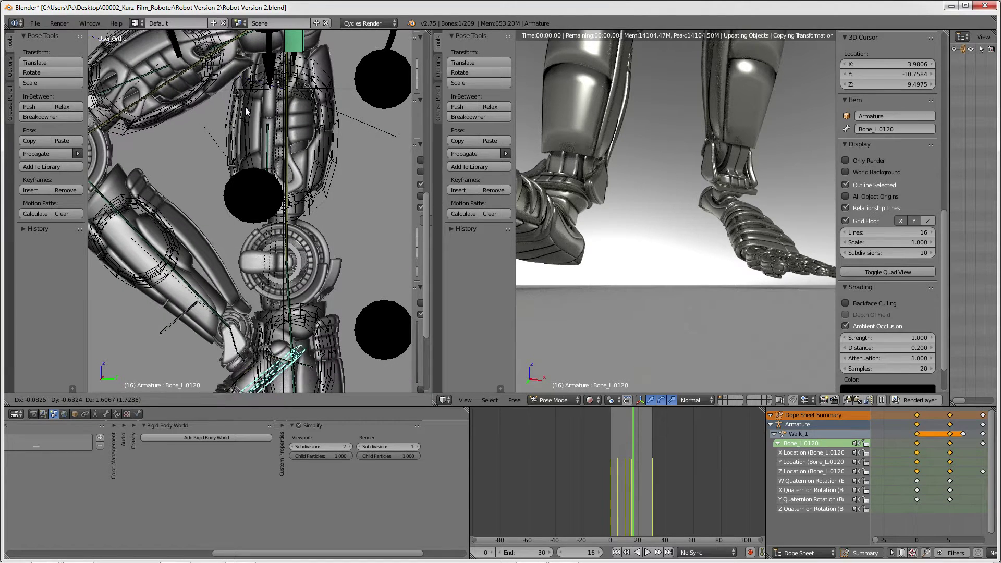
click(242, 107)
scroll(202, 72, down, 4)
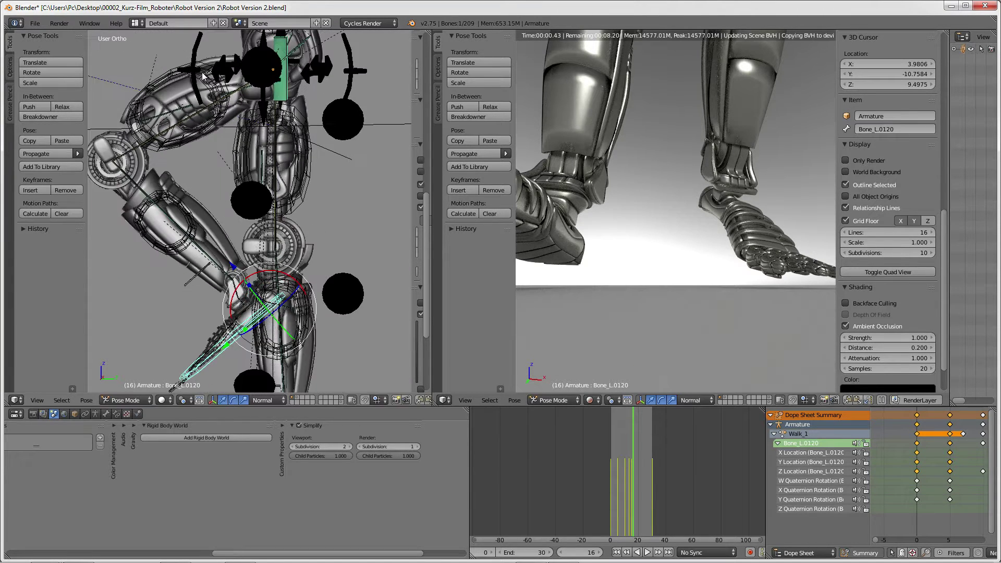
mouse_move(660, 36)
middle_down()
mouse_move(640, 150)
mouse_move(616, 167)
middle_up()
scroll(639, 151, up, 3)
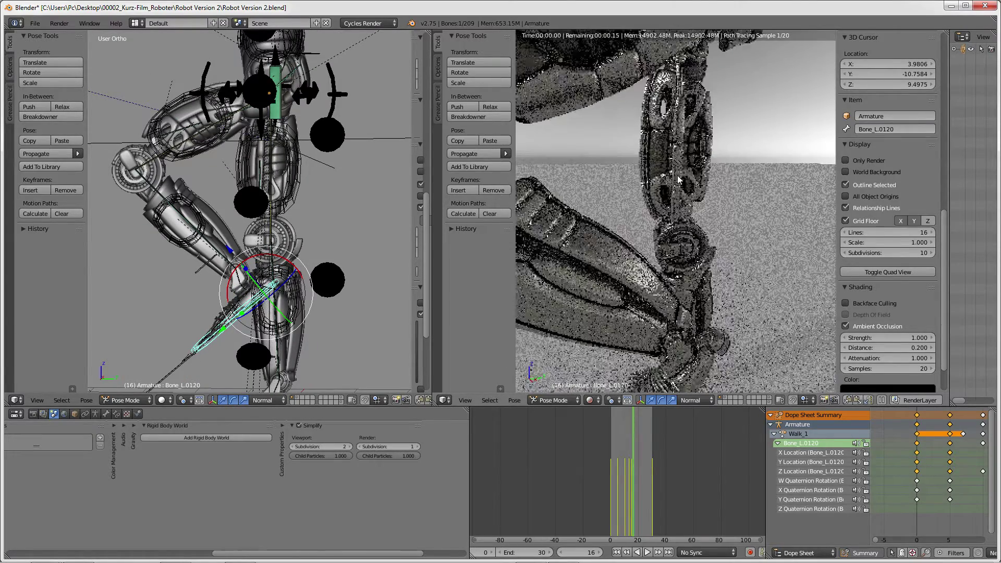
scroll(616, 167, down, 3)
scroll(632, 168, up, 2)
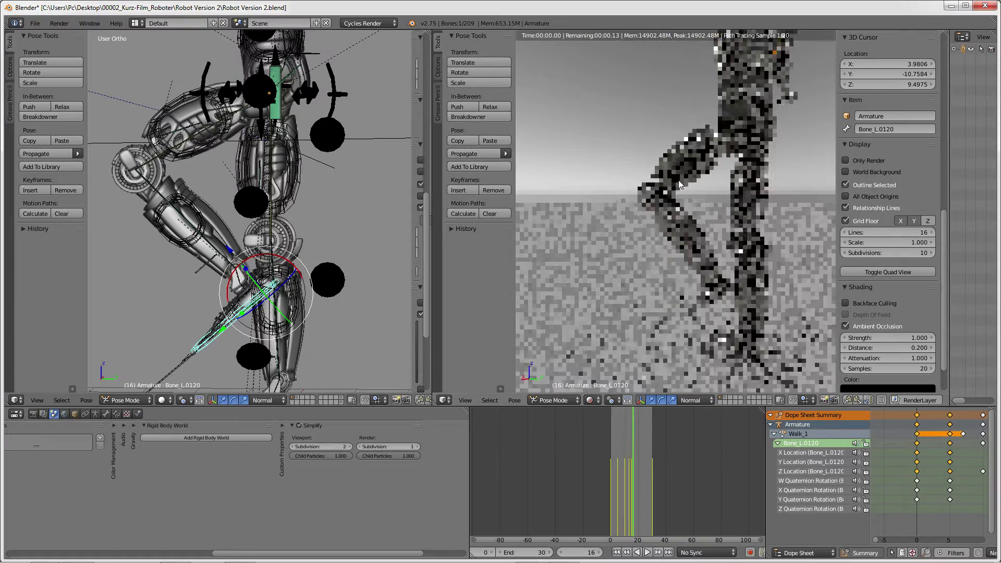
scroll(652, 169, up, 2)
scroll(673, 172, up, 2)
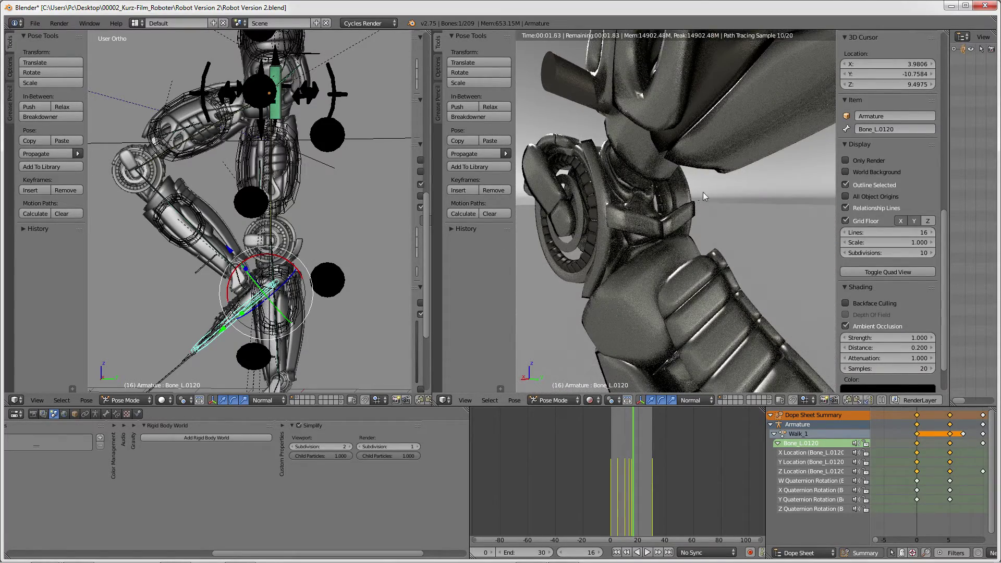
middle_drag(705, 196, 789, 150)
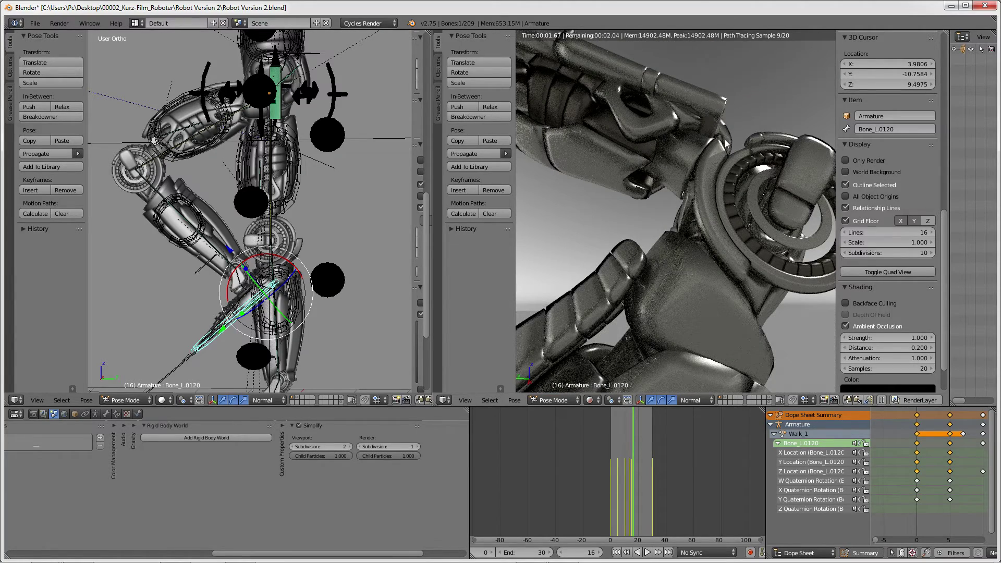
key(g)
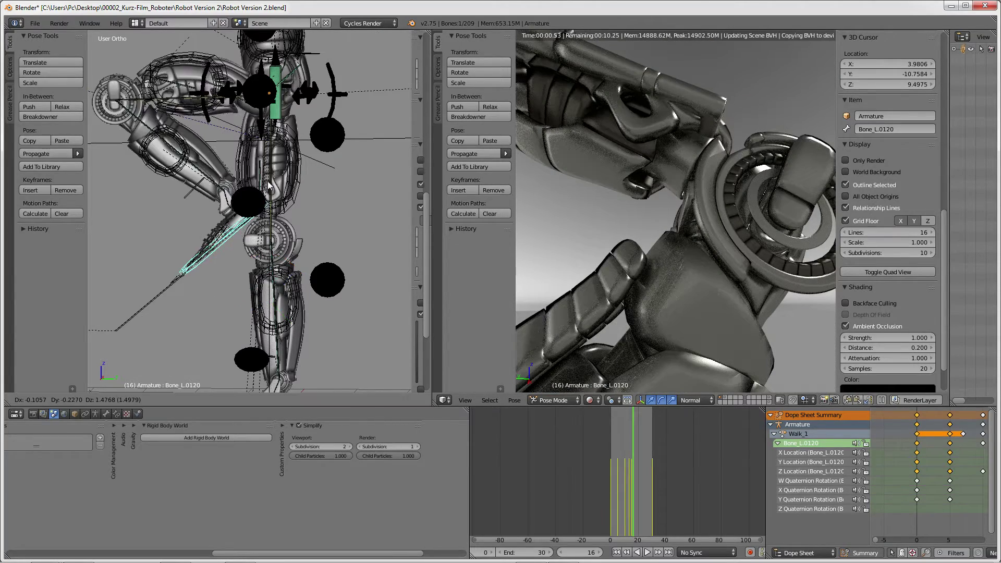
click(268, 185)
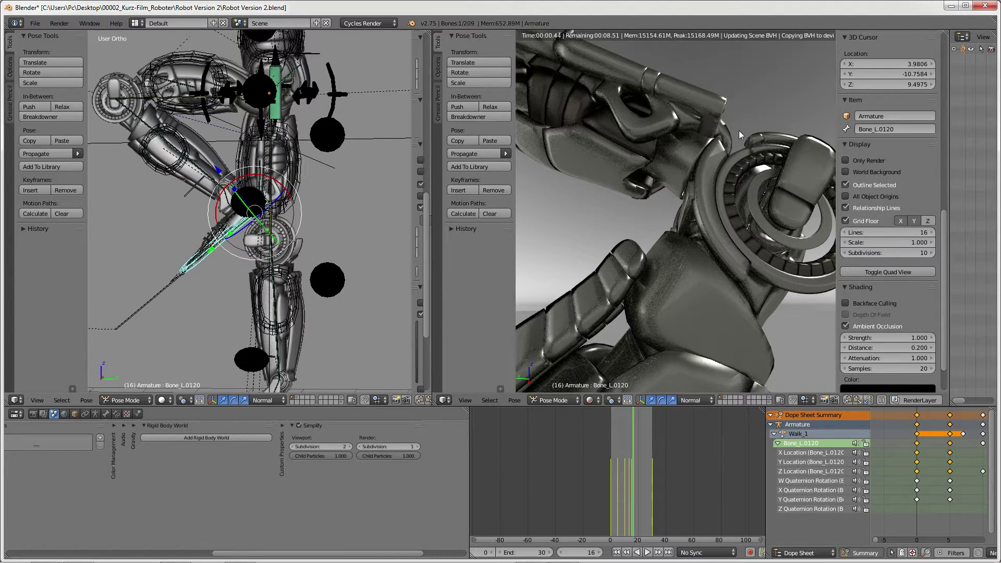
key(ctrl+z)
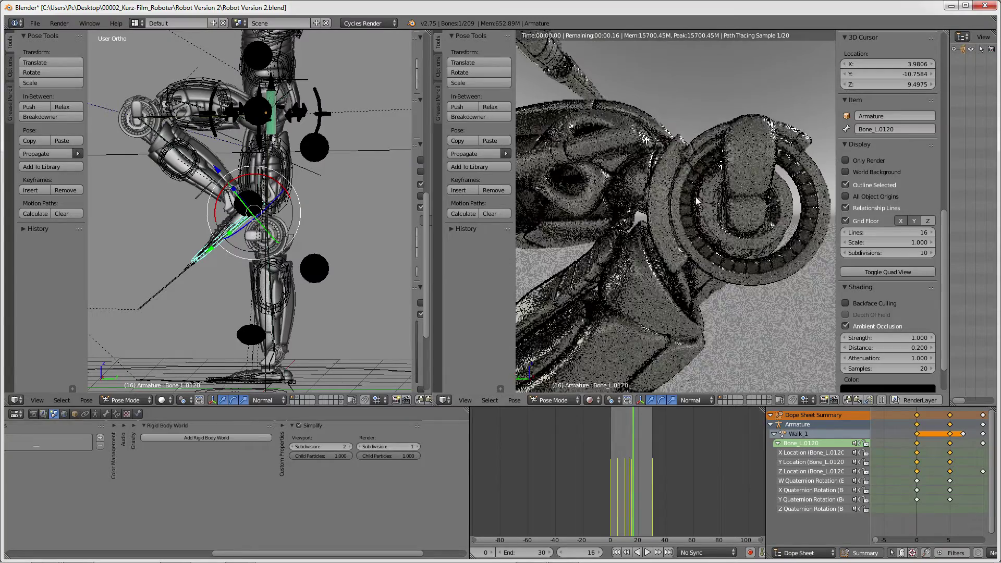
Step: Frame the whole robot in both viewports and select left hand bone Bone.007_L.005
mouse_move(643, 152)
middle_down()
mouse_move(708, 142)
mouse_move(658, 223)
mouse_move(706, 197)
middle_up()
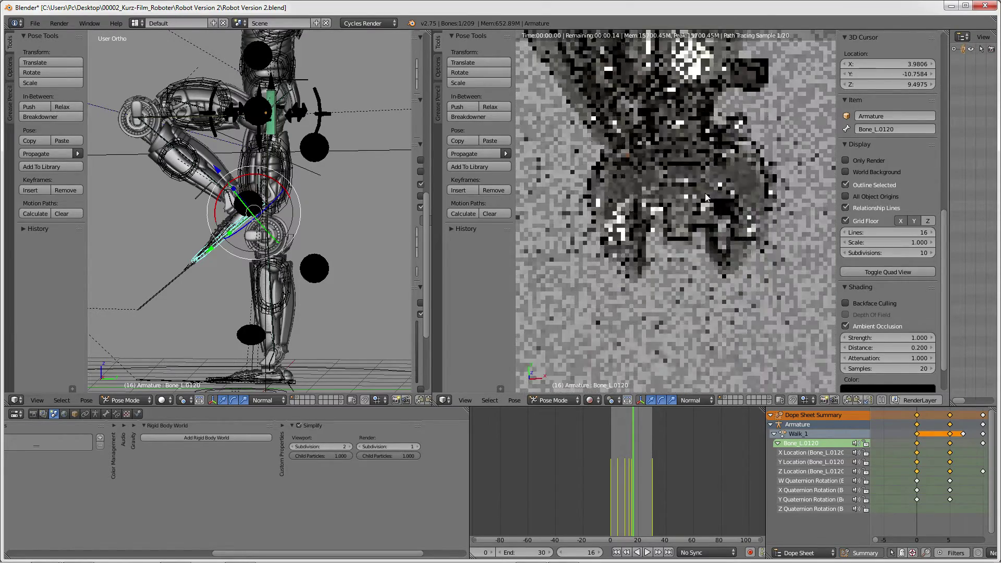
middle_drag(741, 210, 581, 160)
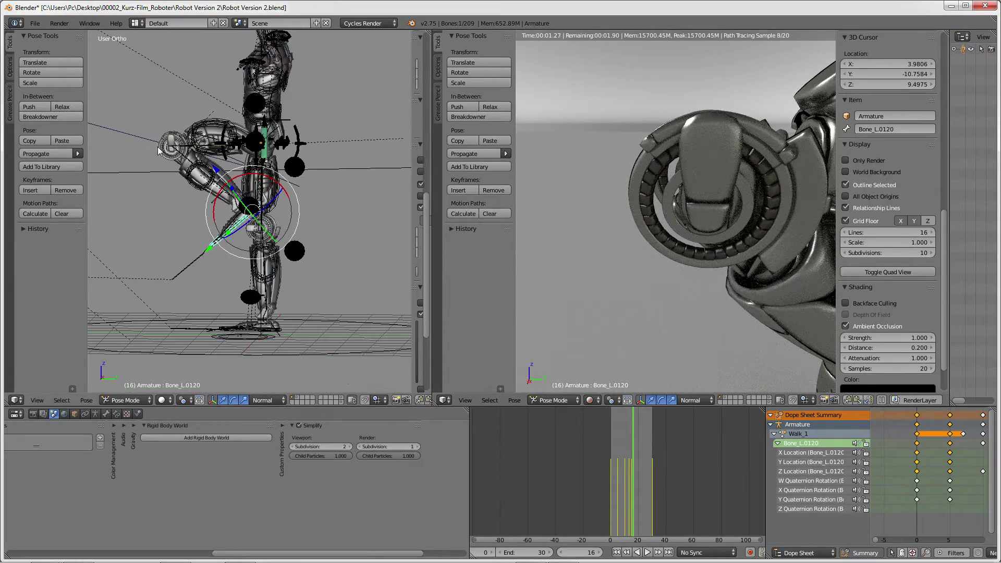
middle_drag(313, 156, 246, 193)
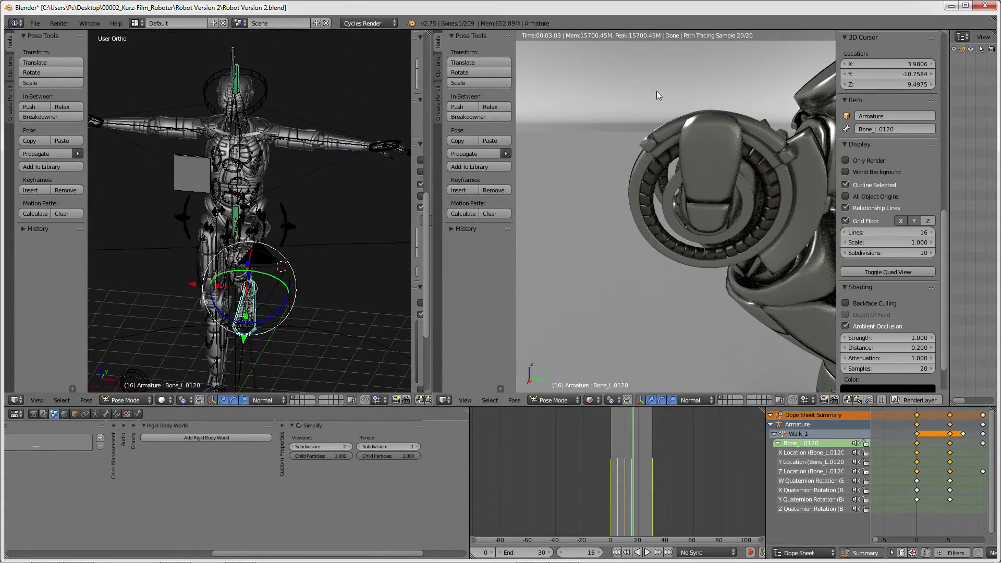
middle_drag(659, 95, 657, 183)
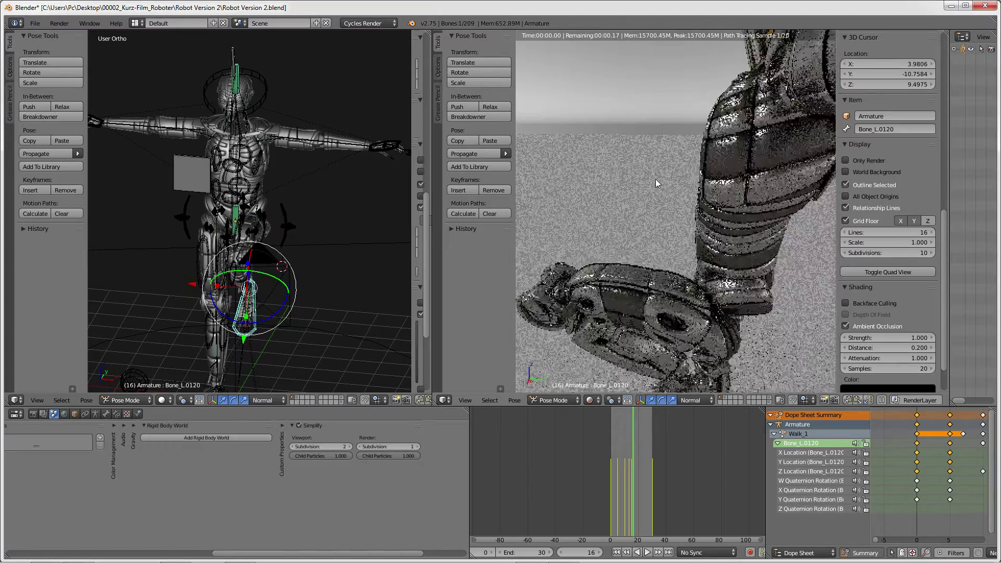
scroll(649, 172, down, 5)
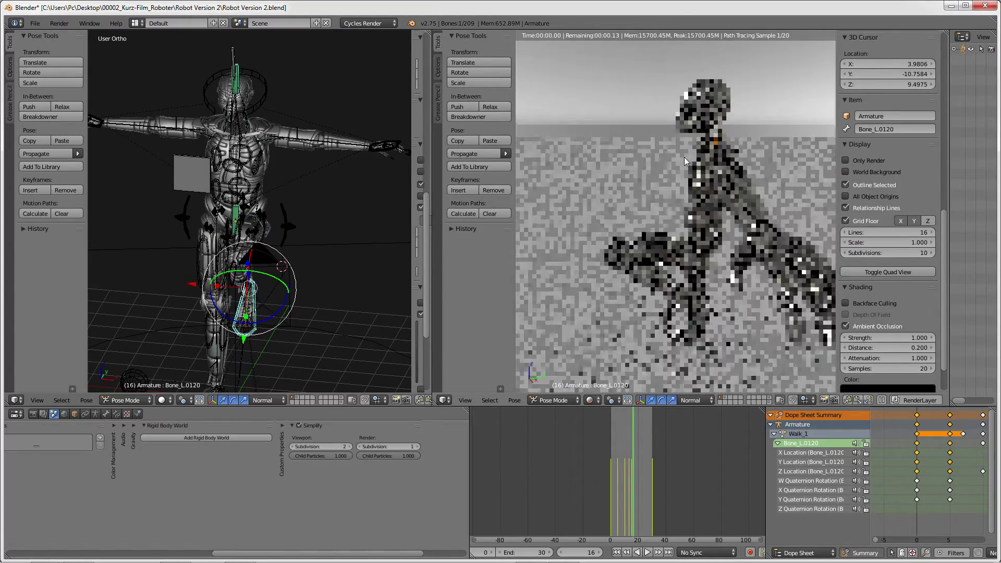
middle_drag(321, 147, 323, 117)
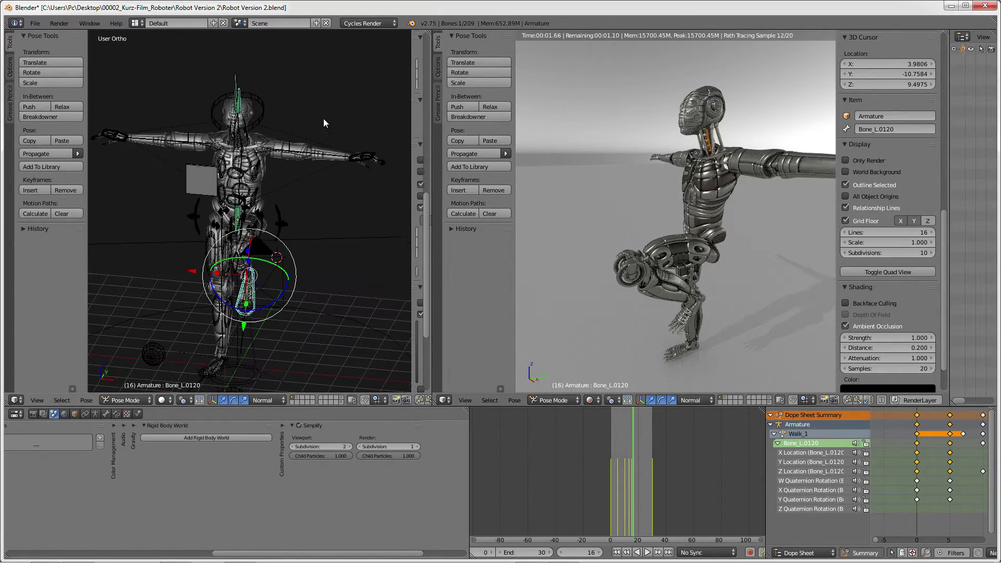
right_click(367, 152)
Step: From top view, move and rotate the left hand bone
key(KP_7)
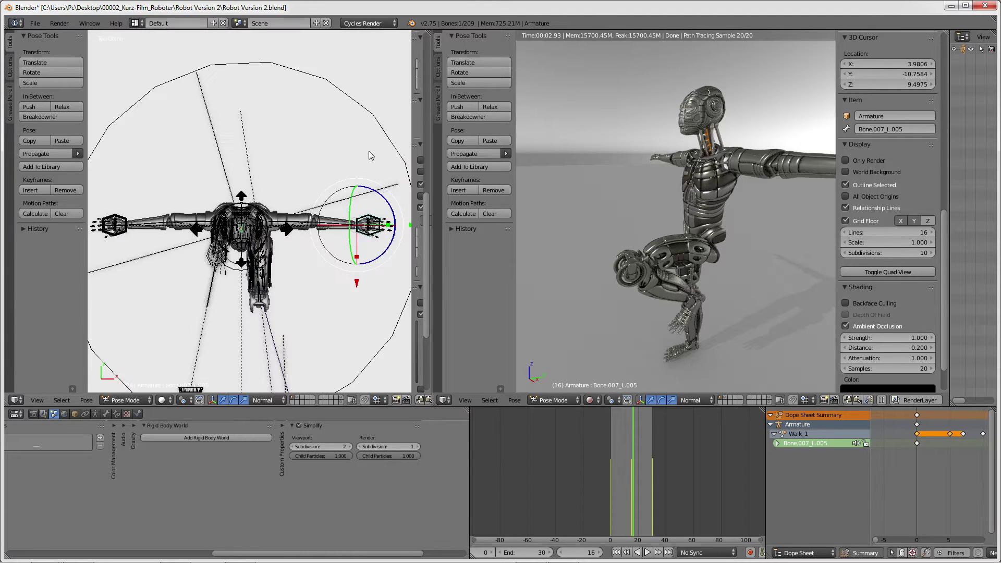
key(ctrl+KP_7)
key(KP_7)
key(KP_1)
key(KP_7)
key(g)
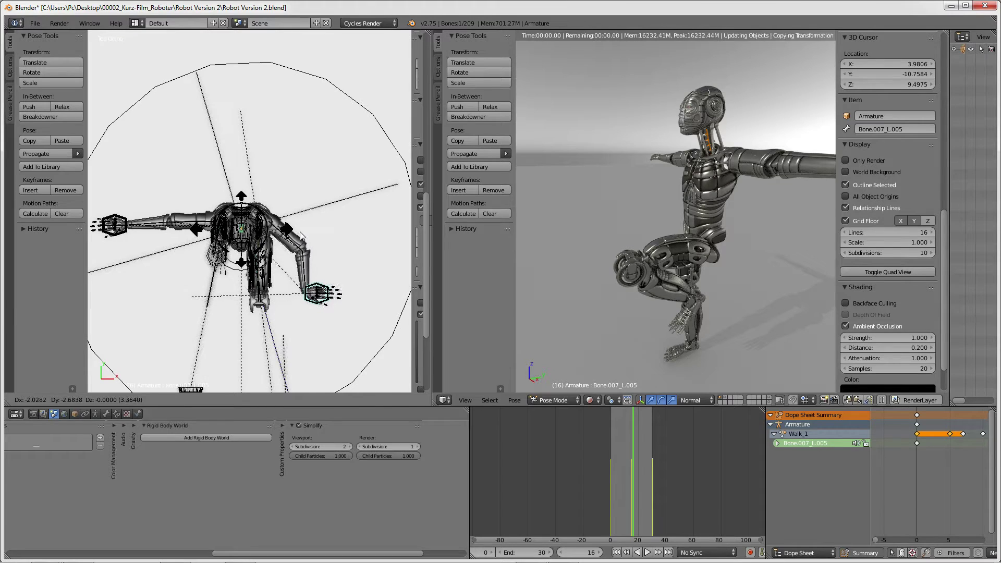
click(300, 232)
key(r)
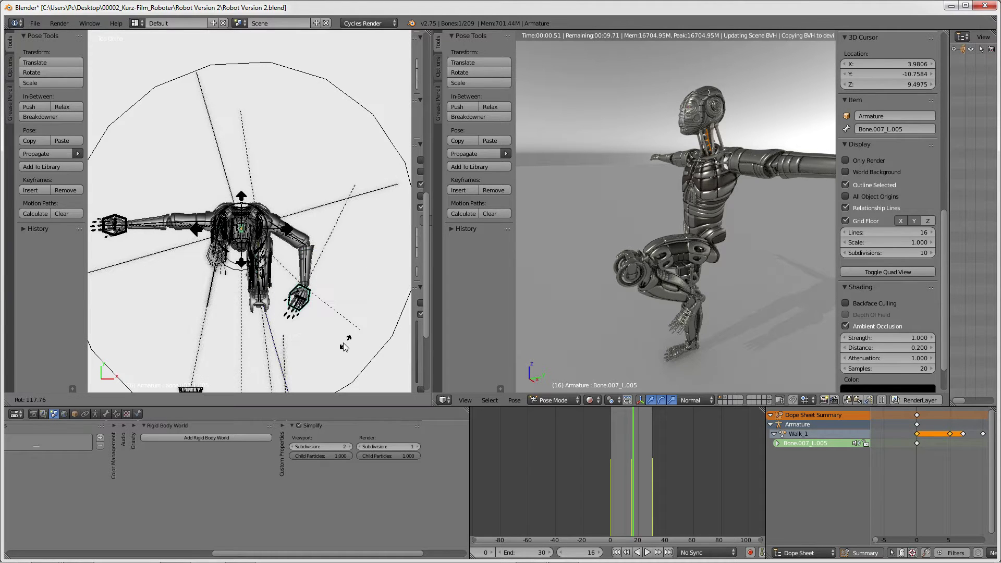
click(350, 341)
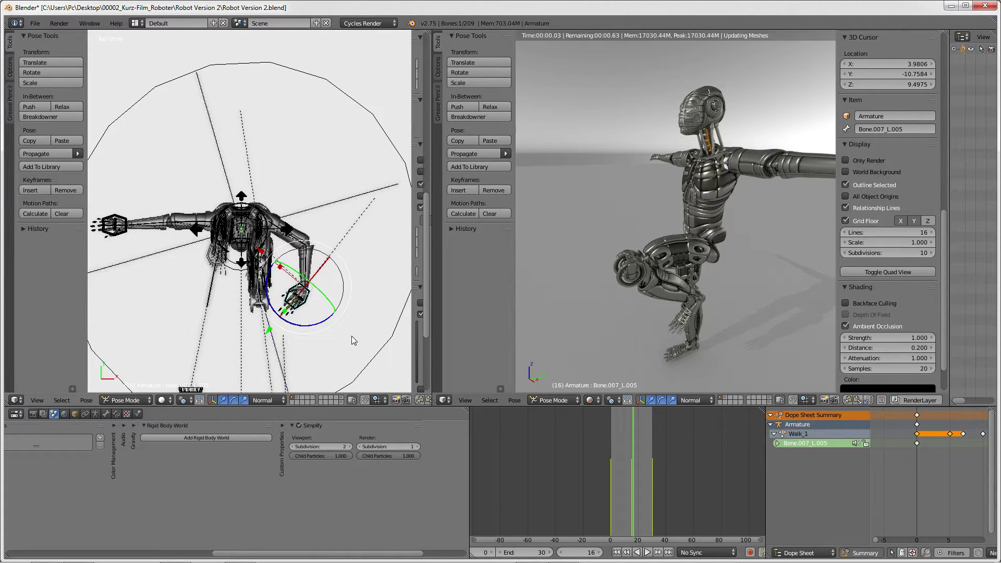
Step: Zoom in and move the hand bone outward
scroll(666, 175, up, 5)
scroll(672, 170, up, 2)
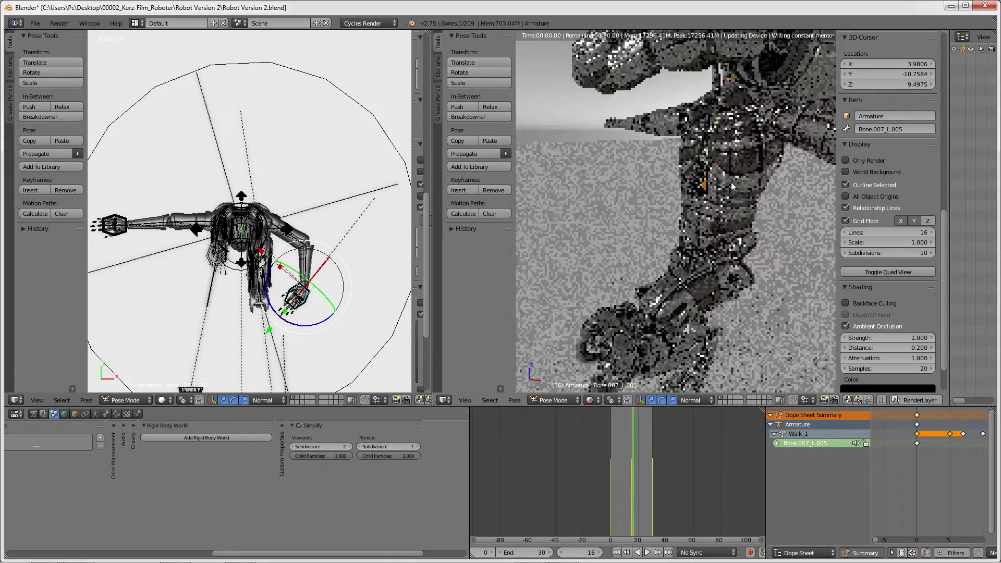
scroll(652, 182, down, 5)
scroll(600, 204, up, 4)
scroll(578, 213, up, 2)
scroll(584, 213, down, 3)
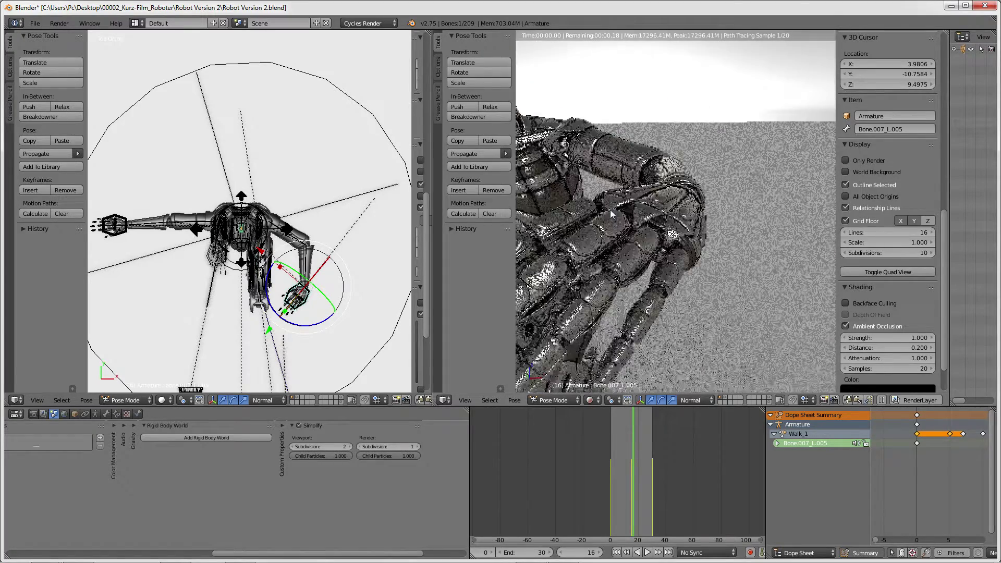
scroll(600, 214, down, 2)
scroll(247, 245, up, 1)
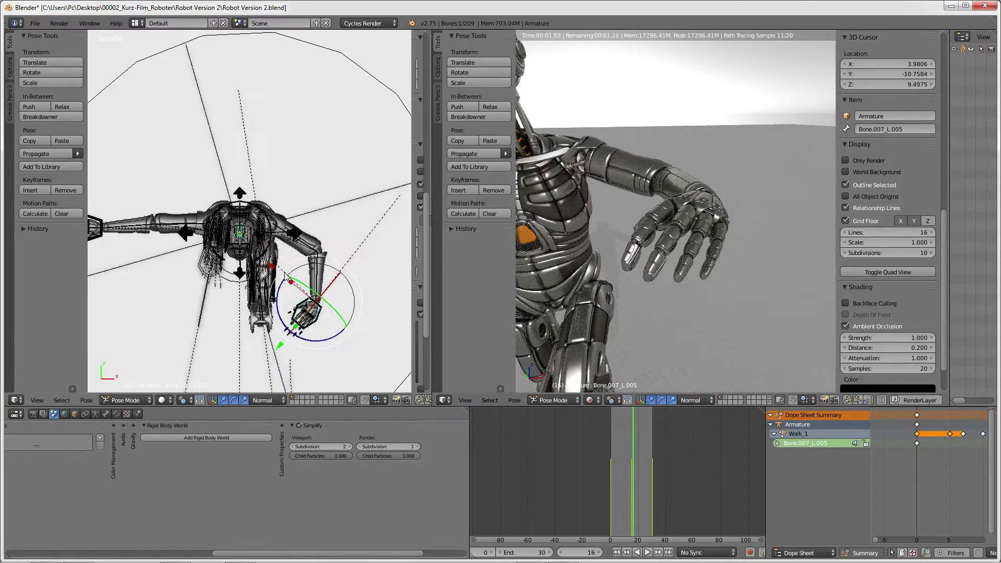
key(g)
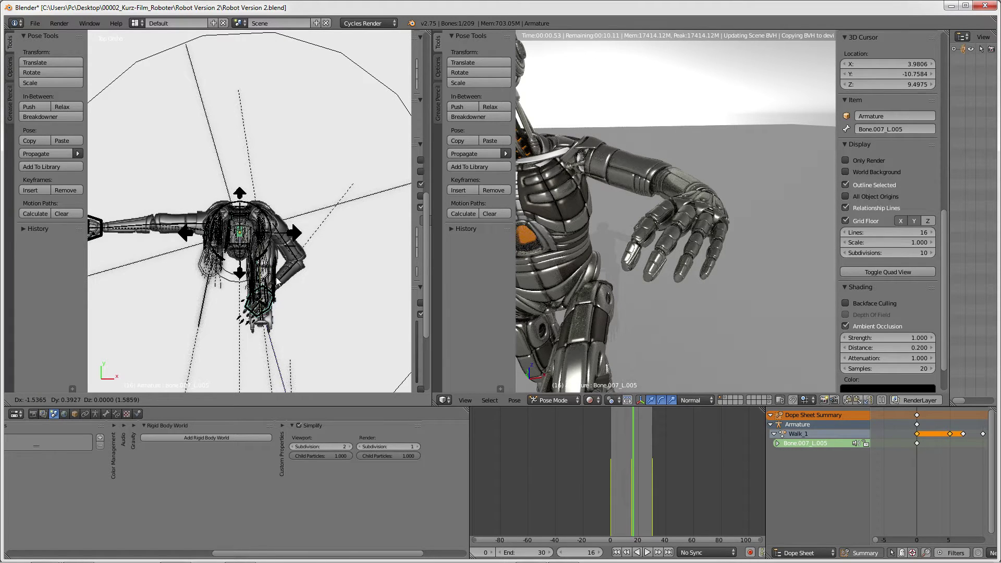
click(324, 250)
Step: From a near-front view, move the arm in toward the chest
middle_drag(324, 251, 299, 173)
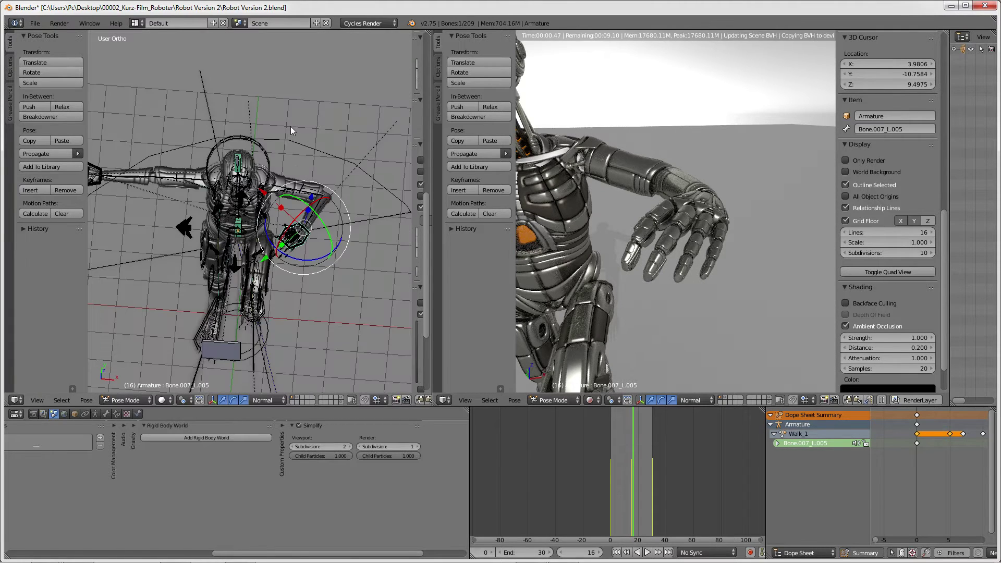
middle_drag(290, 126, 290, 171)
scroll(290, 171, up, 2)
scroll(315, 257, up, 2)
scroll(292, 245, up, 2)
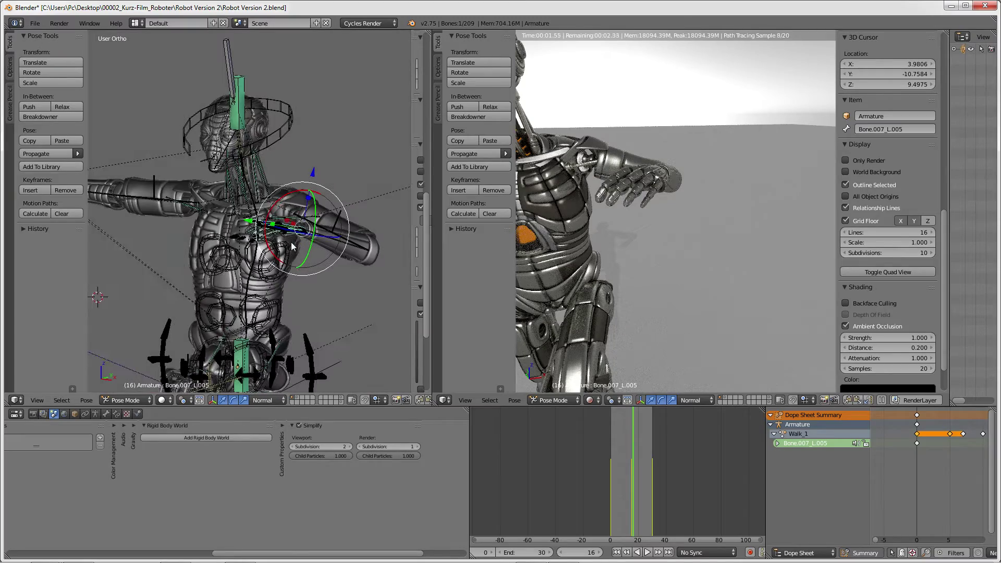
middle_drag(292, 246, 248, 203)
key(g)
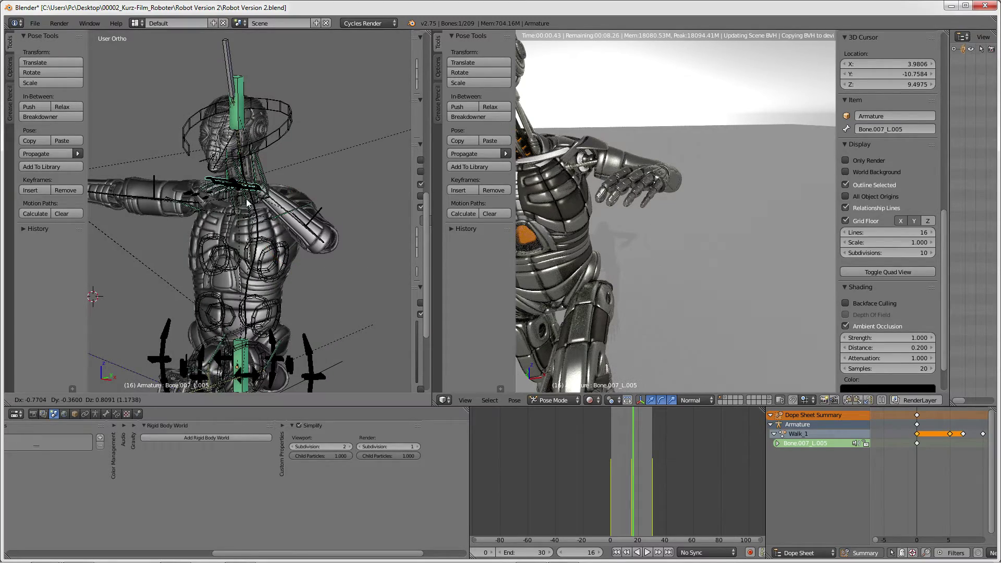
click(292, 186)
Step: Orbit to the robot's side and select all 209 bones
middle_drag(291, 187, 160, 189)
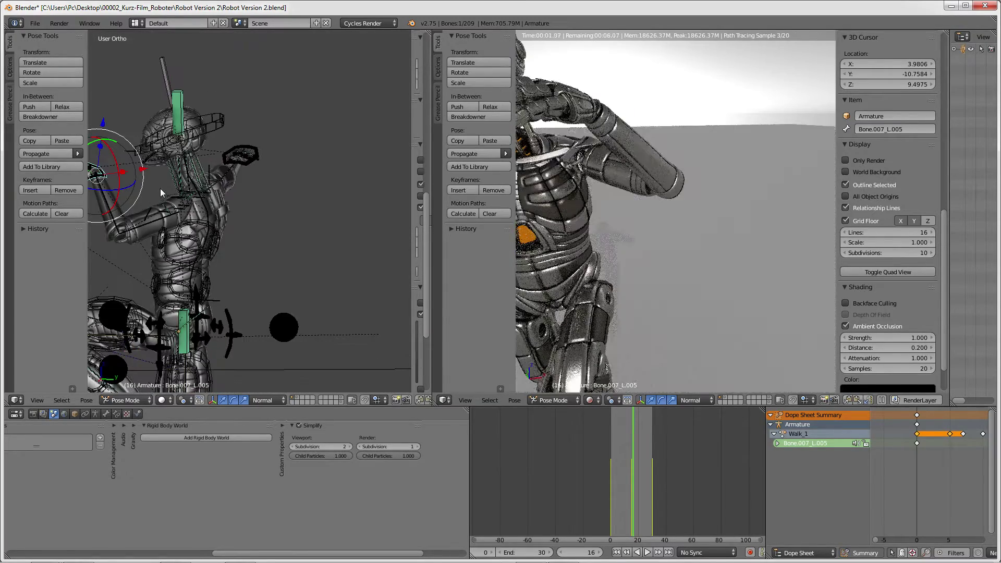
scroll(678, 172, down, 3)
scroll(739, 177, up, 3)
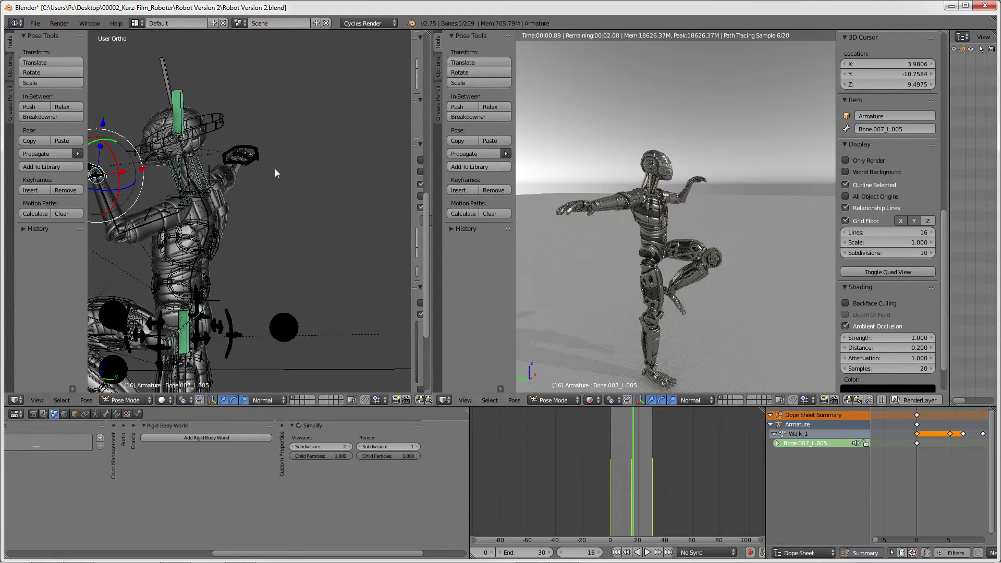
scroll(161, 165, down, 2)
key(a)
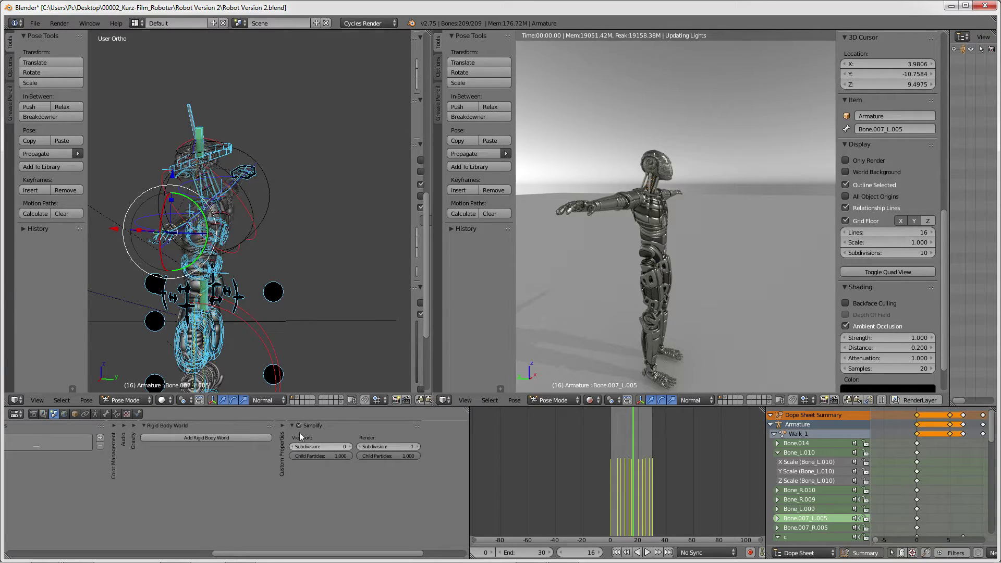
Step: Maximize the viewport, switch to camera view and start the walk playback
key(shift+space)
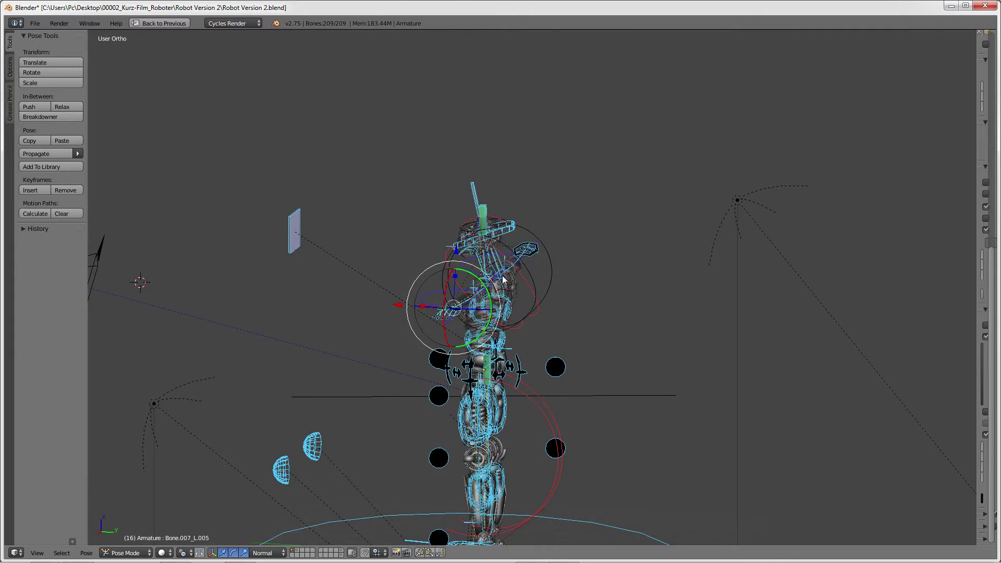
key(KP_0)
key(alt+a)
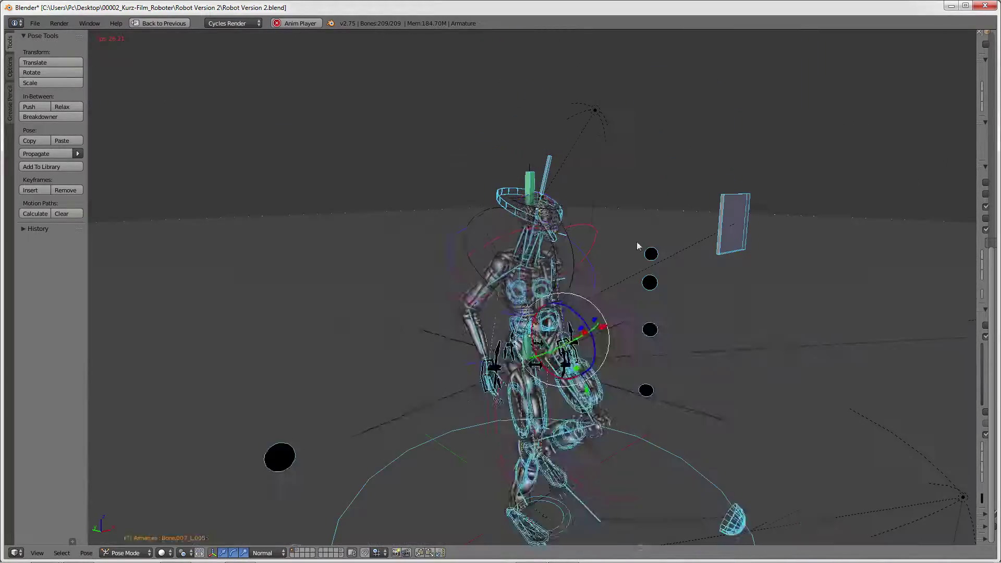
Step: Select the plane bone Bone.026 and reposition it during playback
right_click(735, 224)
key(g)
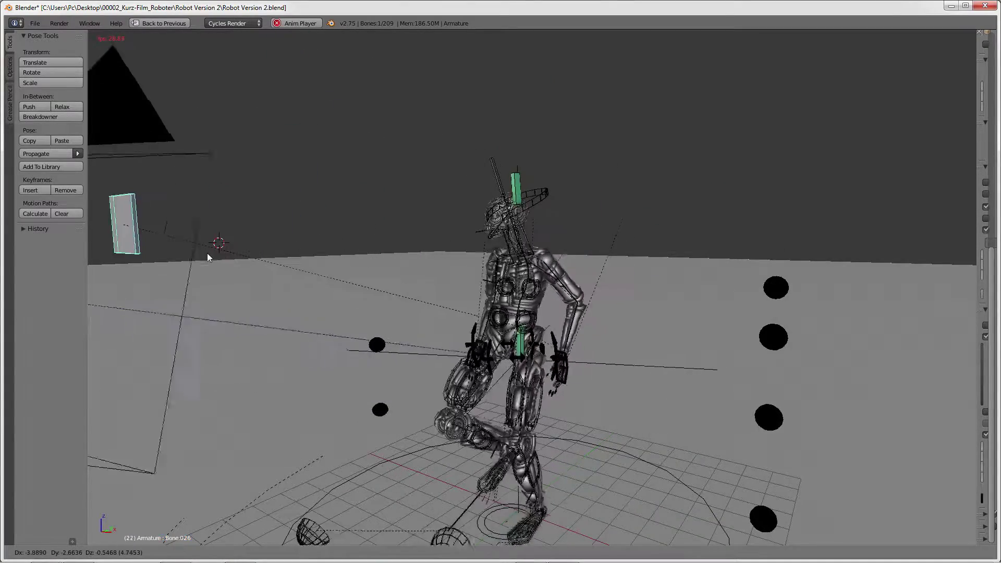
click(280, 274)
key(g)
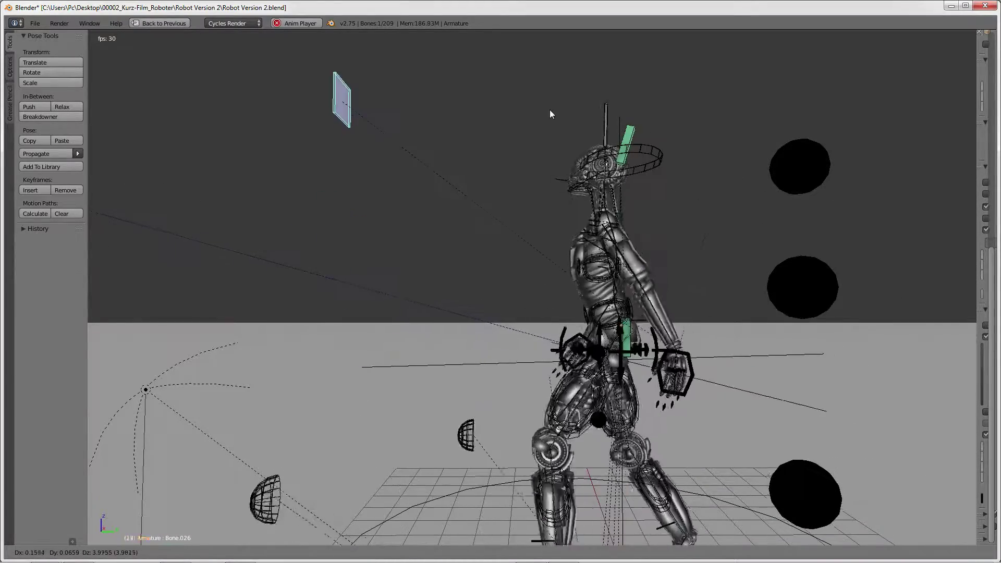
key(Escape)
key(g)
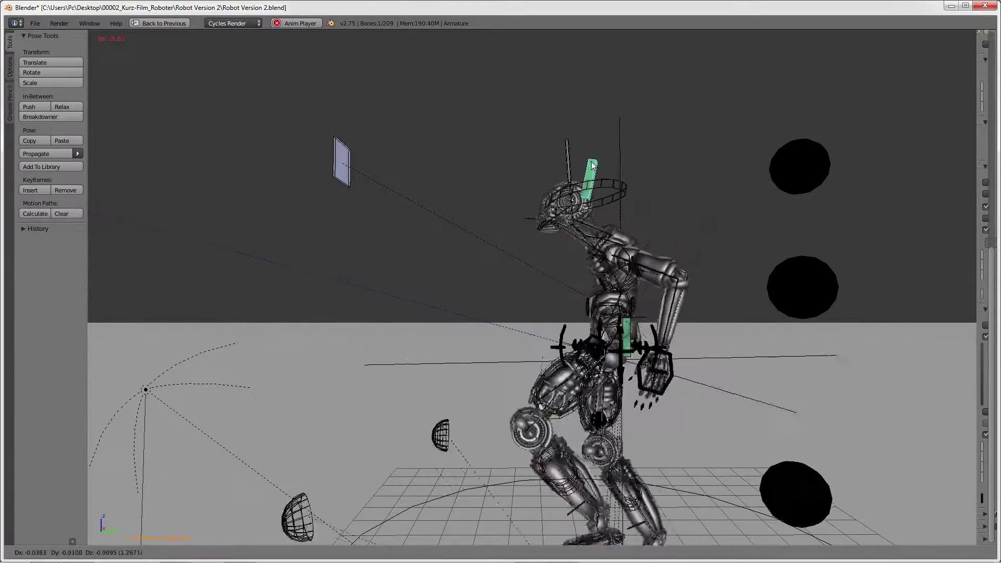
click(593, 165)
mouse_move(593, 167)
middle_down()
mouse_move(712, 349)
mouse_move(607, 276)
middle_up()
click(683, 367)
Step: Select head bone Bone.024 and try moving it, cancelling each move
right_click(634, 171)
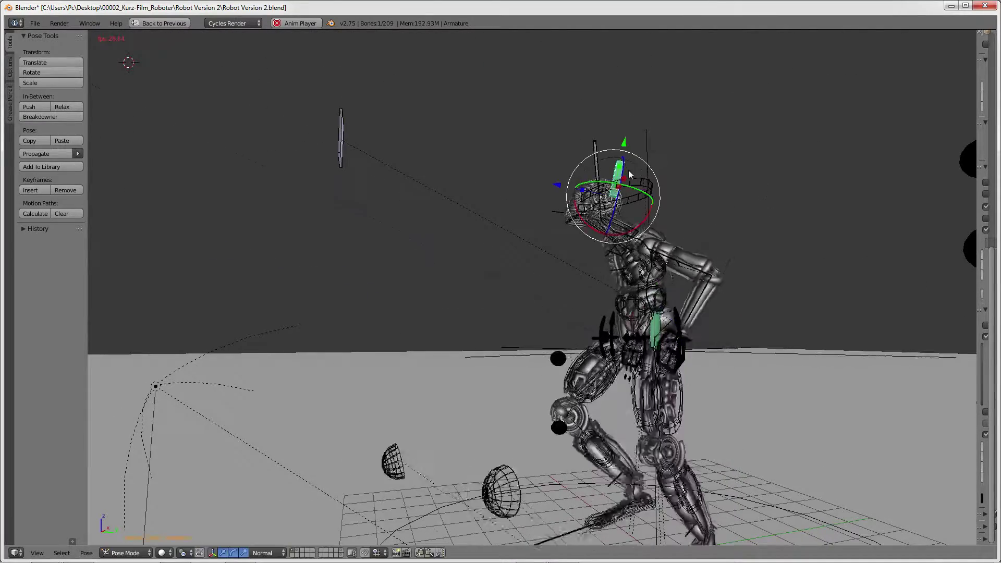
middle_drag(621, 222, 515, 251)
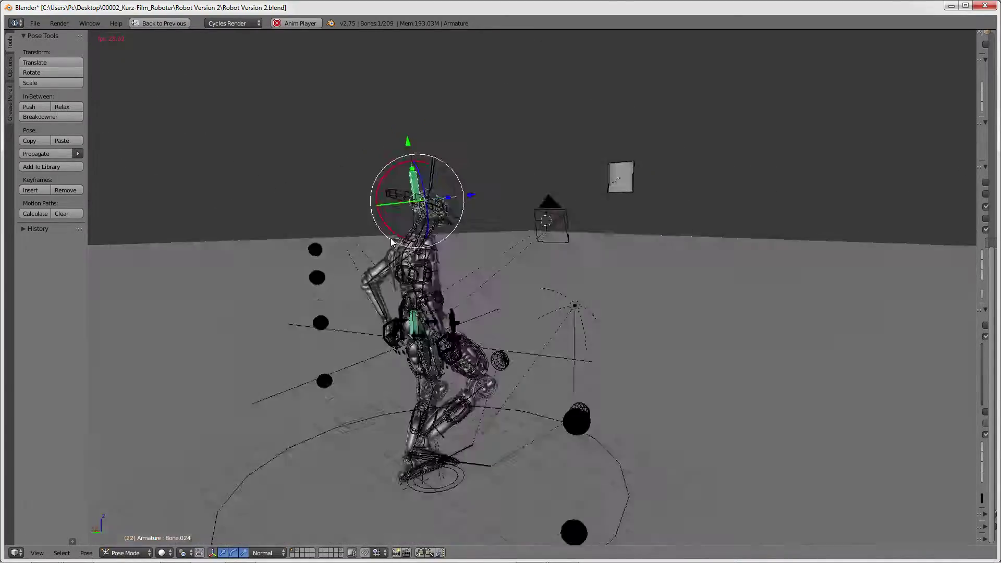
scroll(516, 250, up, 5)
key(g)
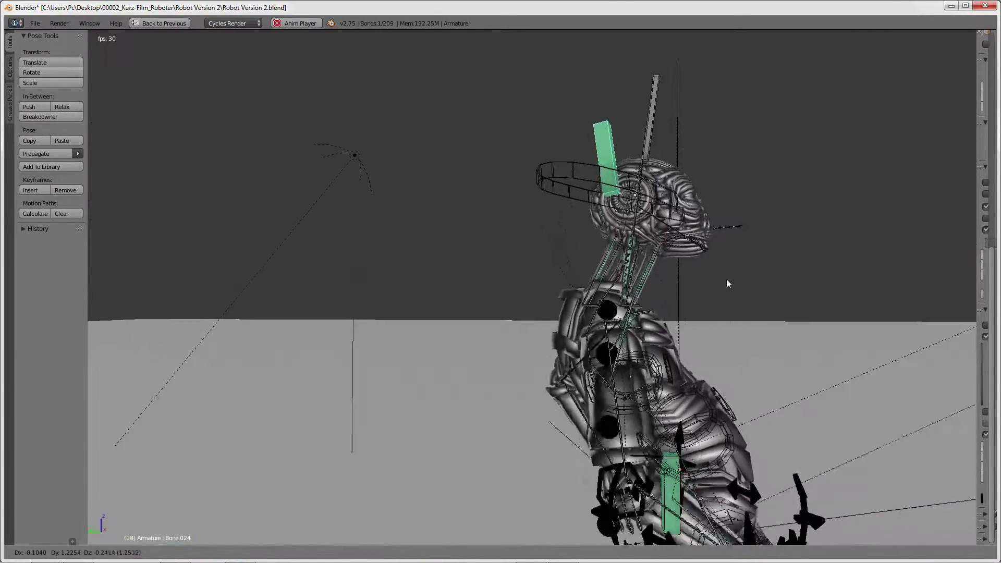
right_click(715, 261)
key(Home)
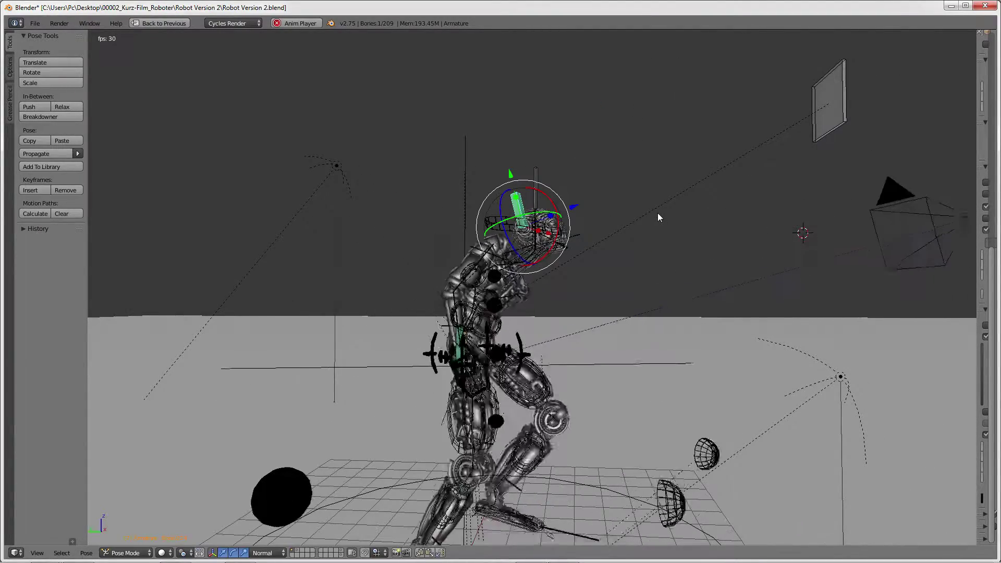
key(g)
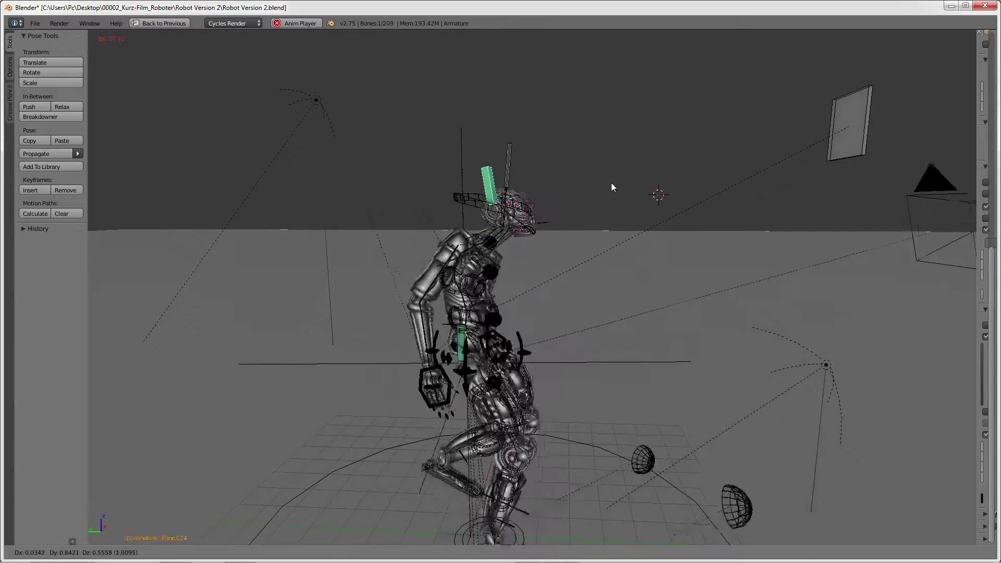
right_click(611, 183)
Step: Reposition the light plate bone, then zoom and orbit in close on the robot's head
right_click(824, 130)
key(g)
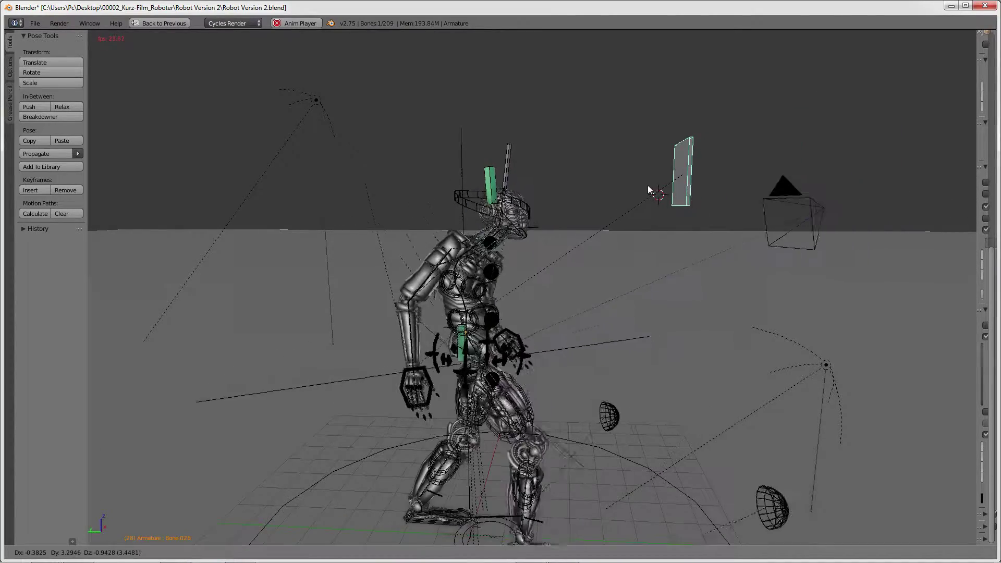
click(666, 174)
key(g)
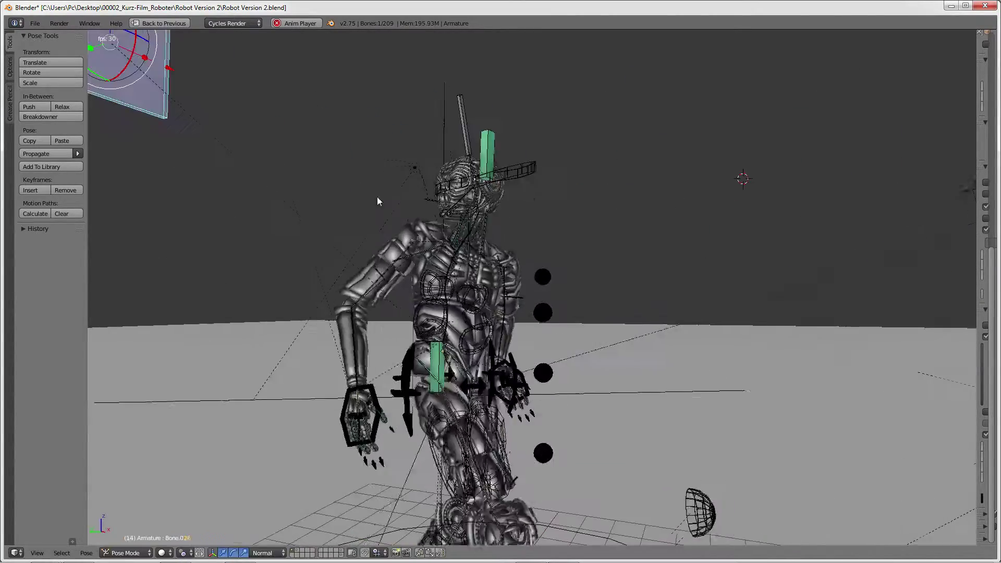
right_click(449, 208)
scroll(523, 219, up, 3)
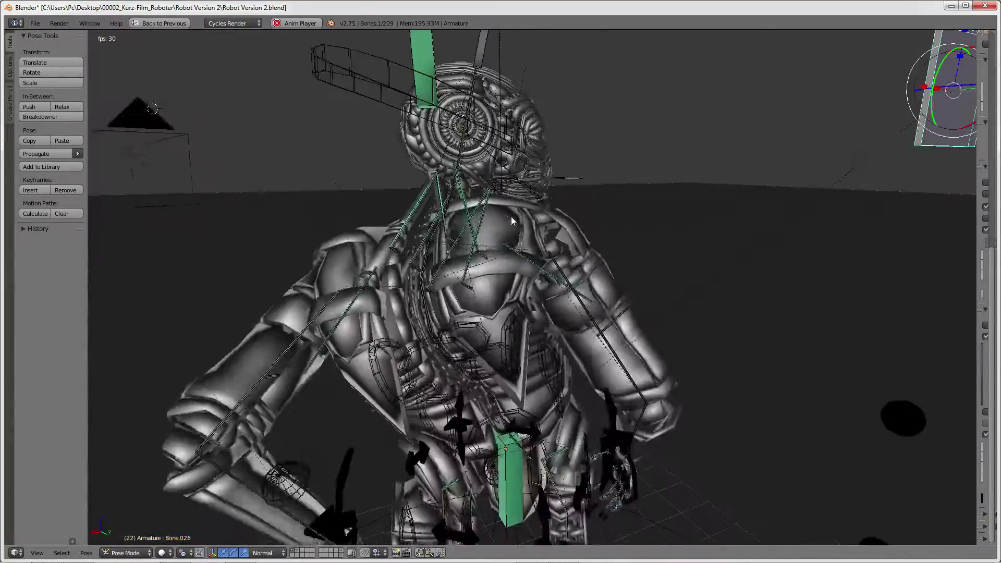
mouse_move(512, 217)
middle_down()
mouse_move(583, 232)
mouse_move(573, 308)
middle_up()
scroll(583, 232, up, 4)
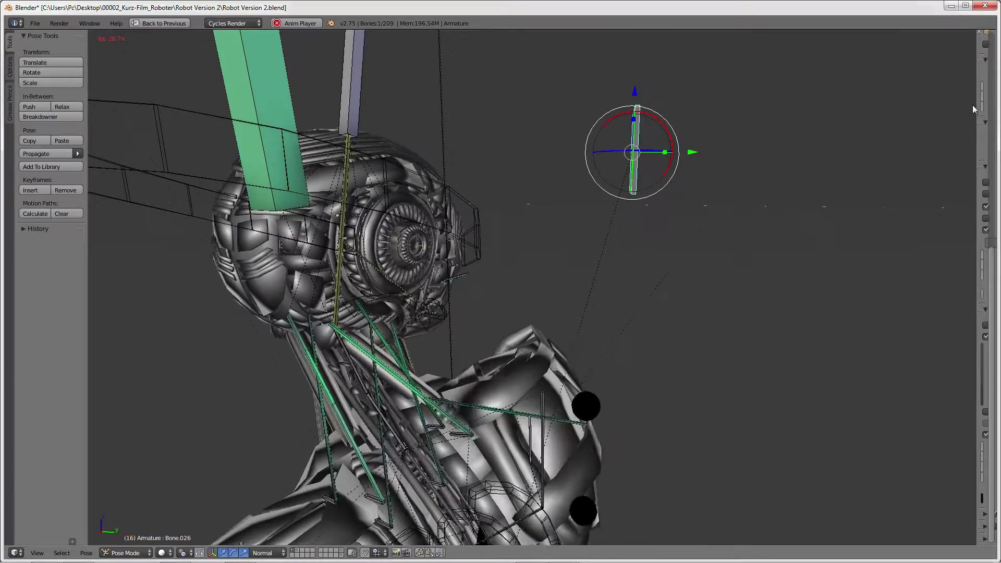
Step: Shade the robot with the plain white matcap from the properties panel
drag(978, 107, 720, 110)
click(856, 376)
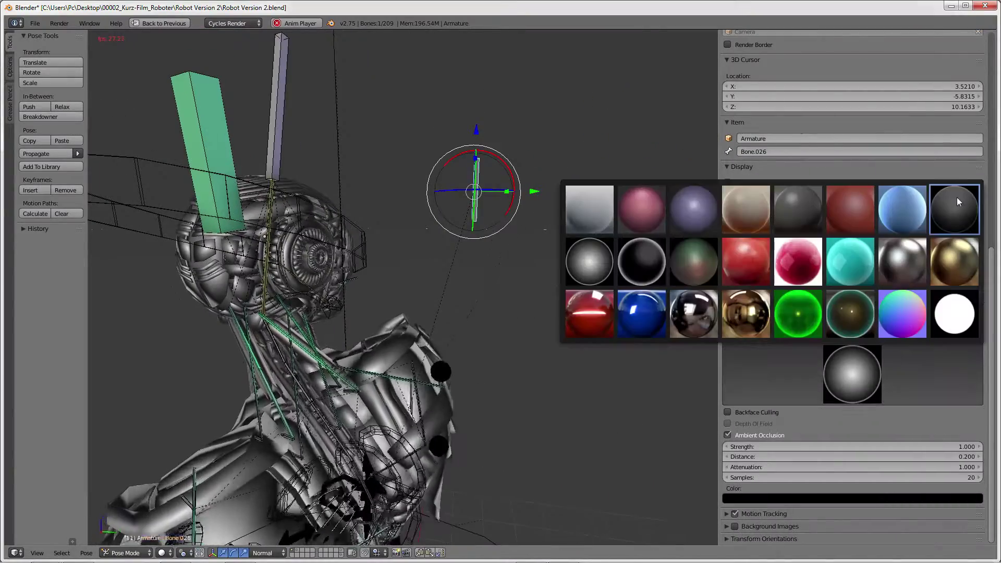
click(955, 313)
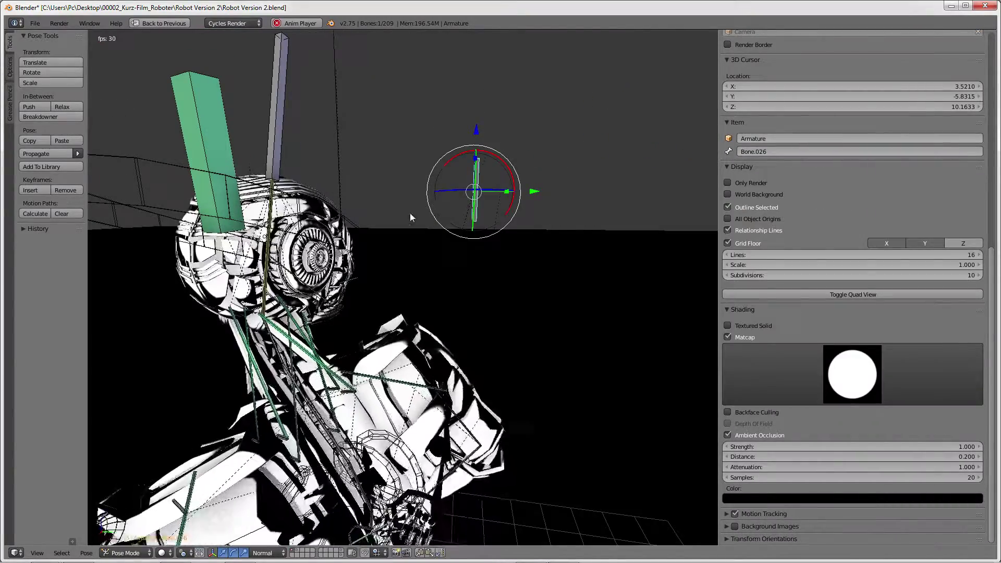
scroll(410, 212, down, 5)
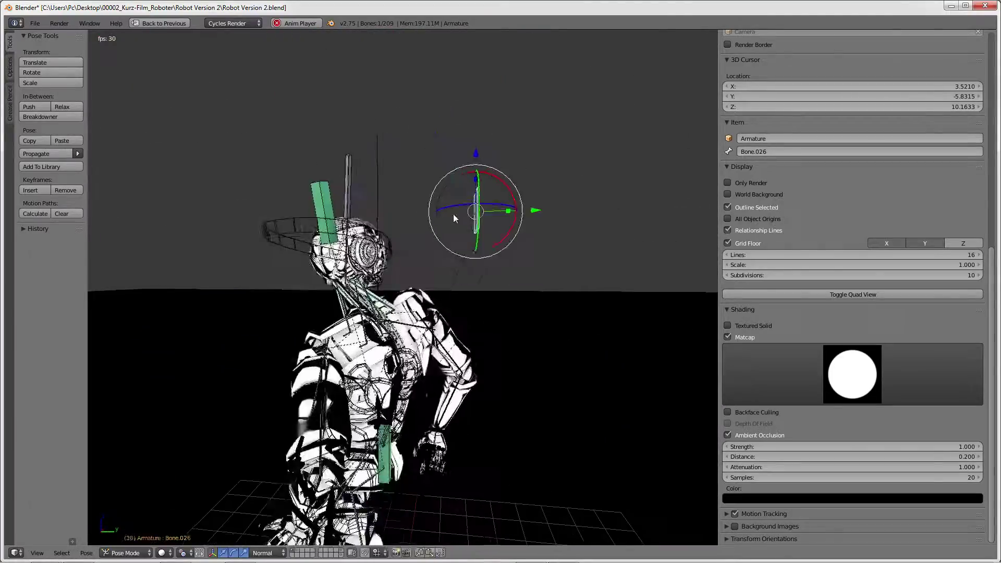
Step: Move the plate bone, select all bones, then drag the plate bone left
key(g)
click(439, 208)
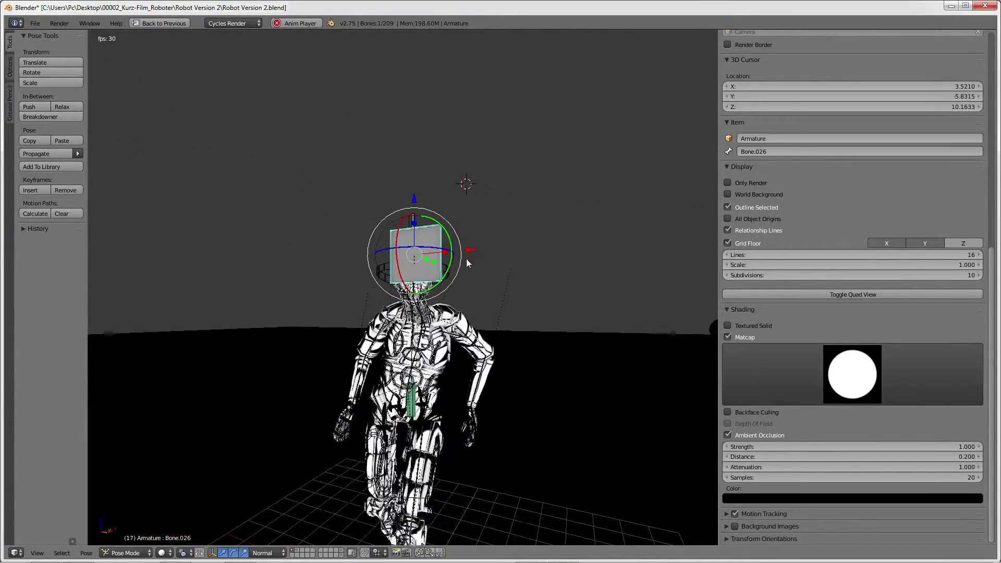
click(462, 266)
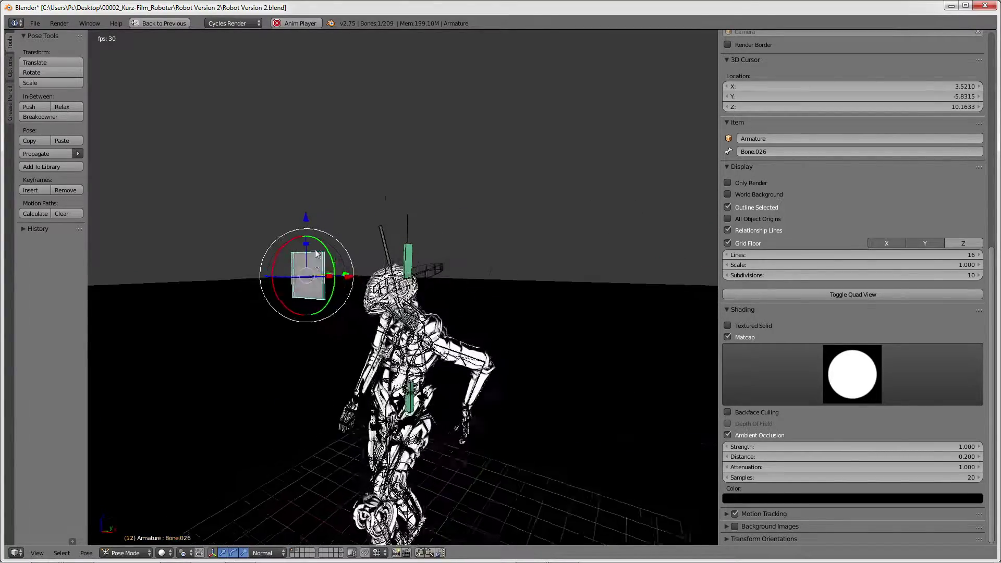
key(a)
key(a)
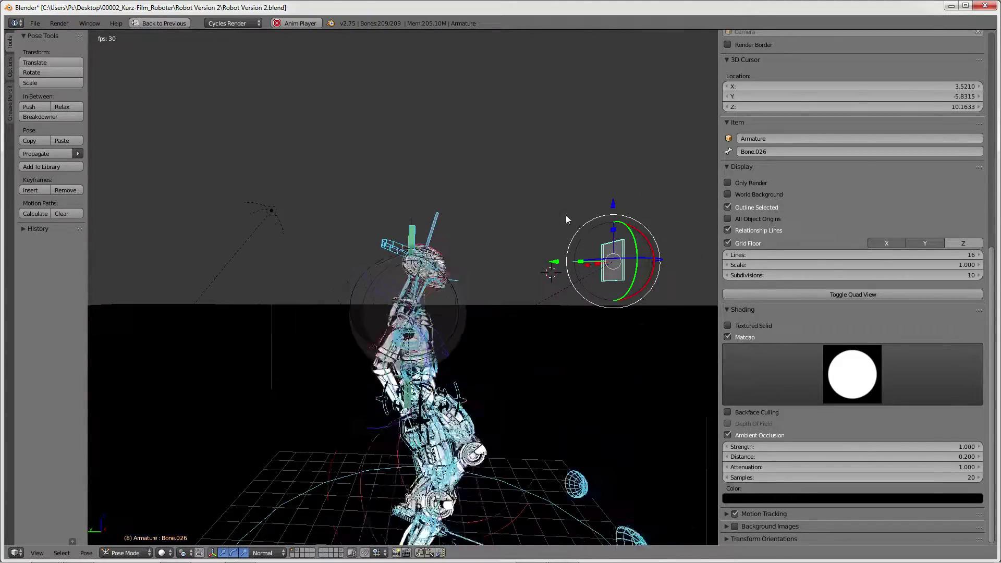
right_drag(591, 269, 518, 278)
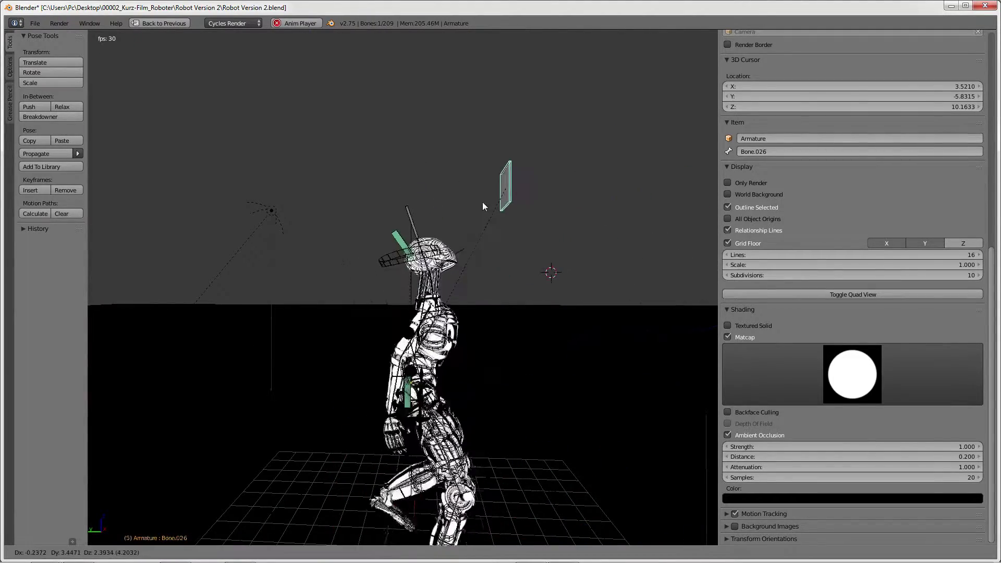
right_drag(526, 316, 536, 324)
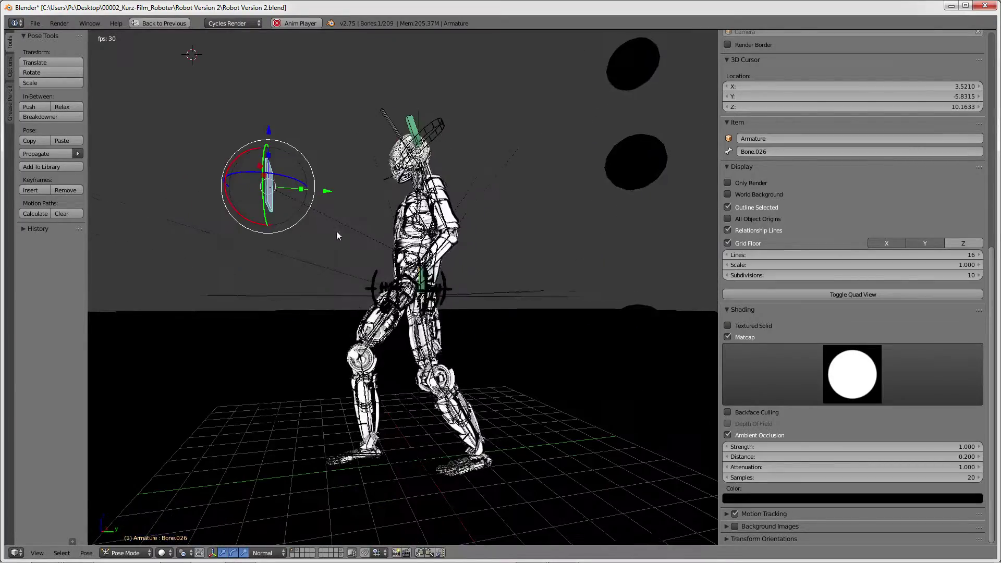
Step: Select the hip, foot and Floor bones, then move and rotate the Floor bone
right_click(423, 281)
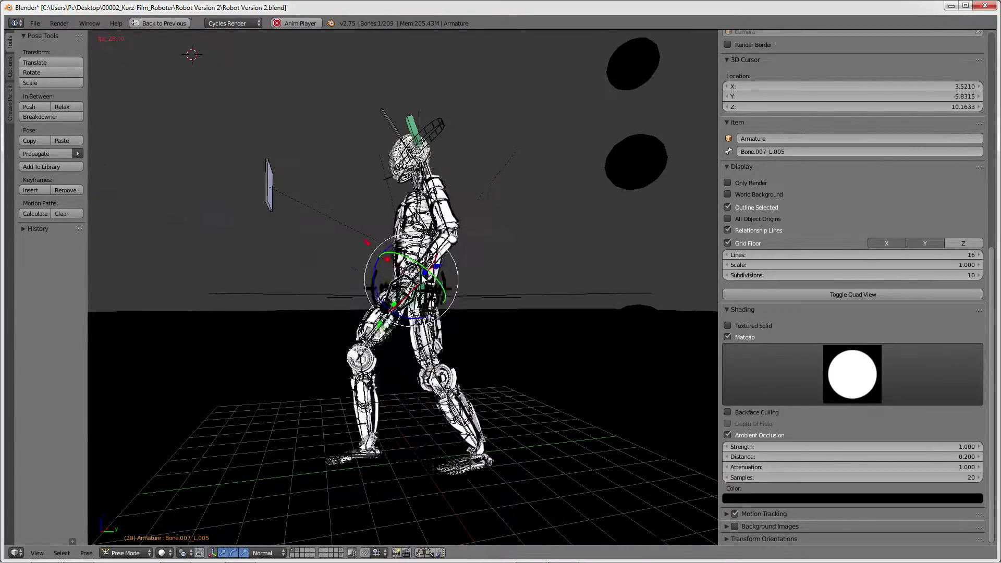
right_click(535, 505)
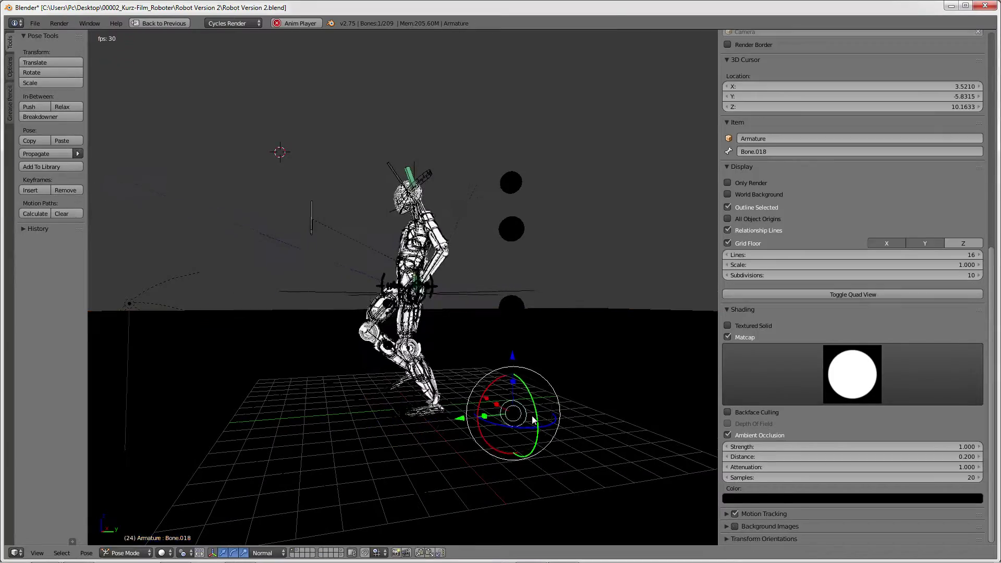
right_click(553, 416)
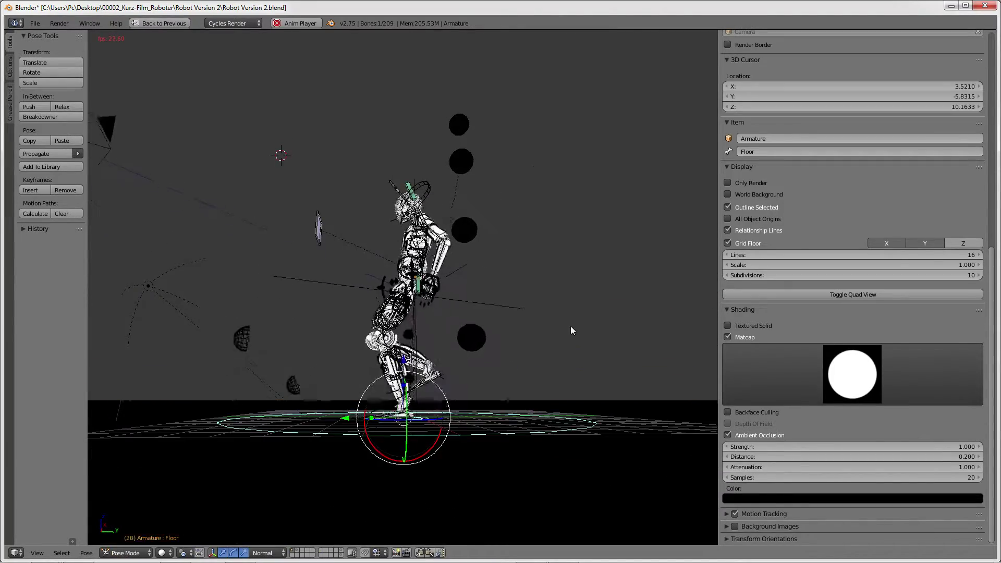
key(g)
click(540, 276)
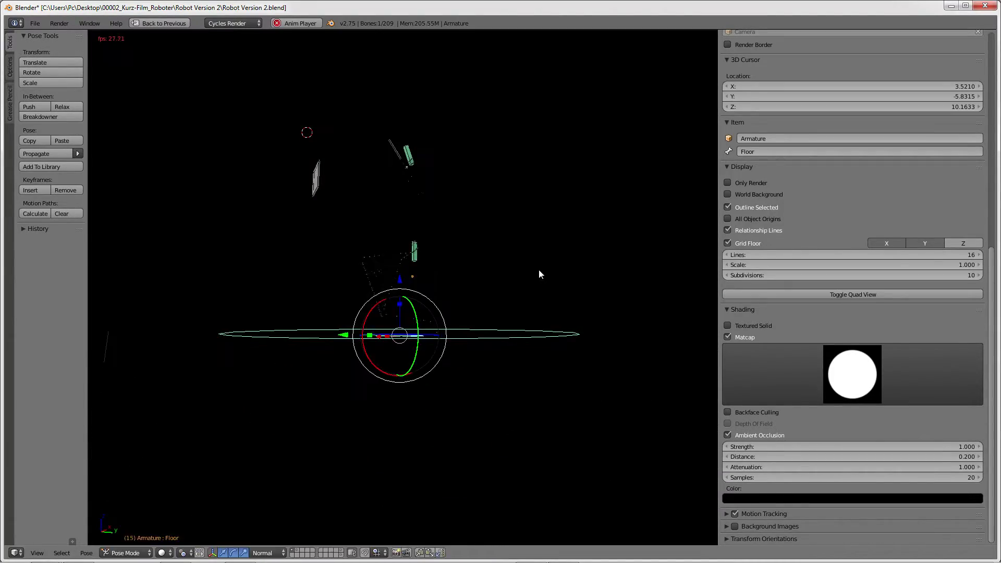
key(r)
click(520, 249)
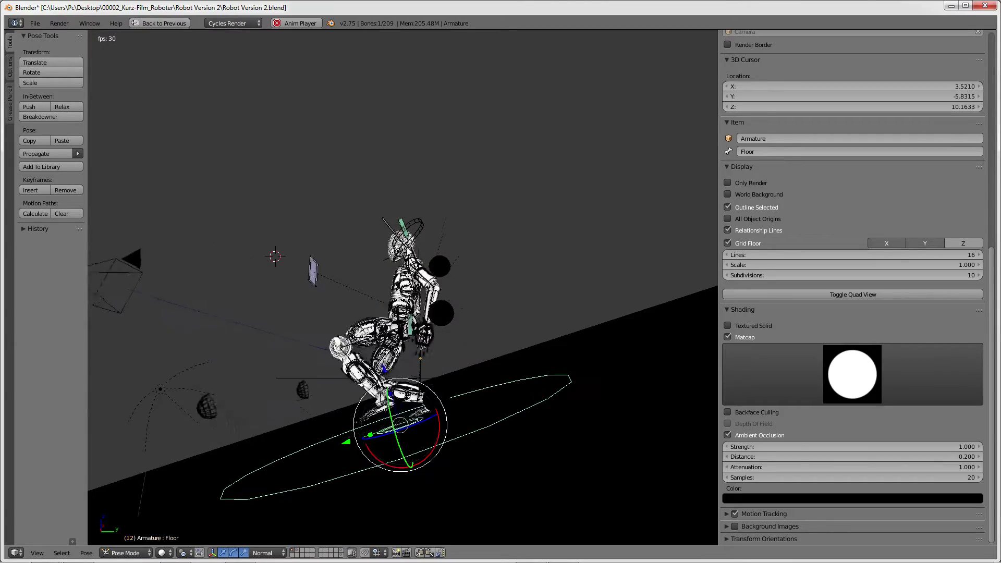
mouse_move(520, 249)
middle_down()
mouse_move(492, 254)
mouse_move(592, 275)
mouse_move(554, 271)
middle_up()
Step: Select plate bone Bone.026 and move it further left beside the head
right_click(555, 271)
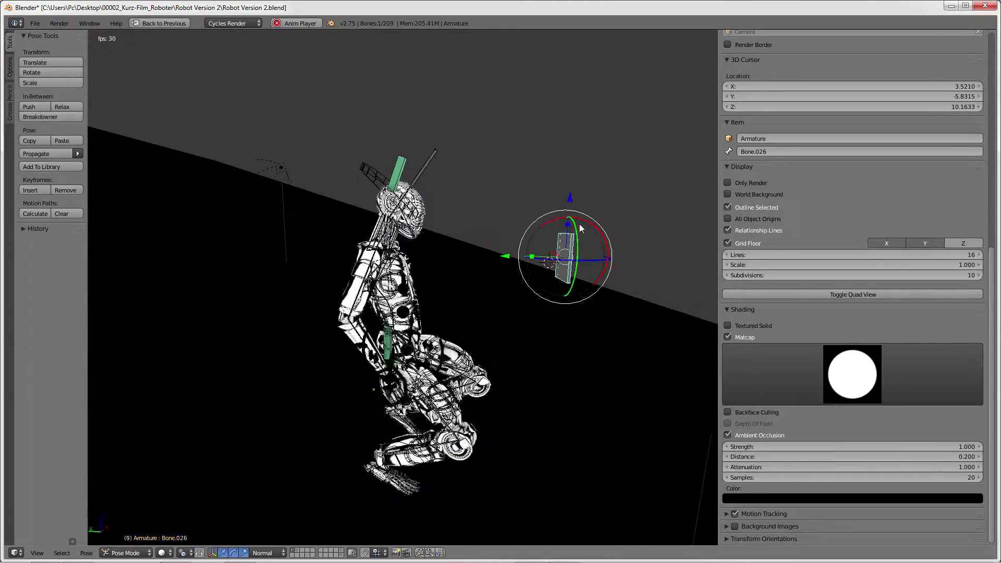
key(g)
click(561, 175)
middle_drag(562, 174, 511, 198)
key(g)
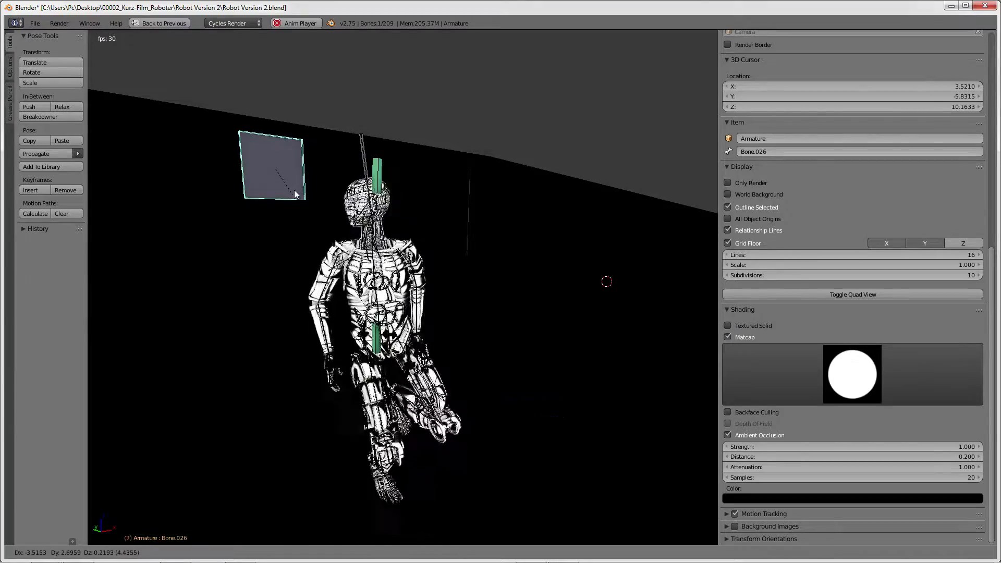
click(294, 190)
middle_drag(294, 190, 521, 206)
Step: Fine-tune the plate bone position from a side view, then bring up the window switcher
key(g)
click(440, 210)
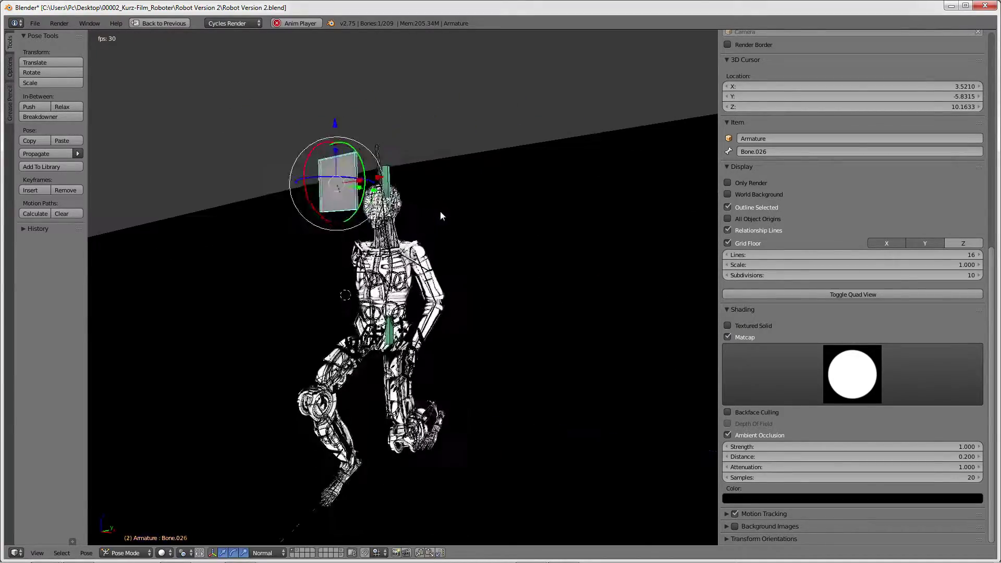
key(g)
click(576, 239)
mouse_move(577, 238)
middle_down()
mouse_move(466, 251)
mouse_move(491, 226)
middle_up()
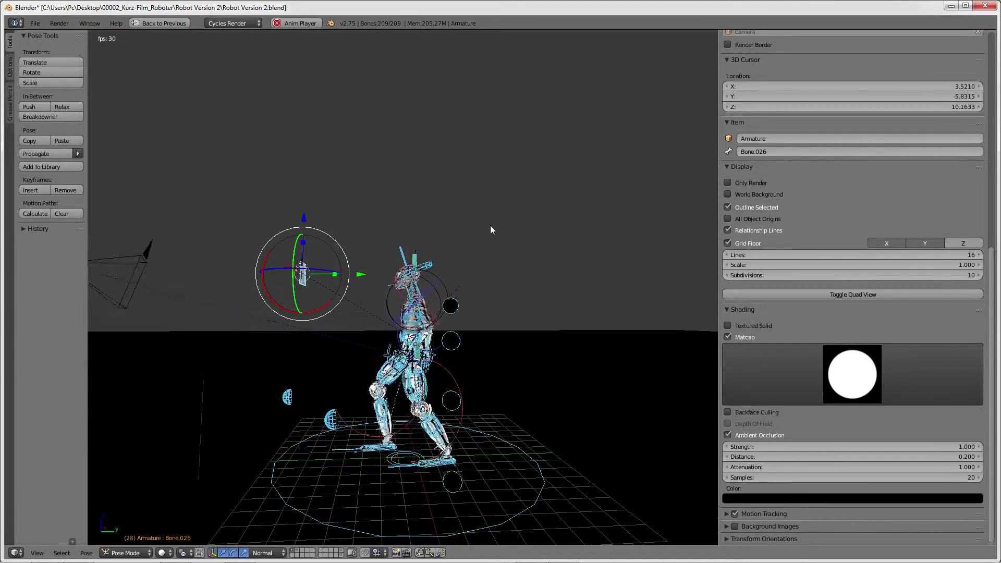
key(alt+Tab)
key(alt+Tab)
key(alt+Tab)
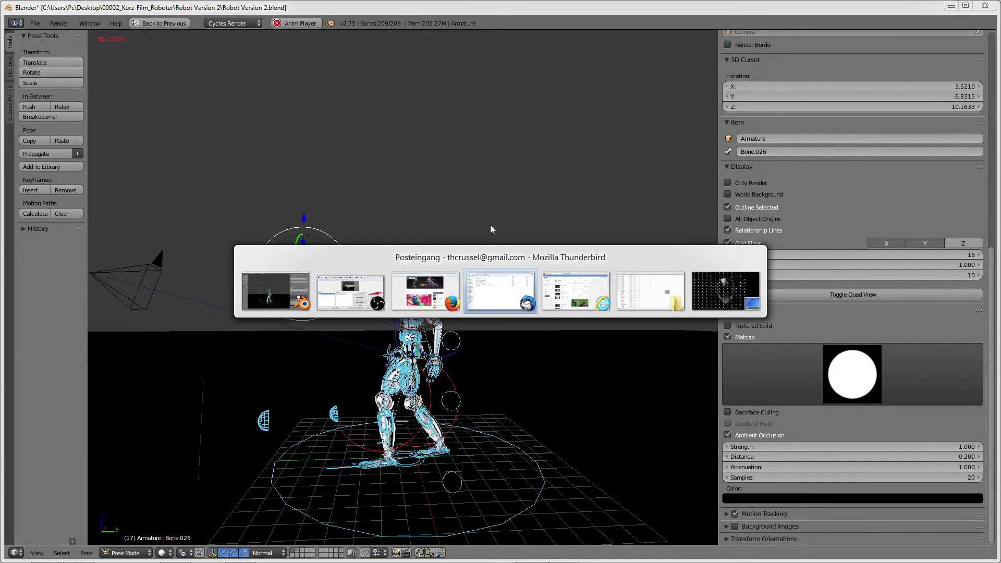